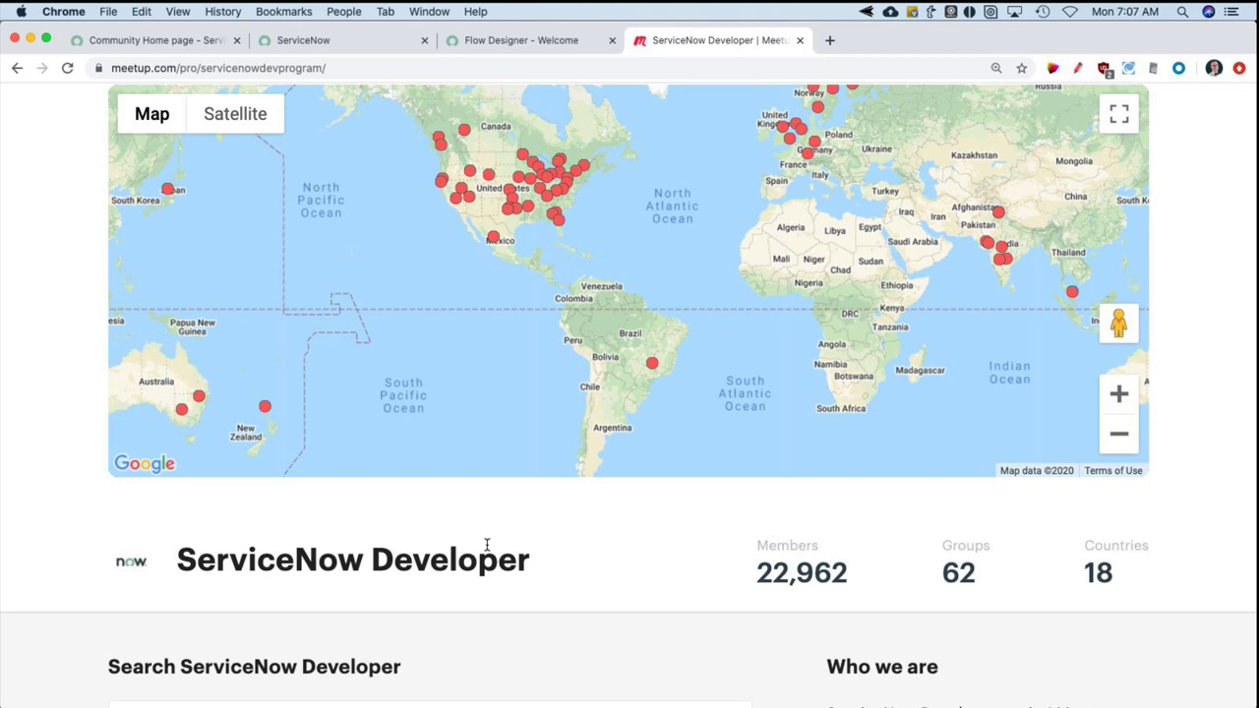
# - Switch to Flow Designer and open the Course Deactivated flow from the list of flows
pyautogui.click(162, 43)
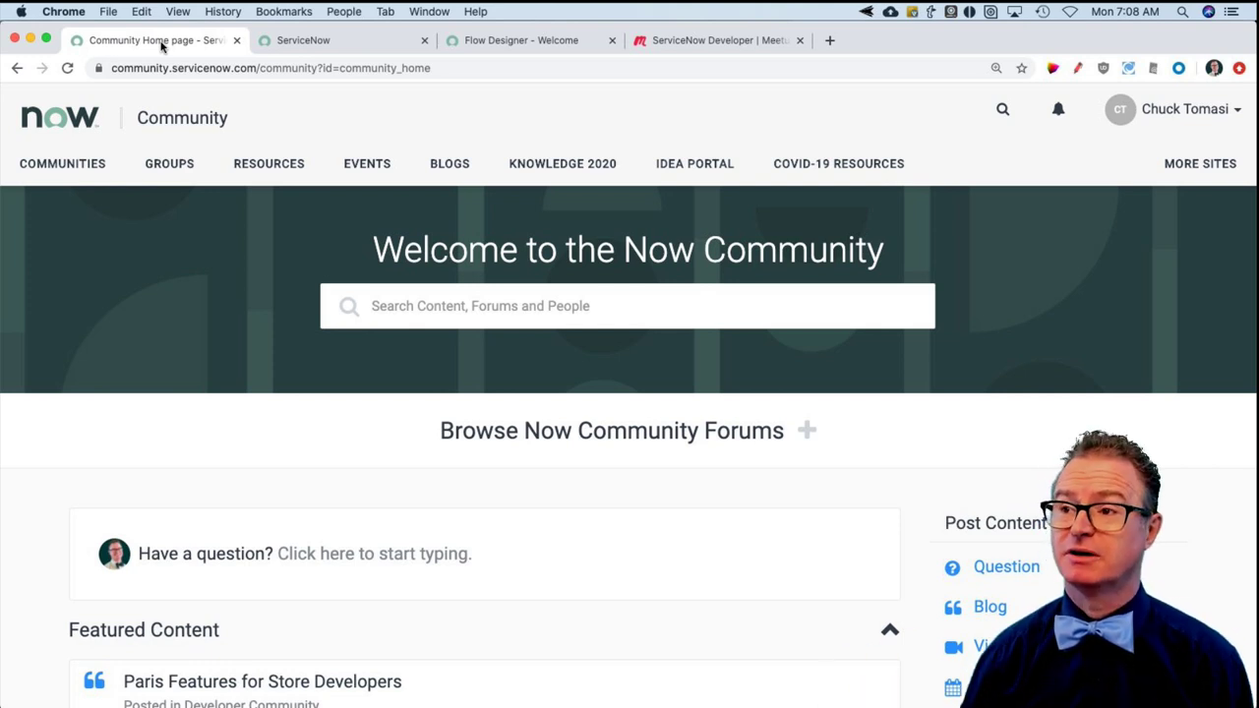
pyautogui.click(506, 44)
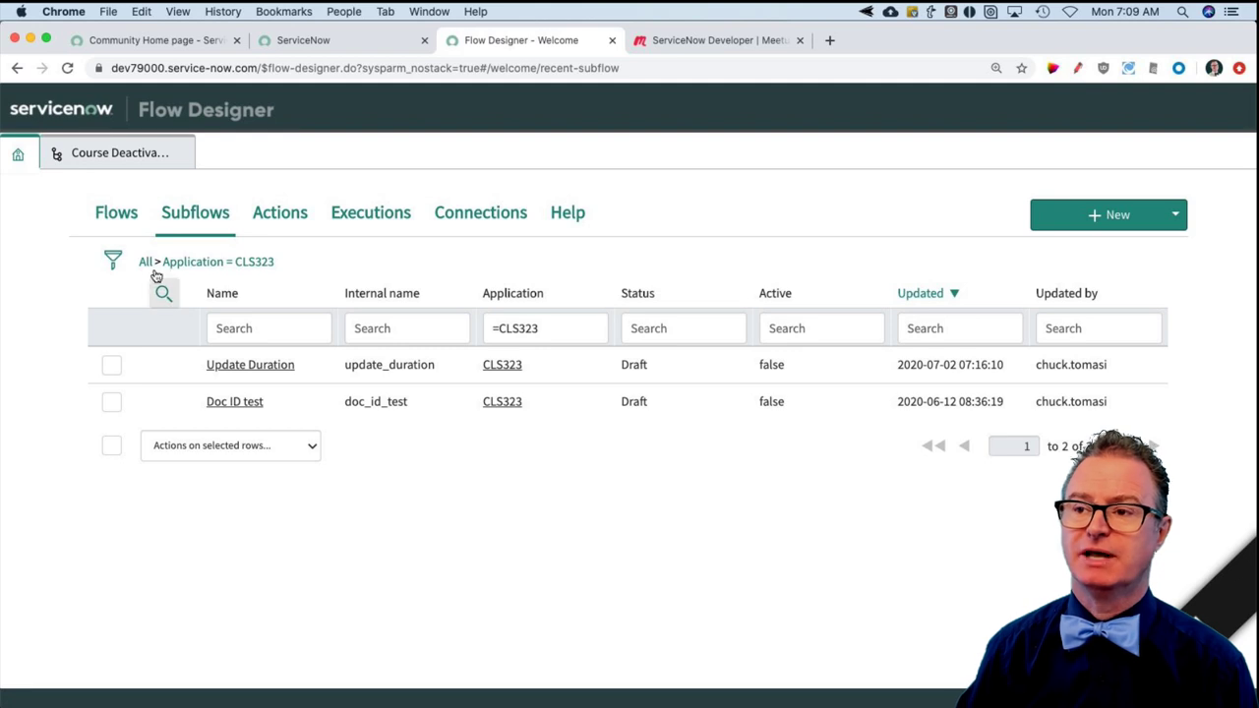
pyautogui.click(116, 214)
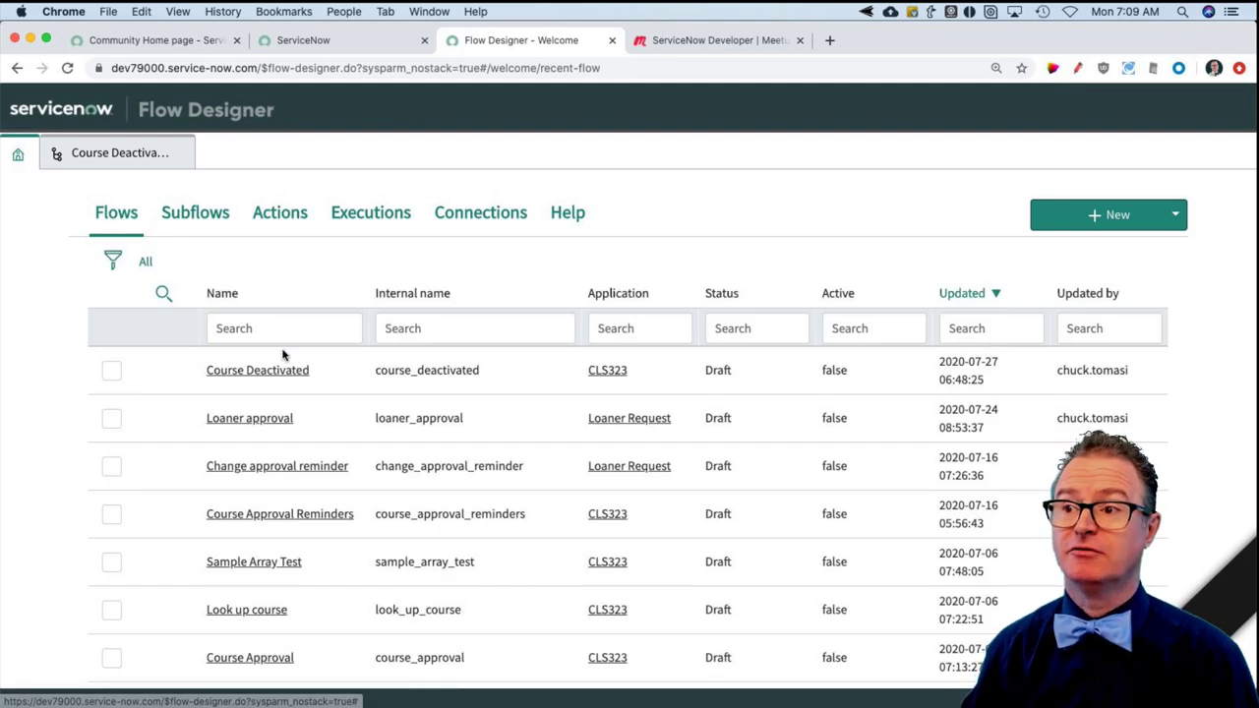
pyautogui.click(271, 374)
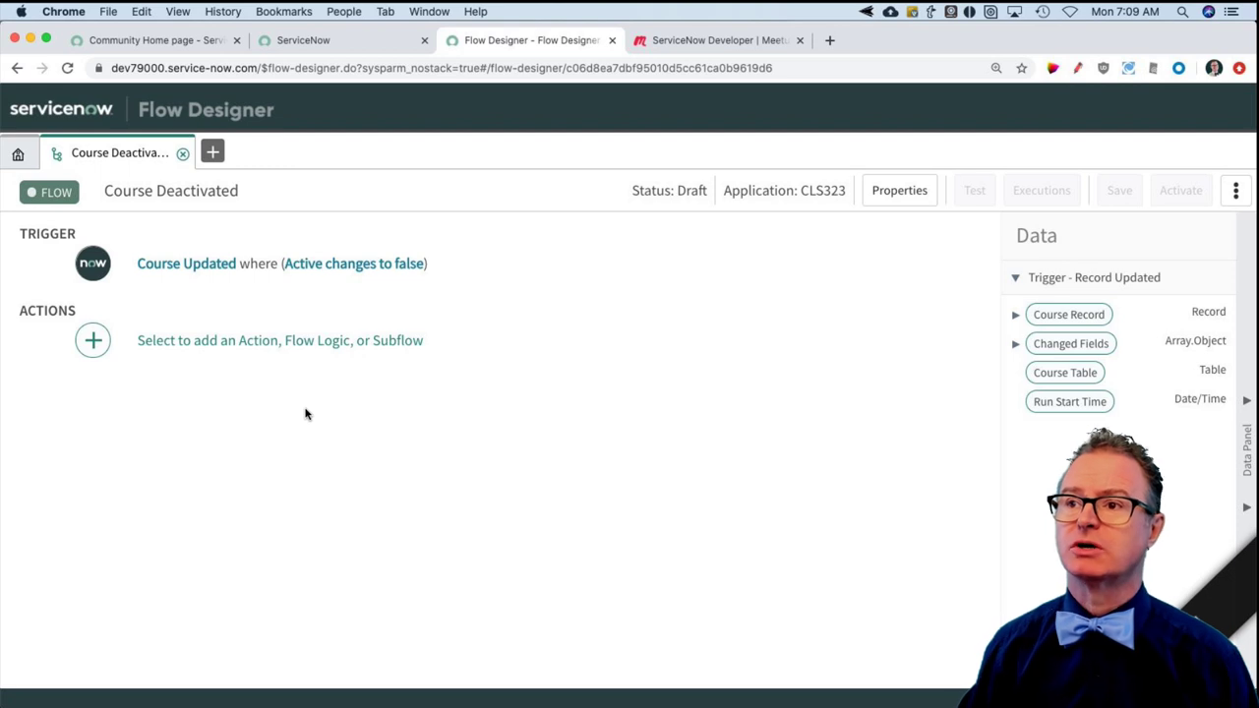
# - Switch to the main ServiceNow instance, filter the navigator for "cls" and open the Courses list
pyautogui.click(297, 41)
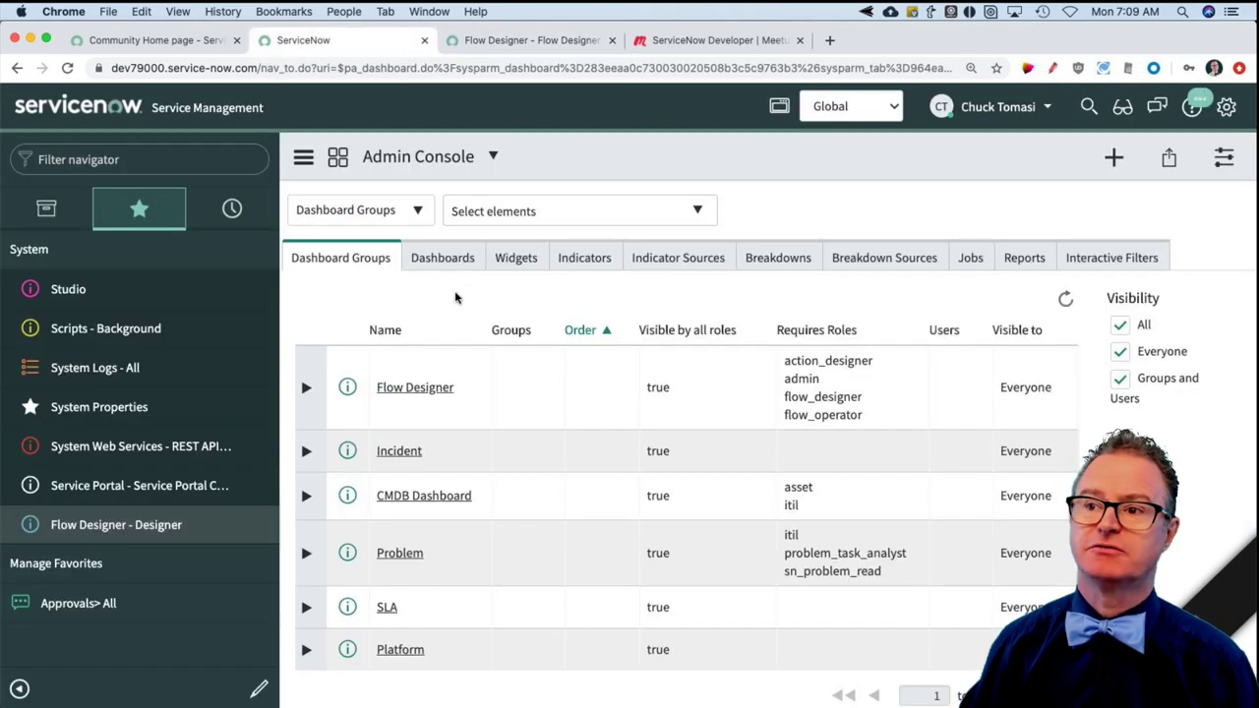
pyautogui.click(122, 159)
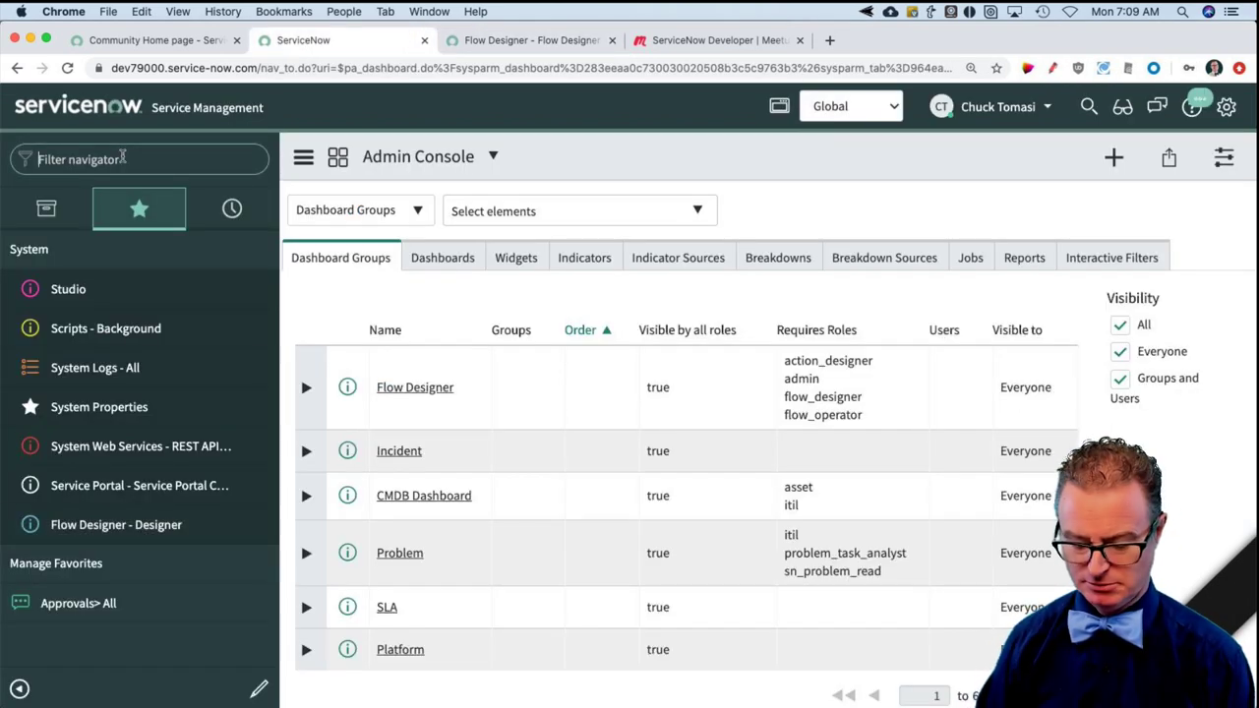
pyautogui.write('xls')
pyautogui.press('super+a')
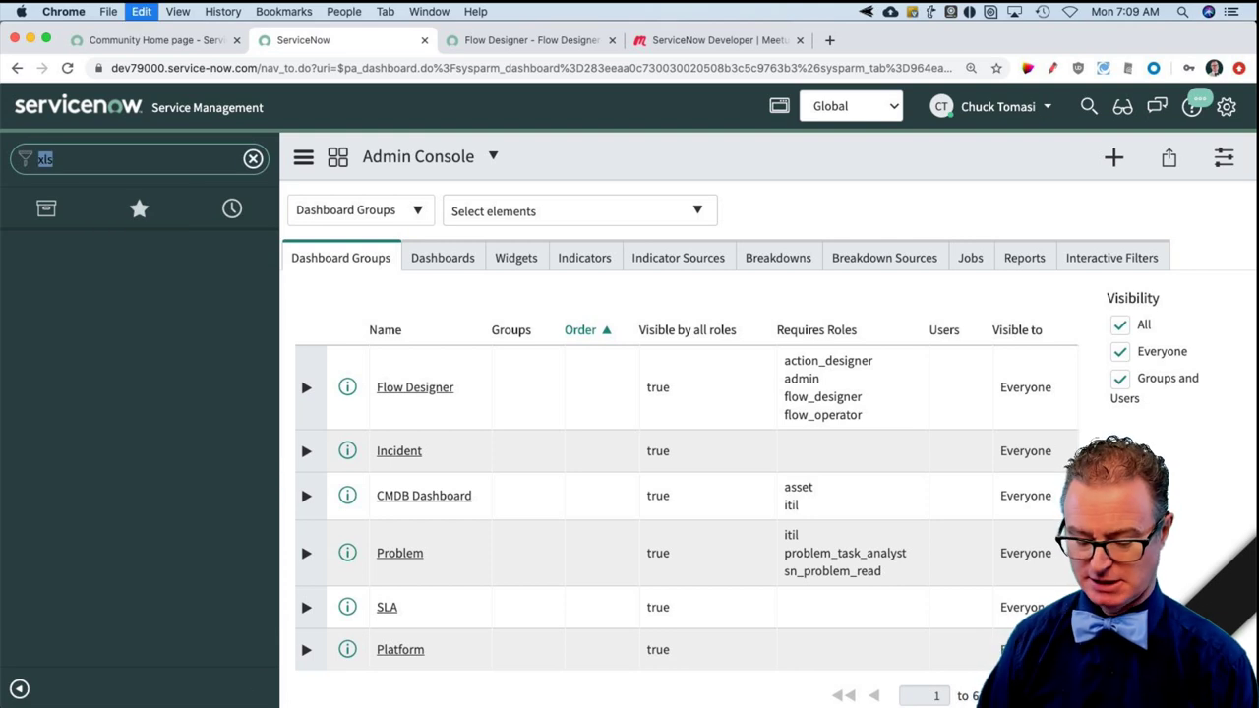
pyautogui.write('cls')
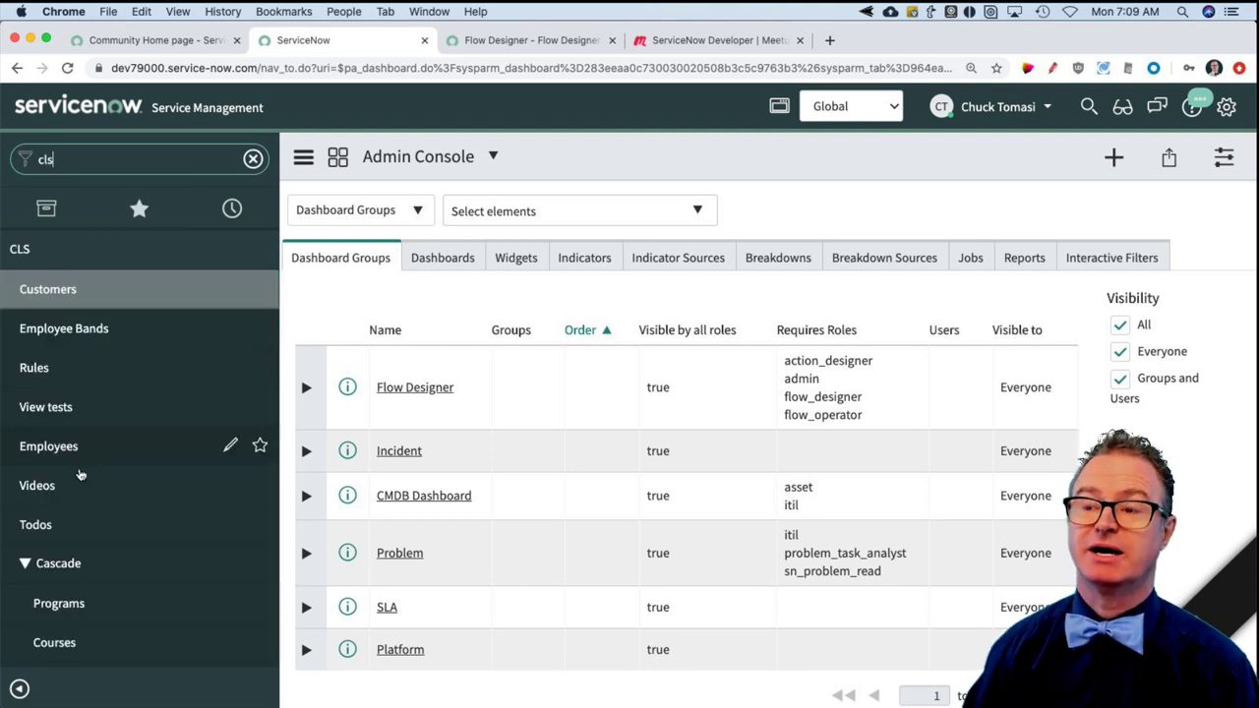
pyautogui.scroll(-1, 87, 547)
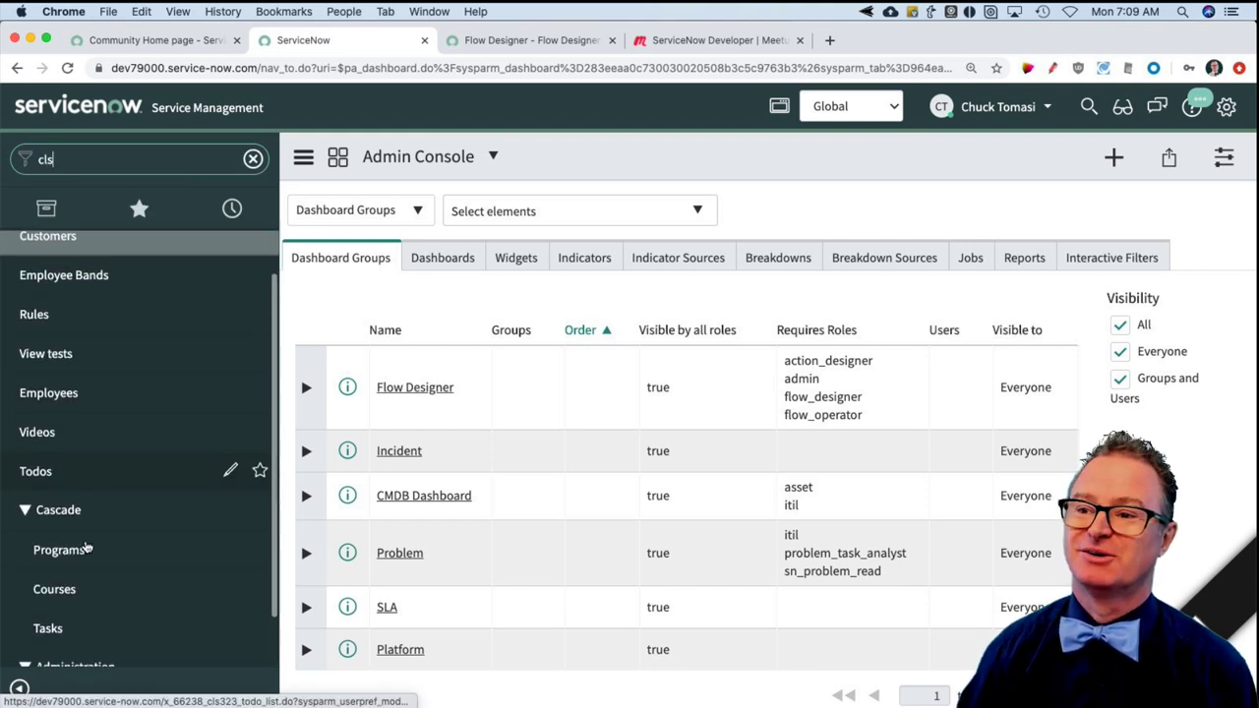
pyautogui.scroll(-1, 87, 548)
pyautogui.click(59, 529)
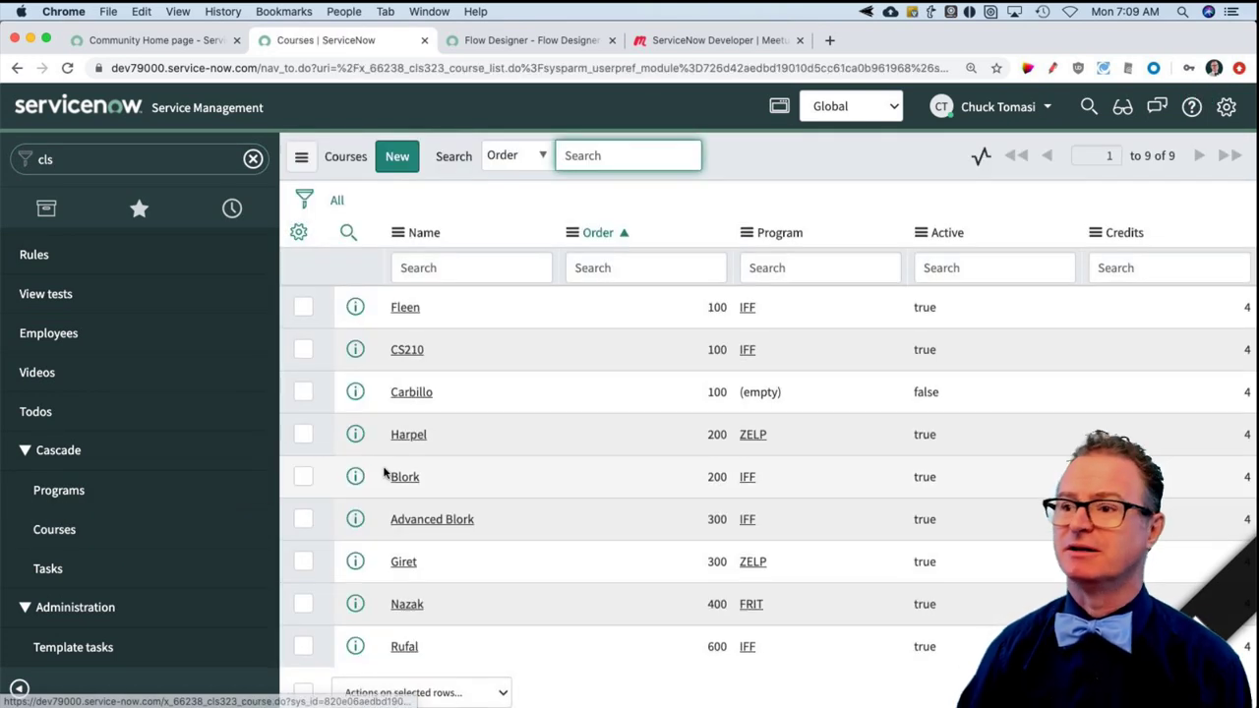
# - Open the Fleen course record and review its fields and related tasks section
pyautogui.click(405, 308)
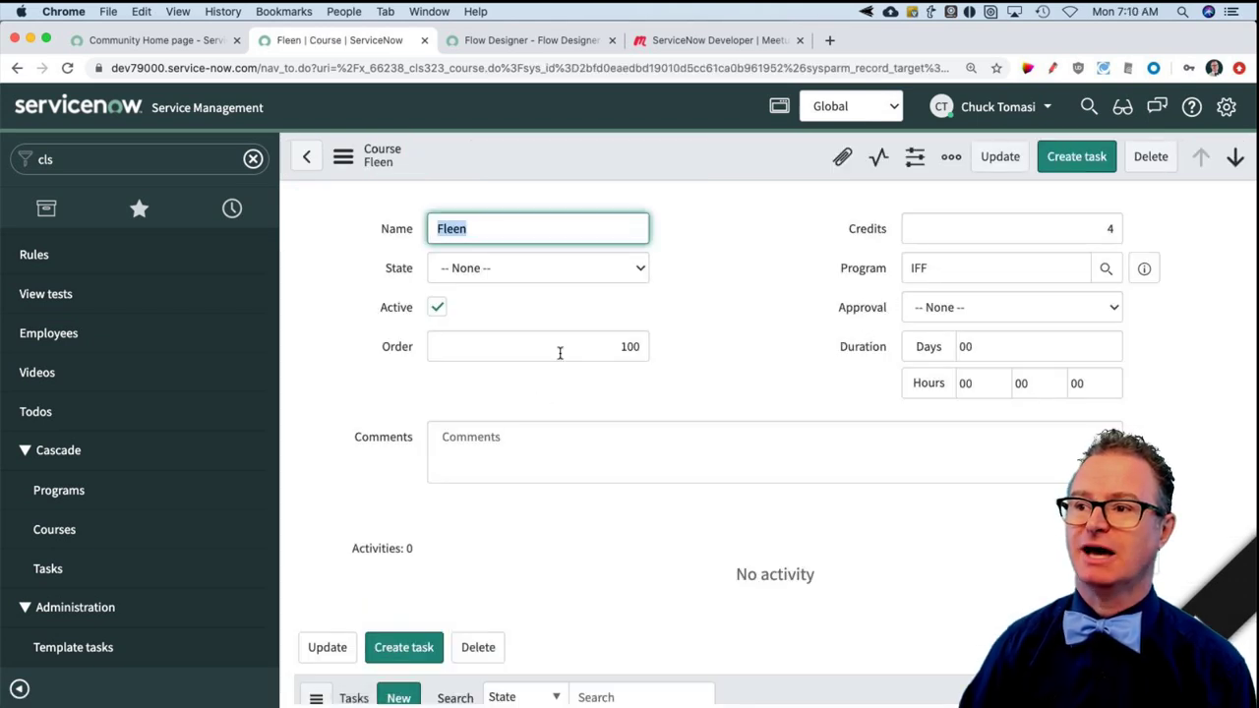
pyautogui.click(454, 311)
pyautogui.scroll(-3, 503, 582)
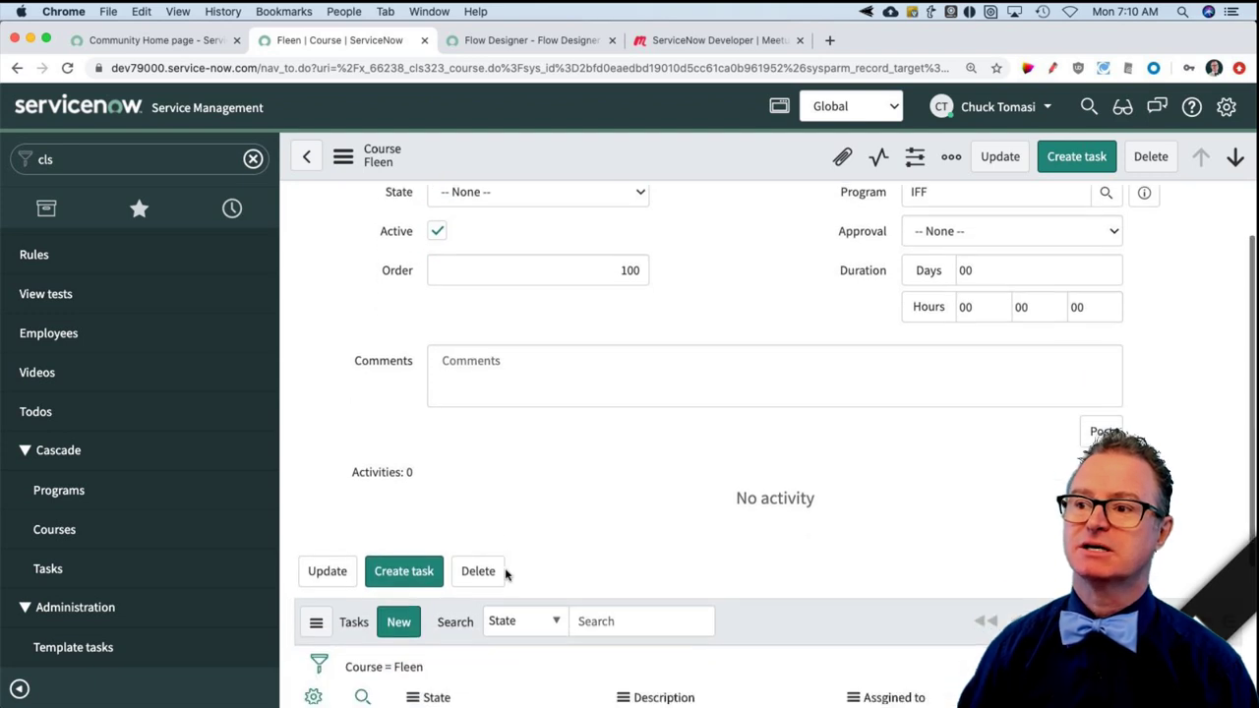
pyautogui.scroll(3, 505, 575)
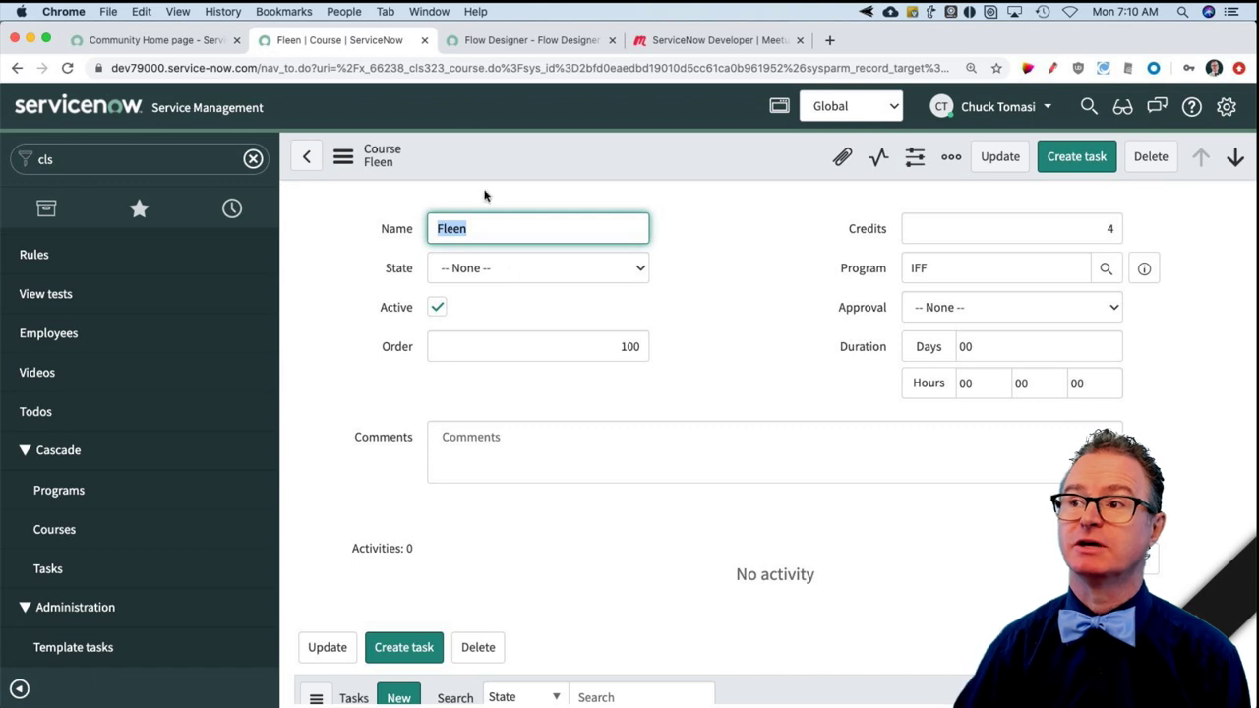
# - Return to the Course Deactivated flow in Flow Designer and review its trigger type, table and condition
pyautogui.click(538, 42)
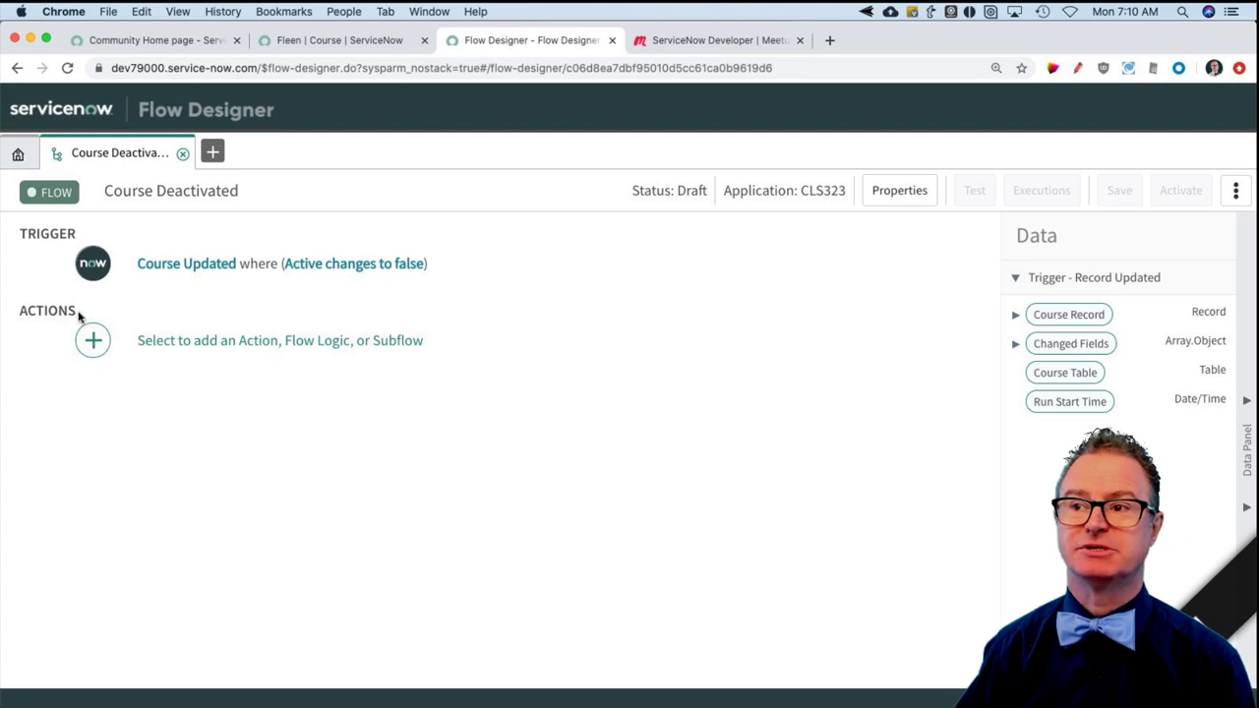
pyautogui.click(201, 269)
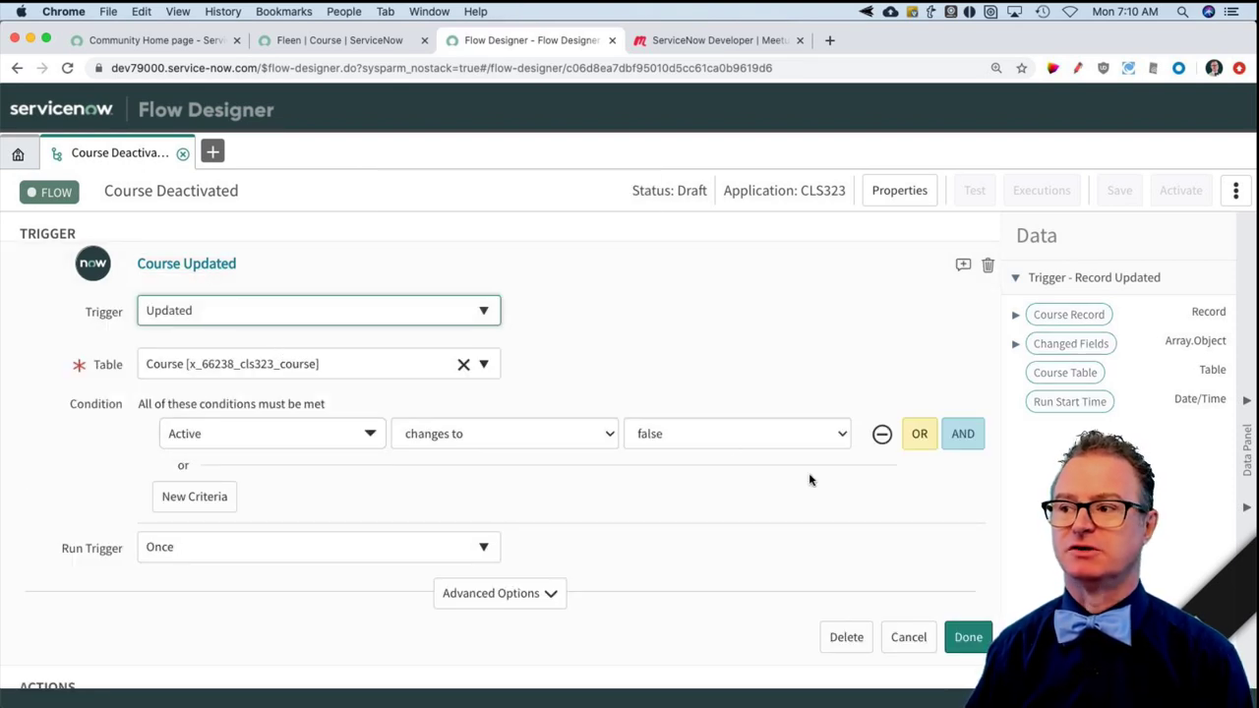
pyautogui.click(968, 637)
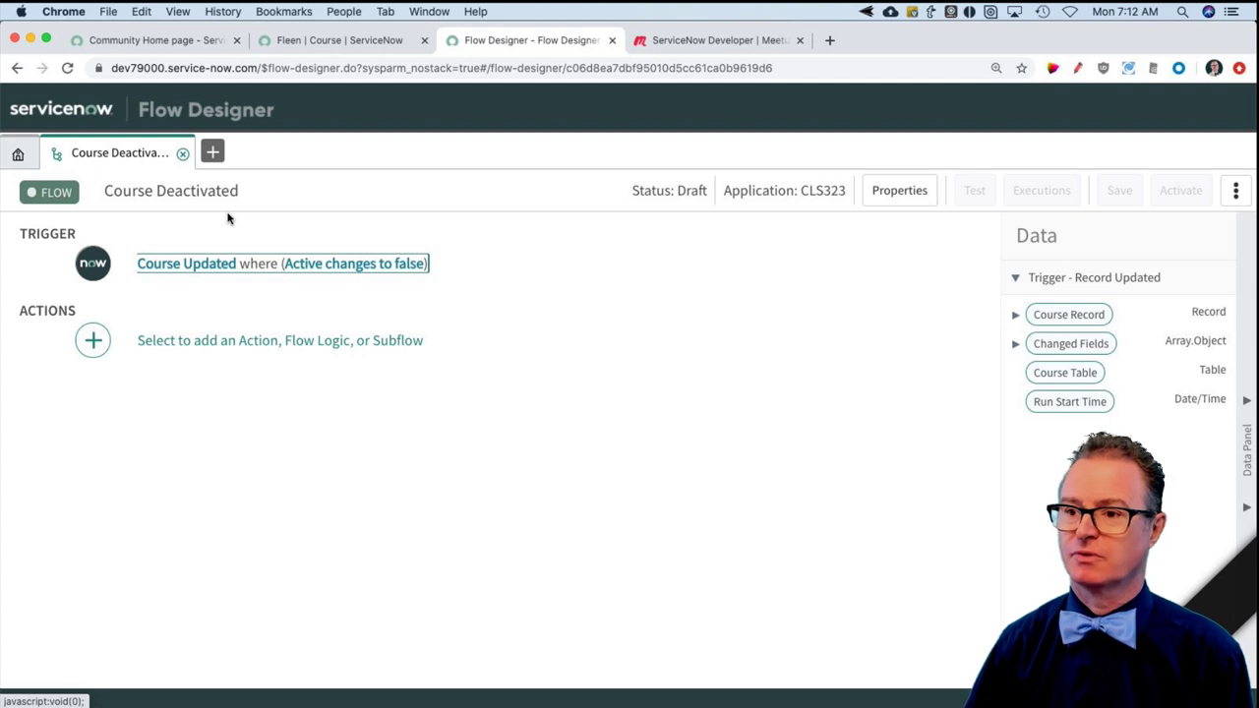
pyautogui.click(228, 218)
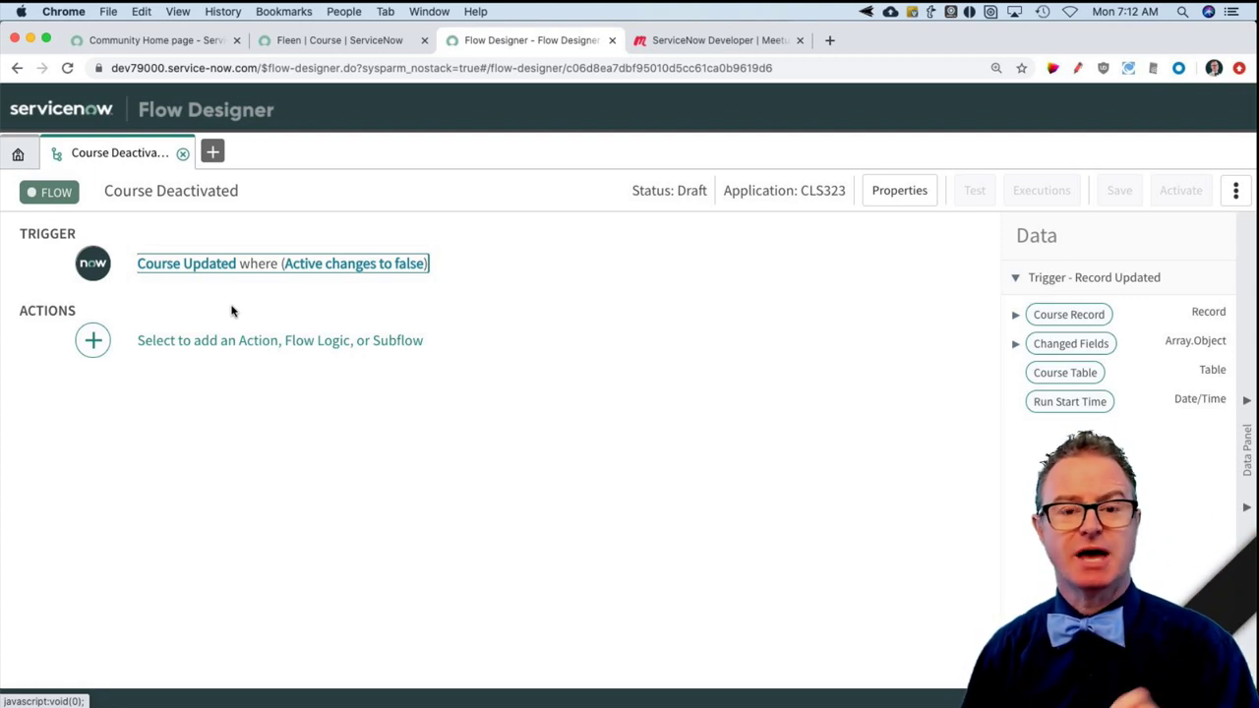
# - Start a new subflow from the Flow Designer home page and name it "Close course child tasks"
pyautogui.click(212, 154)
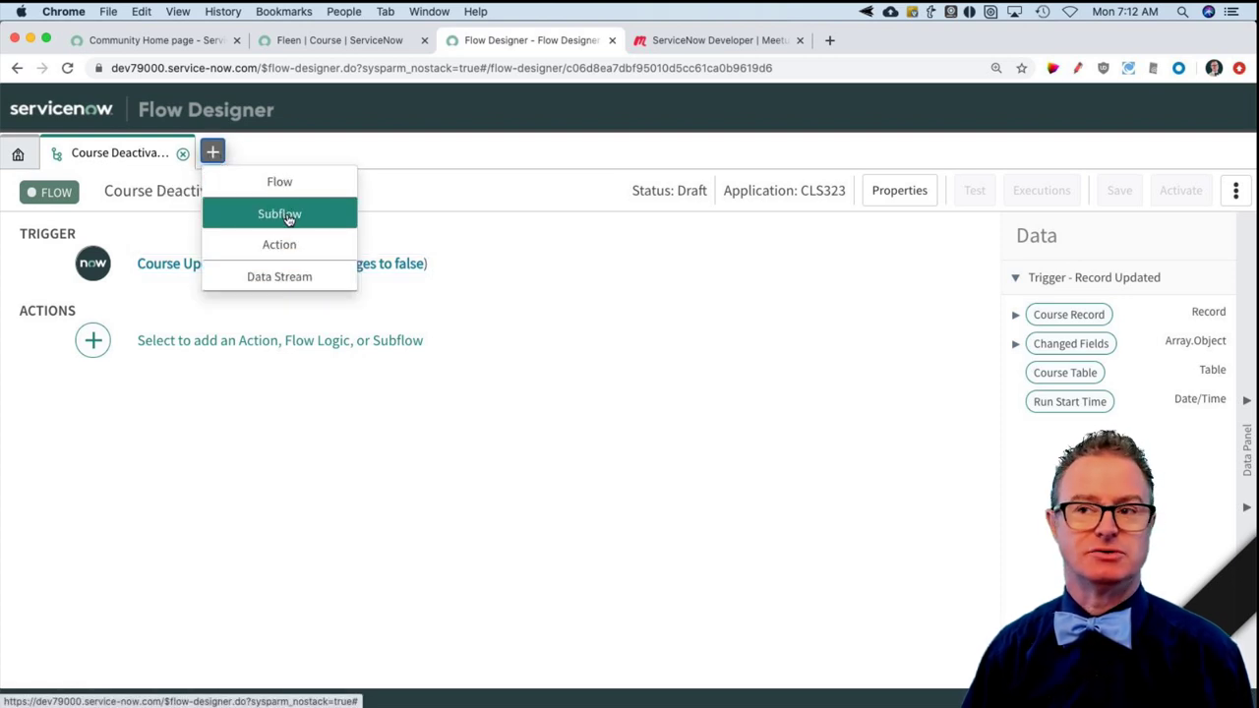
pyautogui.click(284, 145)
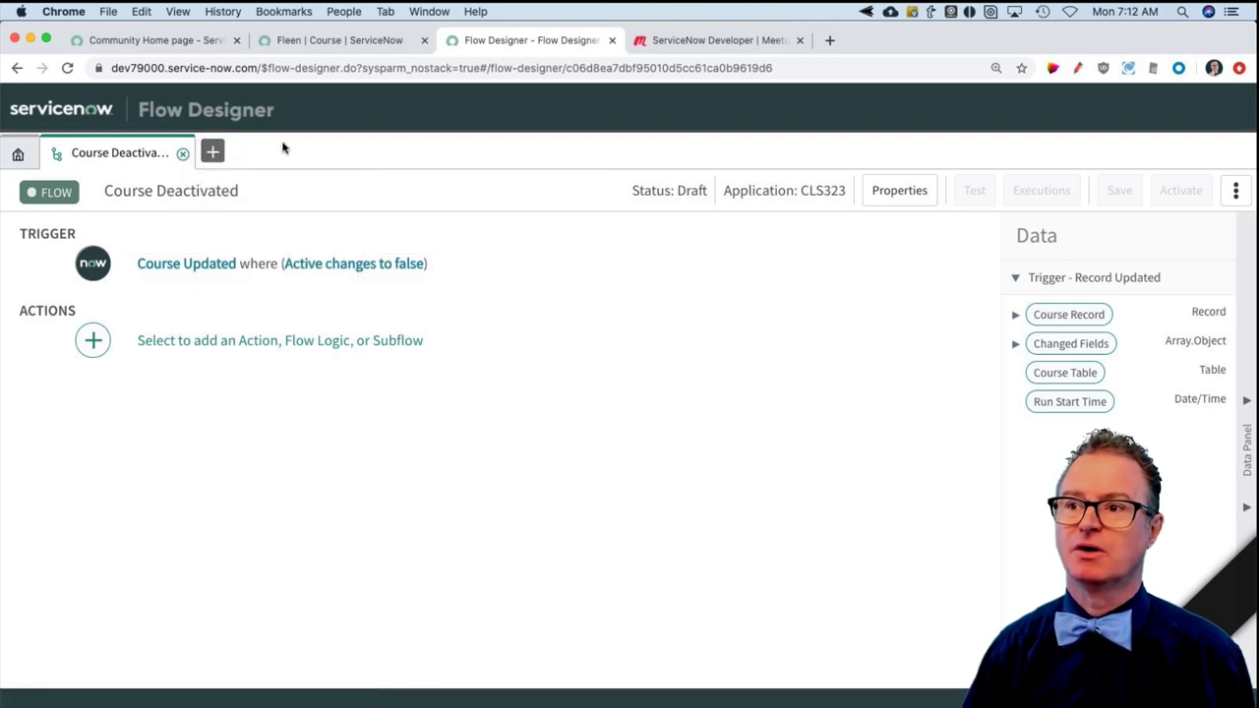
pyautogui.click(19, 156)
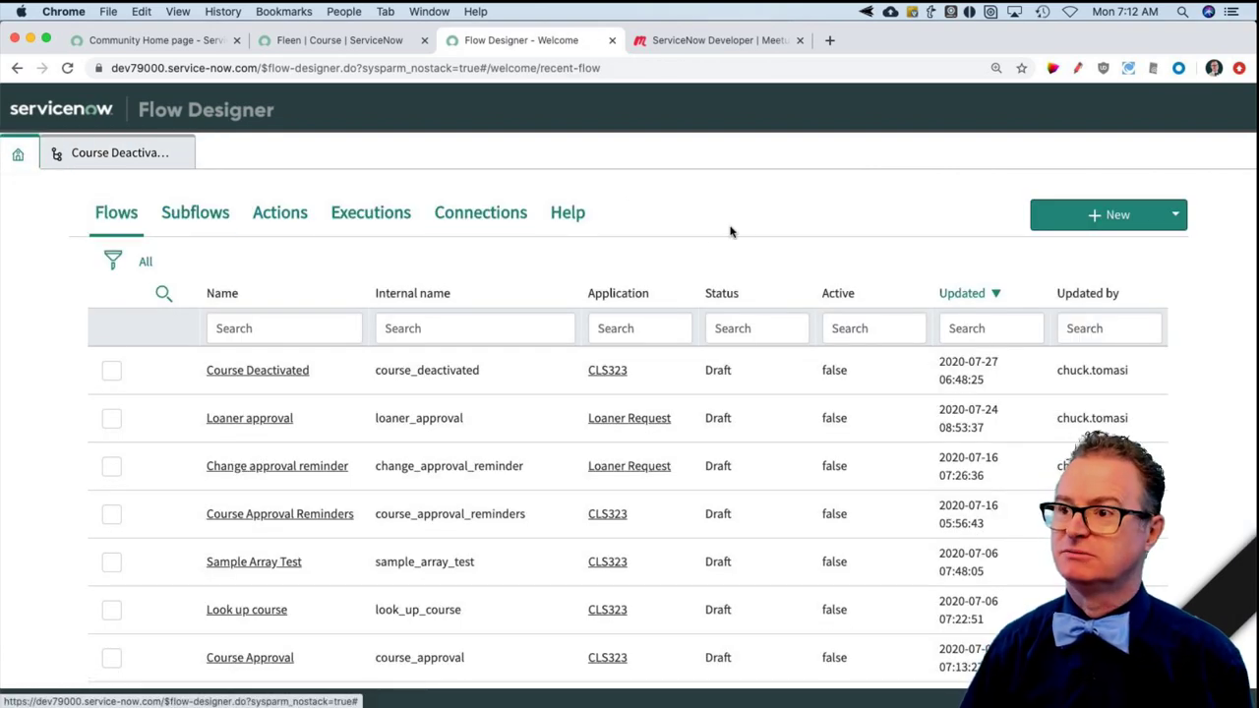
pyautogui.click(1127, 215)
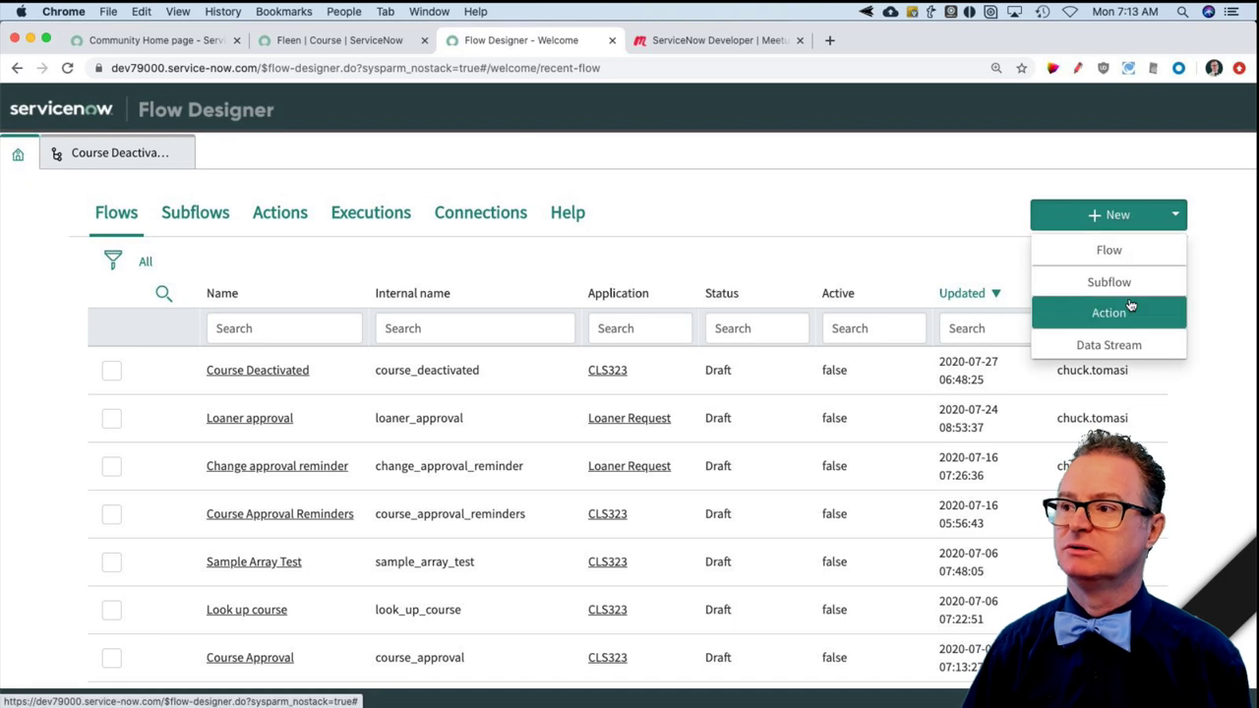
pyautogui.click(705, 180)
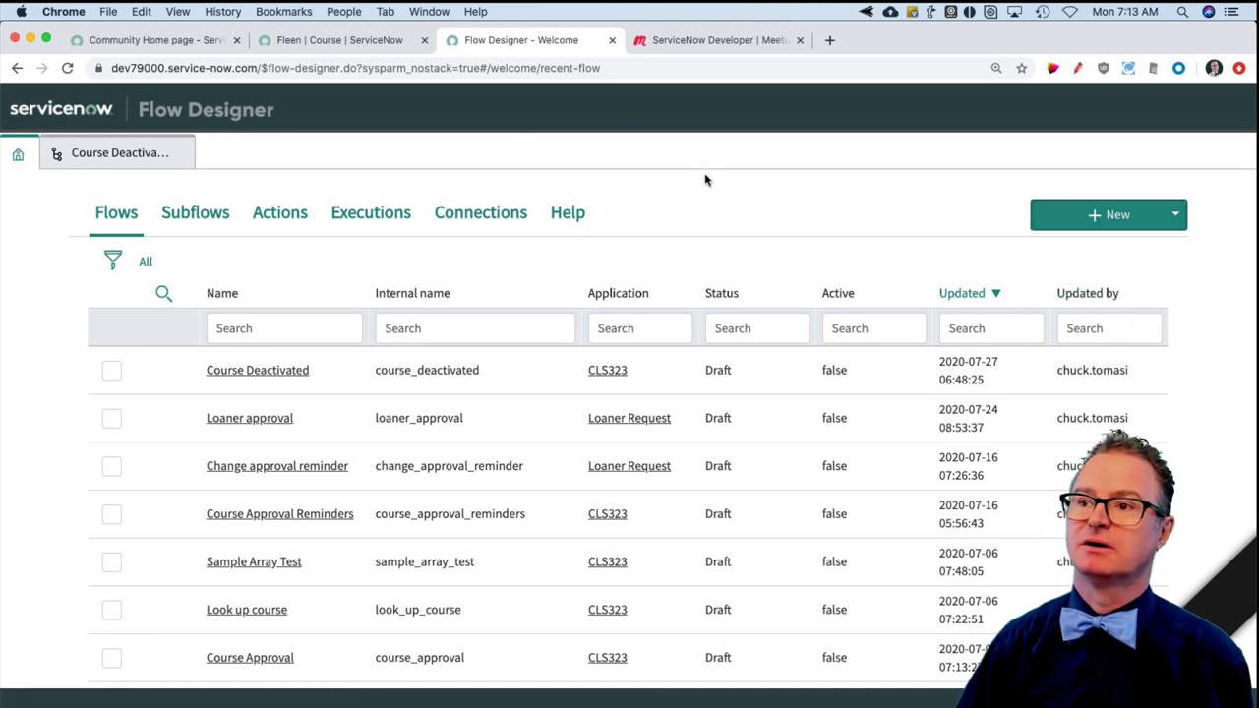
pyautogui.click(1155, 216)
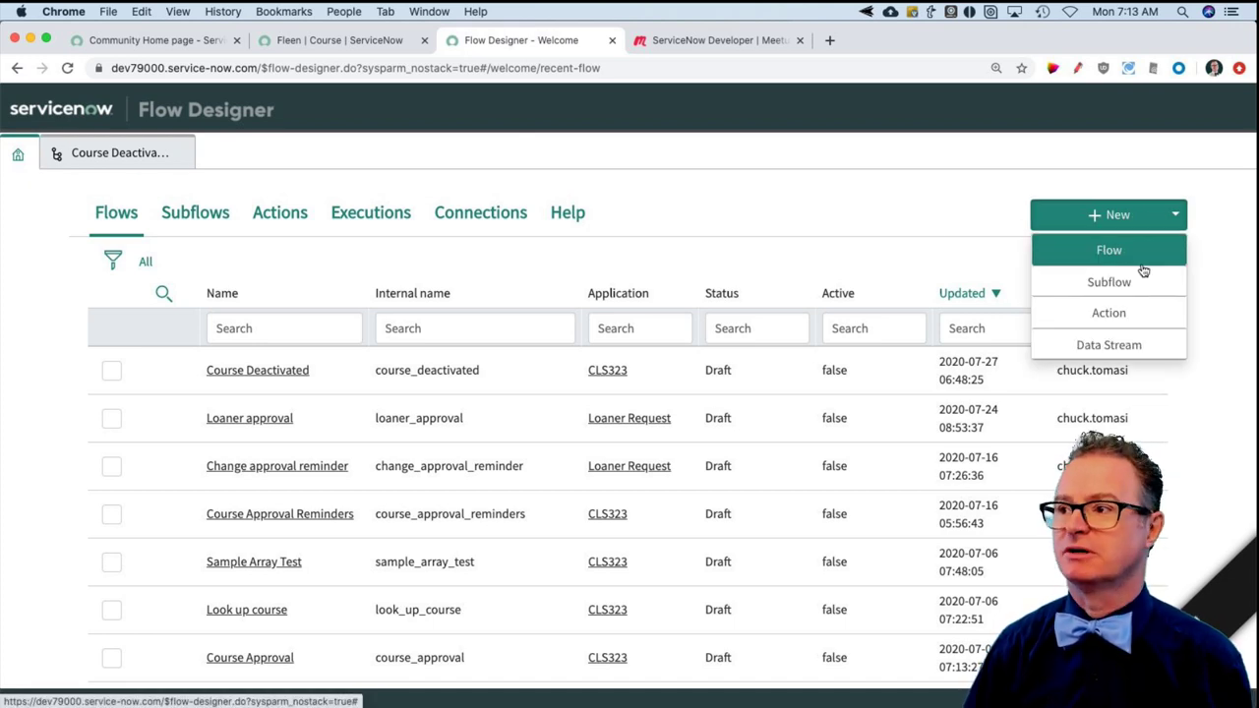
pyautogui.click(1131, 281)
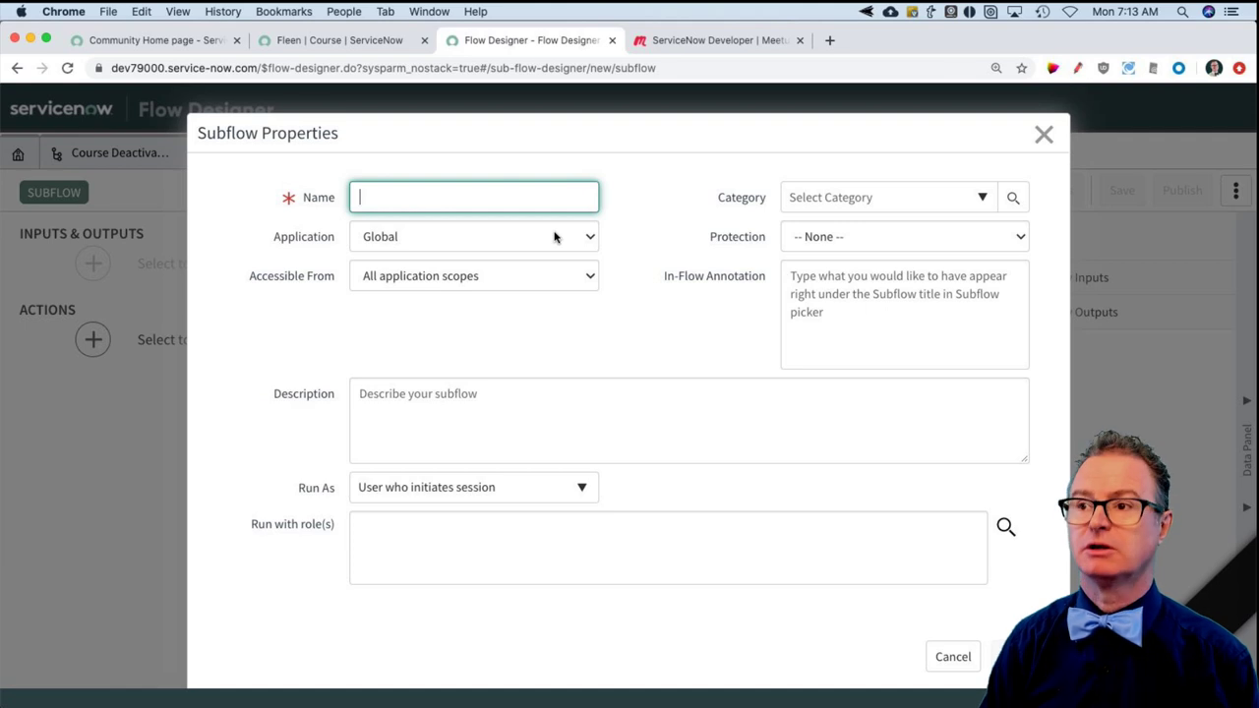
pyautogui.write('Close course chi')
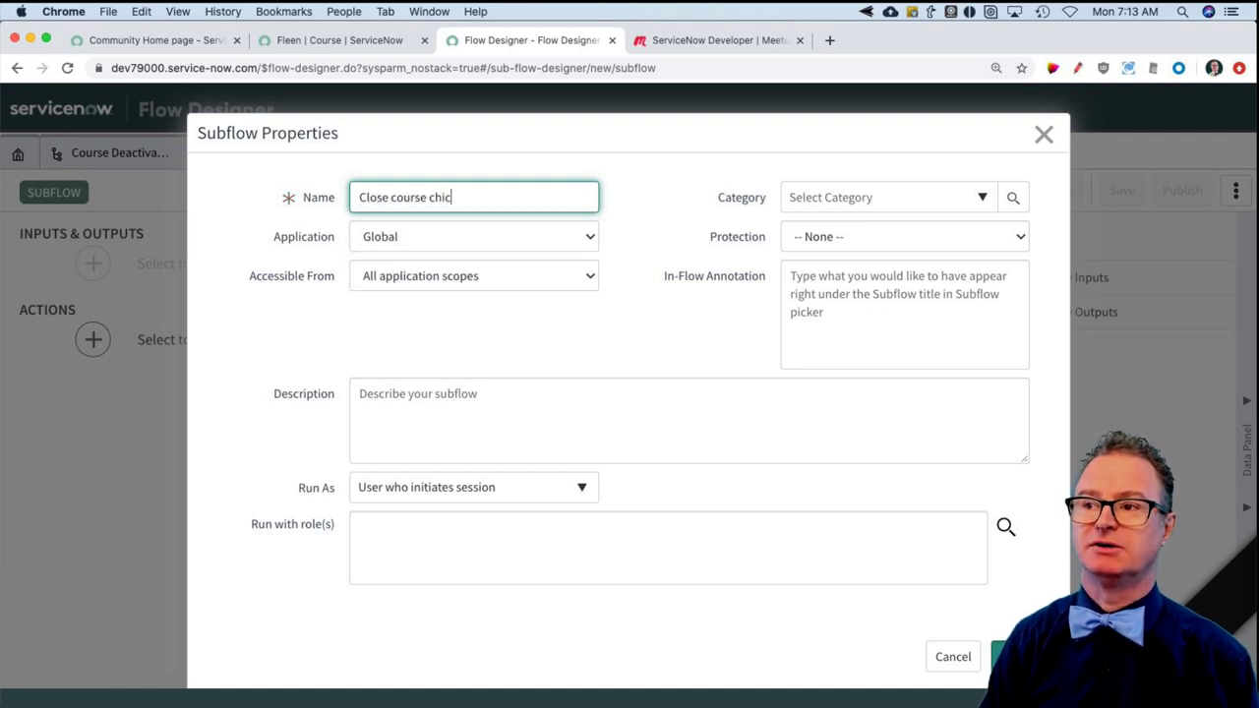
pyautogui.write('ld tasks')
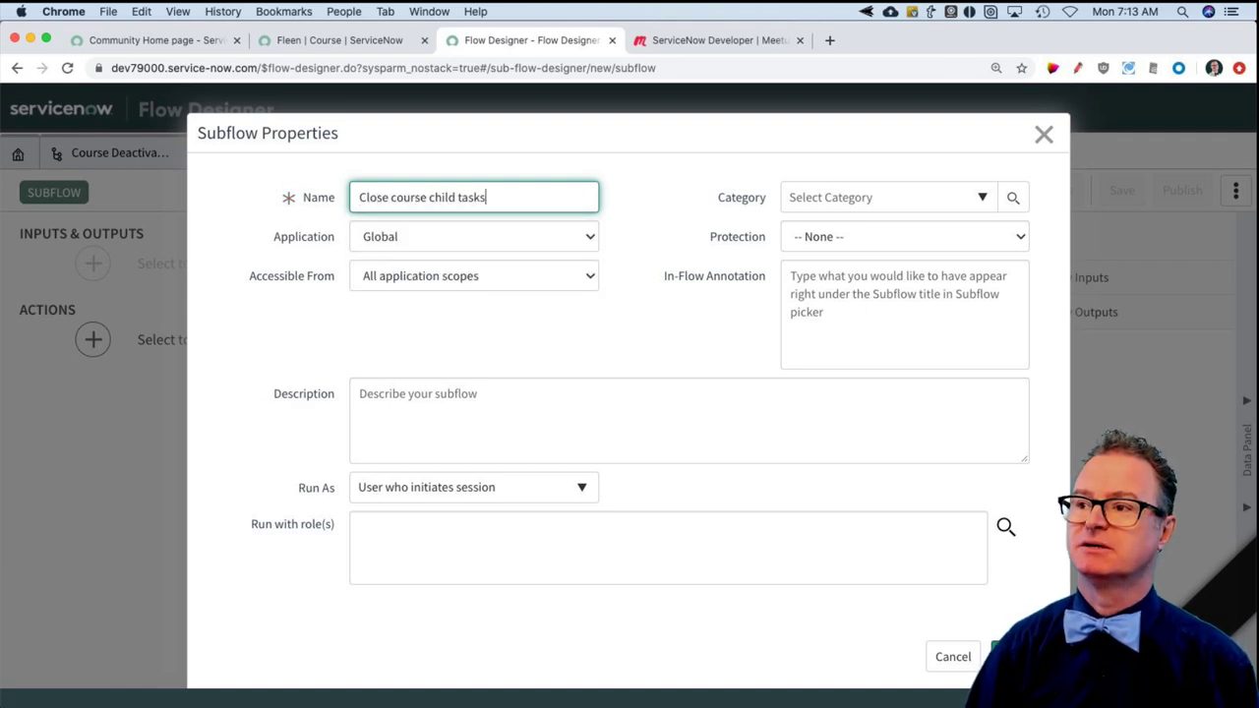
# - Assign the subflow to the CLS323 application and keep it accessible from all application scopes
pyautogui.click(567, 238)
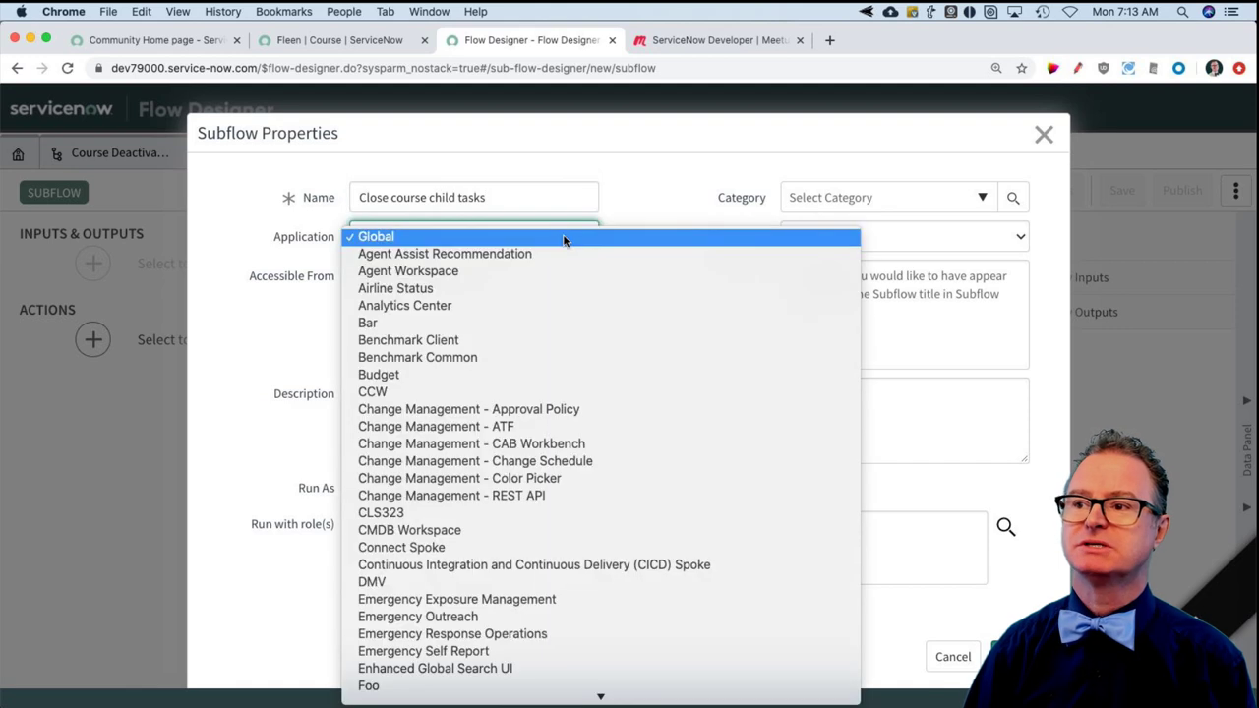
pyautogui.click(557, 517)
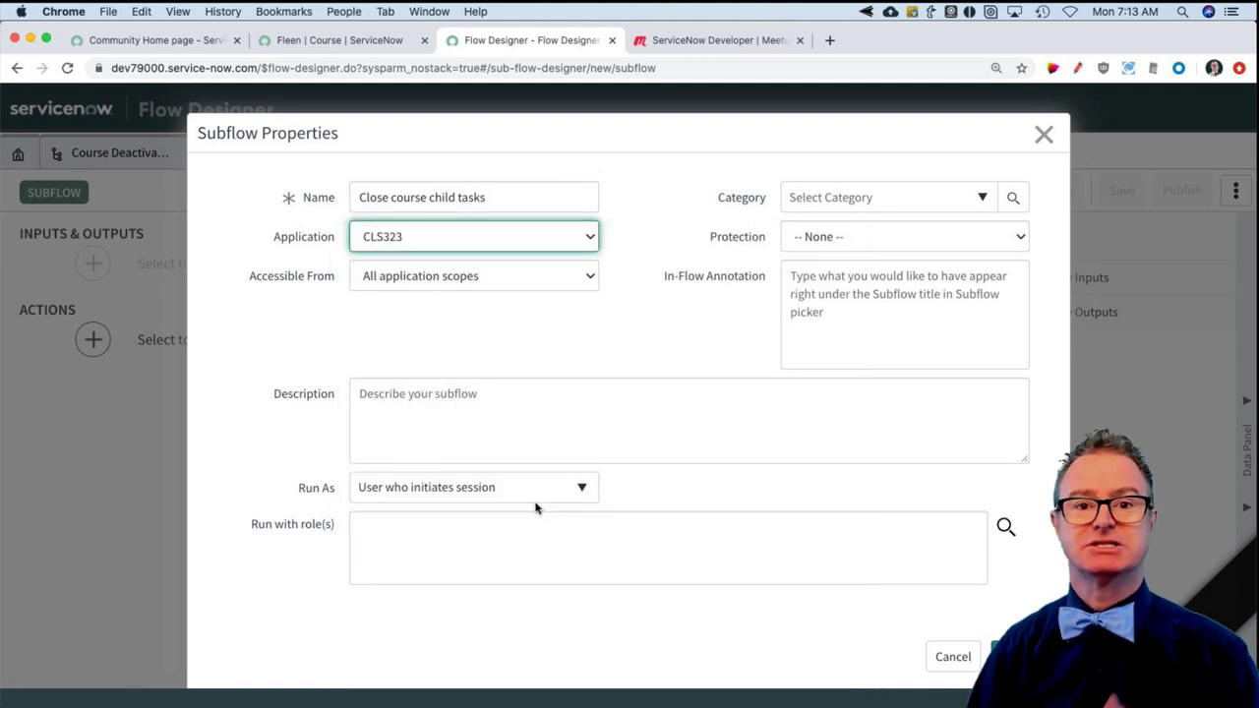
pyautogui.click(597, 338)
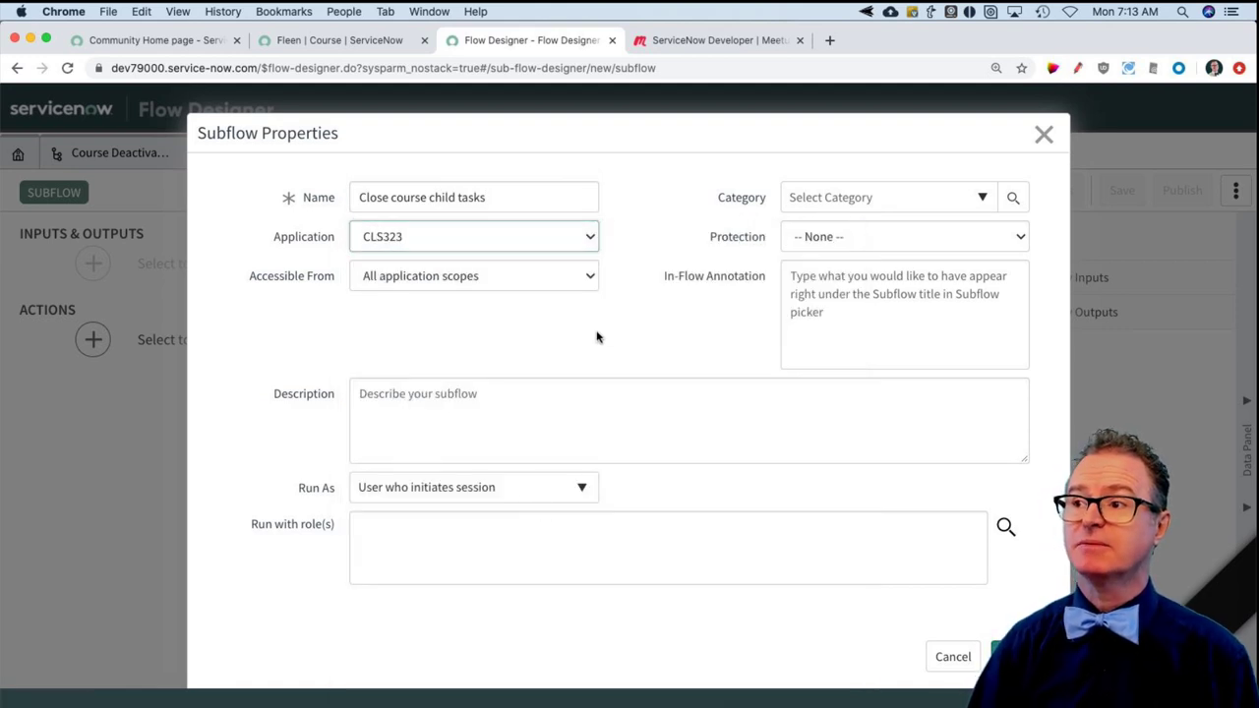
pyautogui.click(521, 277)
pyautogui.click(528, 329)
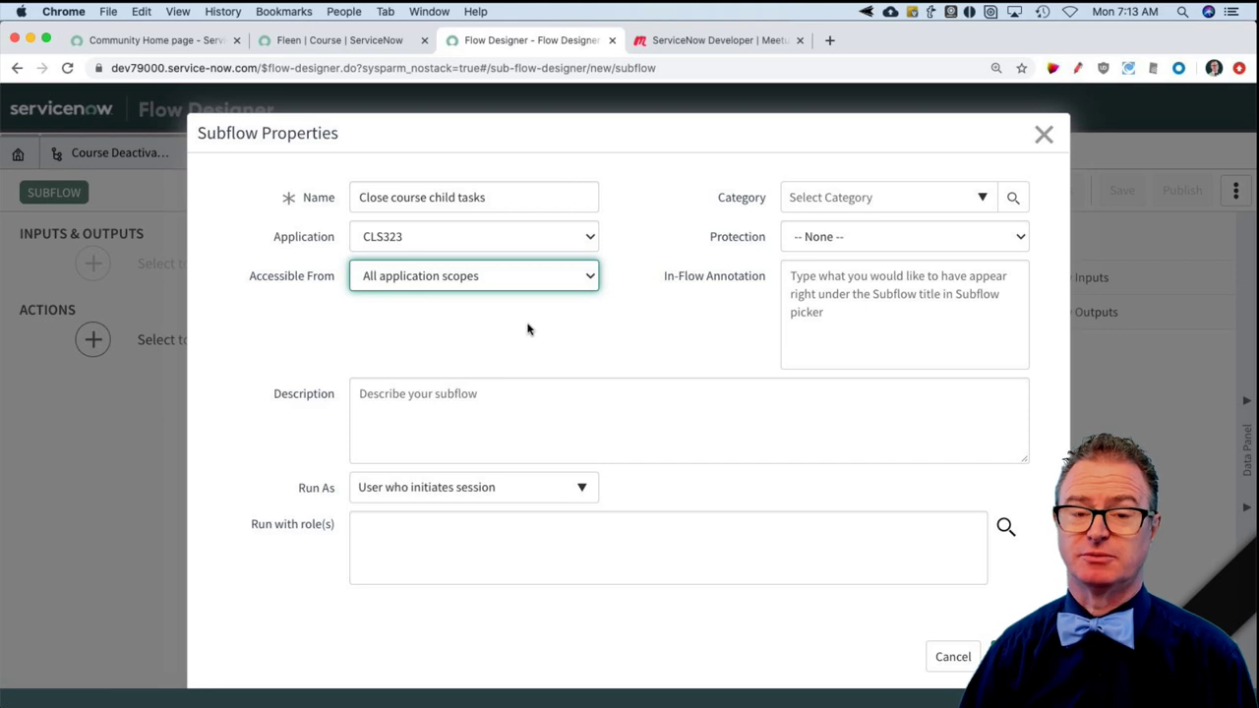
# - Enter the subflow description "Get a course. Close the child tasks."
pyautogui.scroll(-1, 591, 334)
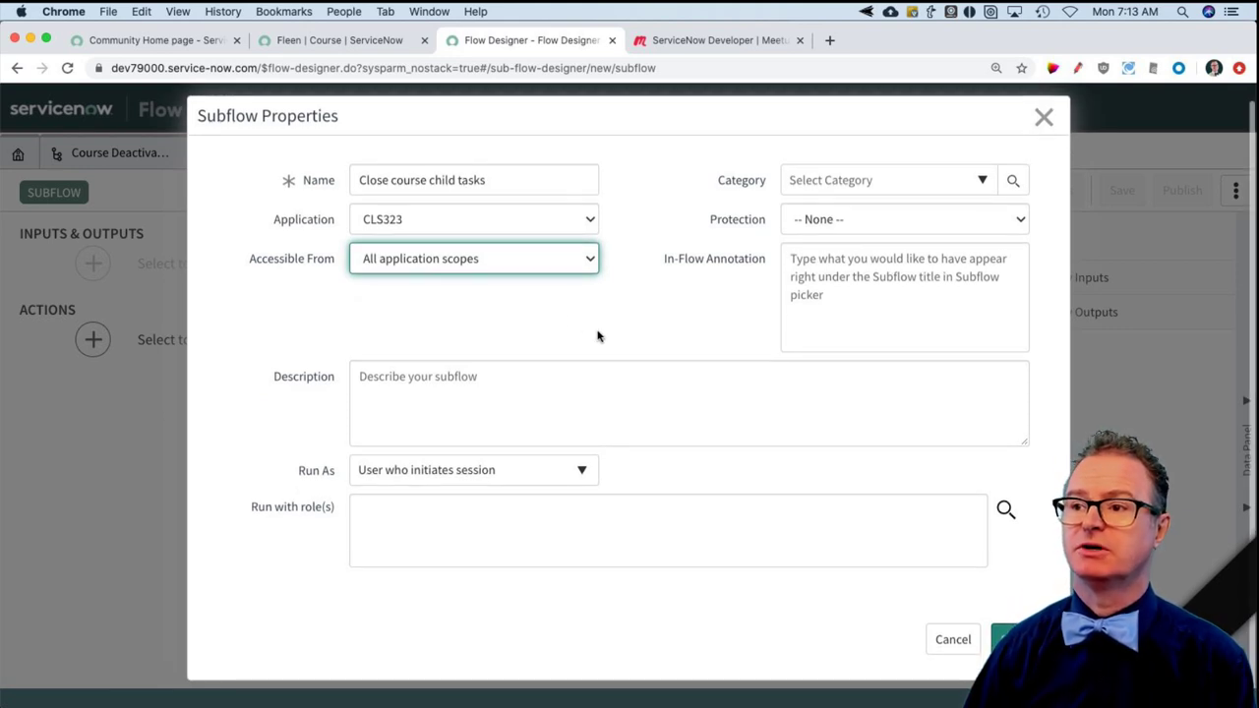
pyautogui.click(510, 376)
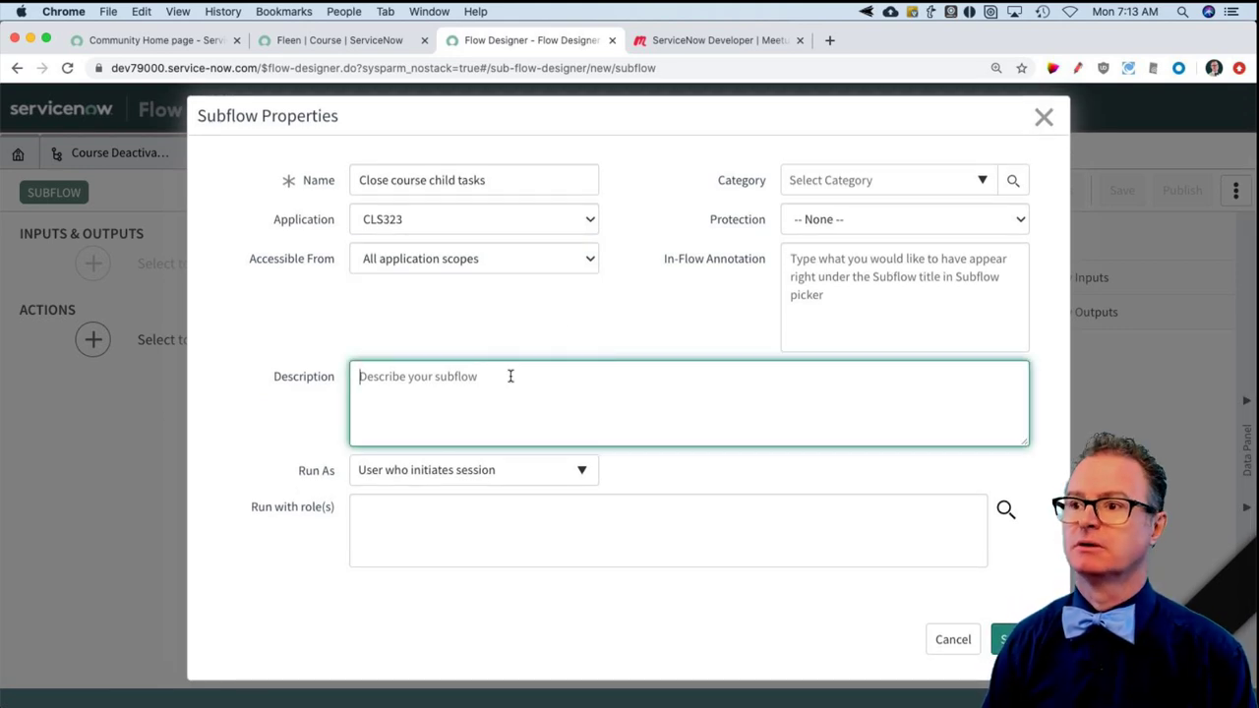
pyautogui.write('Get a courser, clos')
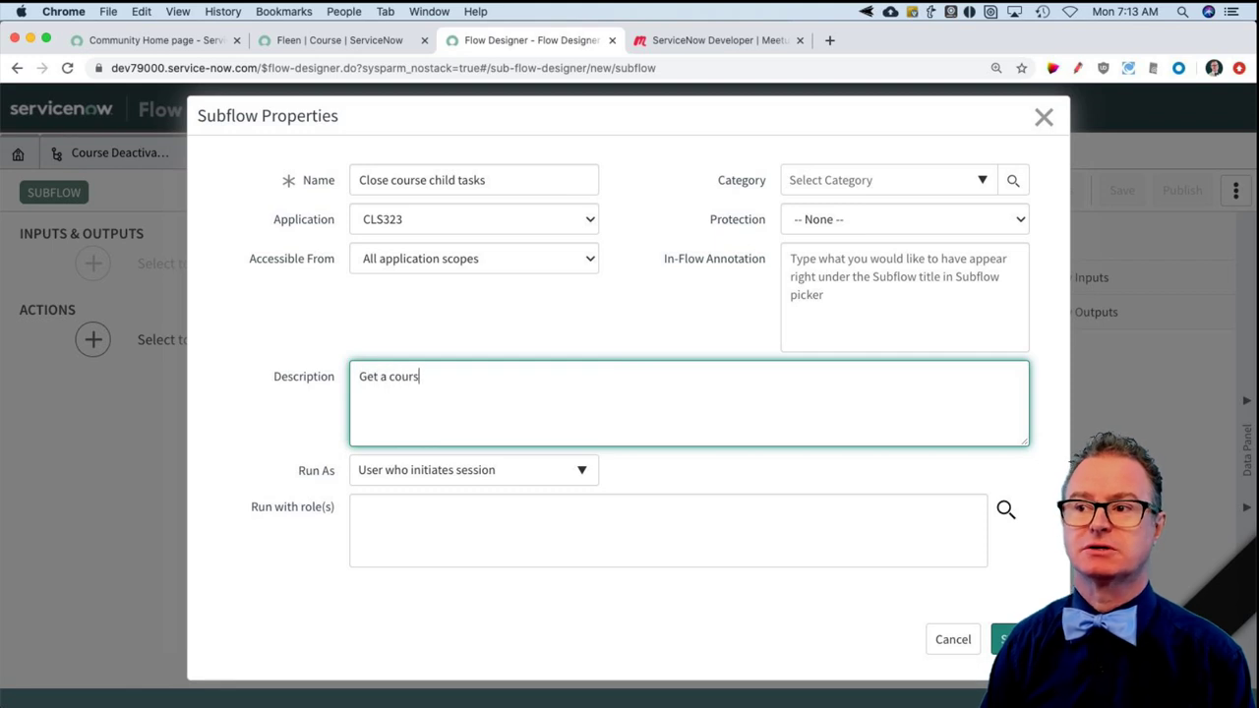
pyautogui.press('BackSpace')
pyautogui.press('BackSpace')
pyautogui.press('BackSpace')
pyautogui.press('BackSpace')
pyautogui.press('BackSpace')
pyautogui.press('BackSpace')
pyautogui.press('BackSpace')
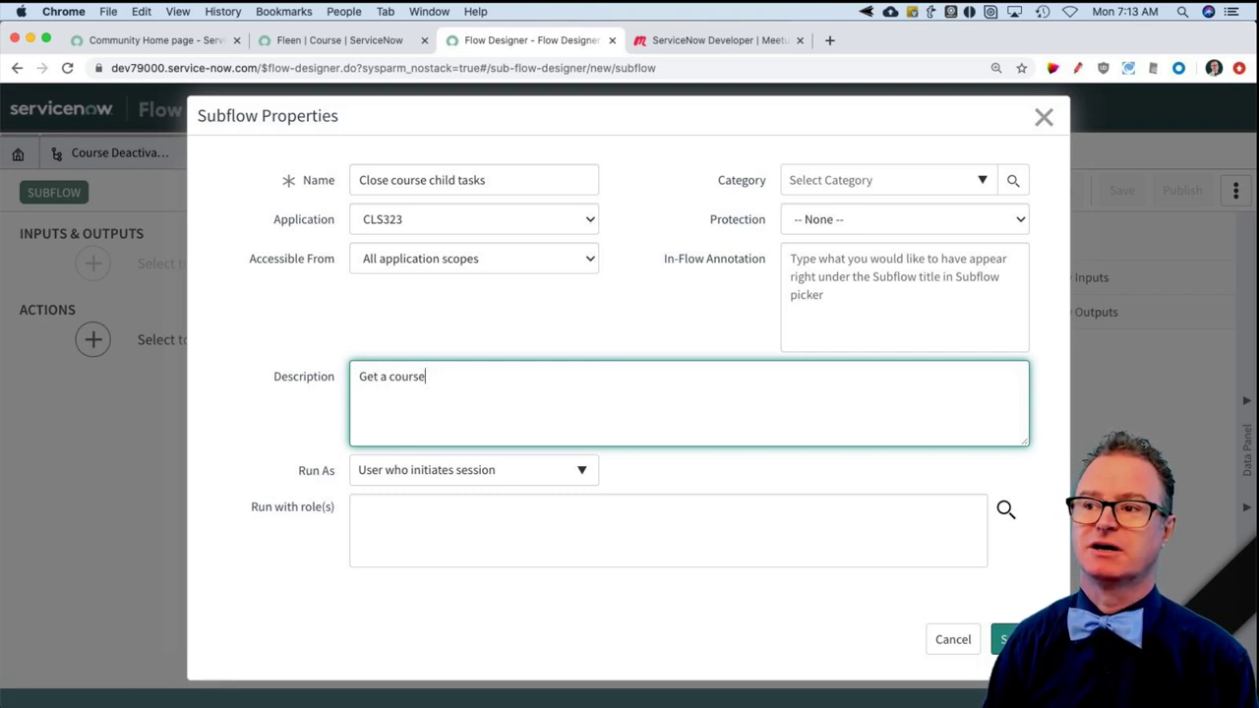
pyautogui.write('. cl')
pyautogui.press('BackSpace')
pyautogui.press('BackSpace')
pyautogui.write('C')
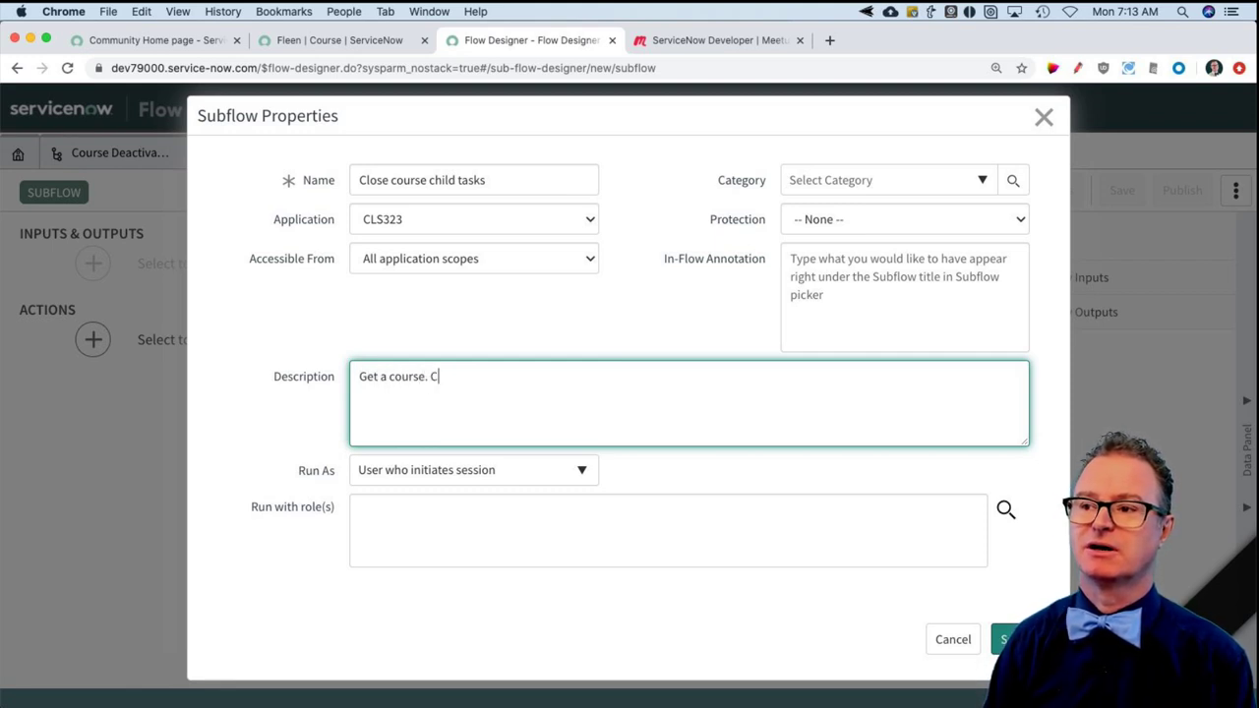
pyautogui.write('lose the child tasks.')
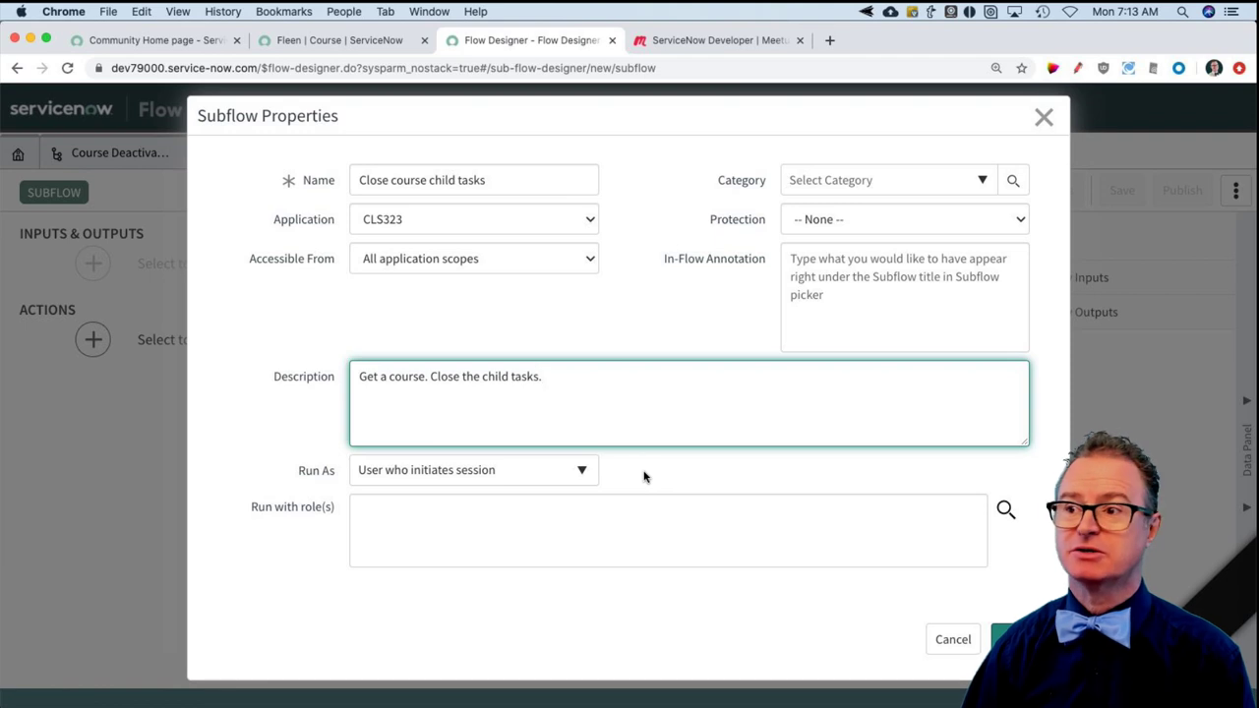
# - Try System User as the subflow's Run As setting and return it to User who initiates session
pyautogui.click(561, 473)
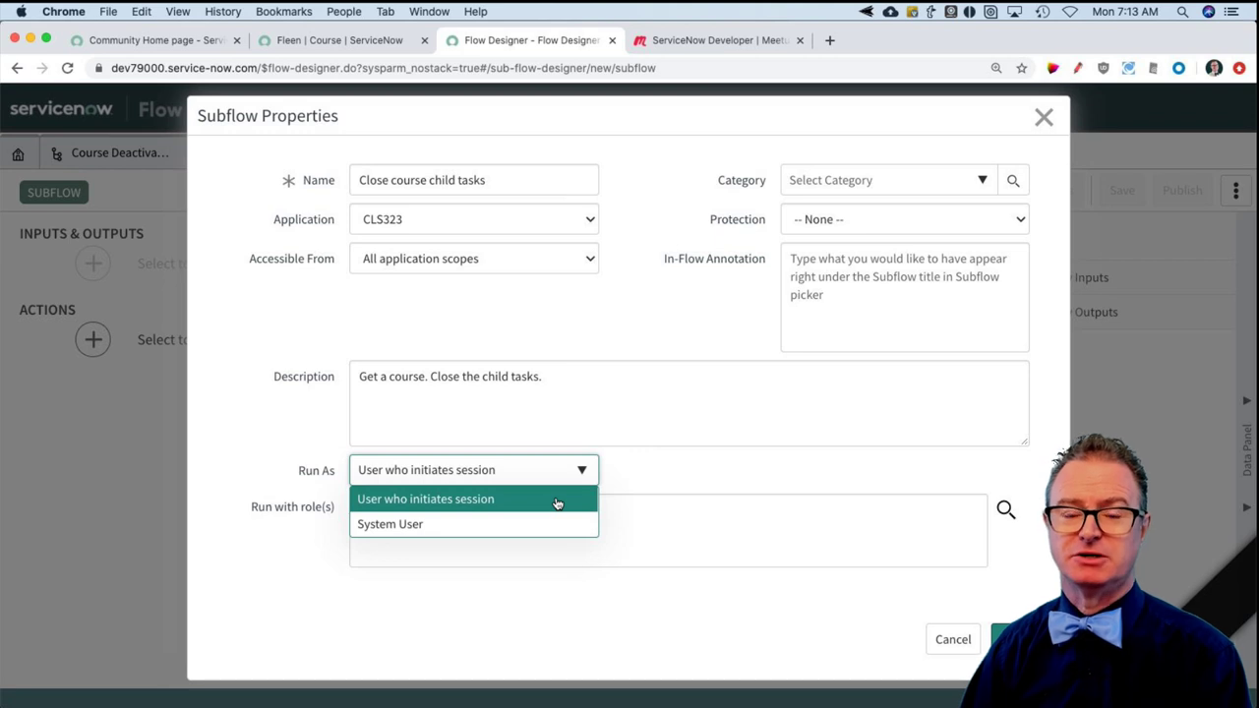
pyautogui.click(557, 504)
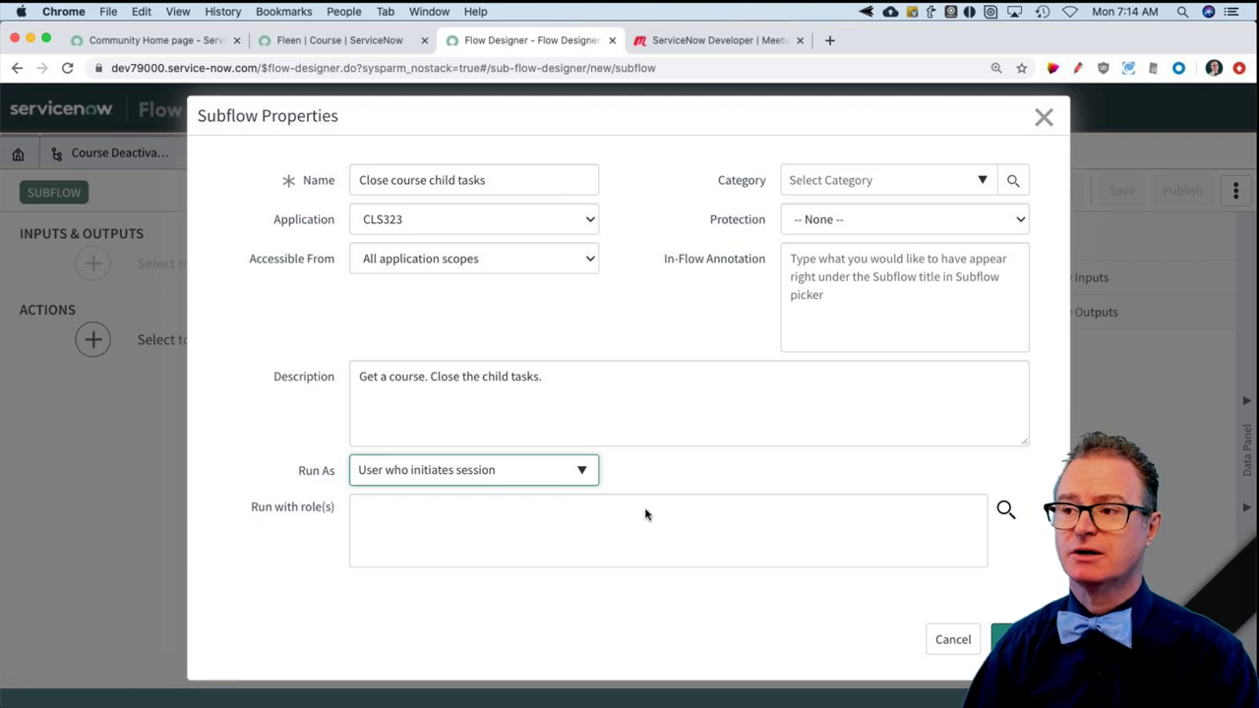
pyautogui.click(410, 473)
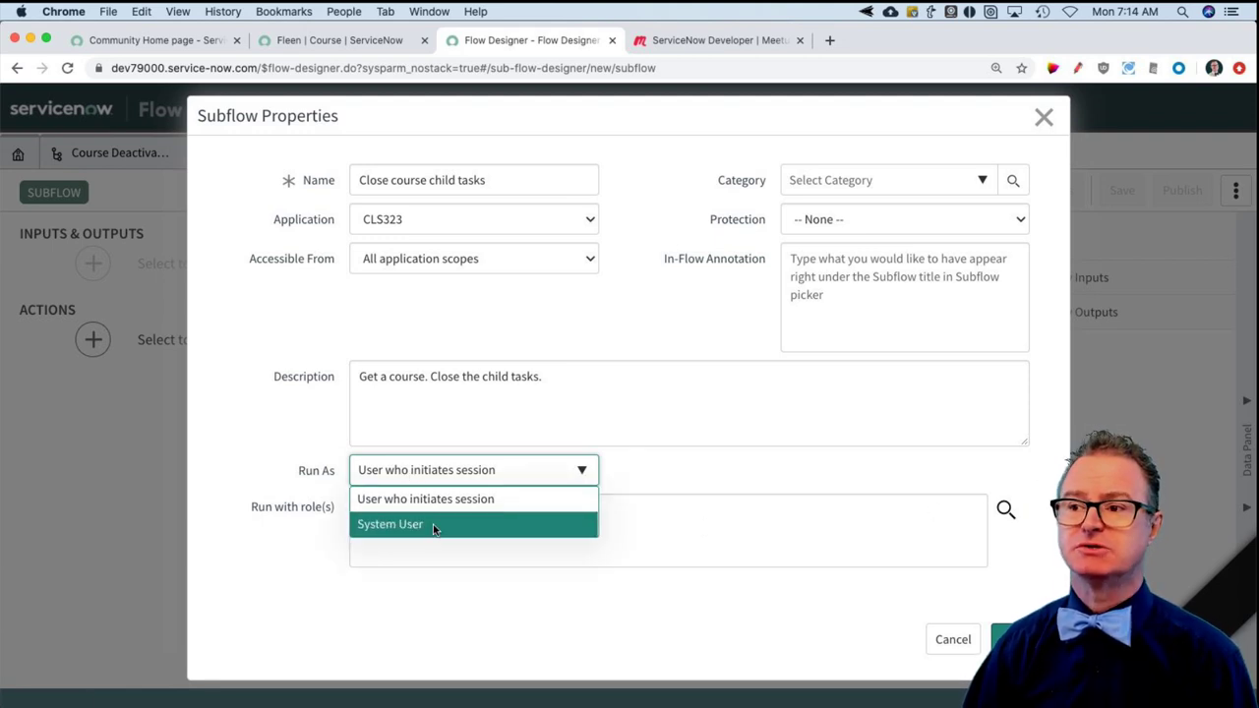
pyautogui.click(434, 524)
pyautogui.click(448, 502)
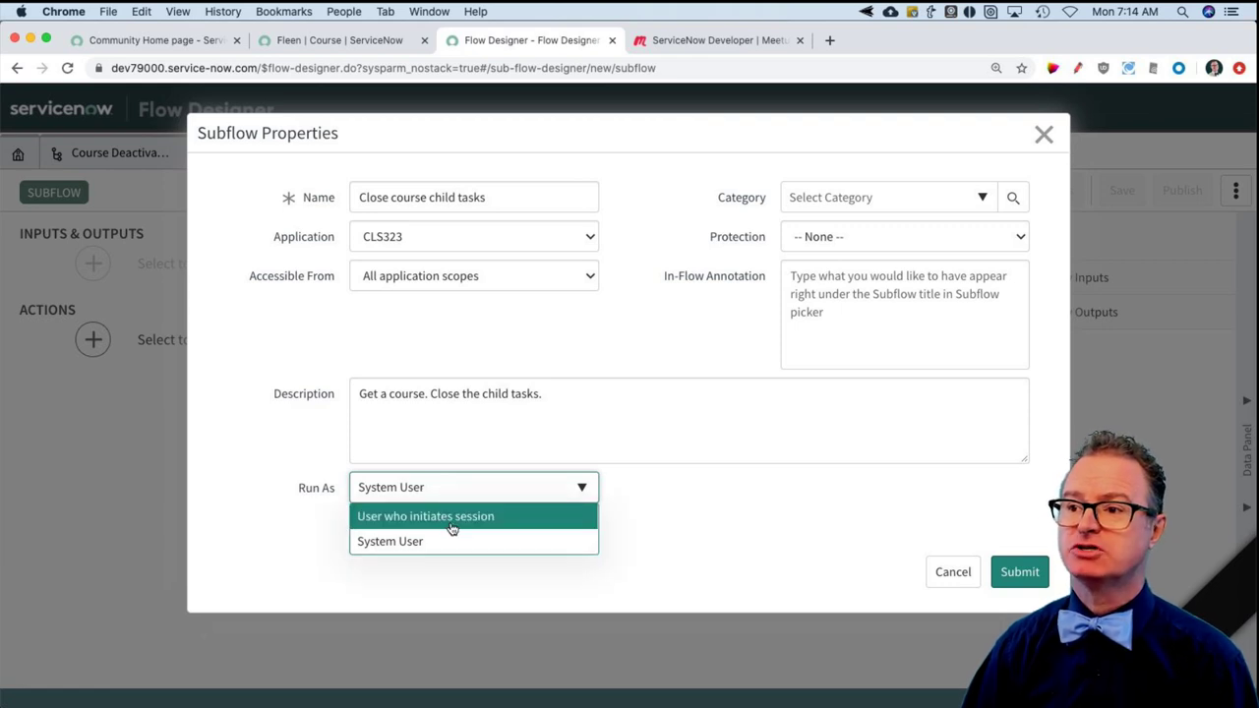
pyautogui.click(463, 516)
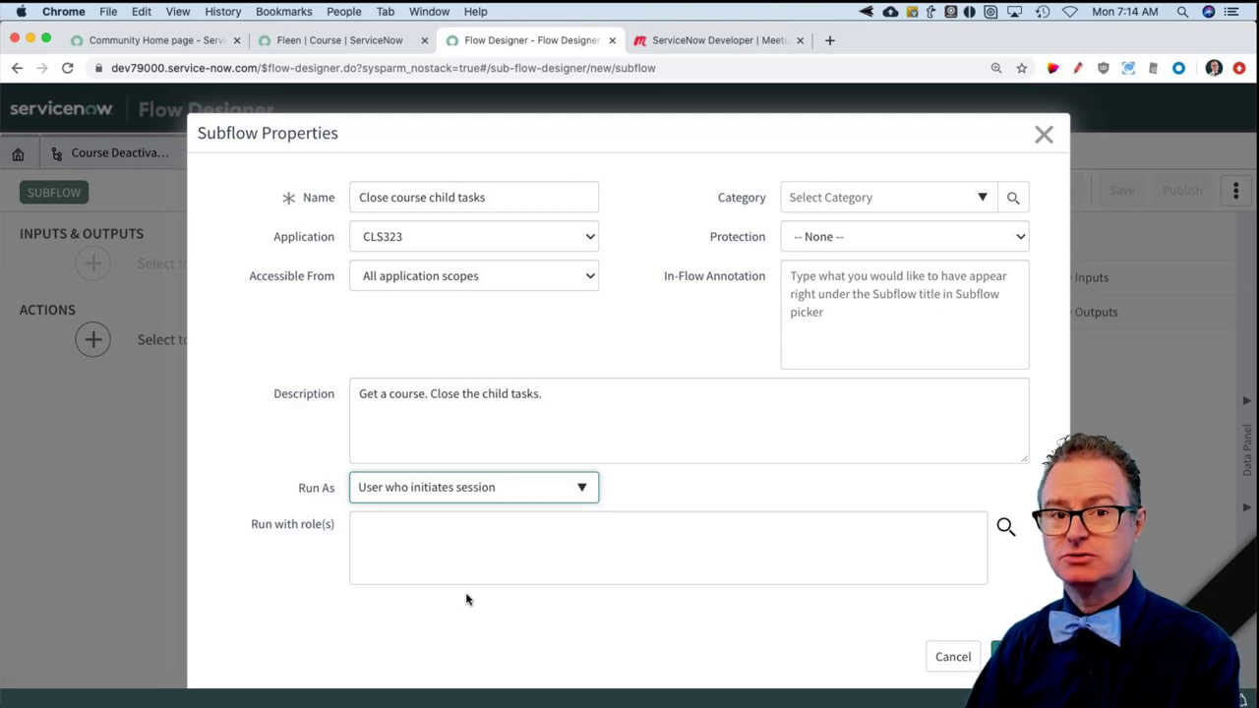
# - Try assigning the x_66238_cls323.child_user role for the subflow to run with, and remove it again
pyautogui.click(1005, 527)
pyautogui.click(977, 582)
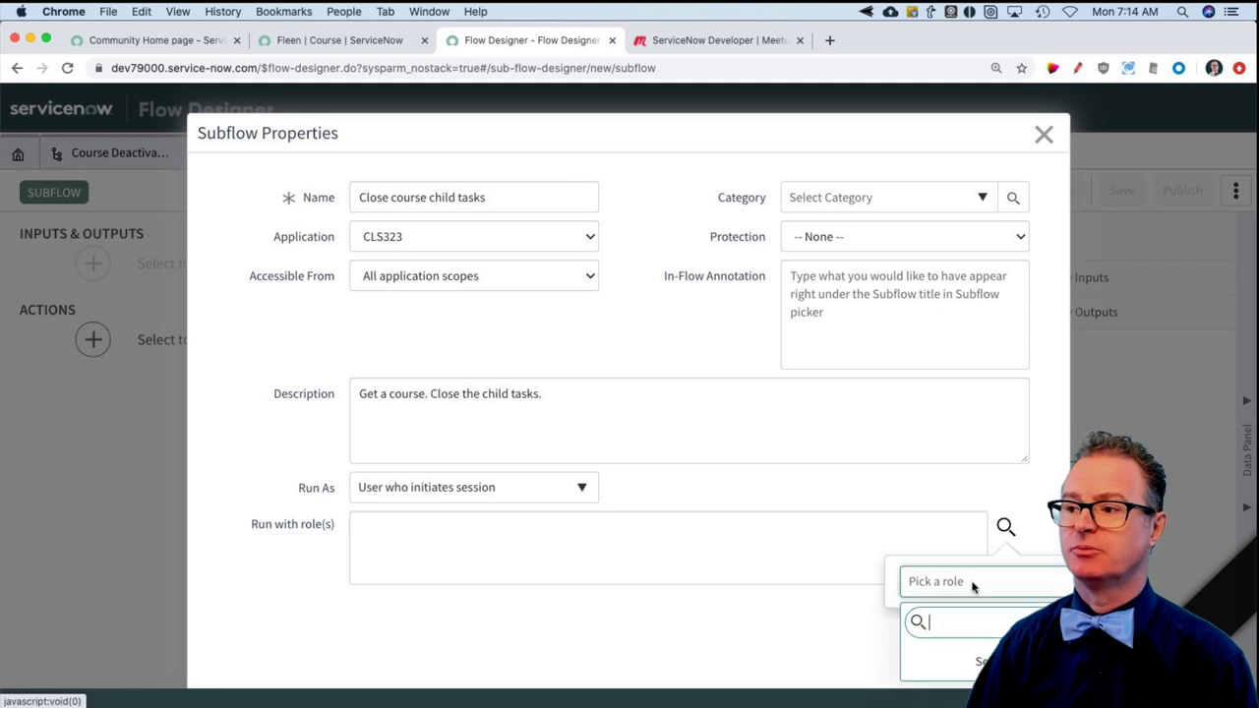
pyautogui.write('cls')
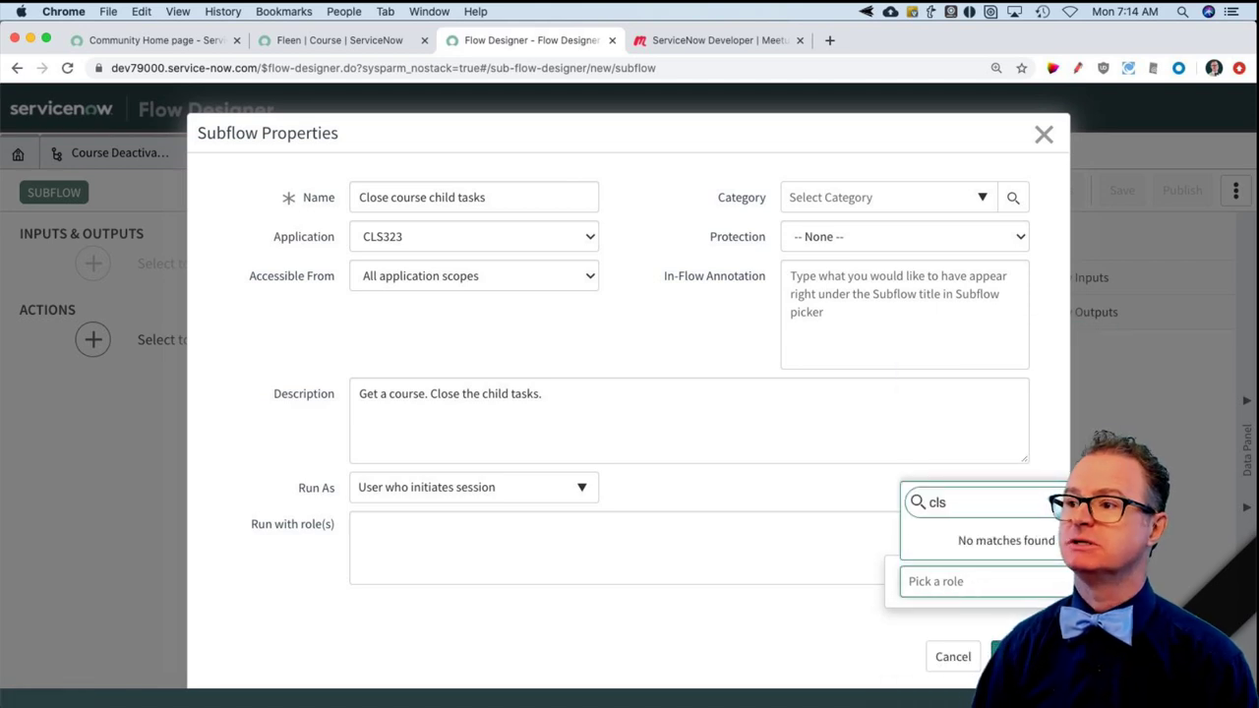
pyautogui.press('super+a')
pyautogui.write('x_')
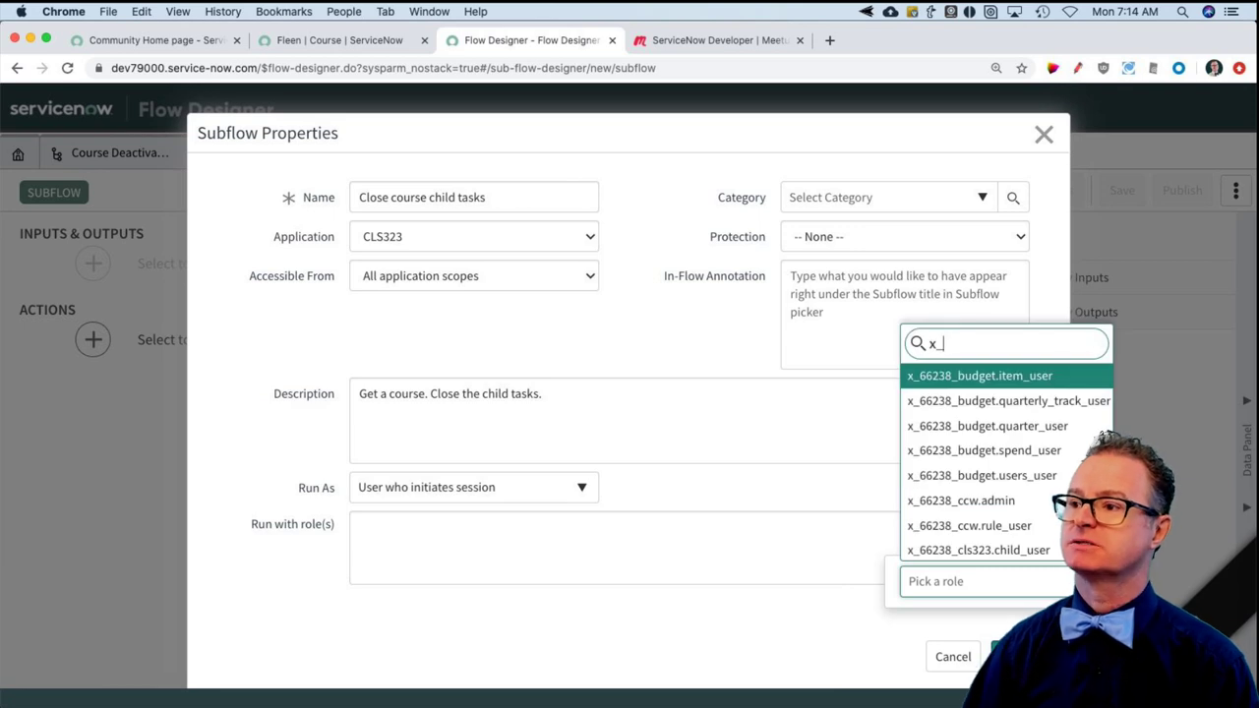
pyautogui.click(987, 547)
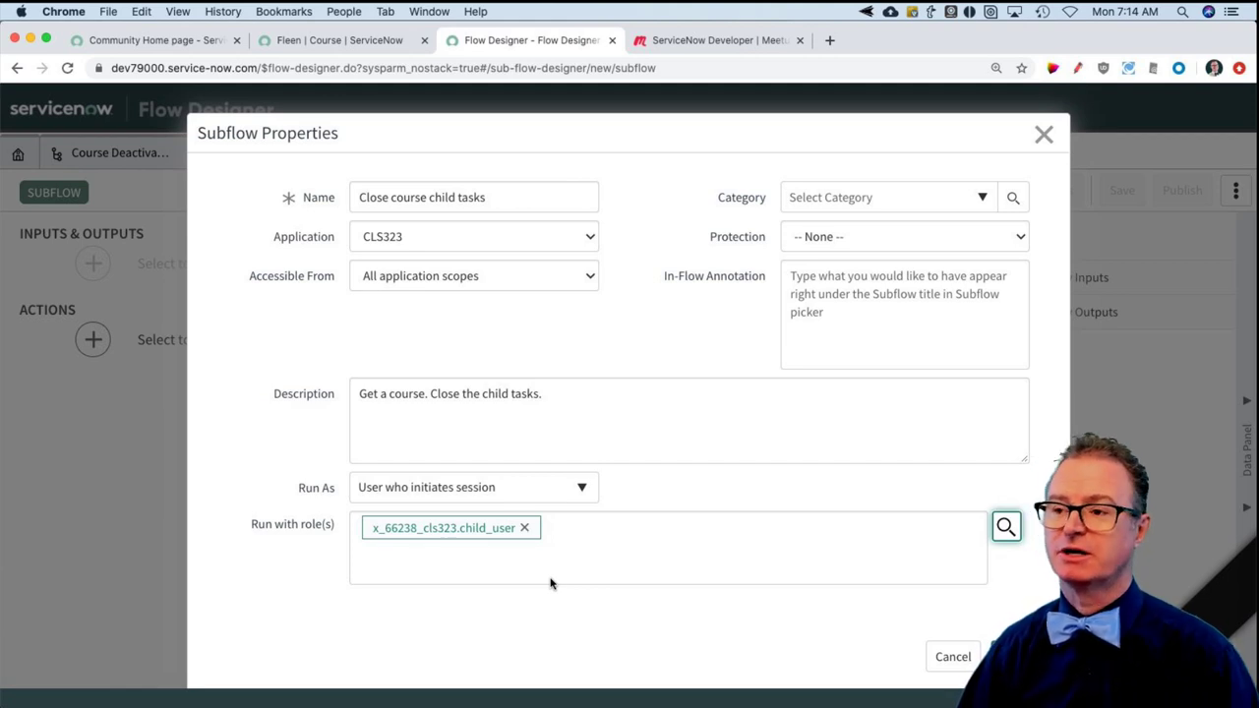
pyautogui.click(525, 528)
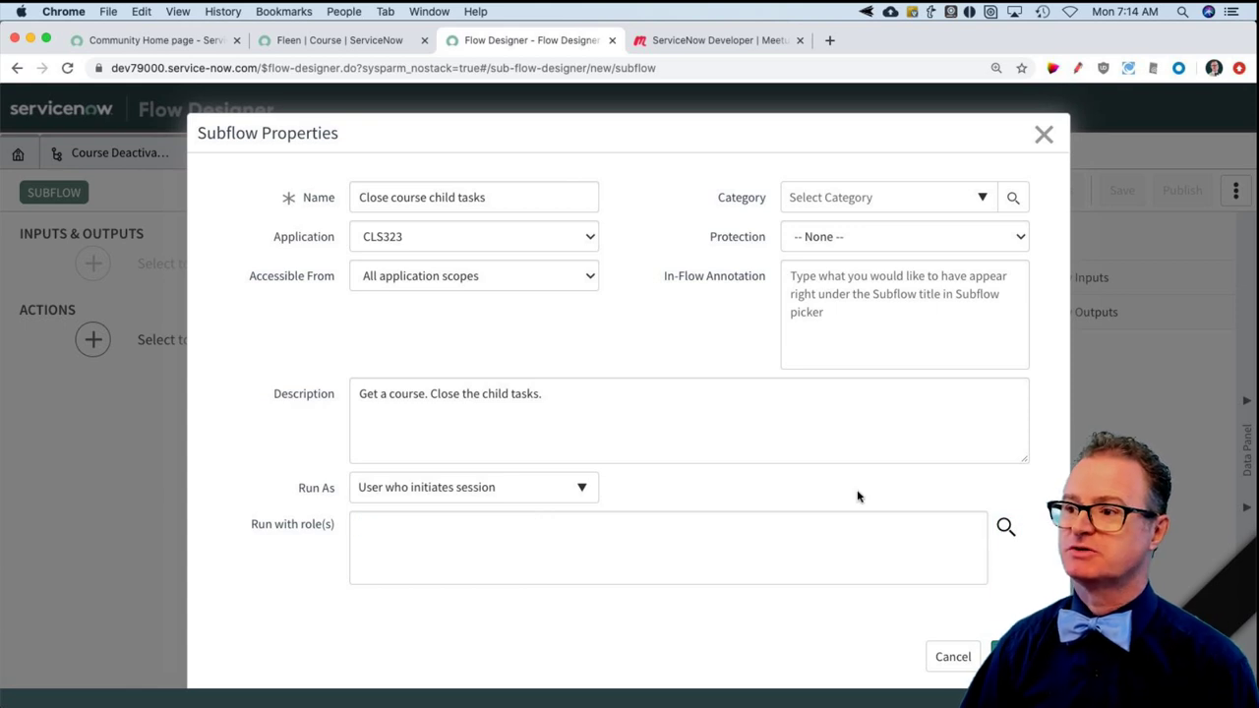
# - Submit the subflow properties and add a subflow input labelled Course with the name course
pyautogui.click(1013, 657)
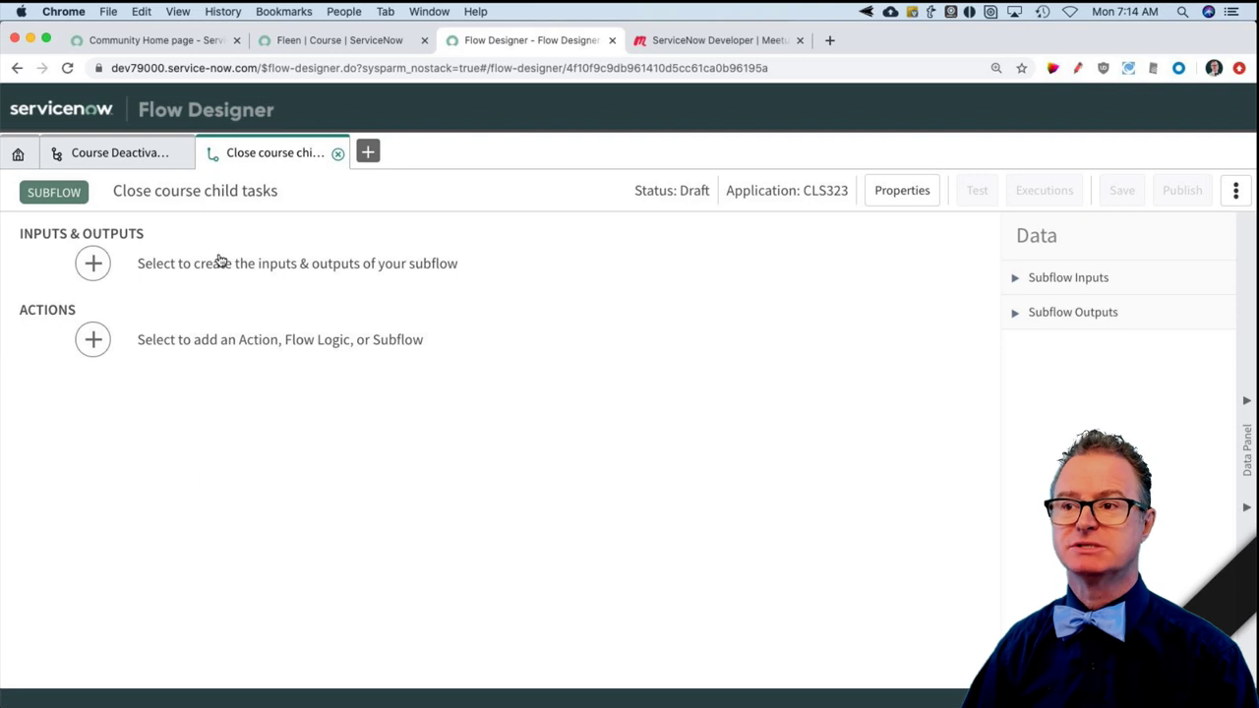
pyautogui.click(178, 270)
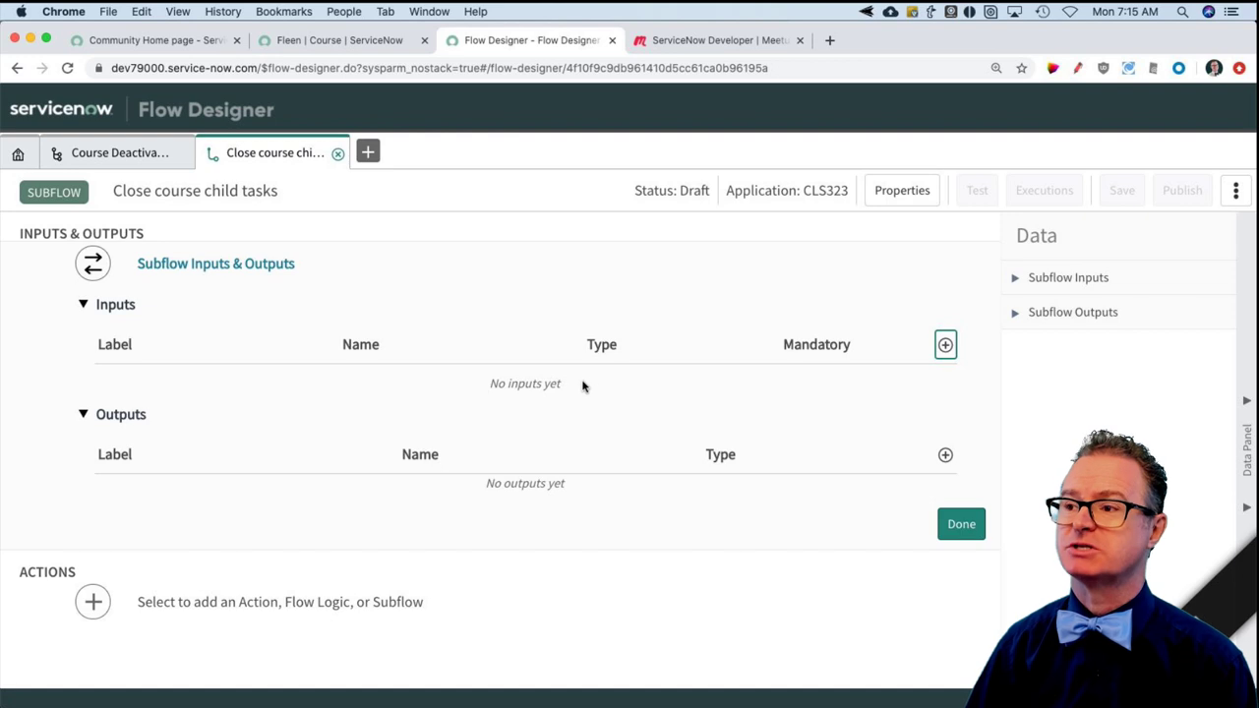
pyautogui.click(945, 347)
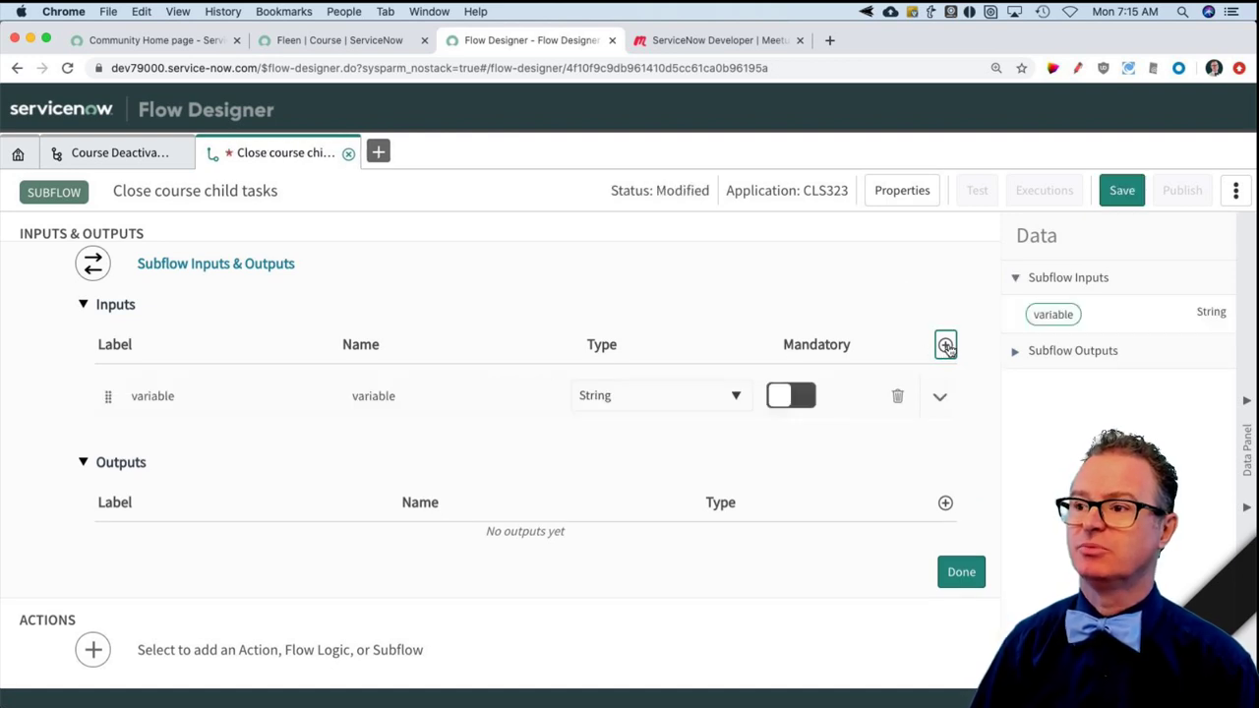
pyautogui.doubleClick(195, 396)
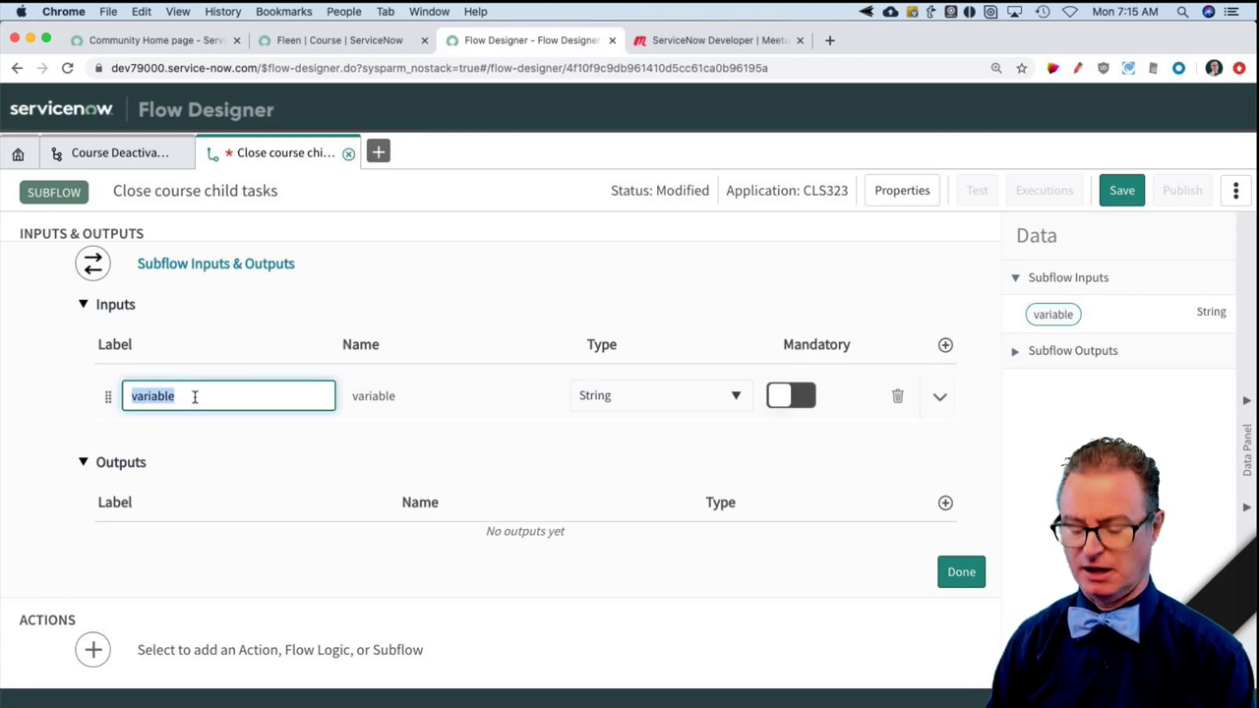
pyautogui.write('Course')
pyautogui.click(423, 400)
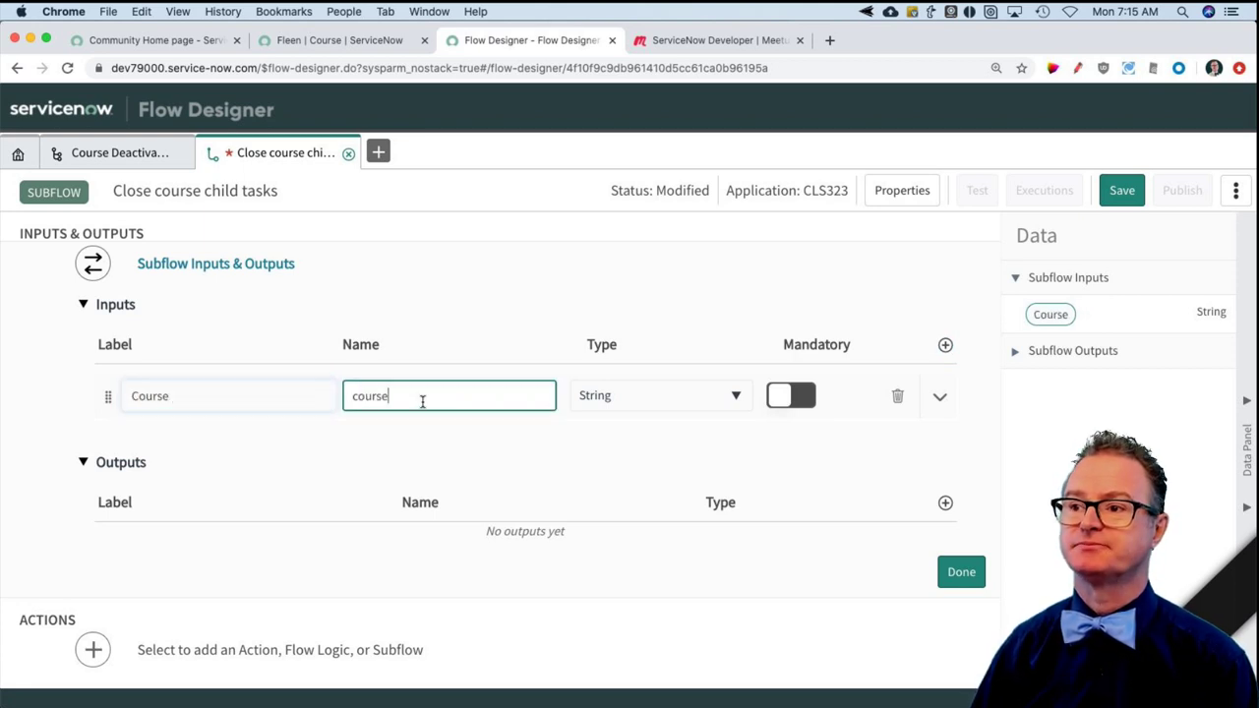
pyautogui.doubleClick(423, 399)
# - Set the Course input's type to Reference.Course, make it mandatory and finish editing the inputs and outputs
pyautogui.scroll(-1, 642, 403)
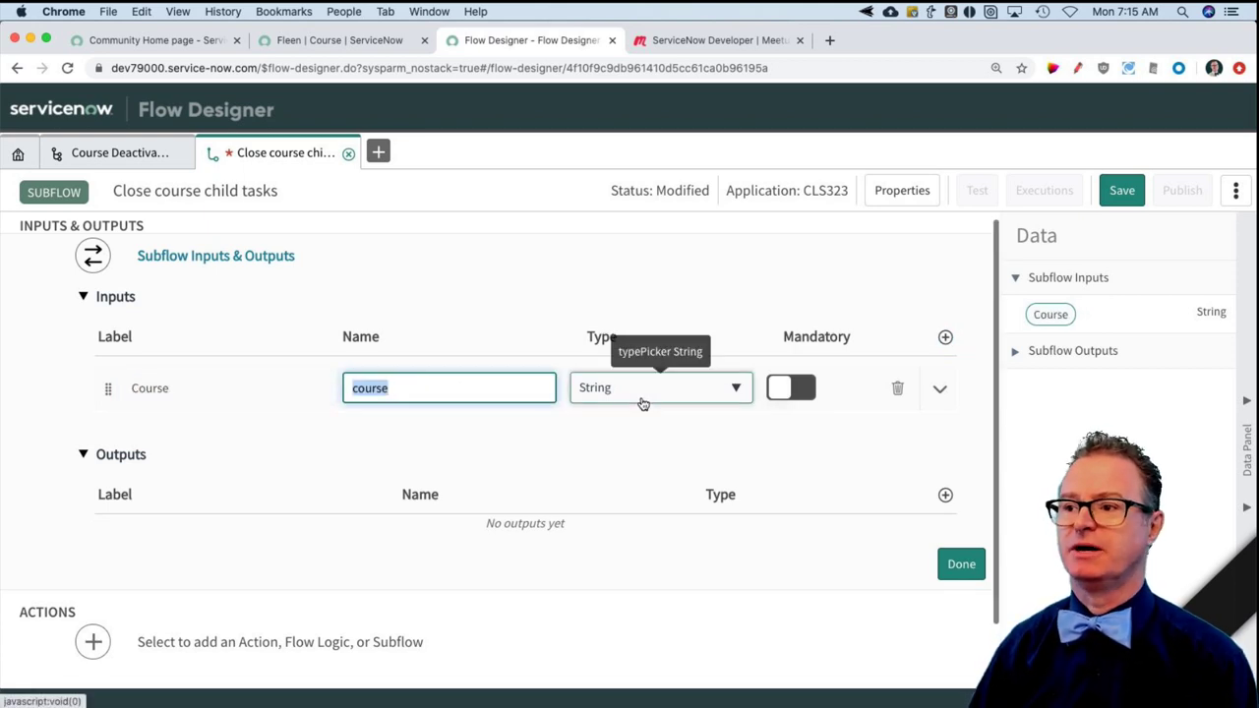
pyautogui.click(621, 390)
pyautogui.write('re')
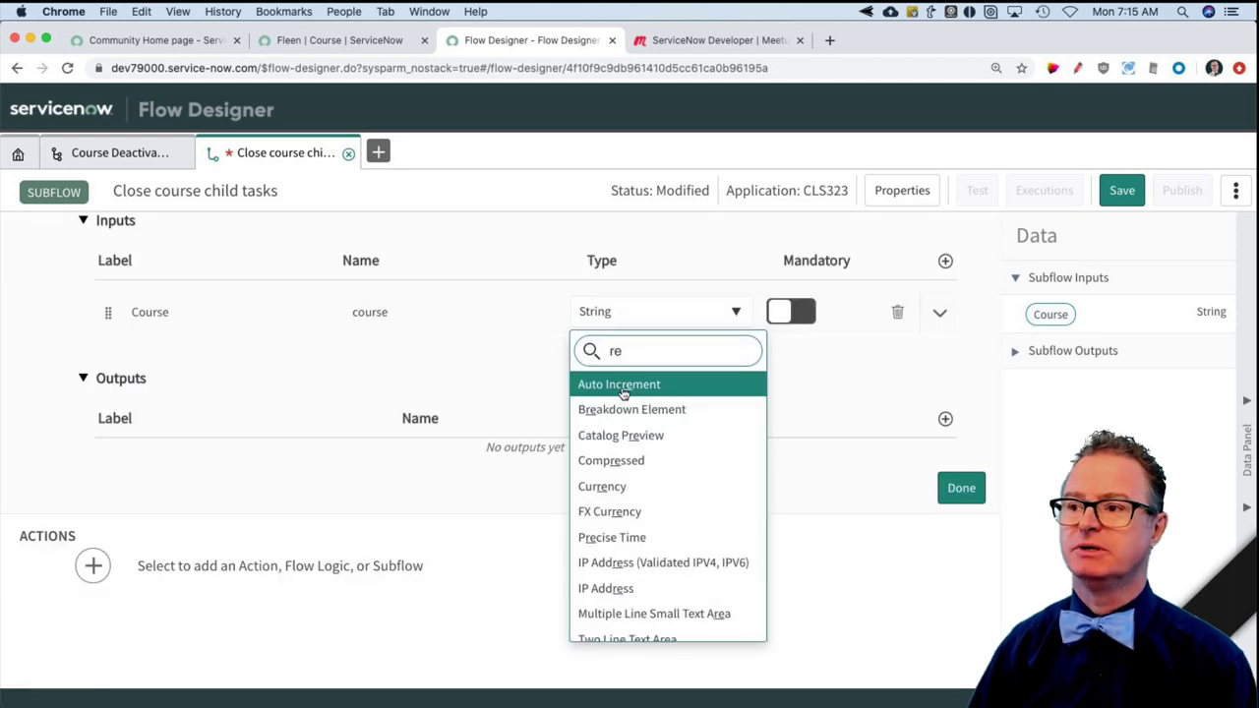
pyautogui.write('f')
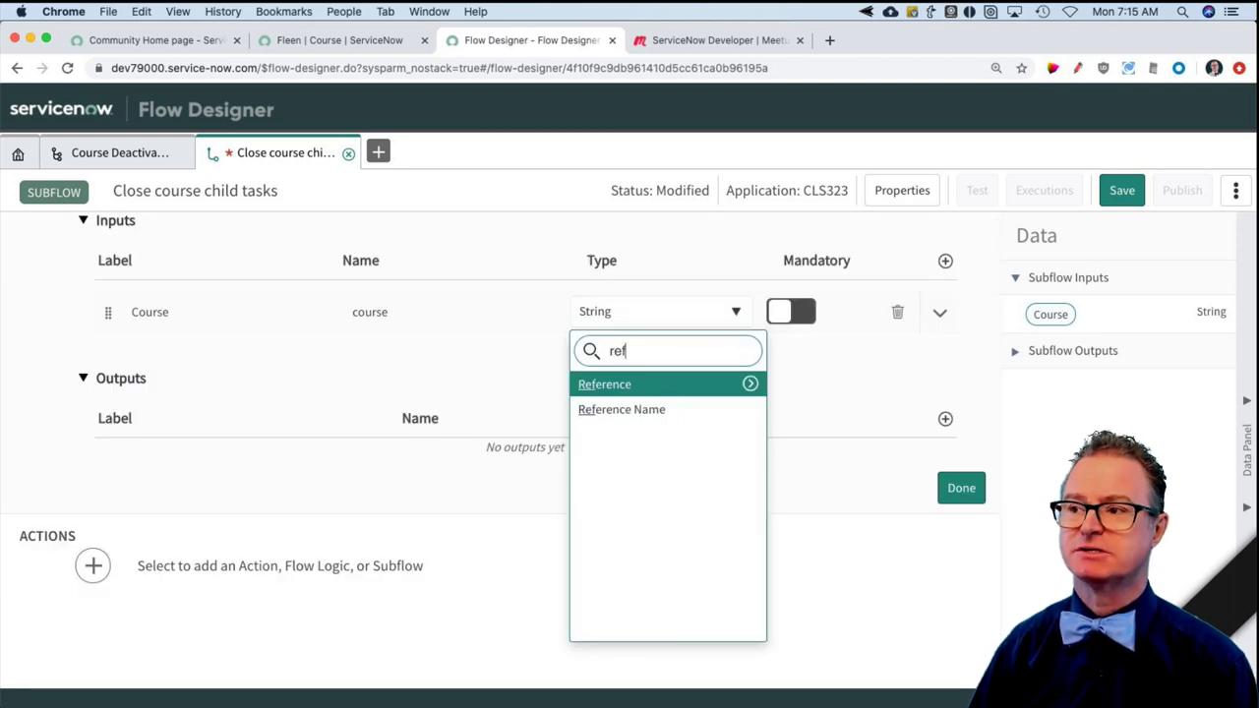
pyautogui.click(750, 385)
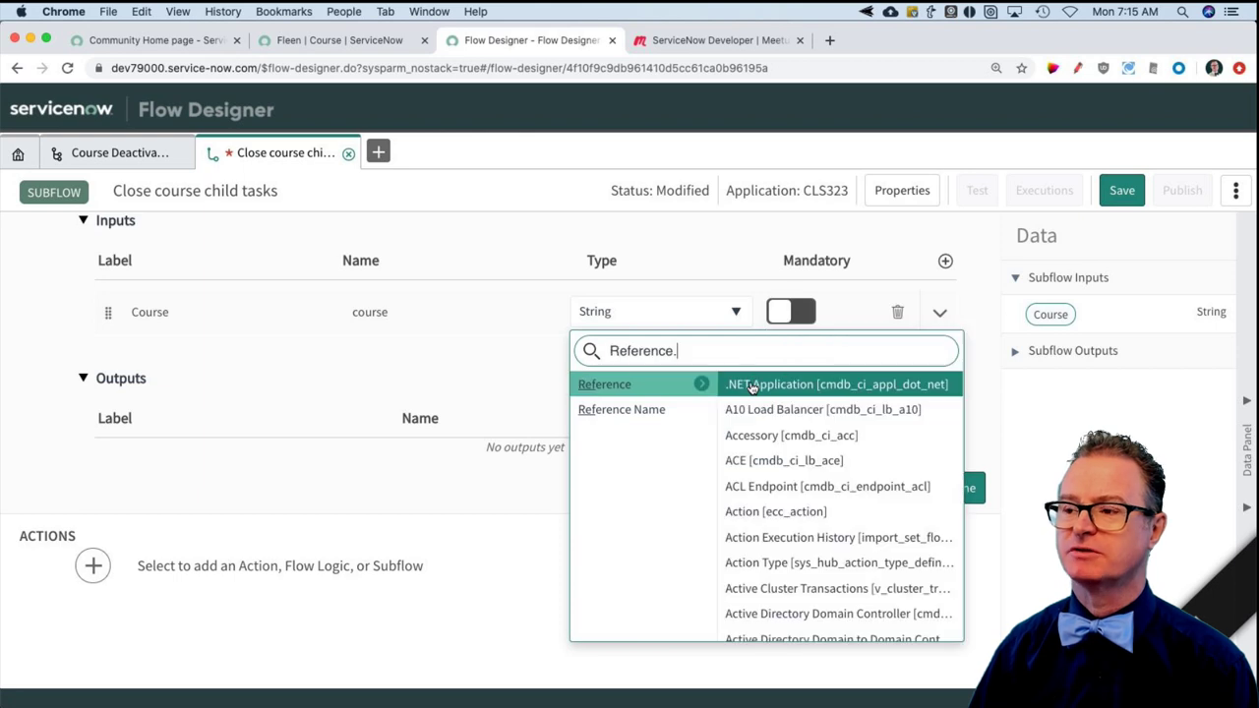
pyautogui.write('course')
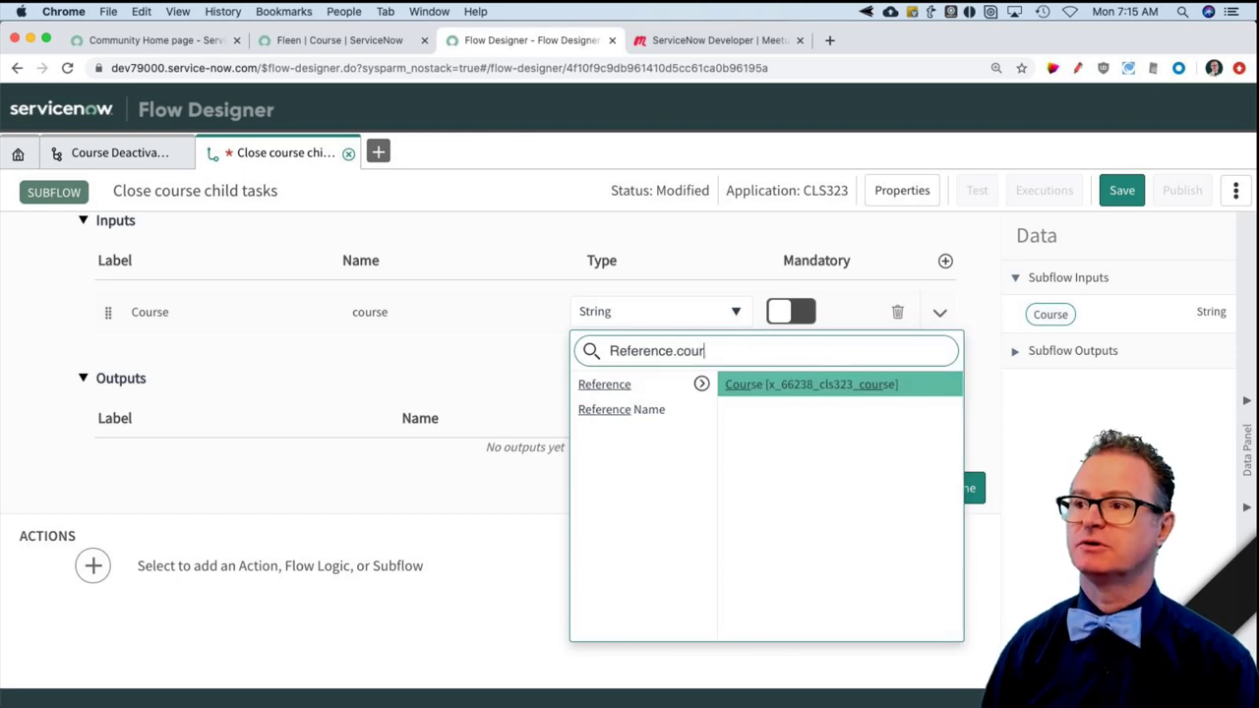
pyautogui.click(797, 388)
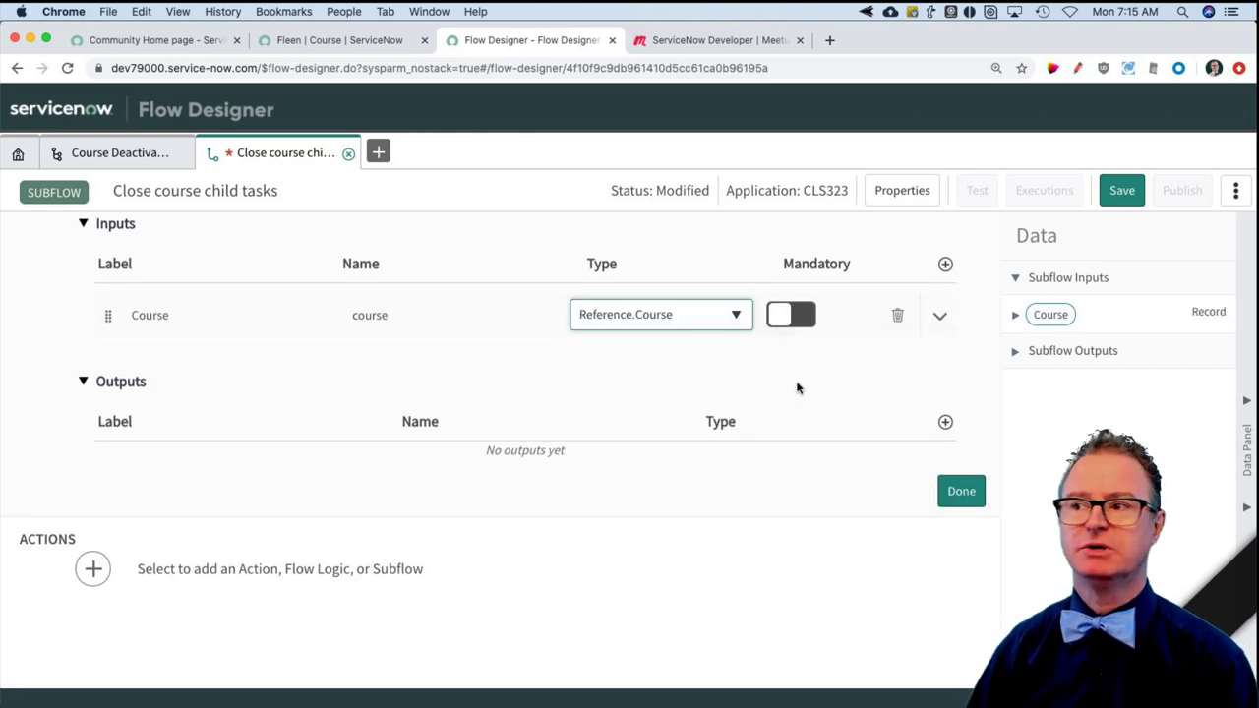
pyautogui.click(796, 315)
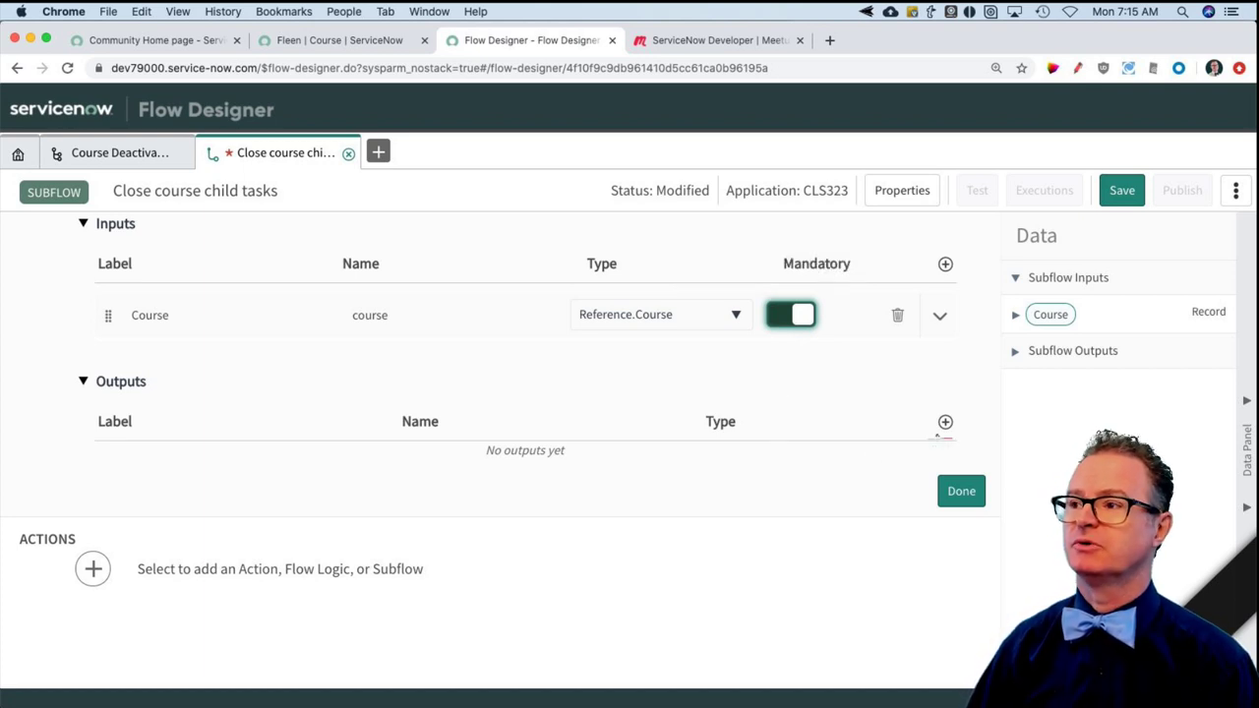
pyautogui.click(959, 492)
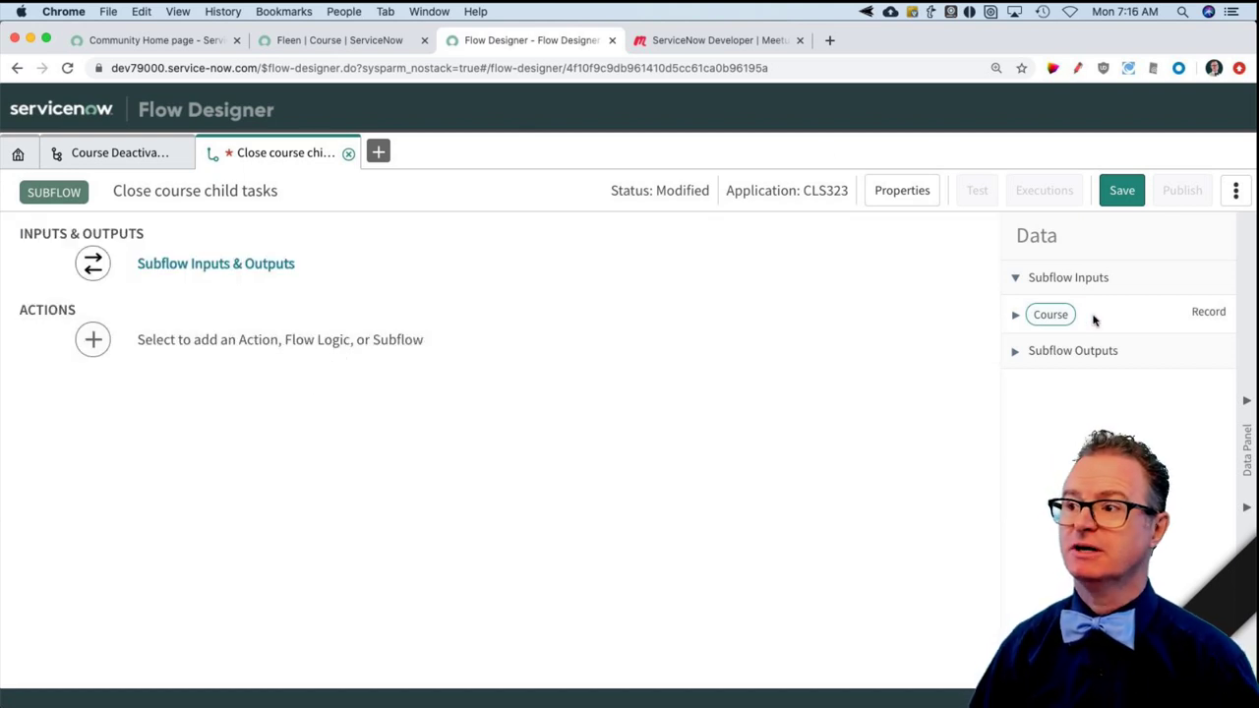
# - Examine the Course record input and its available fields in the subflow data
pyautogui.scroll(5, 1094, 320)
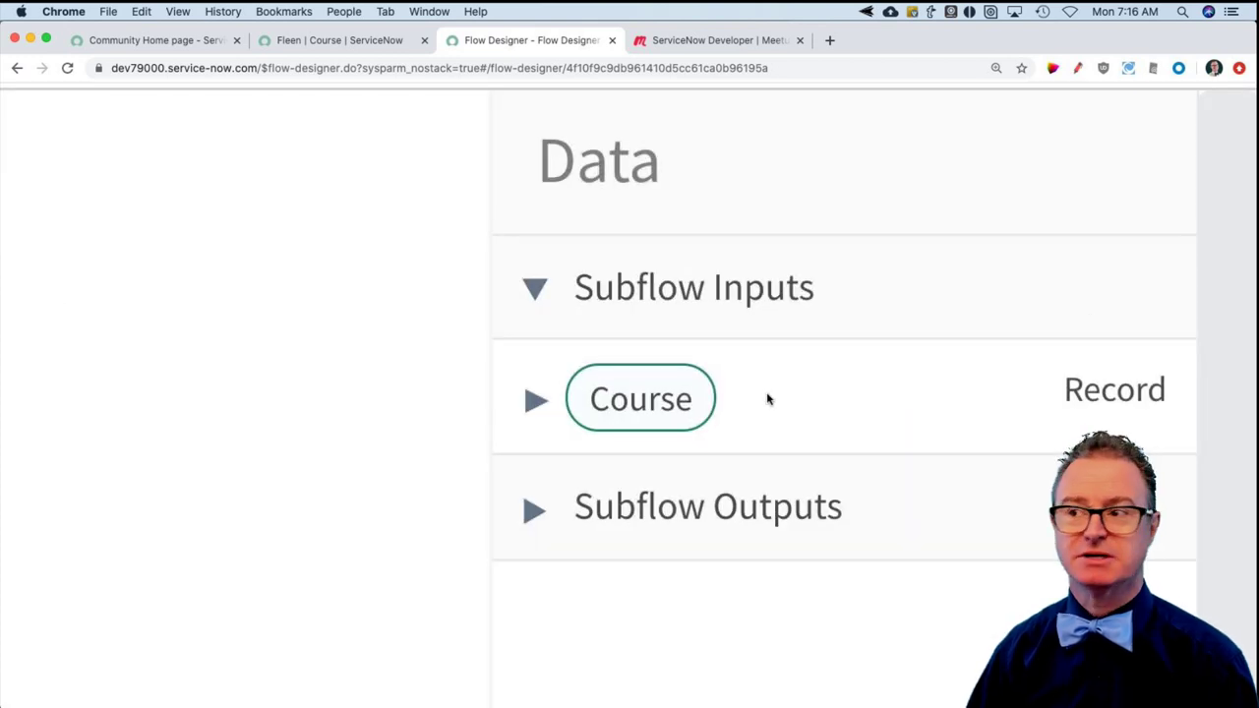
pyautogui.scroll(-5, 768, 399)
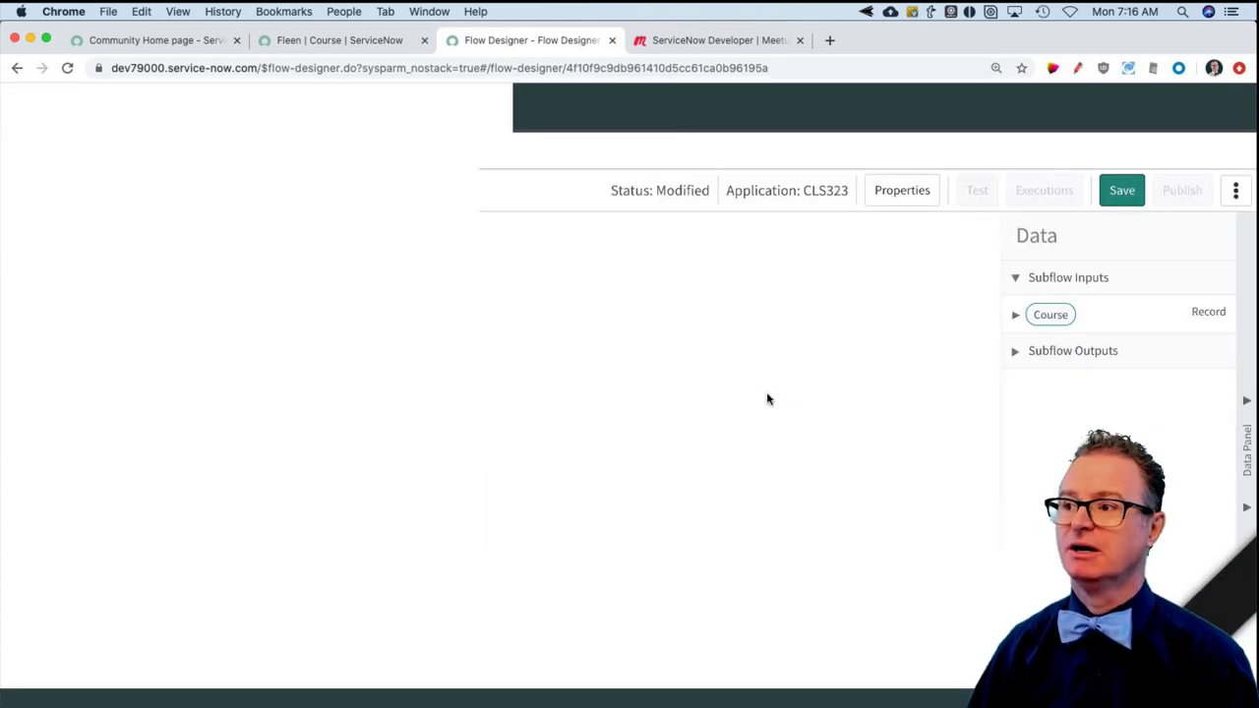
pyautogui.click(1015, 318)
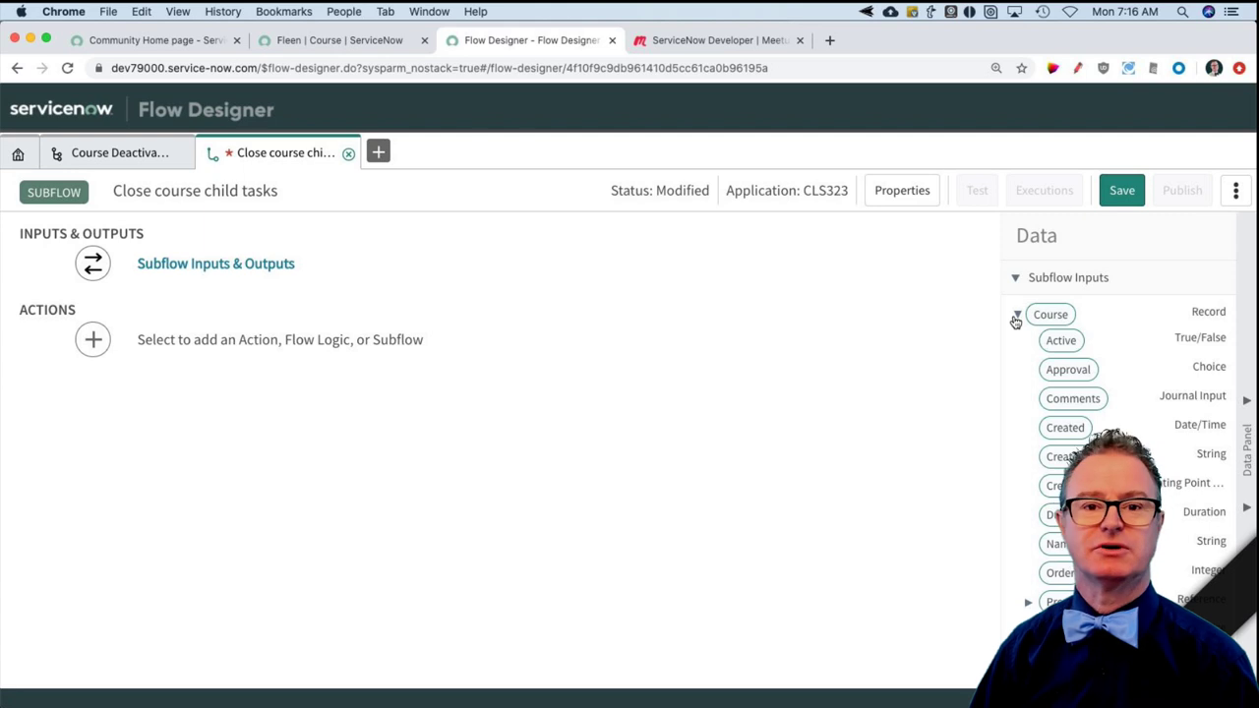
pyautogui.click(1015, 318)
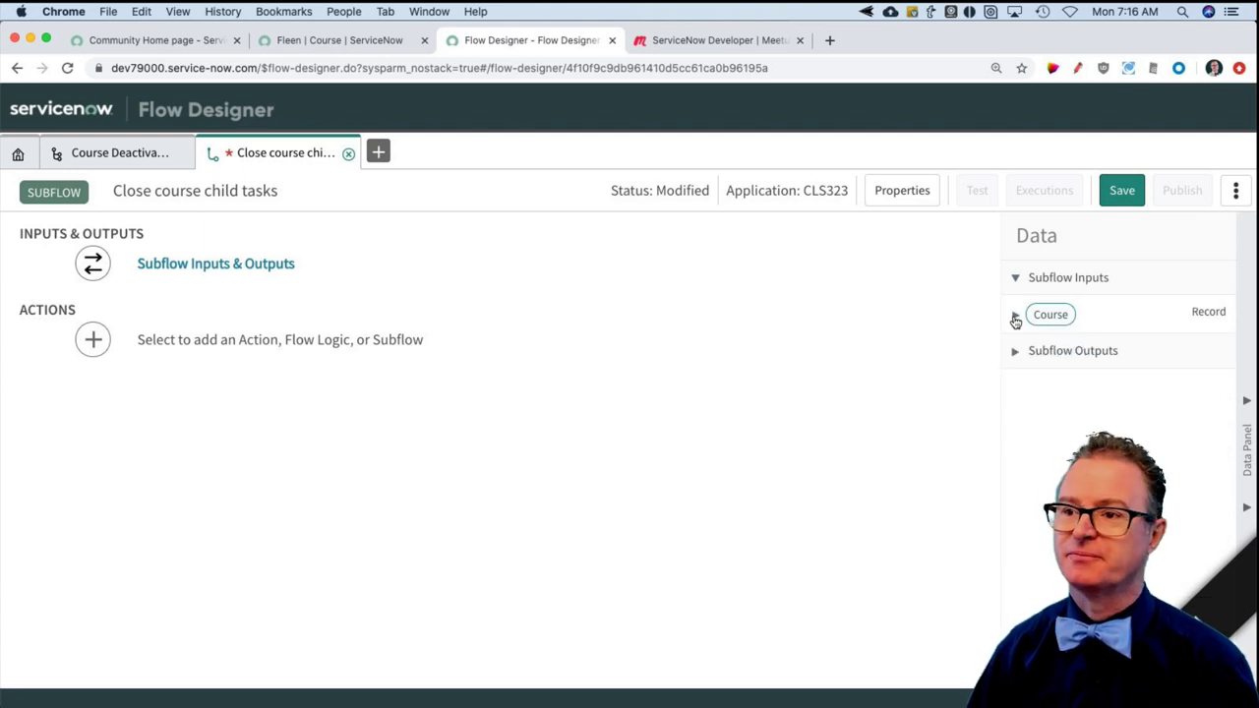
# - Add a Look Up Records action as the first action of the subflow
pyautogui.click(93, 341)
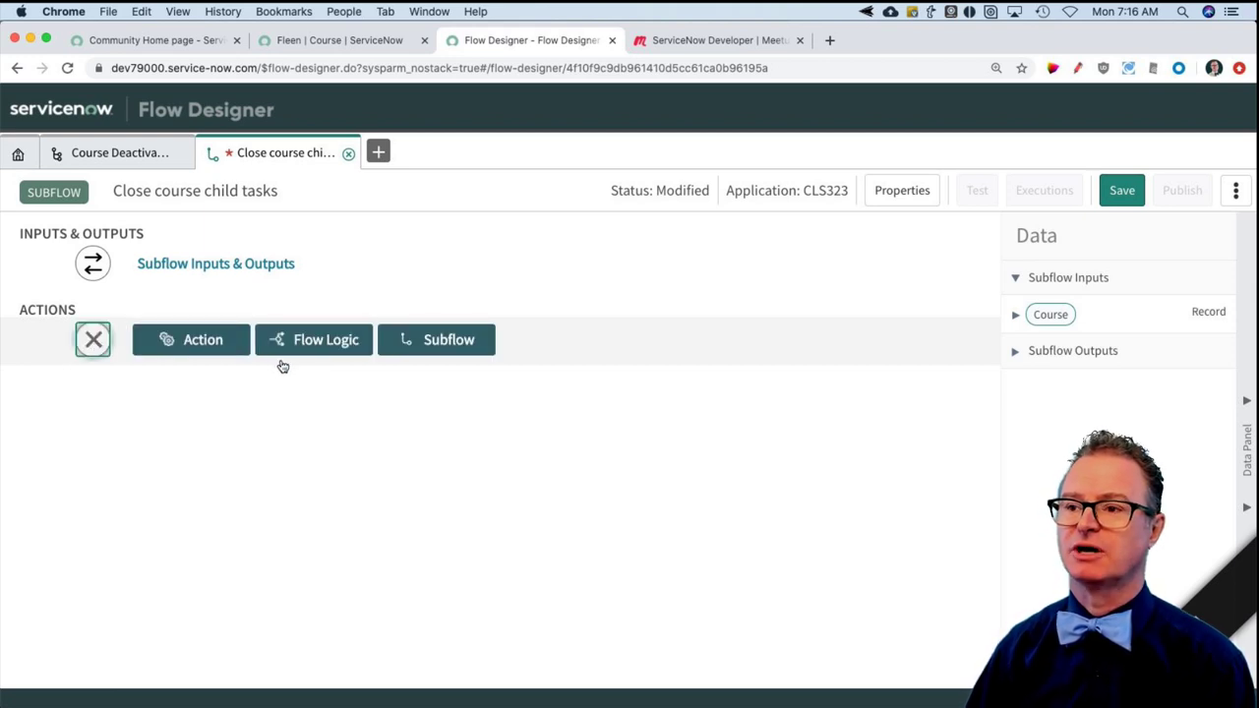
pyautogui.click(205, 342)
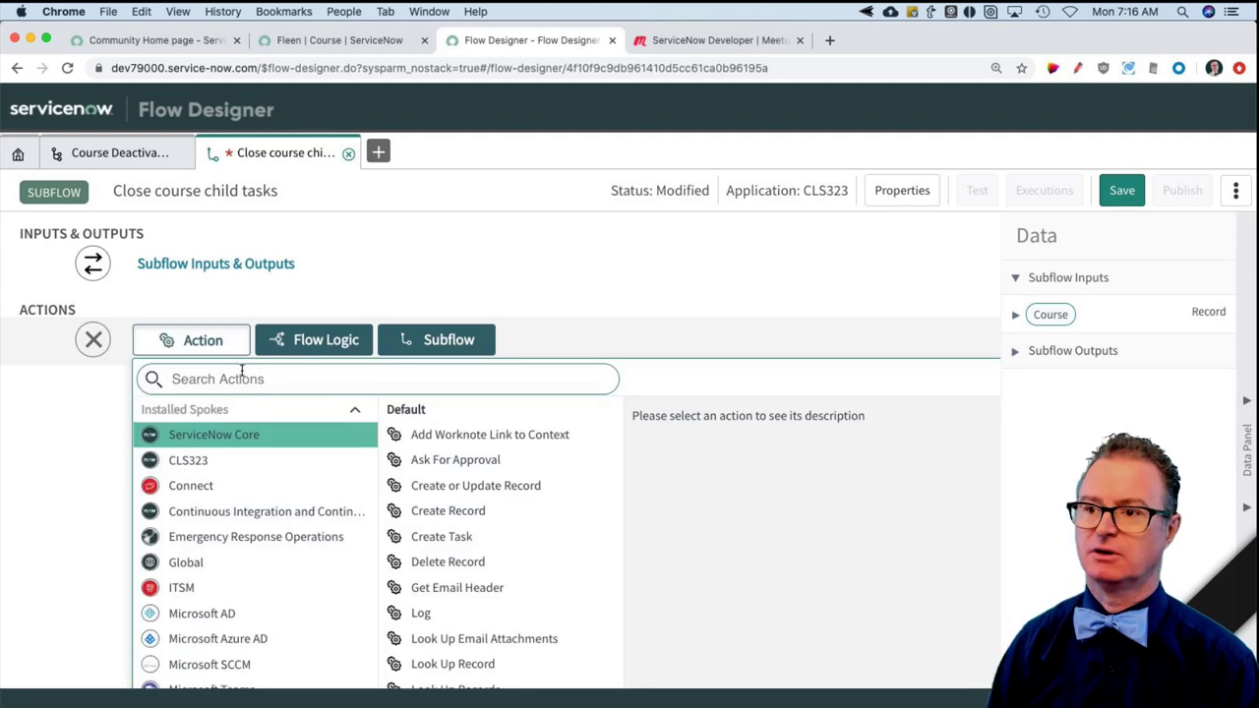
pyautogui.write('look up')
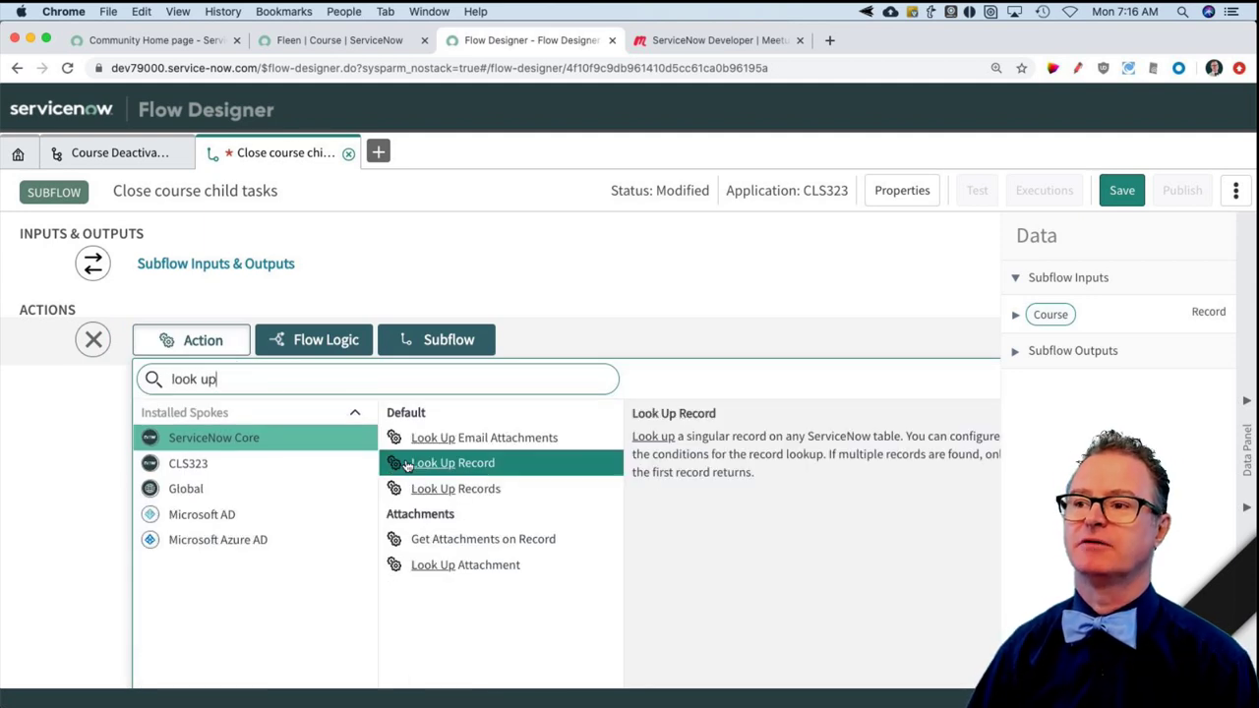
pyautogui.click(485, 493)
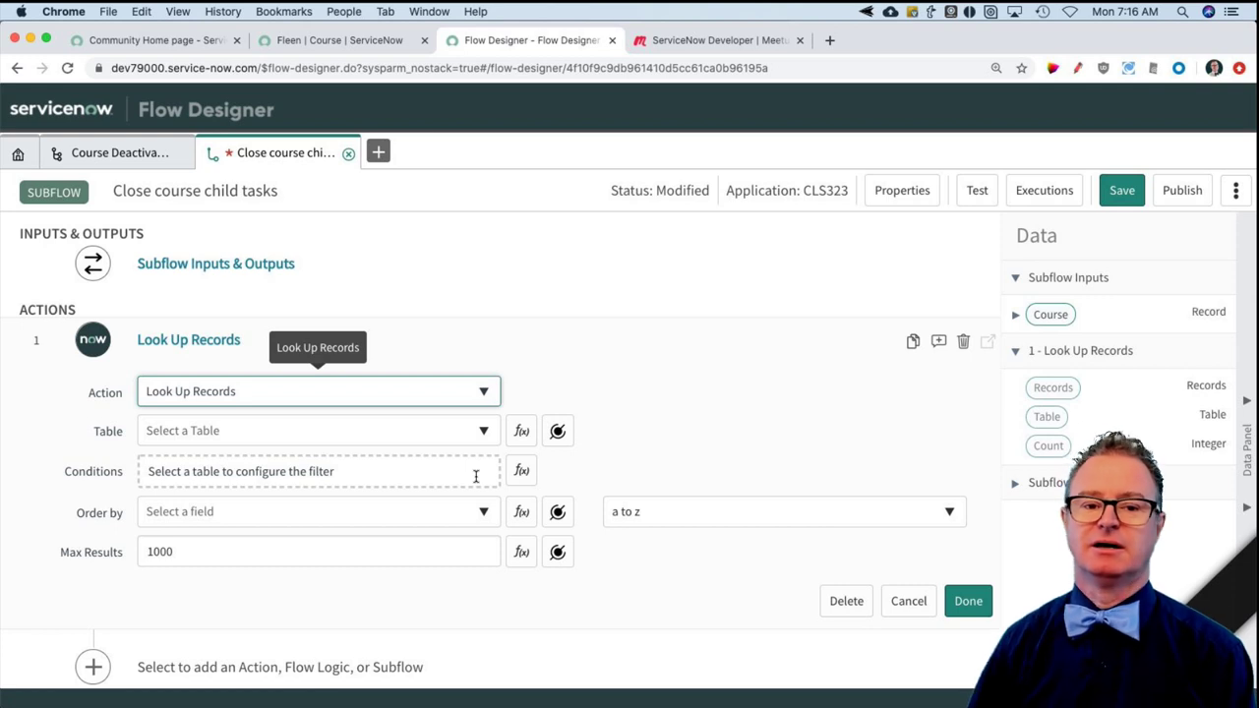
# - Set the lookup's table to Task [x_66238_cls323_task]
pyautogui.scroll(-1, 475, 476)
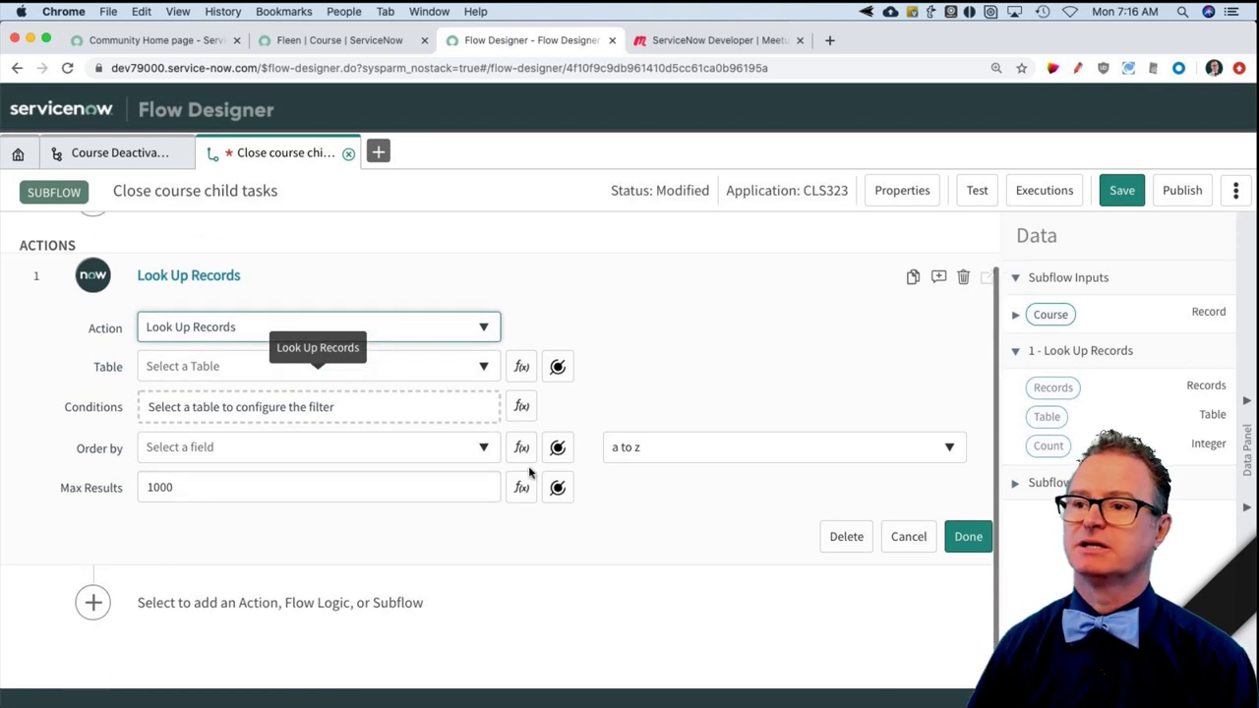
pyautogui.click(204, 364)
pyautogui.write('tasks')
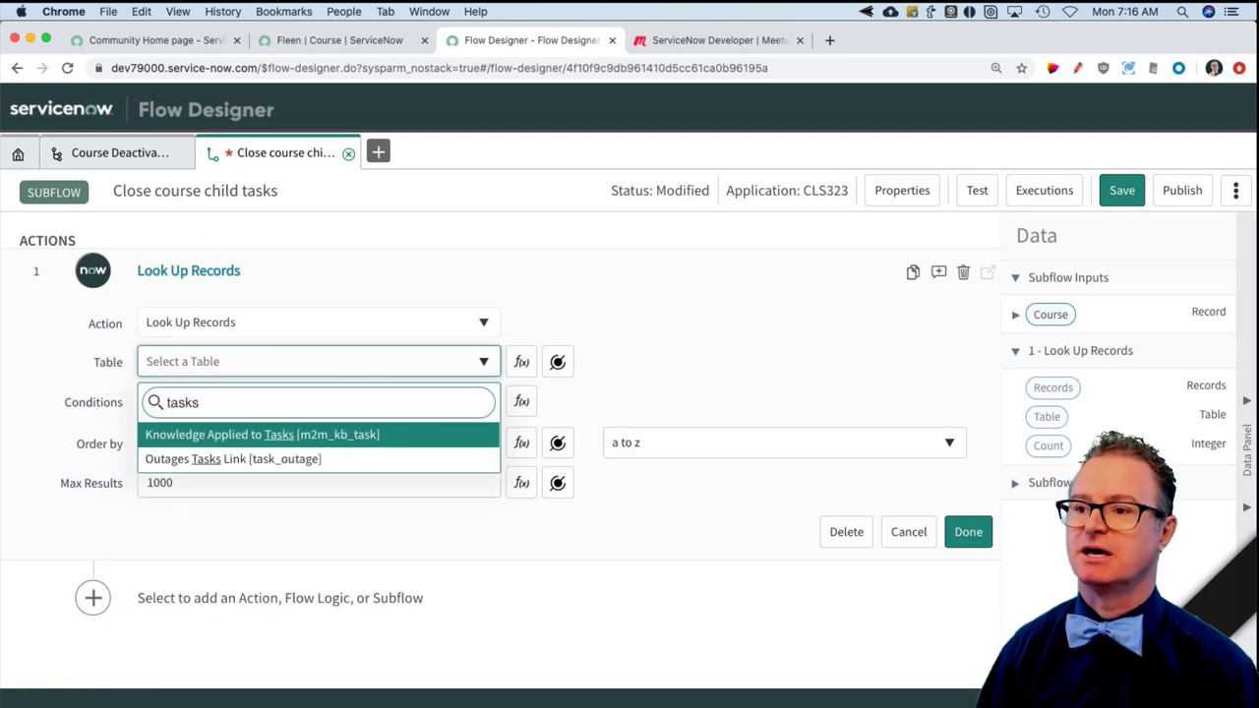
pyautogui.press('BackSpace')
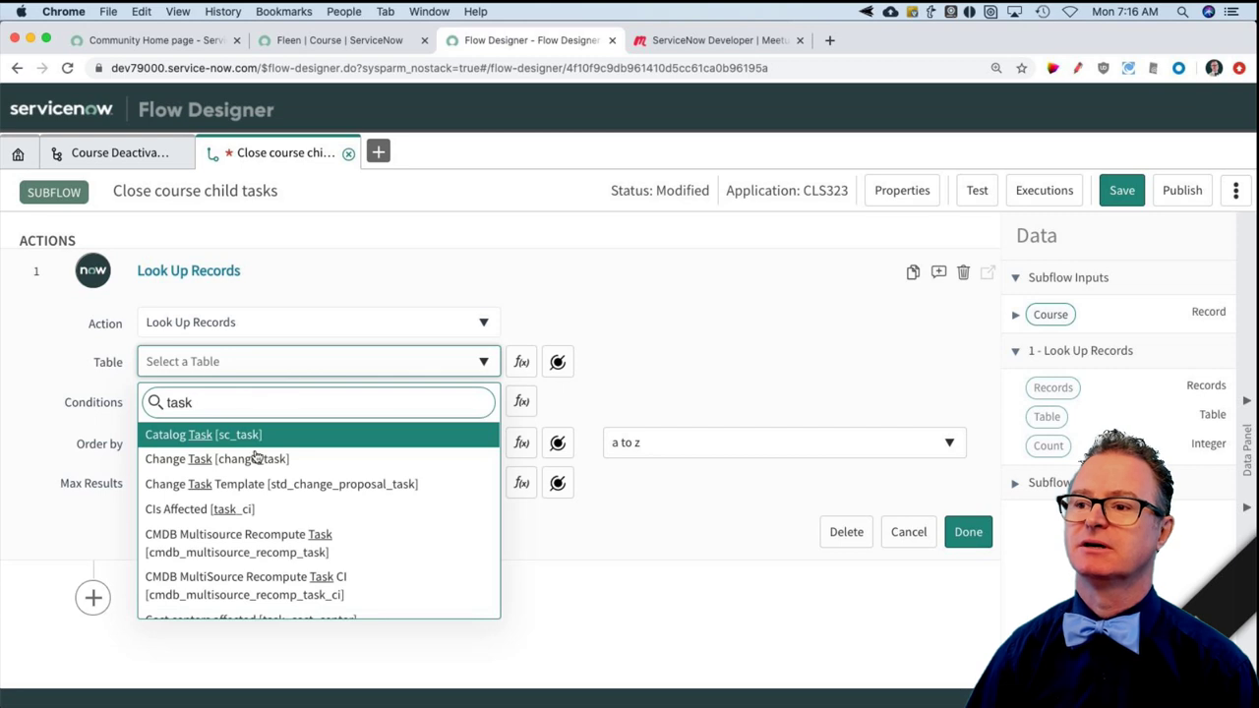
pyautogui.press('super+a')
pyautogui.write('x')
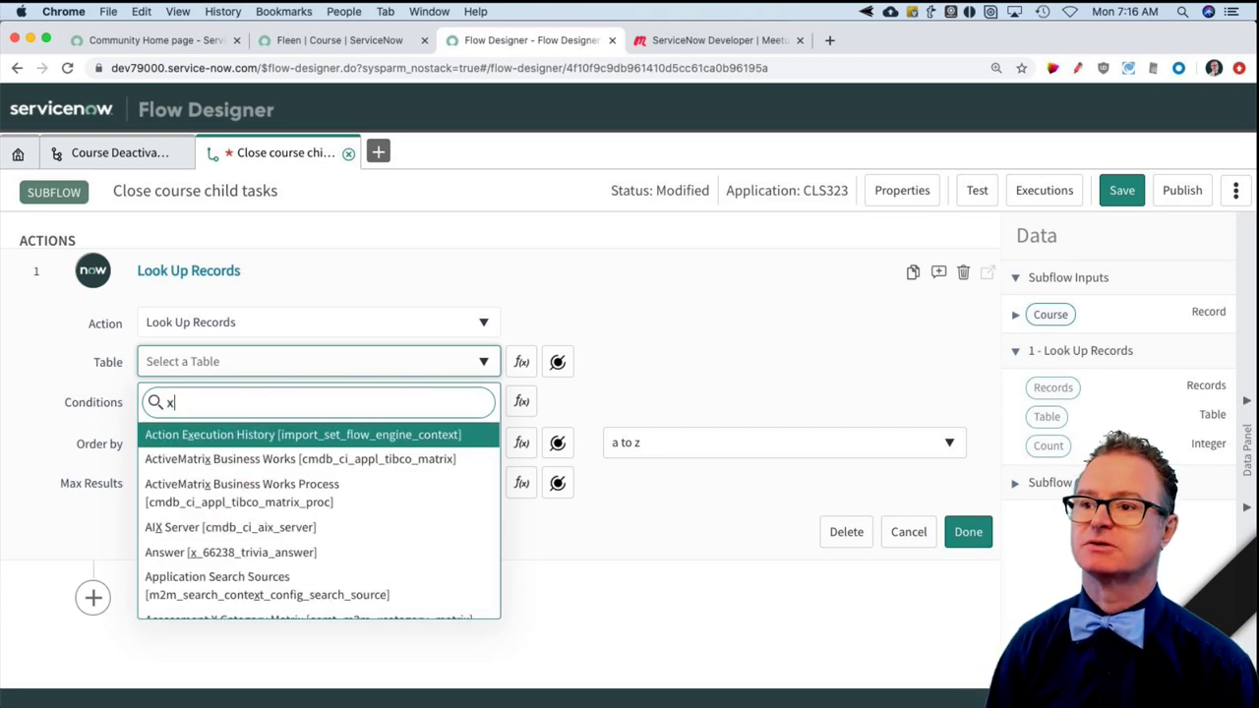
pyautogui.write('_66')
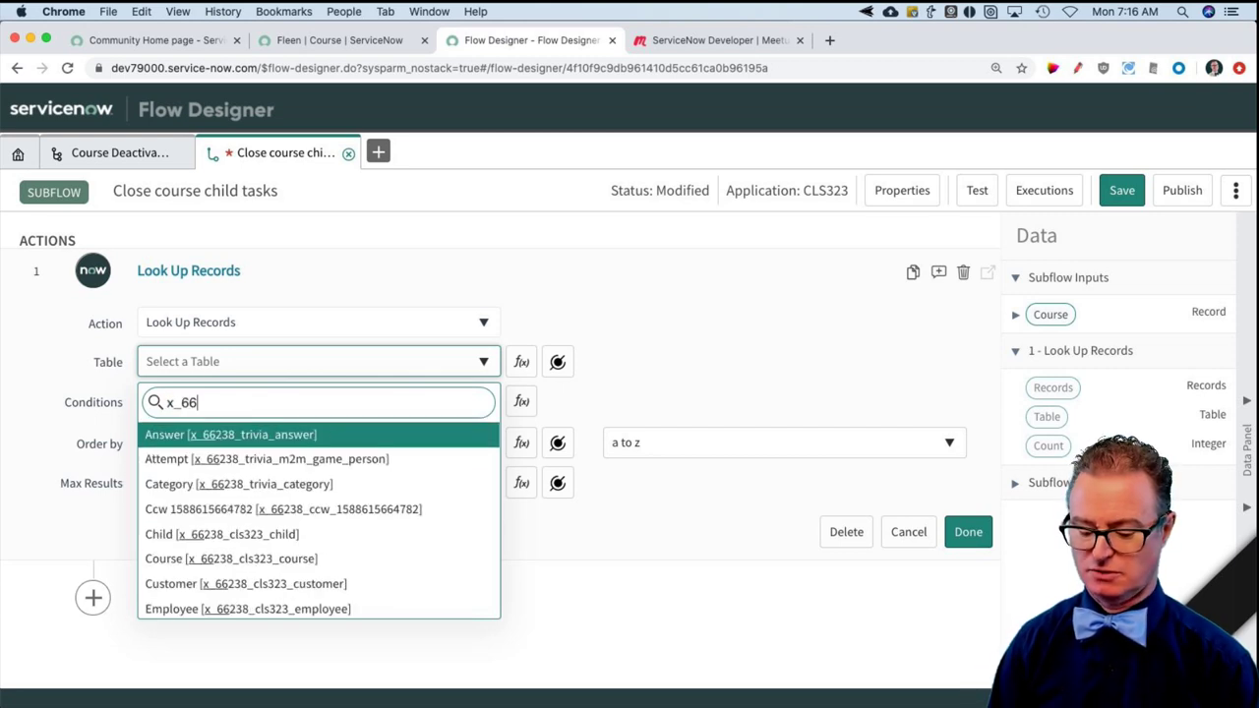
pyautogui.write('238_cls')
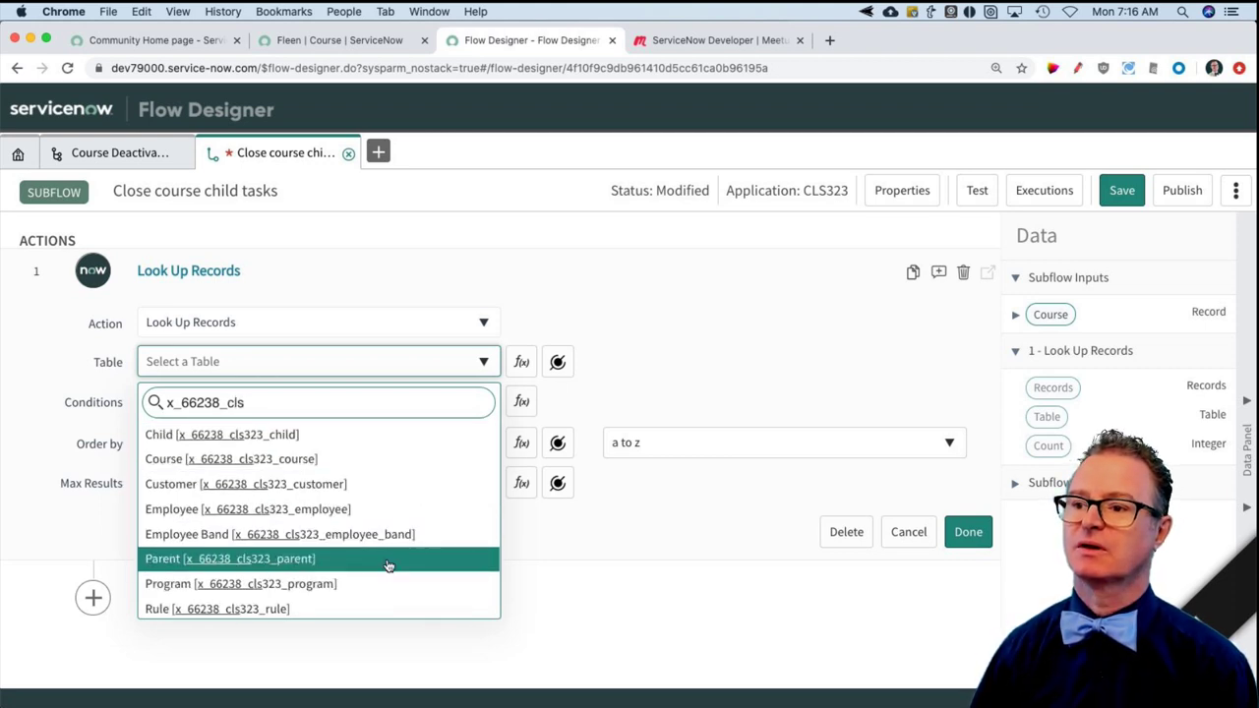
pyautogui.scroll(-2, 387, 557)
pyautogui.click(301, 528)
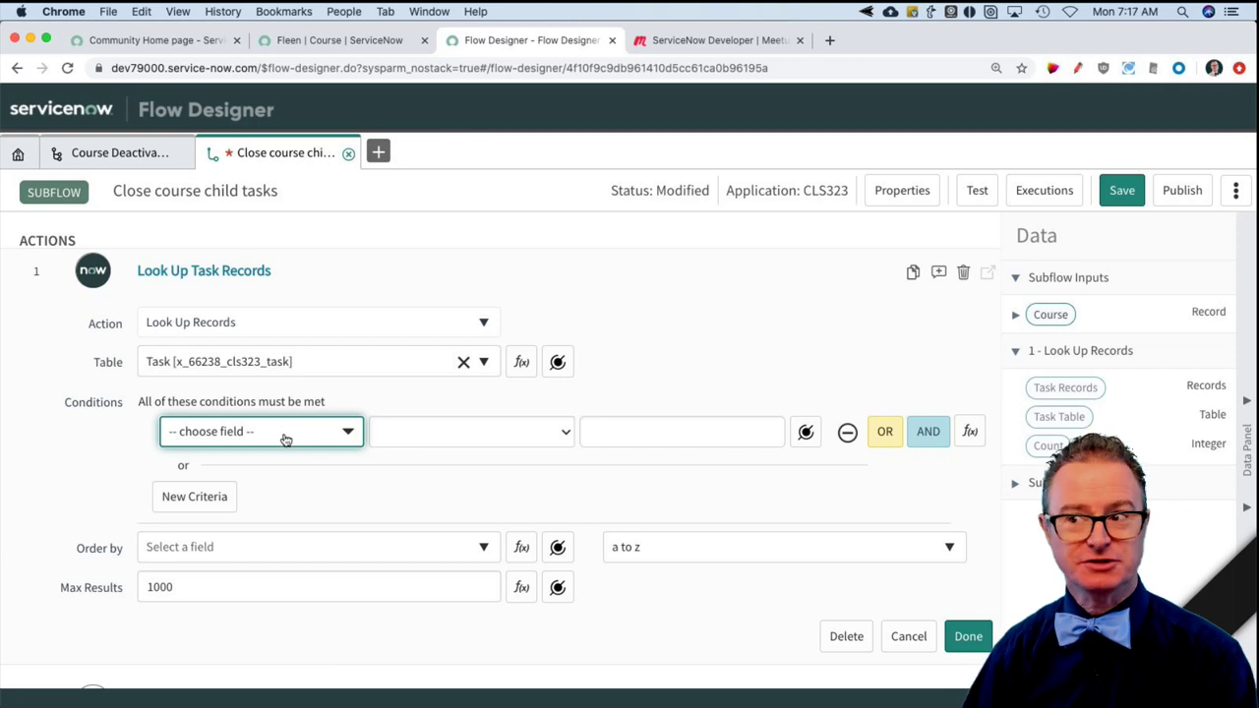
# - Add the lookup condition Course is the Course record from the subflow inputs, and finish editing the action
pyautogui.click(283, 439)
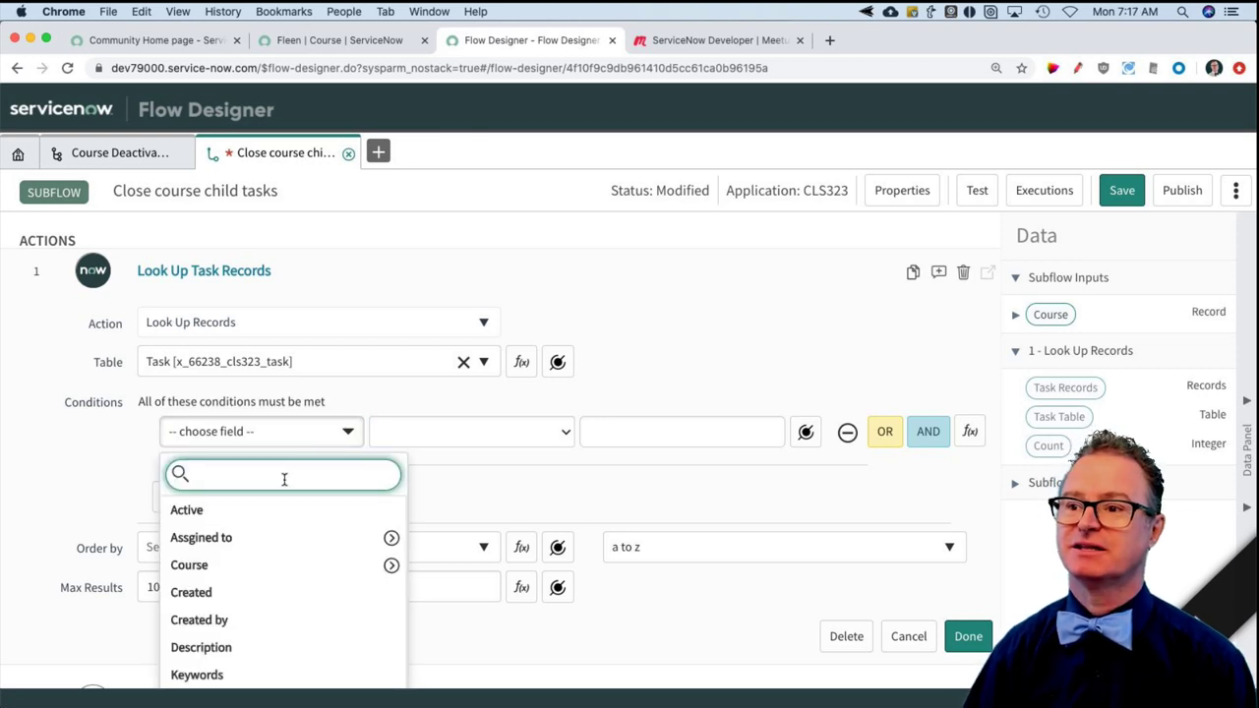
pyautogui.click(268, 570)
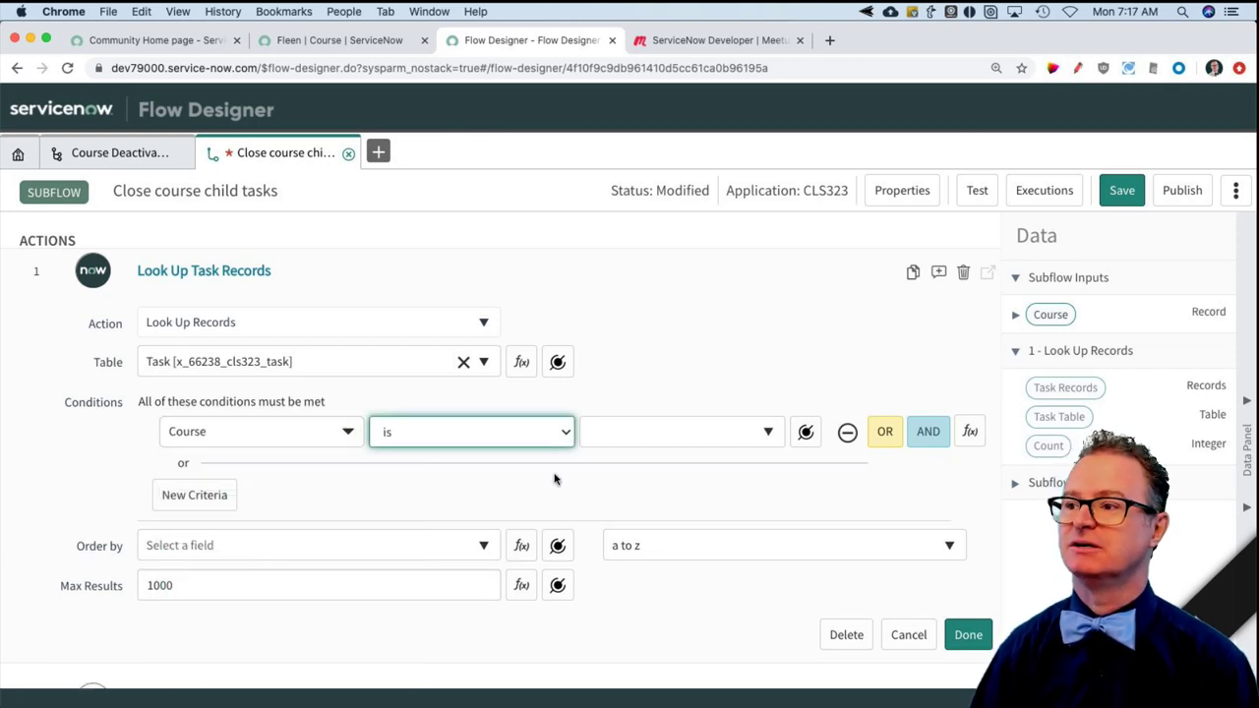
pyautogui.moveTo(1049, 316); pyautogui.dragTo(684, 434)
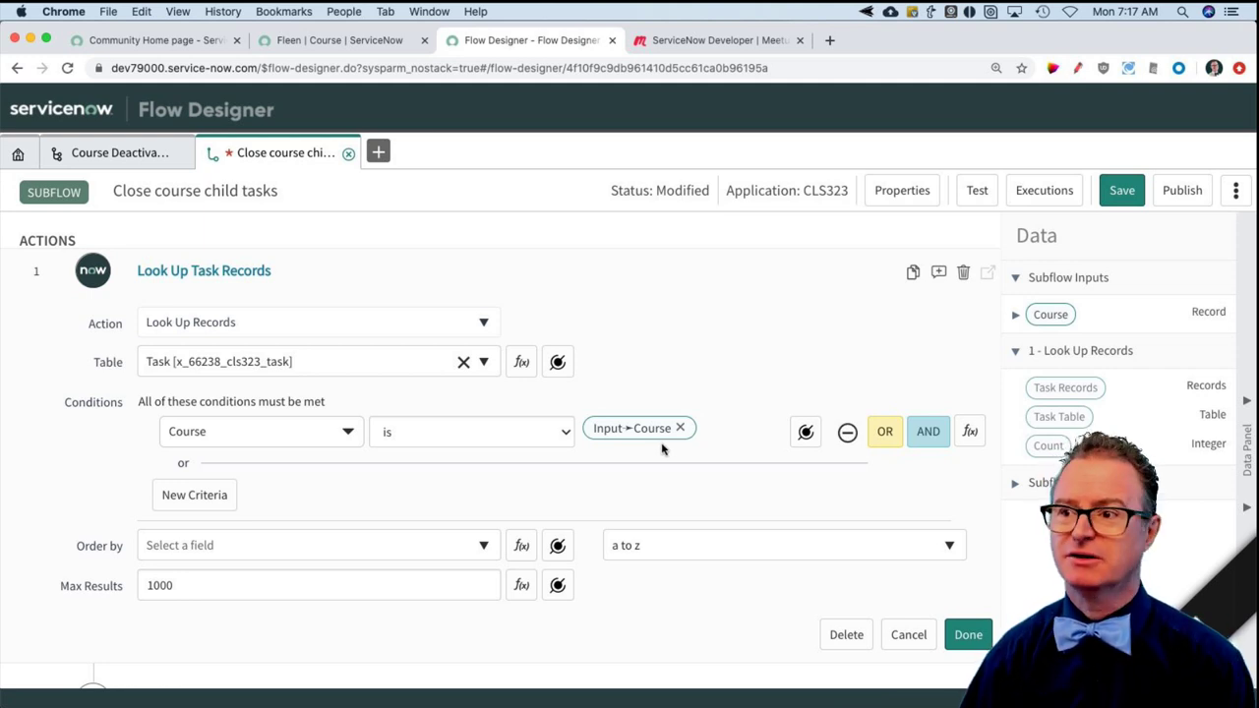
pyautogui.scroll(-1, 717, 480)
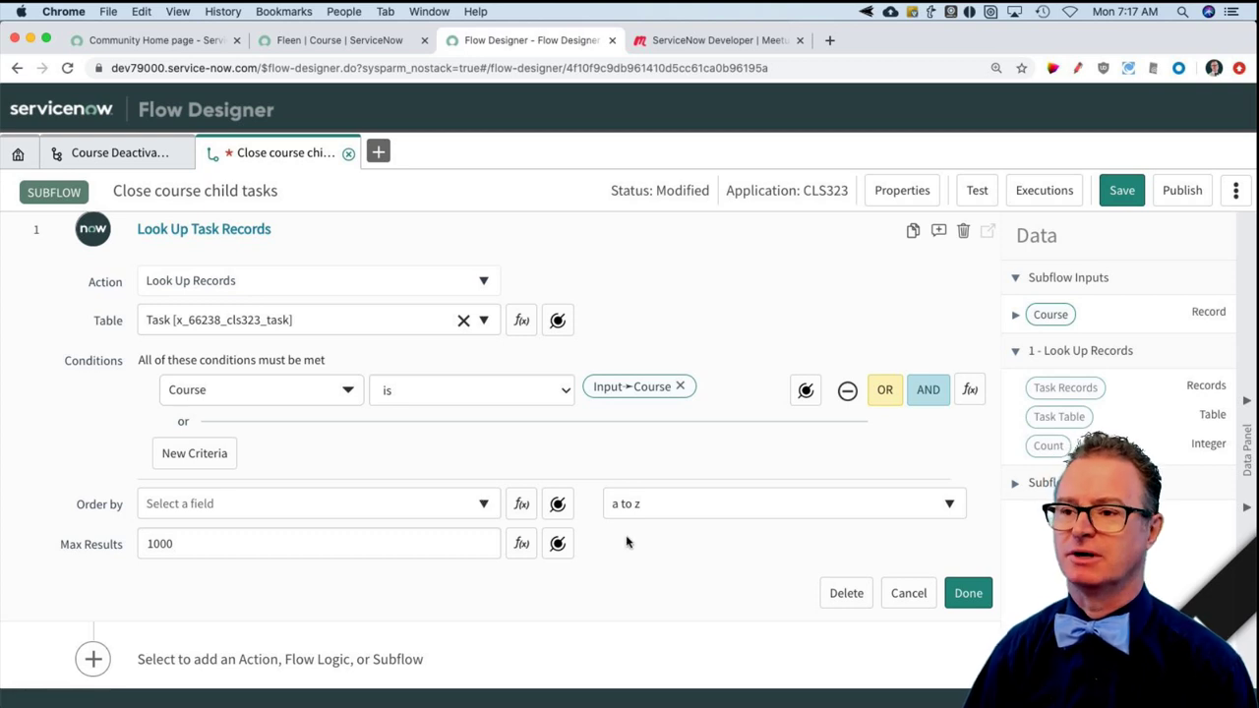
pyautogui.scroll(-1, 691, 568)
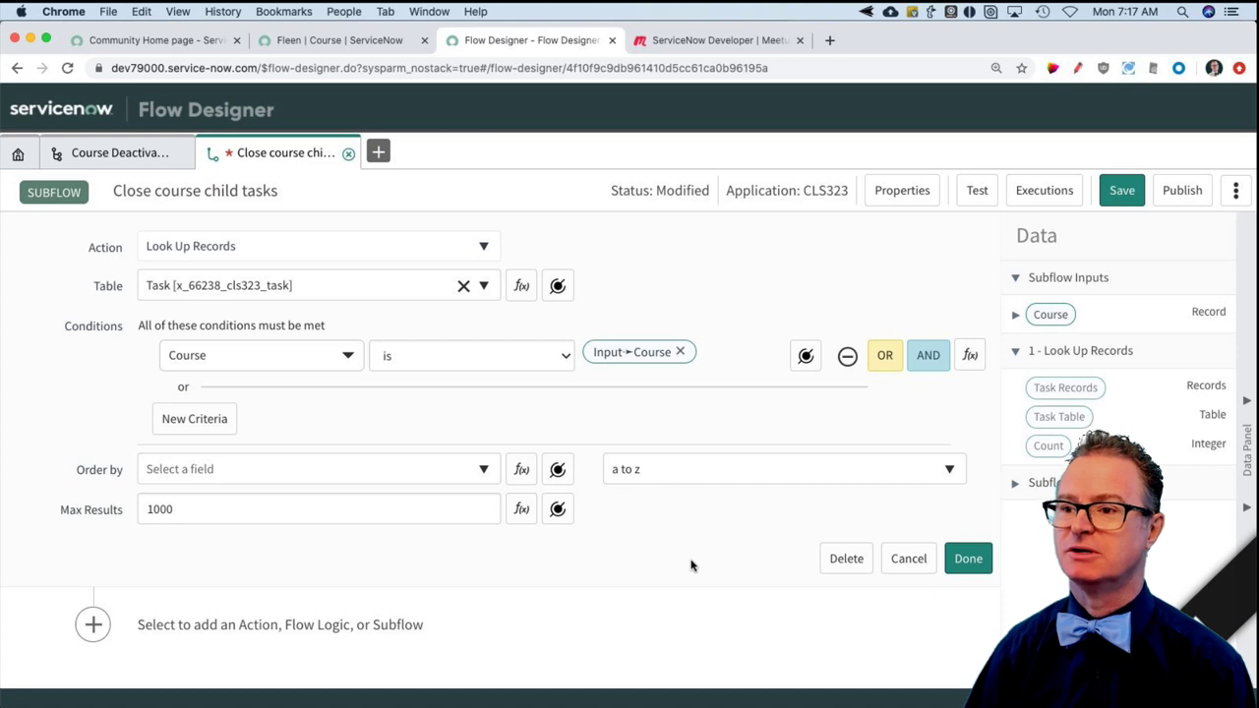
pyautogui.click(967, 561)
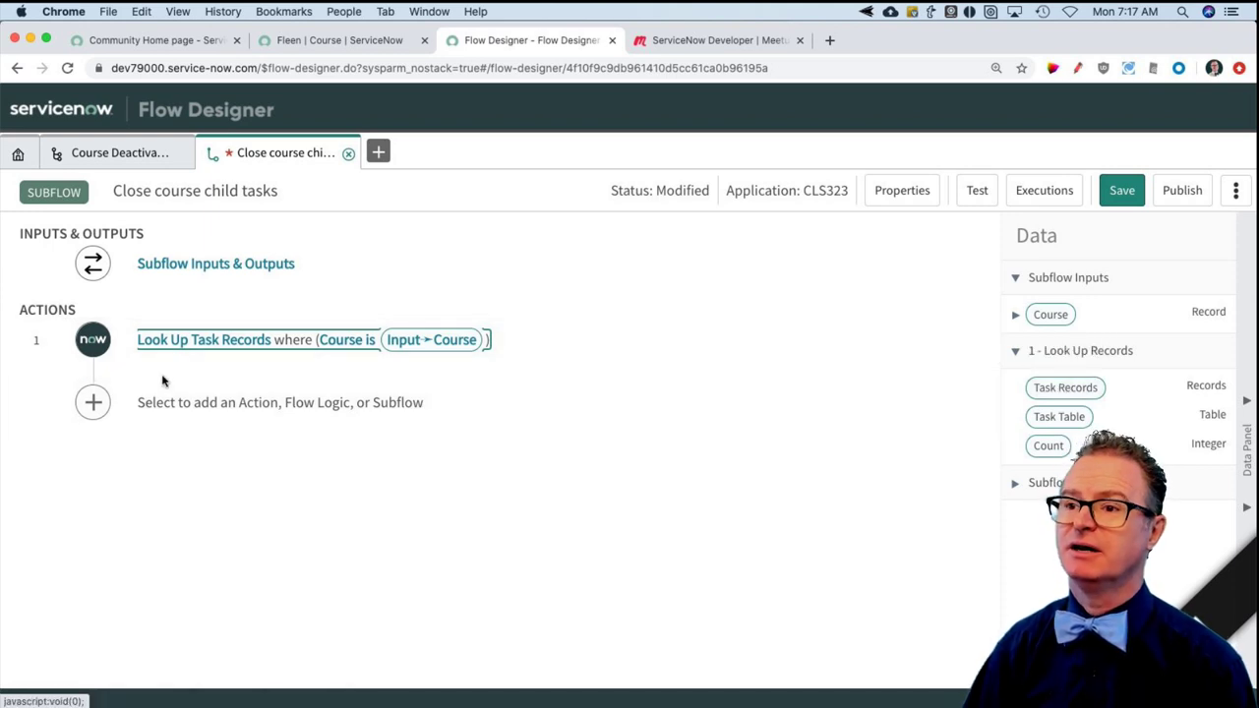
# - Add a For Each loop after the lookup that iterates over its Task Records, and finish editing it
pyautogui.click(93, 403)
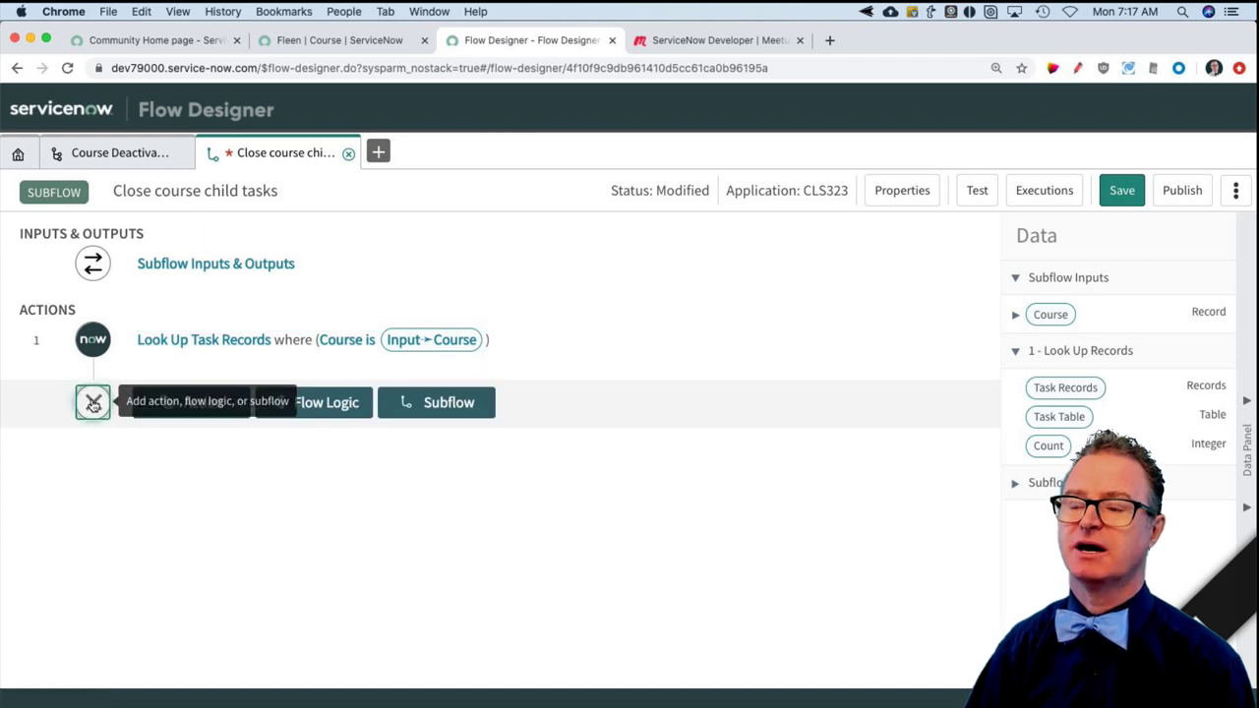
pyautogui.click(315, 405)
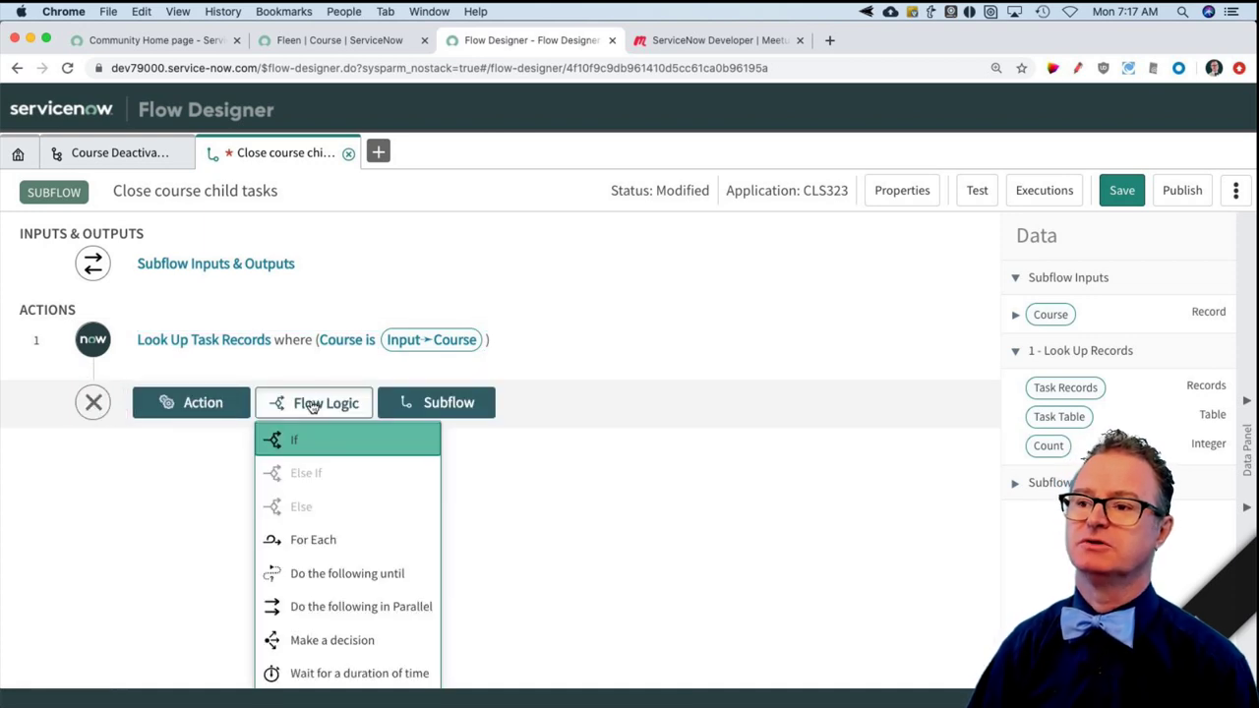
pyautogui.click(333, 543)
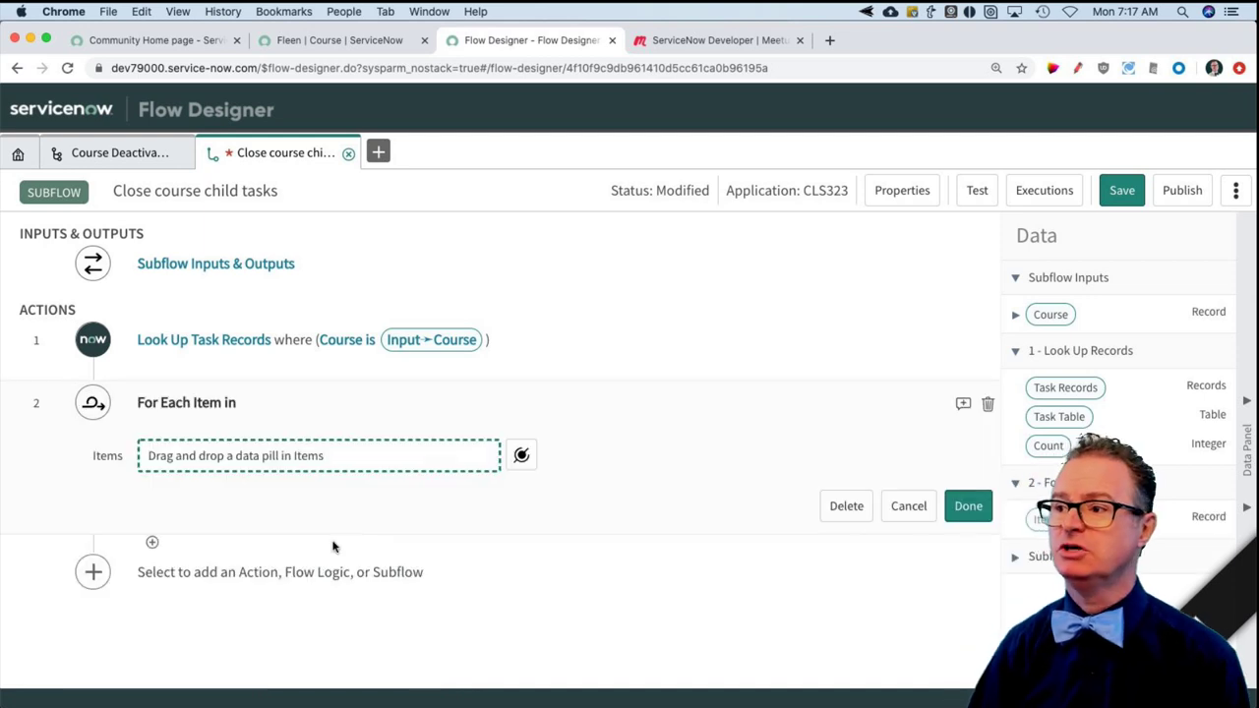
pyautogui.moveTo(1062, 388); pyautogui.dragTo(336, 463)
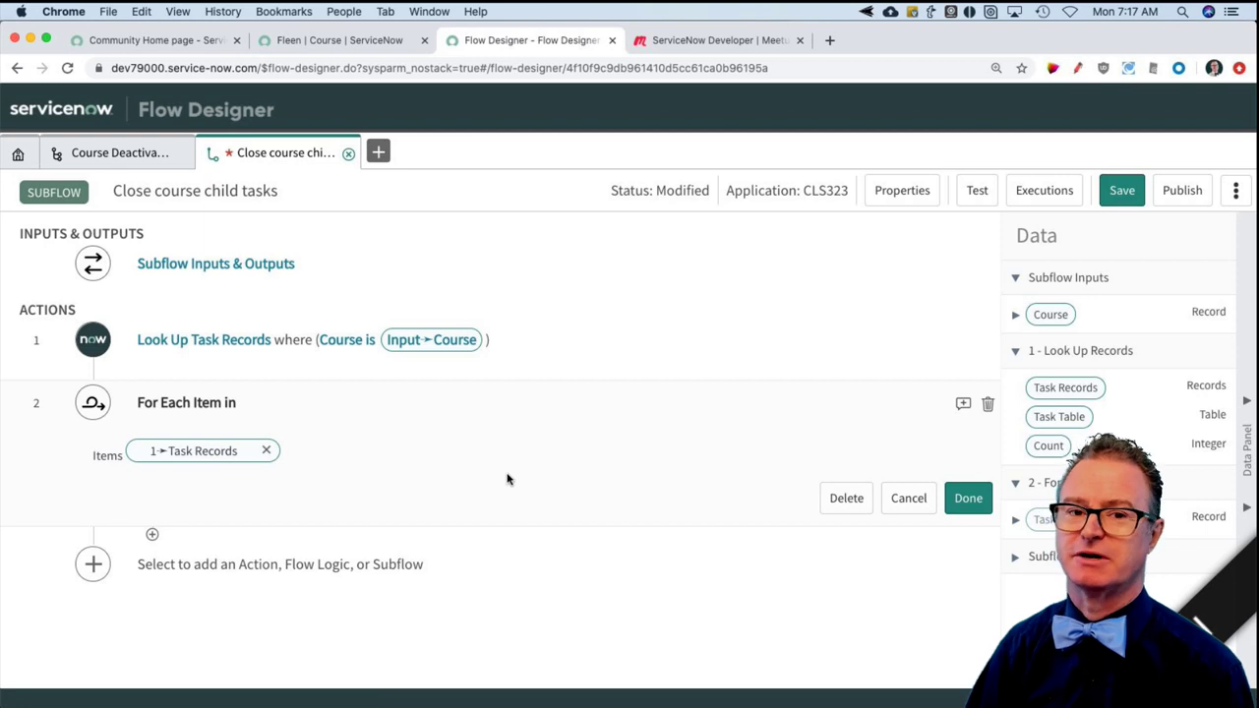
pyautogui.click(969, 500)
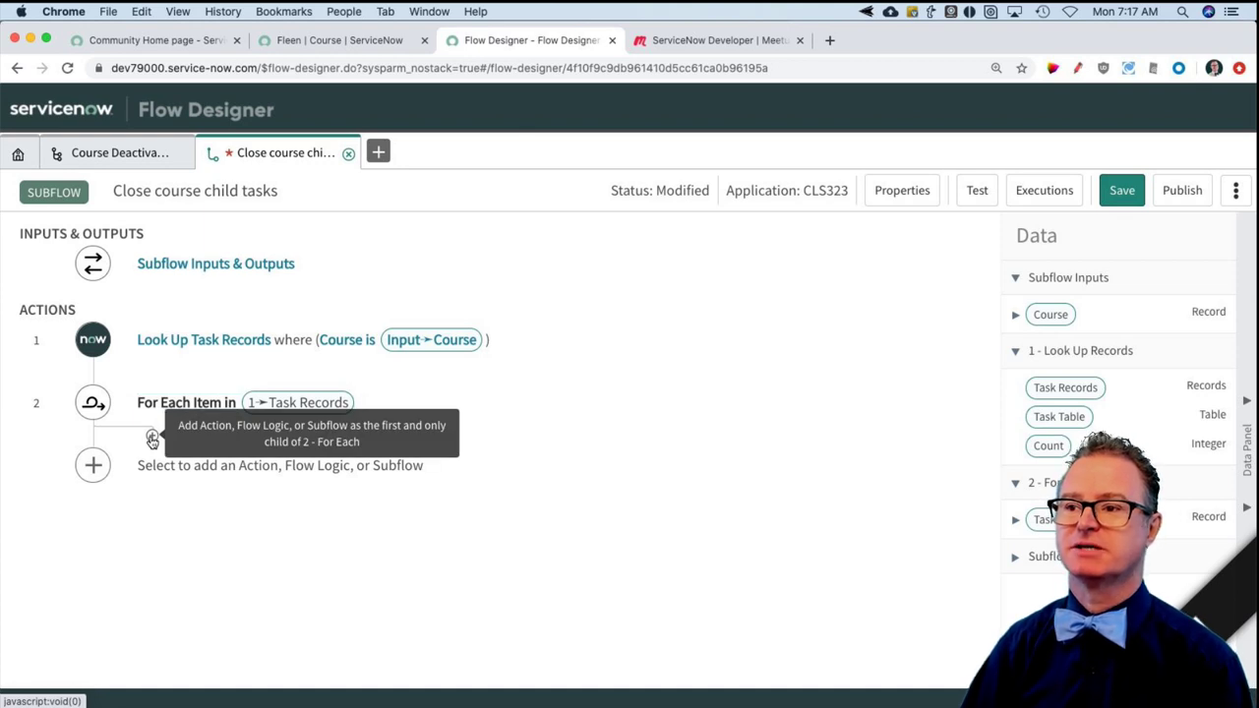
# - Add an Update Record action inside the For Each loop
pyautogui.click(153, 439)
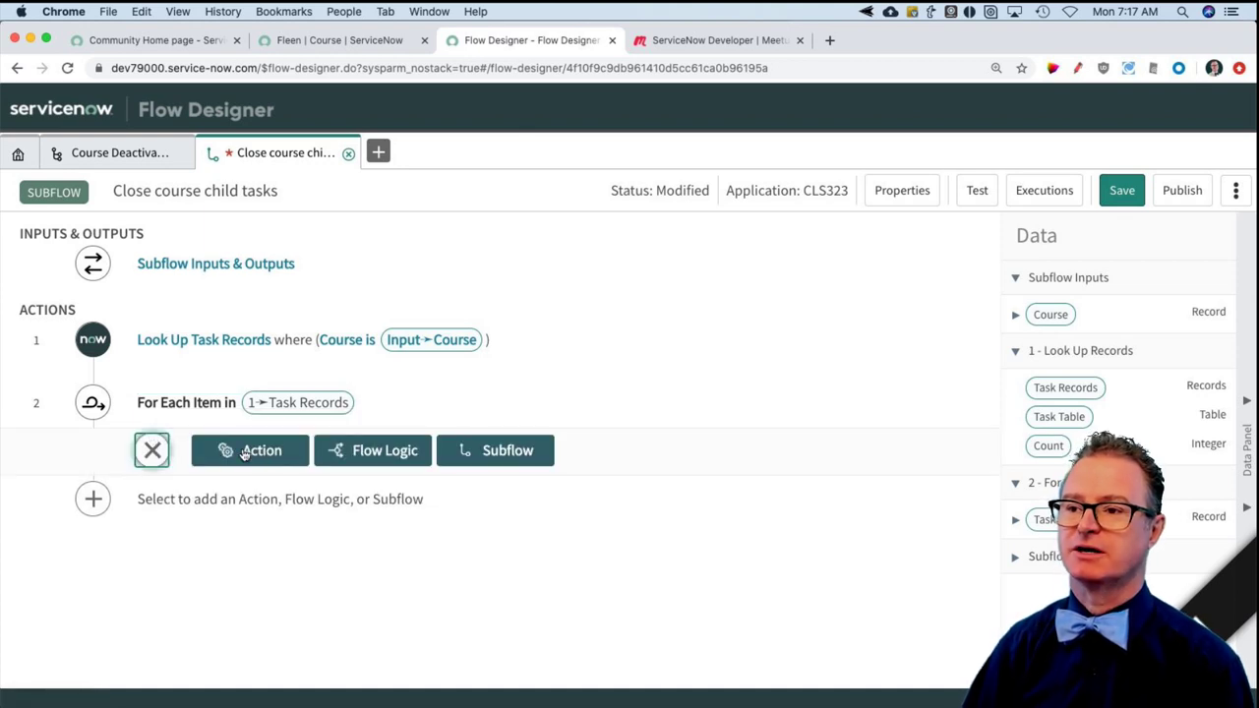
pyautogui.click(266, 454)
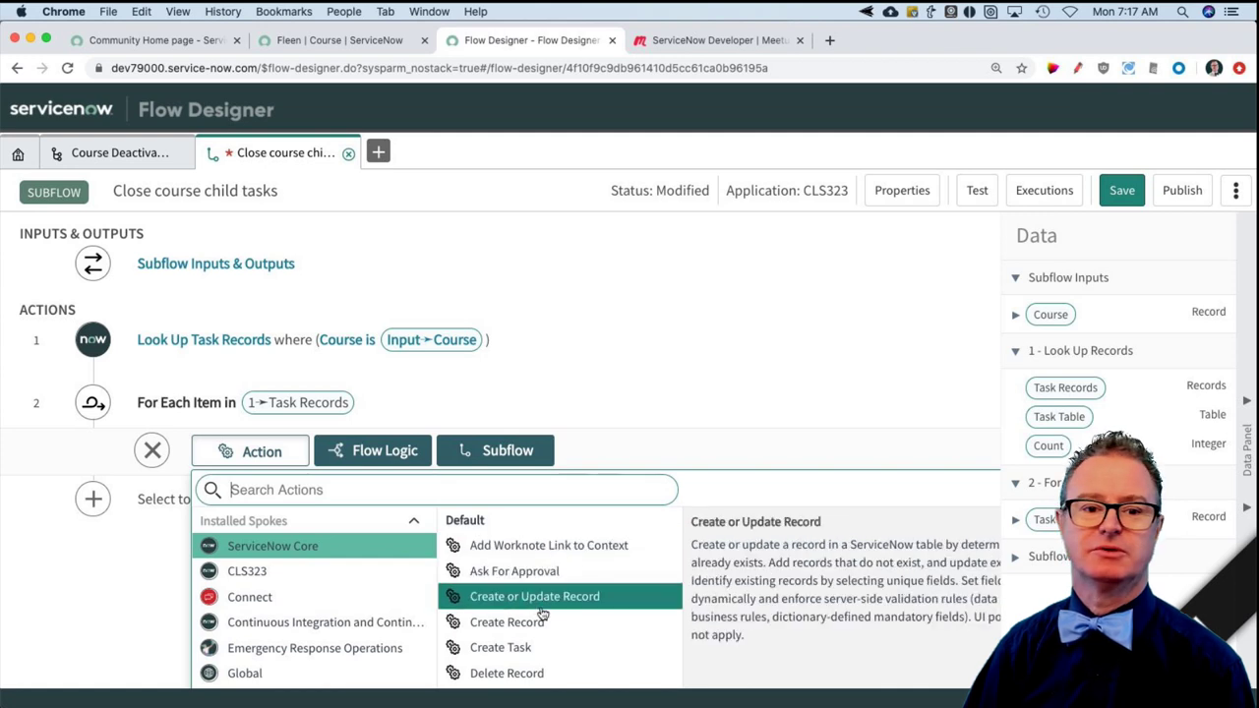
pyautogui.scroll(-3, 546, 617)
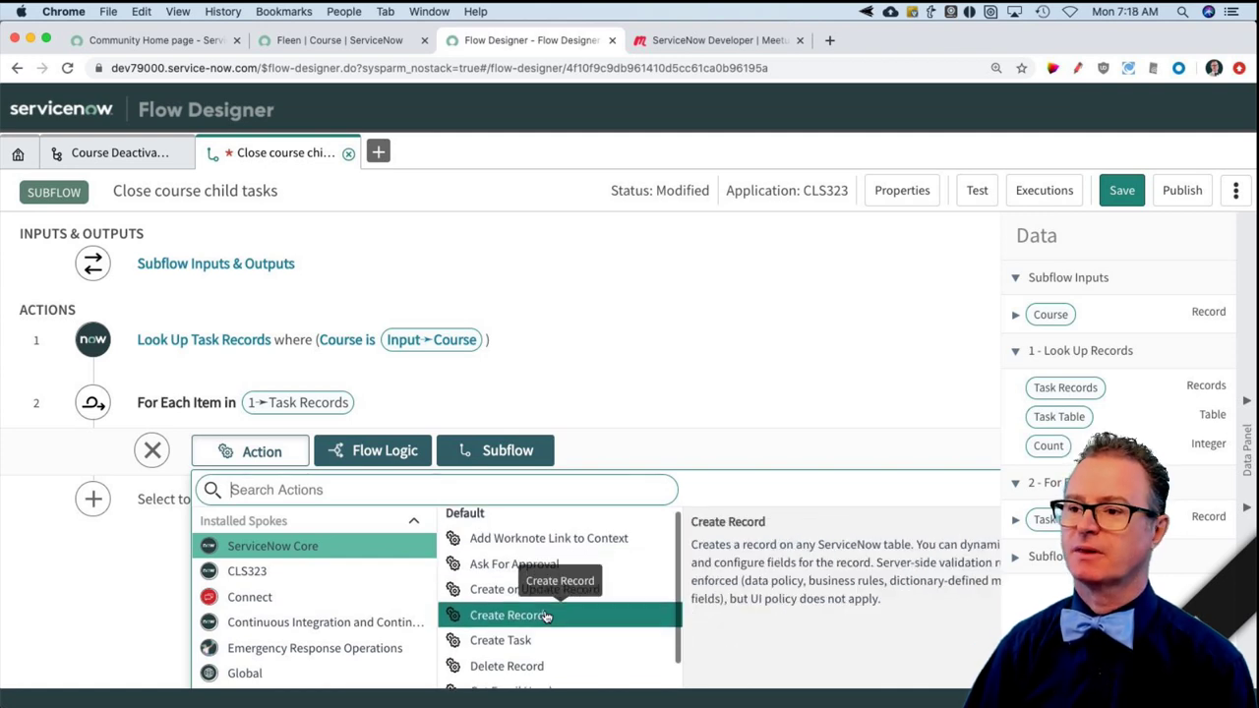
pyautogui.scroll(-1, 546, 617)
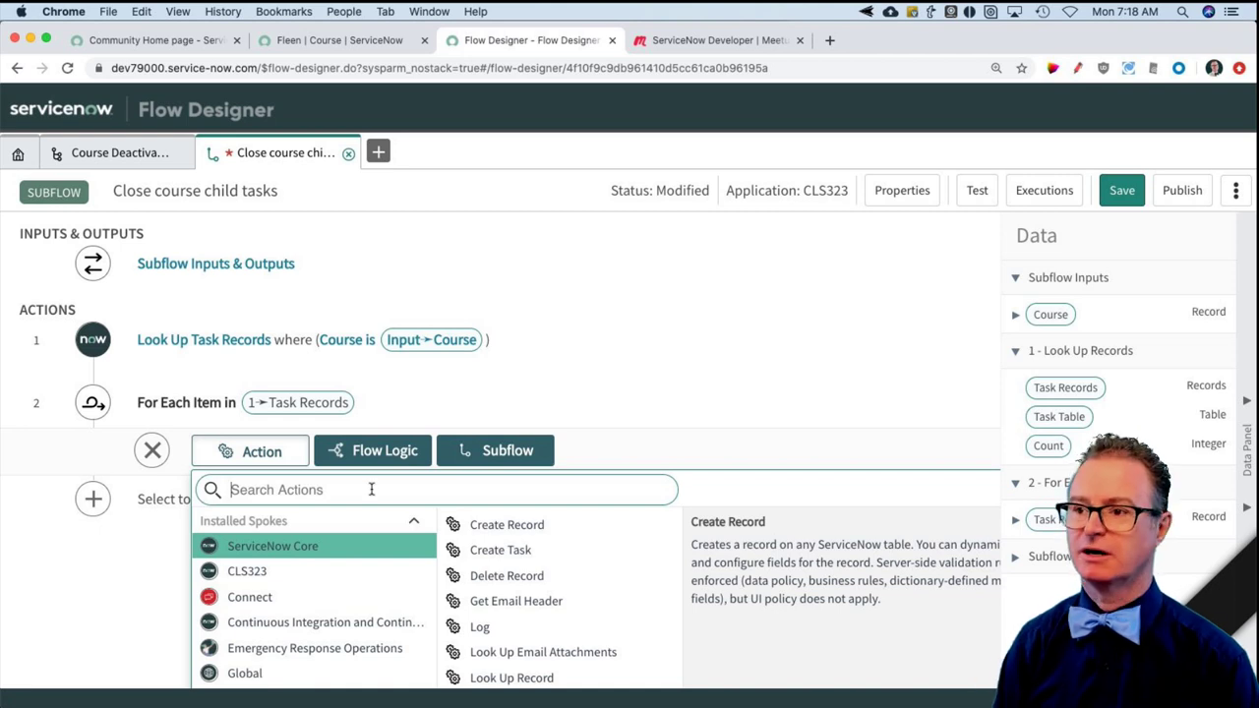
pyautogui.write('update')
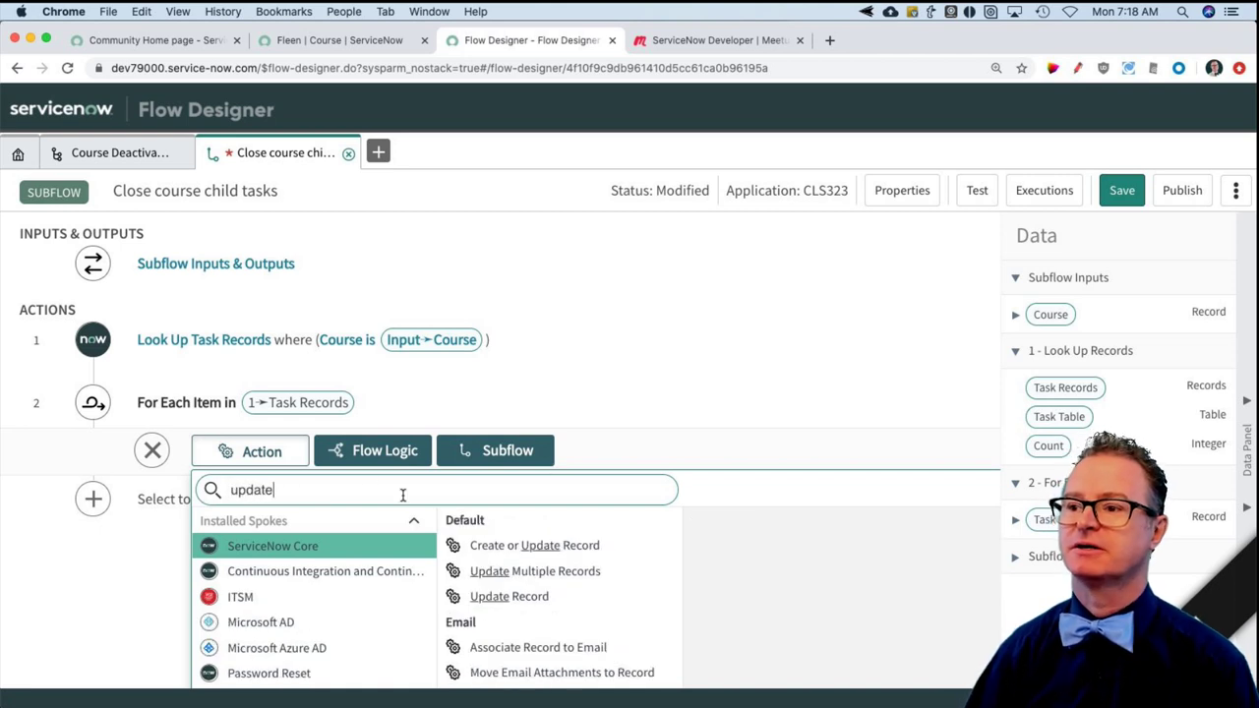
pyautogui.click(532, 596)
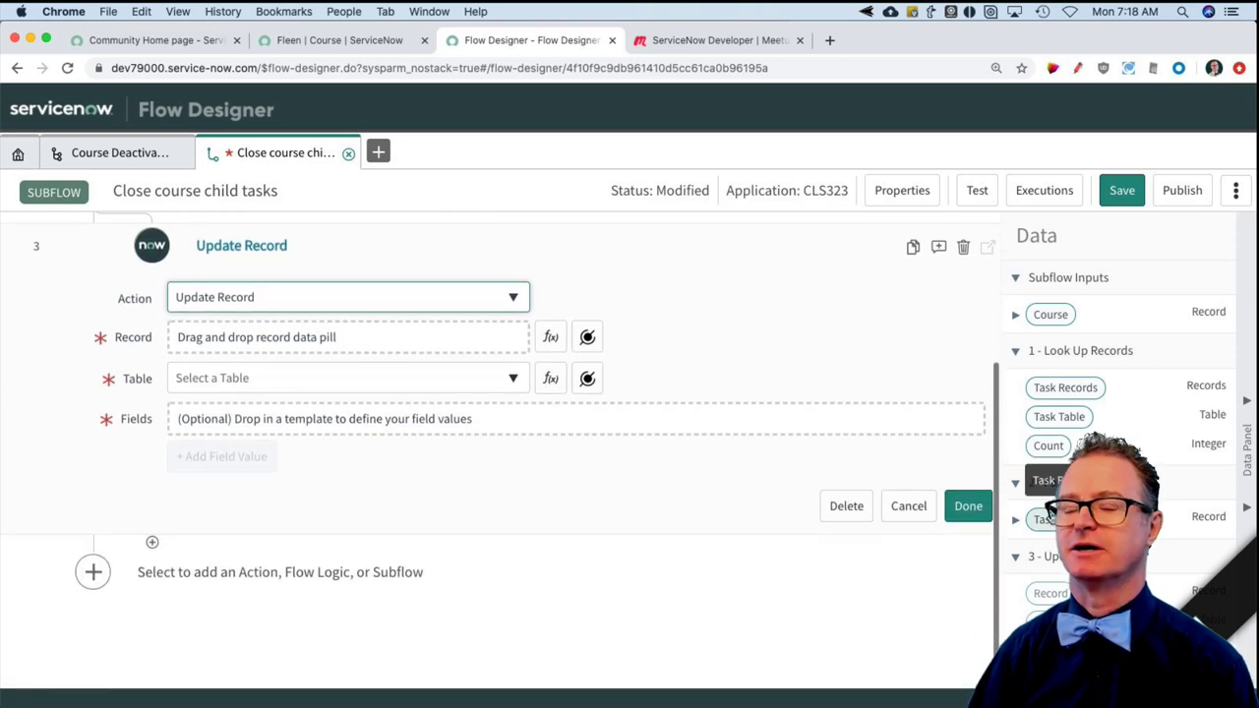
# - Set the update's record to the loop's Task Record and add the Active field with its value unchecked
pyautogui.moveTo(1043, 519); pyautogui.dragTo(264, 339)
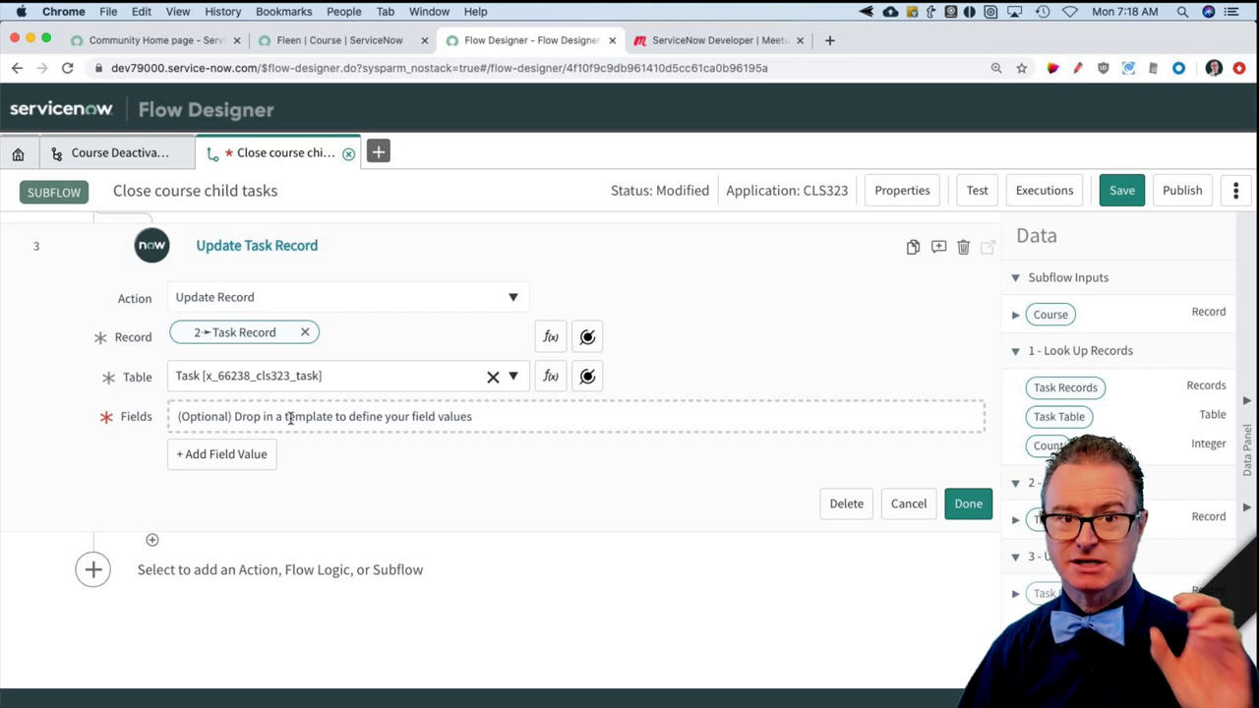
pyautogui.click(239, 454)
pyautogui.click(239, 455)
pyautogui.write('ac')
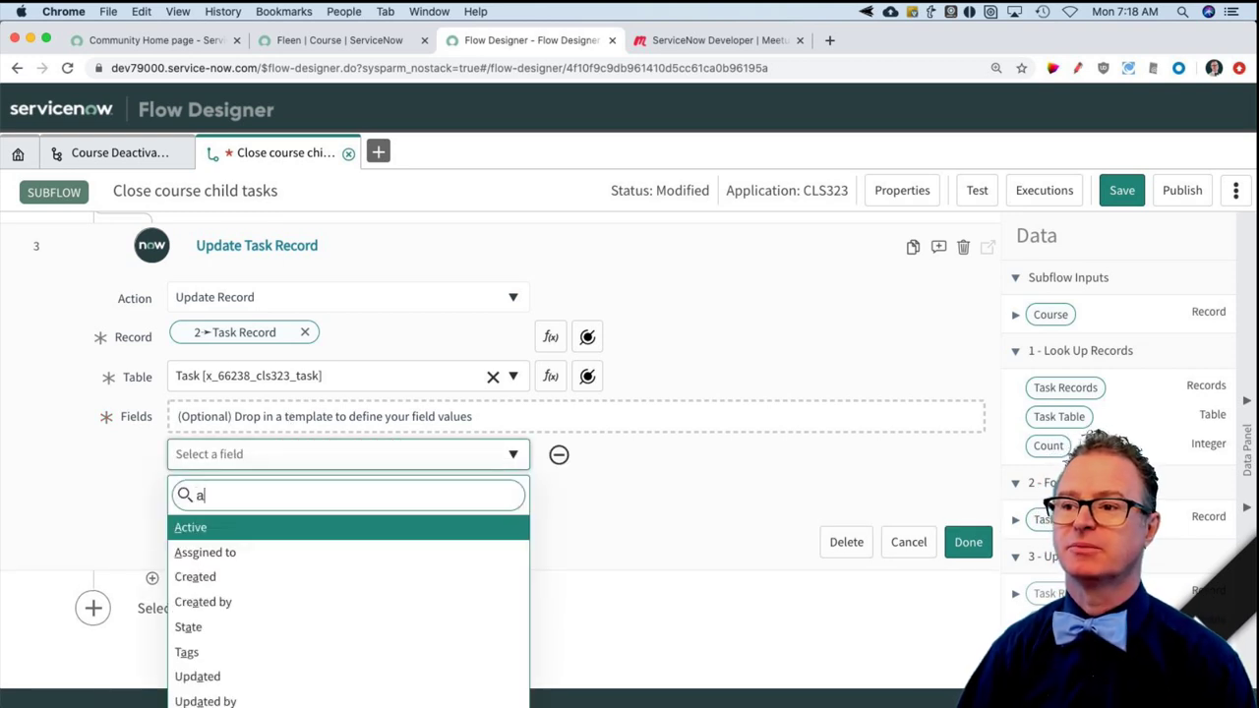
pyautogui.click(272, 533)
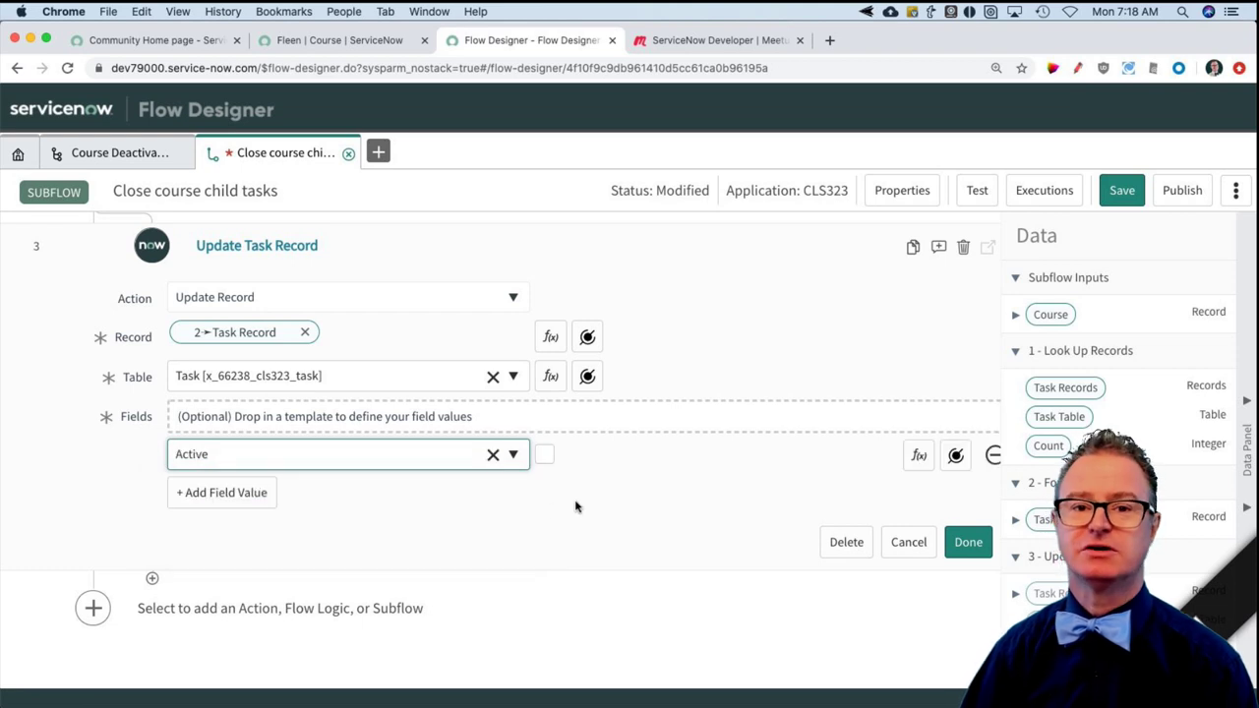
pyautogui.click(544, 454)
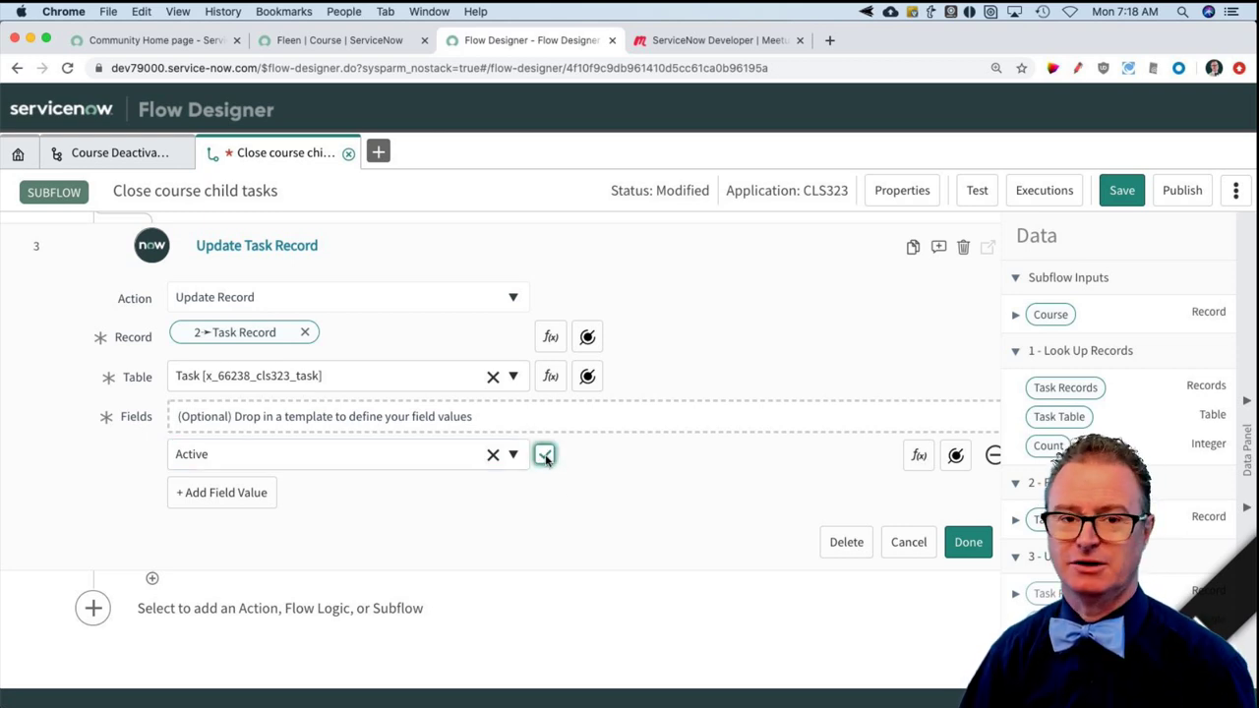
# - Reopen the Look Up Task Records action and add an AND condition requiring Active is true
pyautogui.scroll(3, 509, 443)
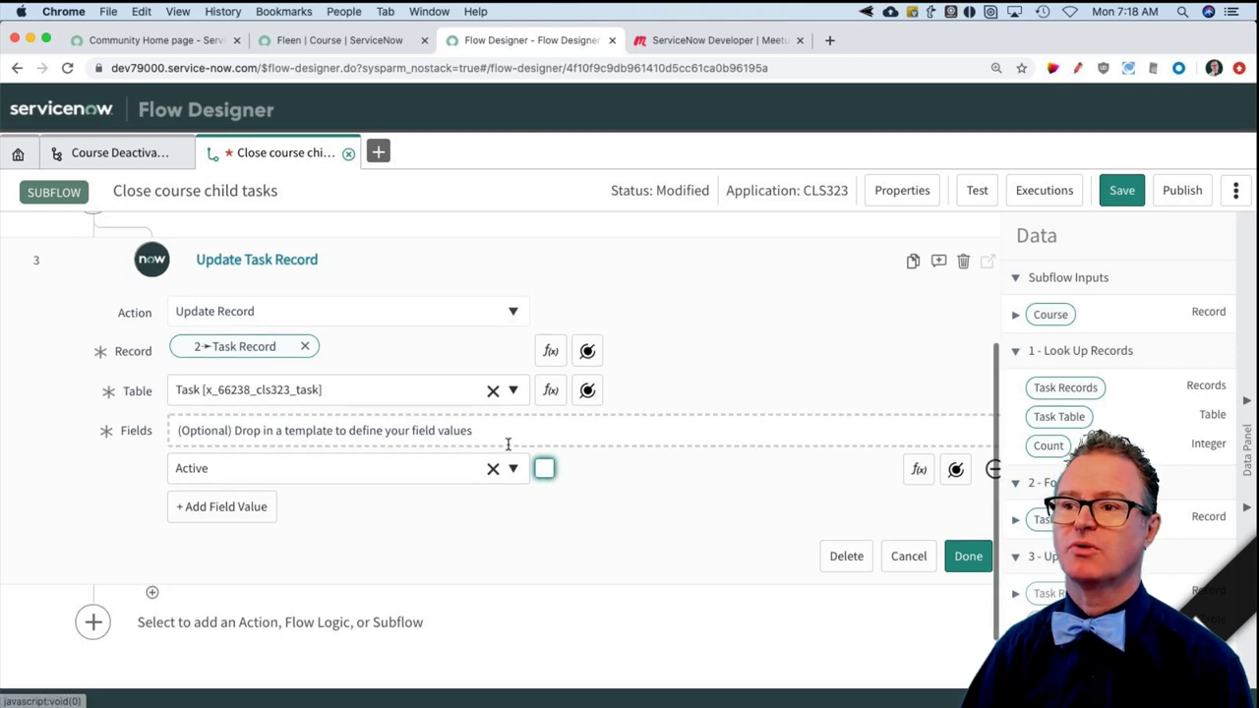
pyautogui.scroll(1, 259, 338)
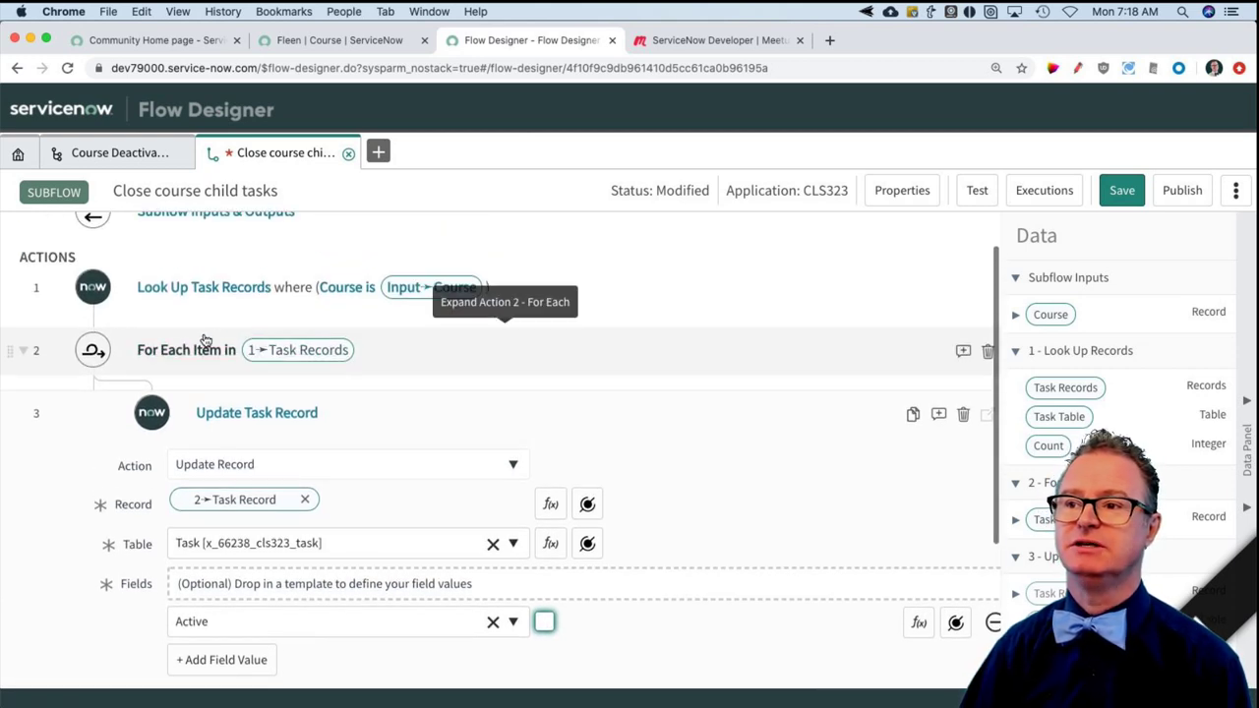
pyautogui.click(228, 291)
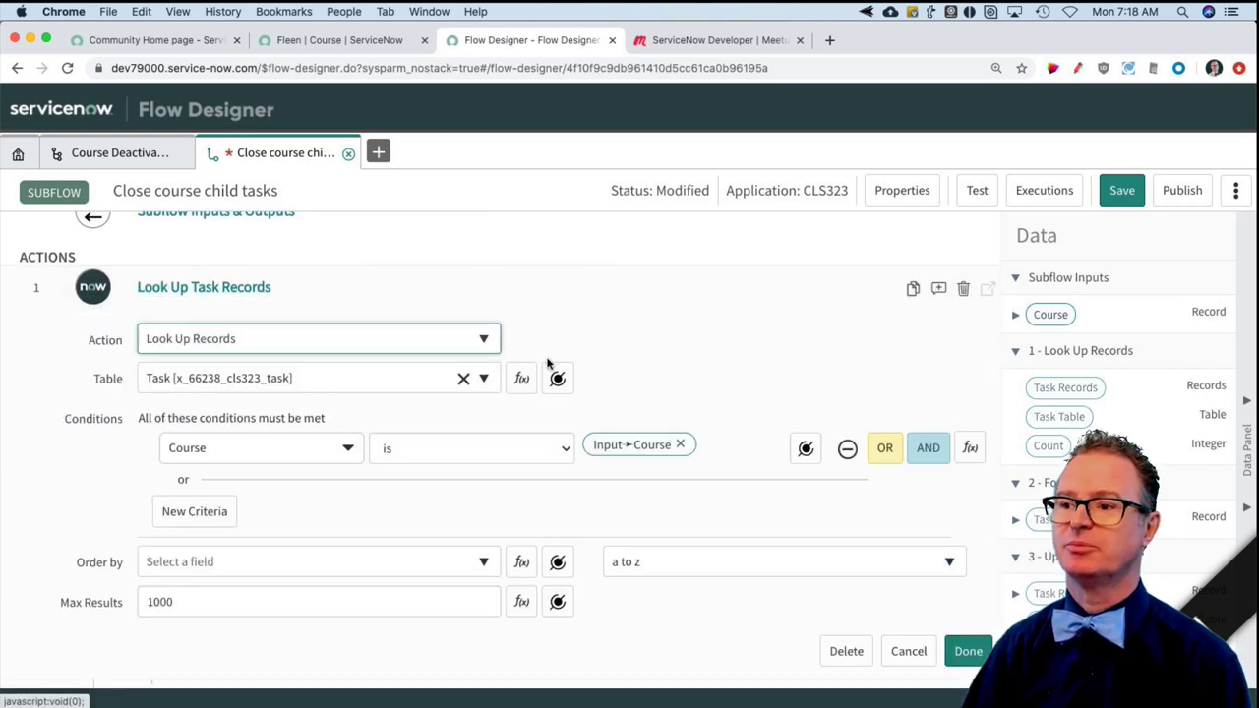
pyautogui.click(917, 453)
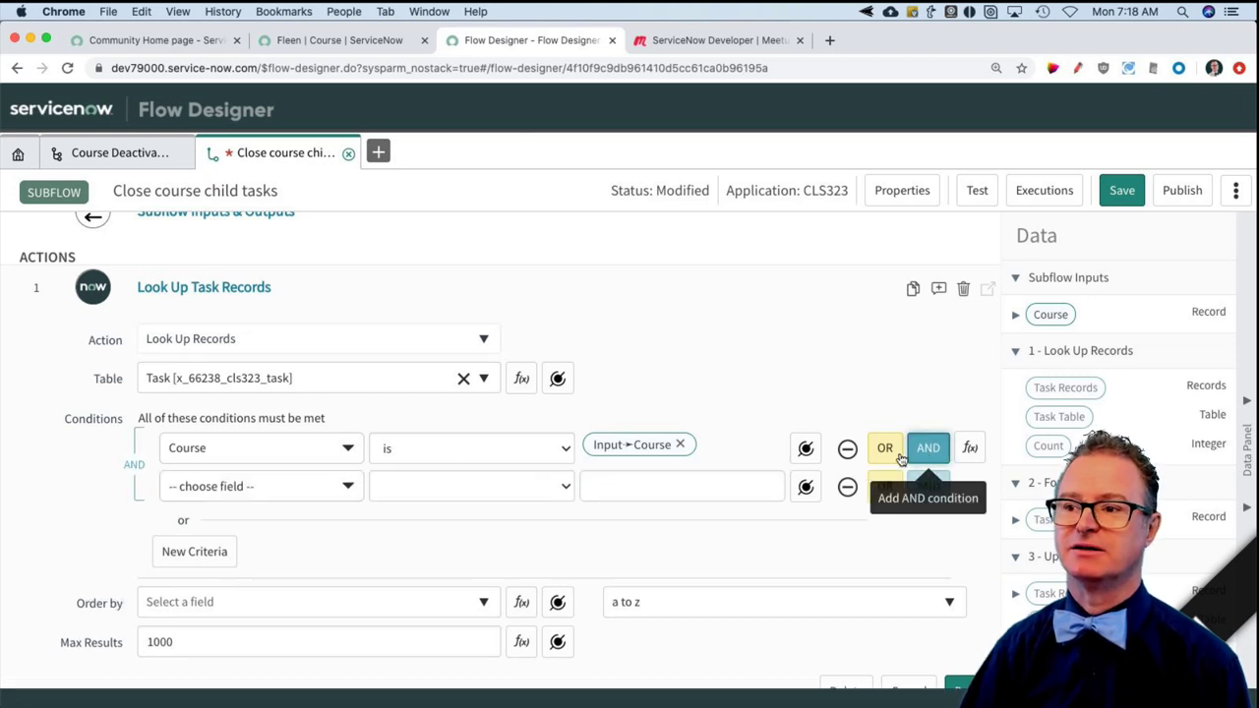
pyautogui.click(268, 488)
pyautogui.click(266, 565)
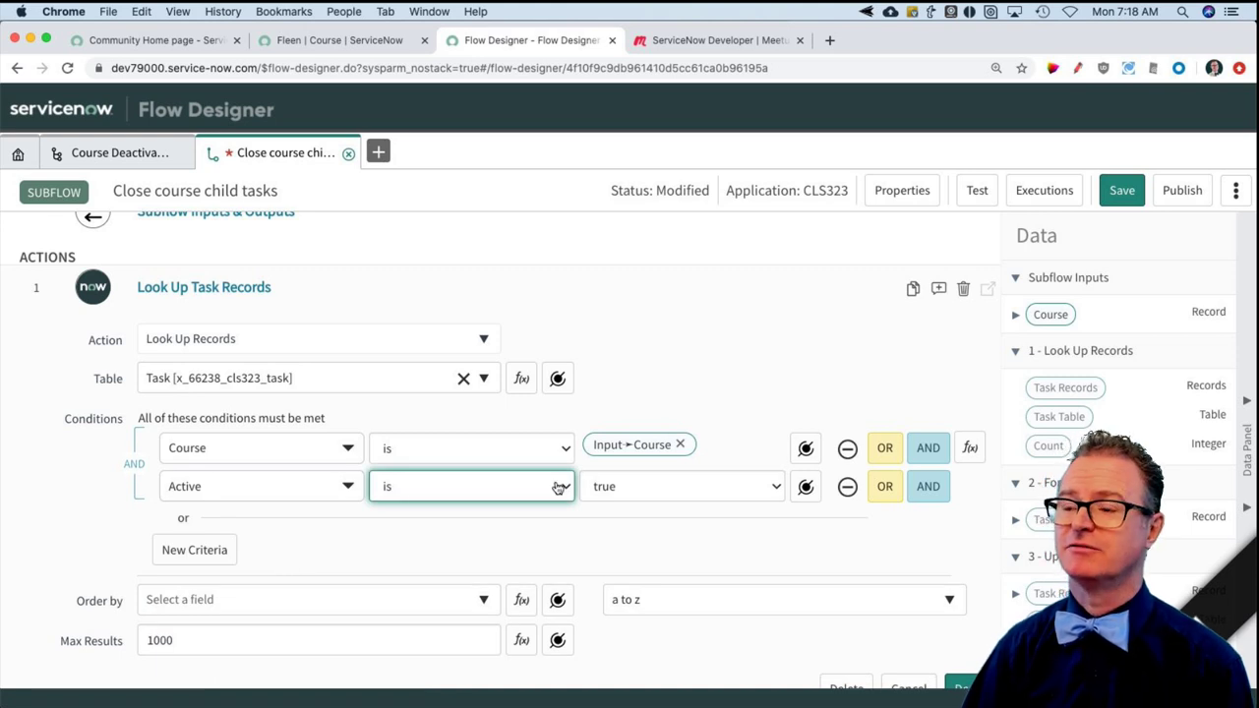
pyautogui.click(664, 490)
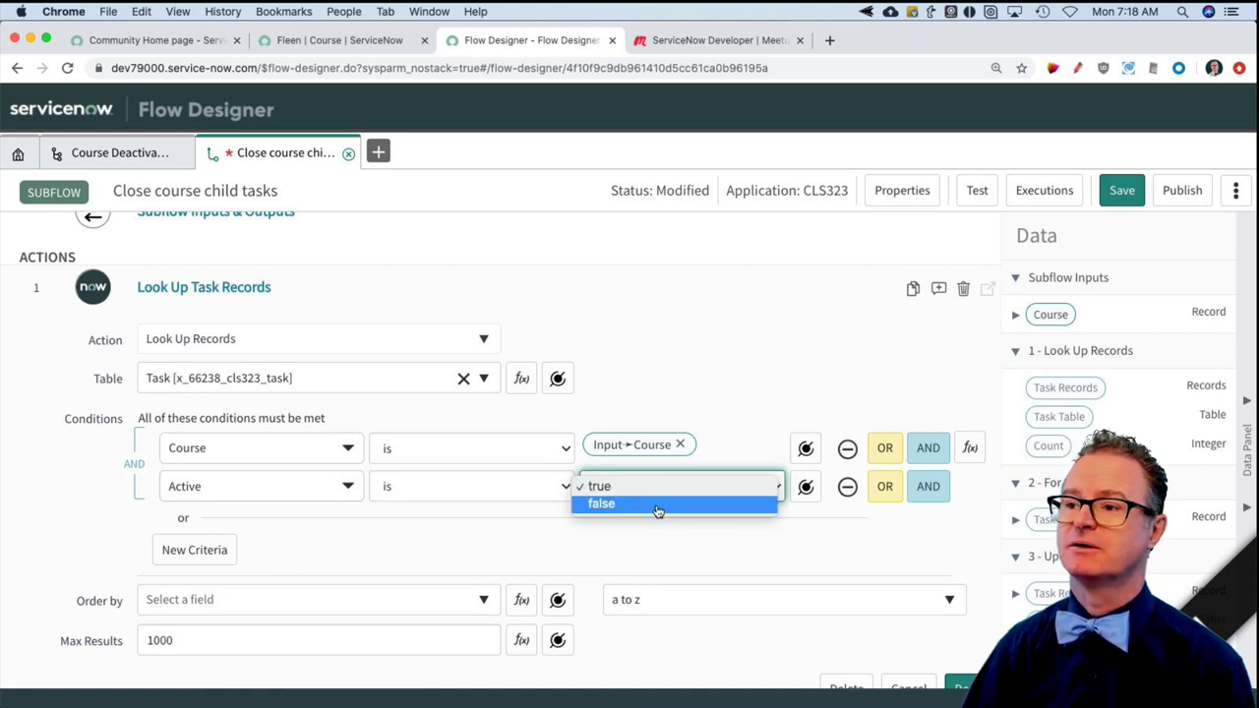
pyautogui.press('Escape')
pyautogui.click(658, 492)
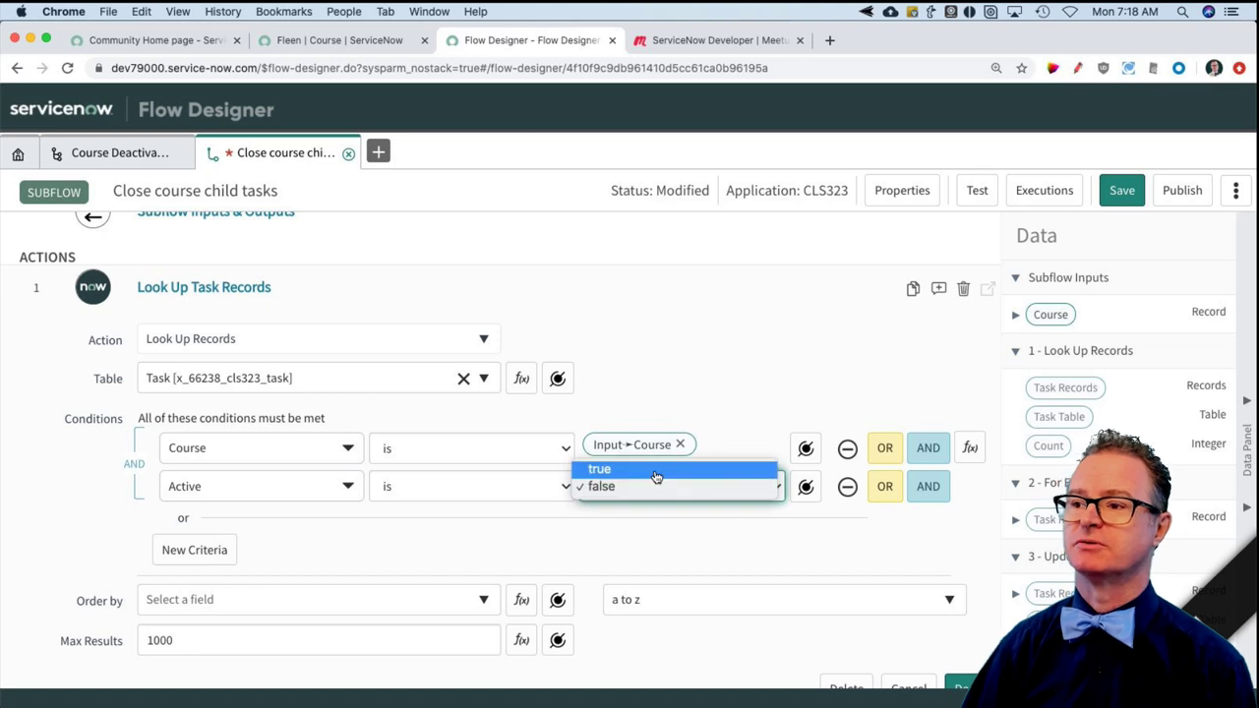
pyautogui.click(658, 474)
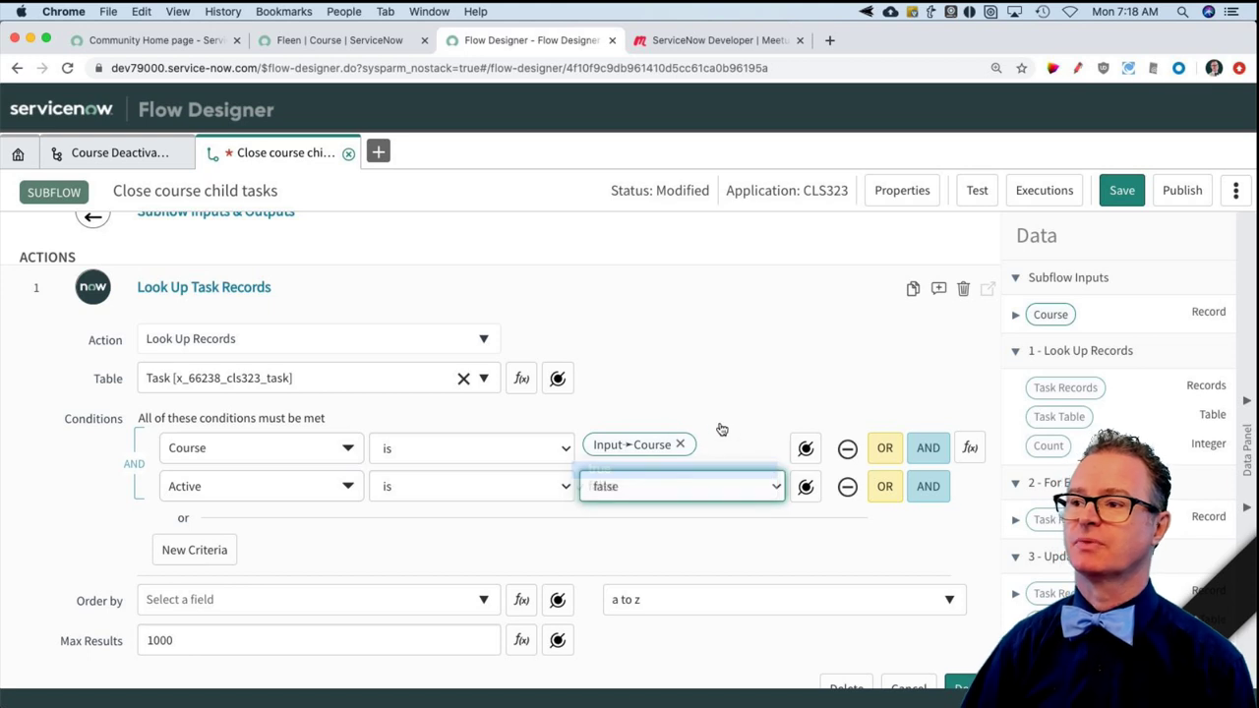
# - Close the lookup action, add the State field with value Canceled to the Update Task Record action, and finish editing it
pyautogui.click(214, 287)
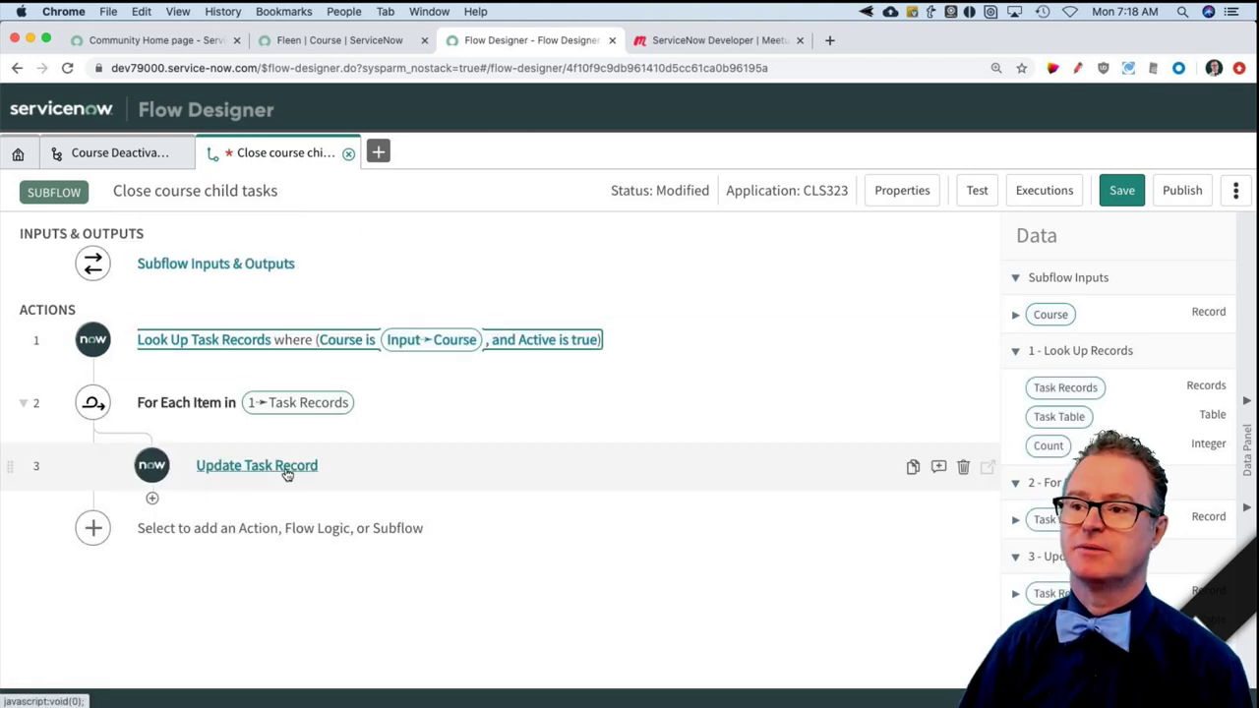
pyautogui.click(285, 468)
pyautogui.scroll(-4, 711, 535)
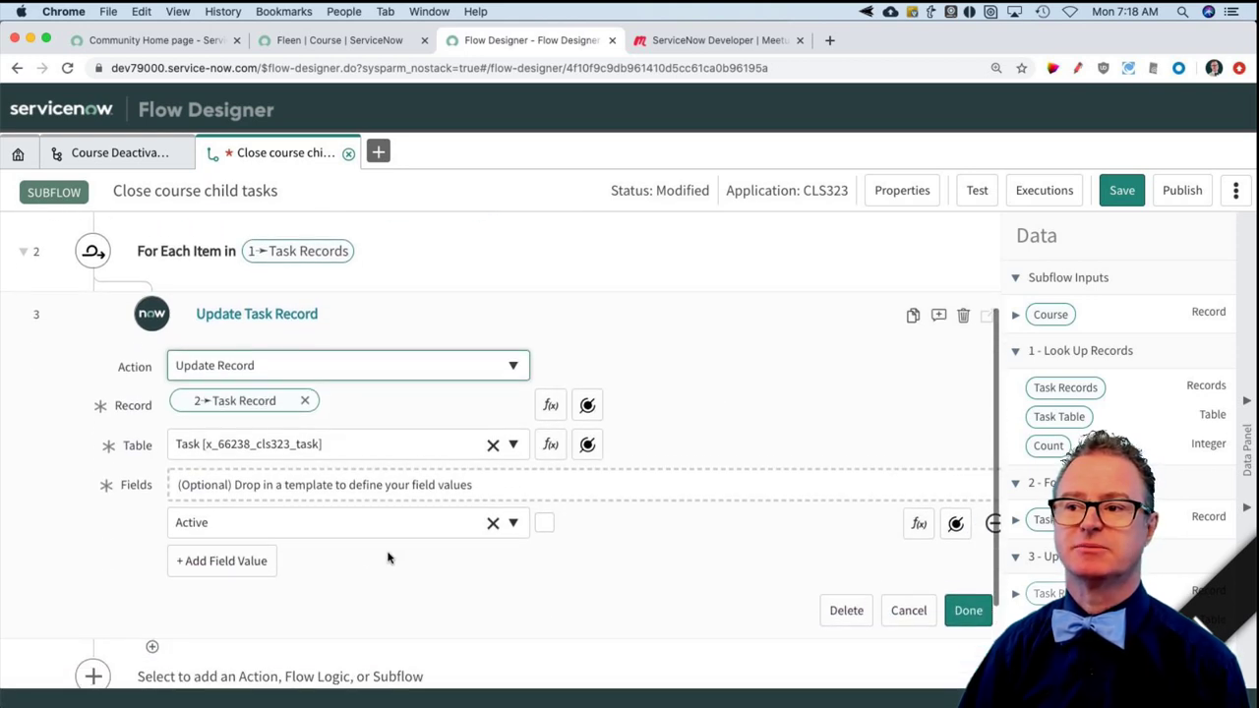
pyautogui.click(236, 555)
pyautogui.click(242, 551)
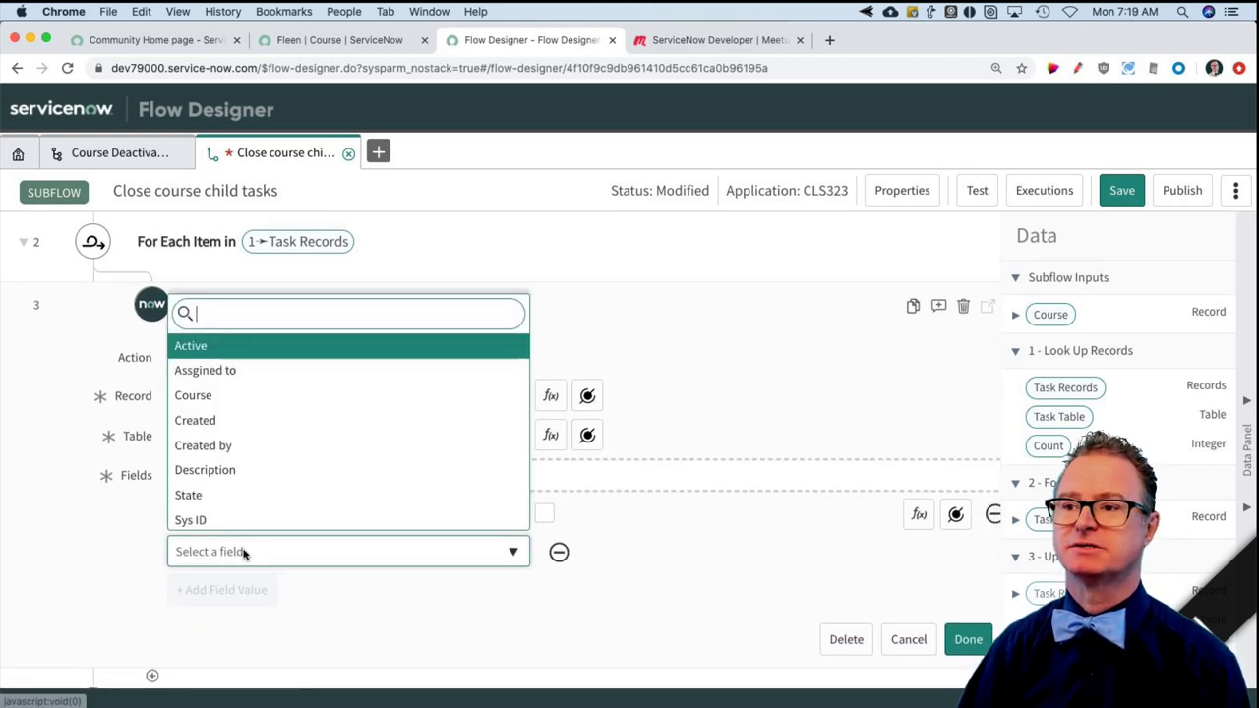
pyautogui.write('stat')
pyautogui.click(251, 521)
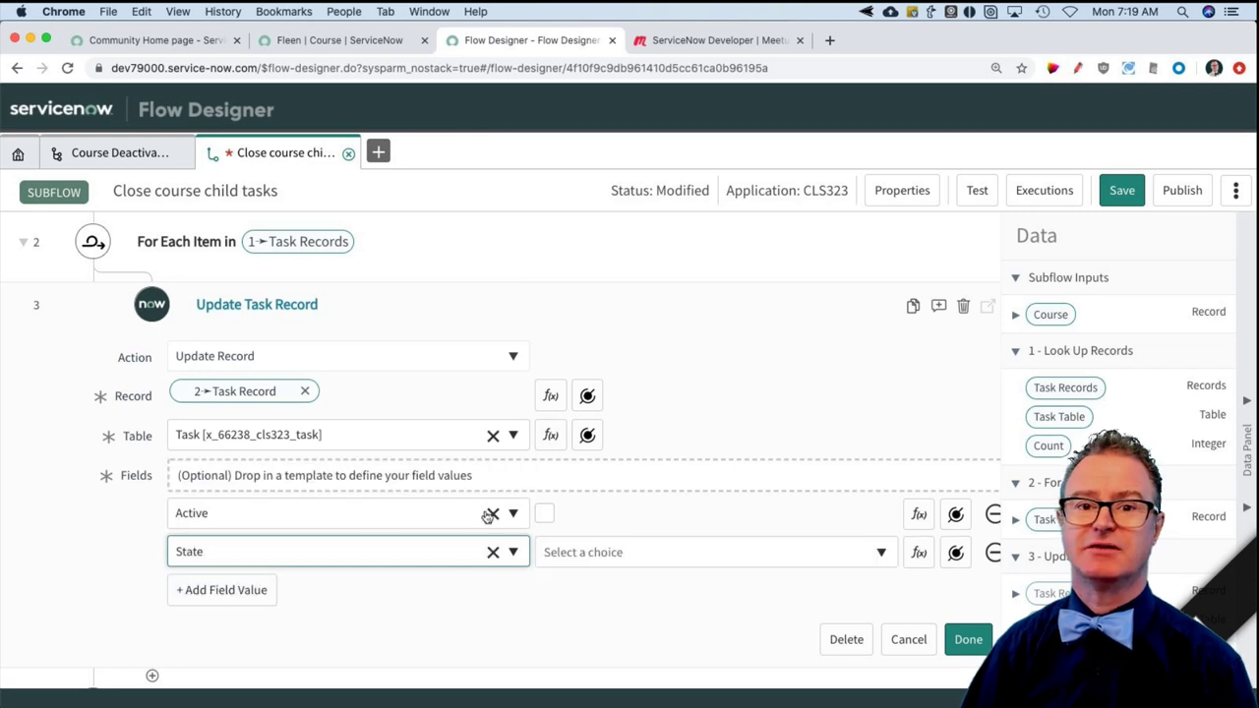
pyautogui.click(615, 553)
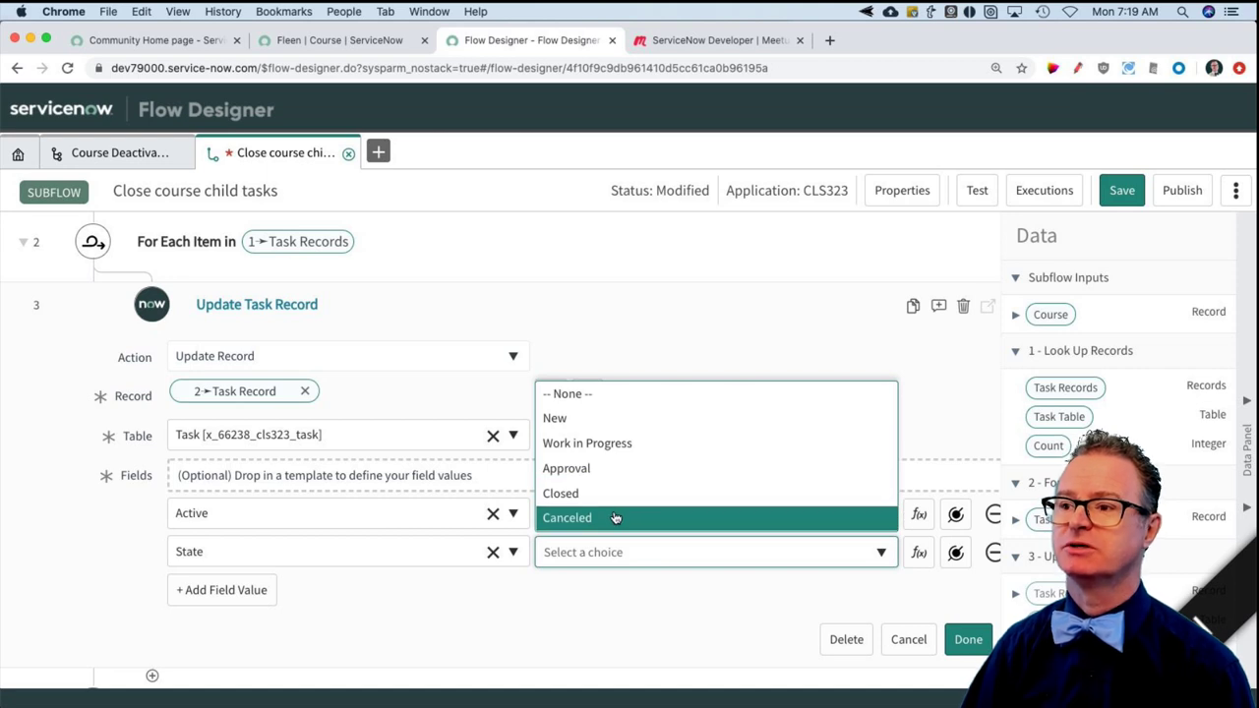
pyautogui.click(614, 518)
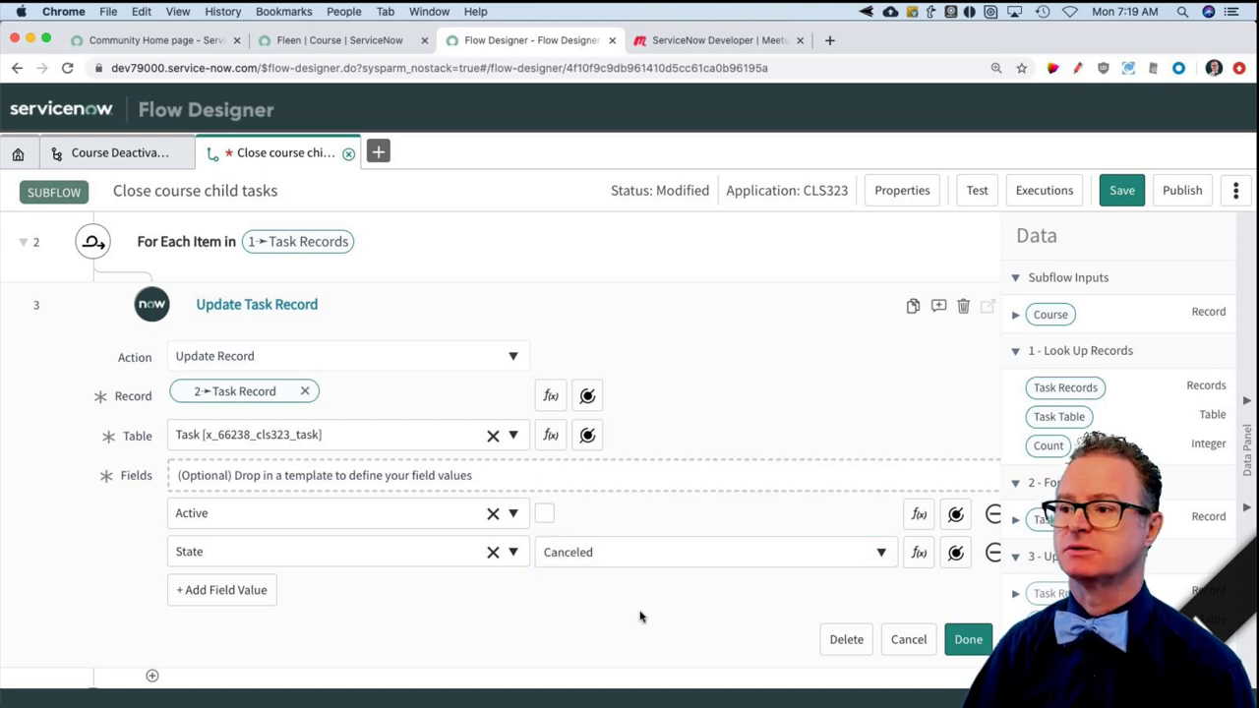
pyautogui.click(968, 640)
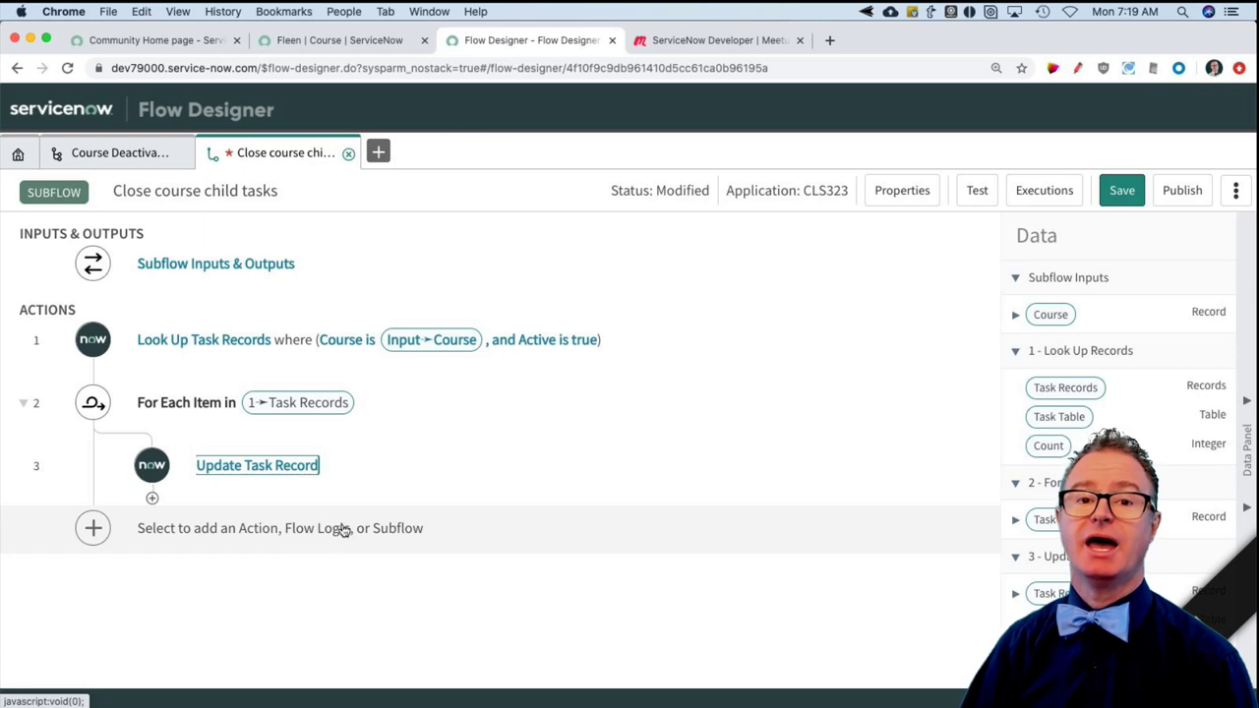
# - Annotate the Update Task Record action with "Set state=canceled and active=false" and save the subflow
pyautogui.moveTo(337, 492)
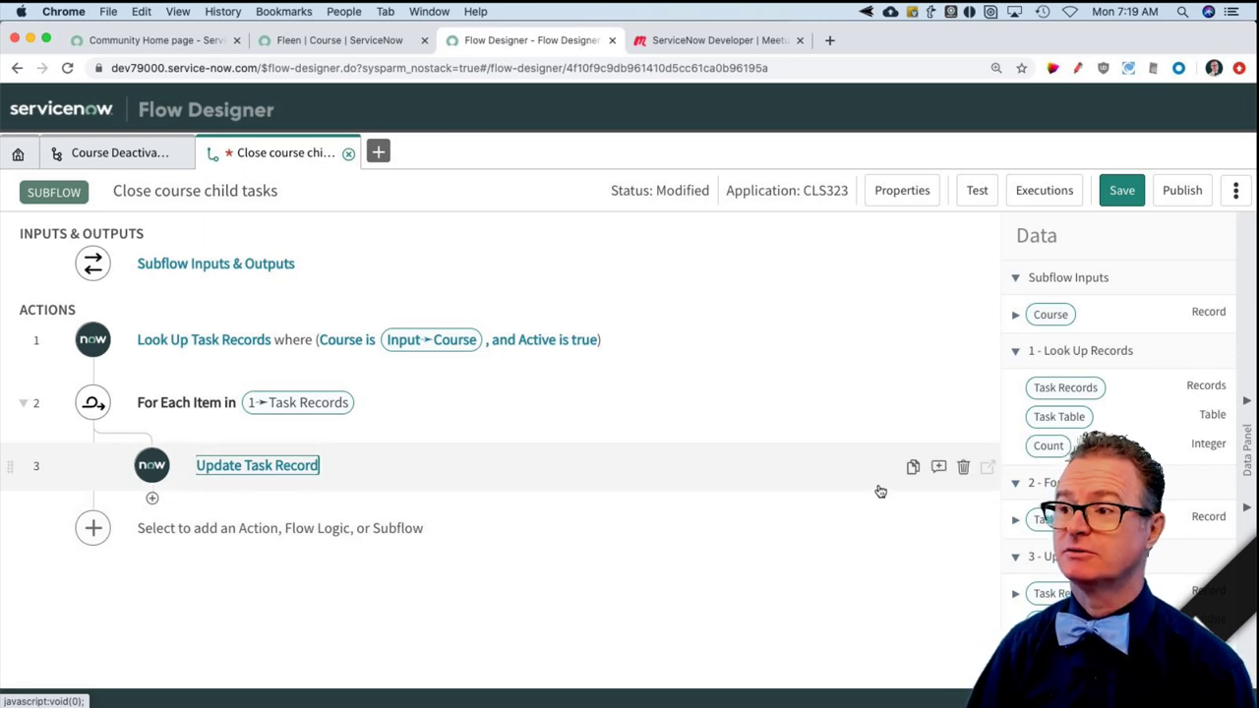
pyautogui.click(940, 470)
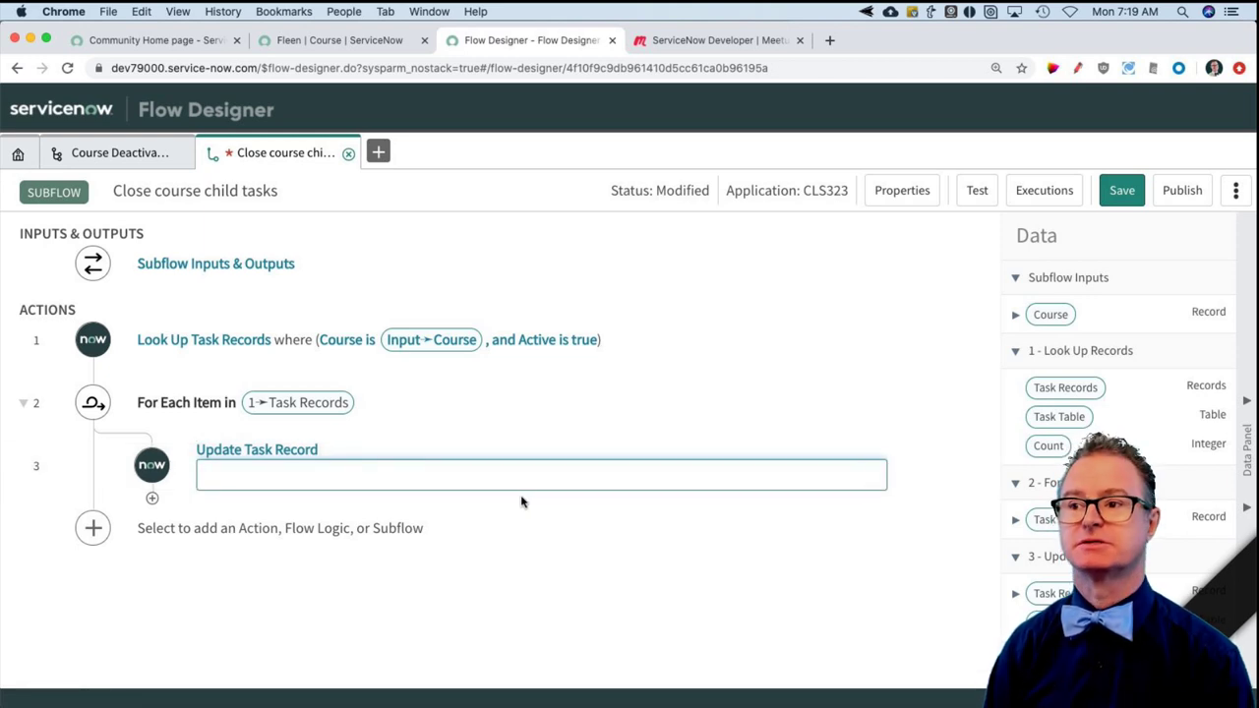
pyautogui.write('Set state=')
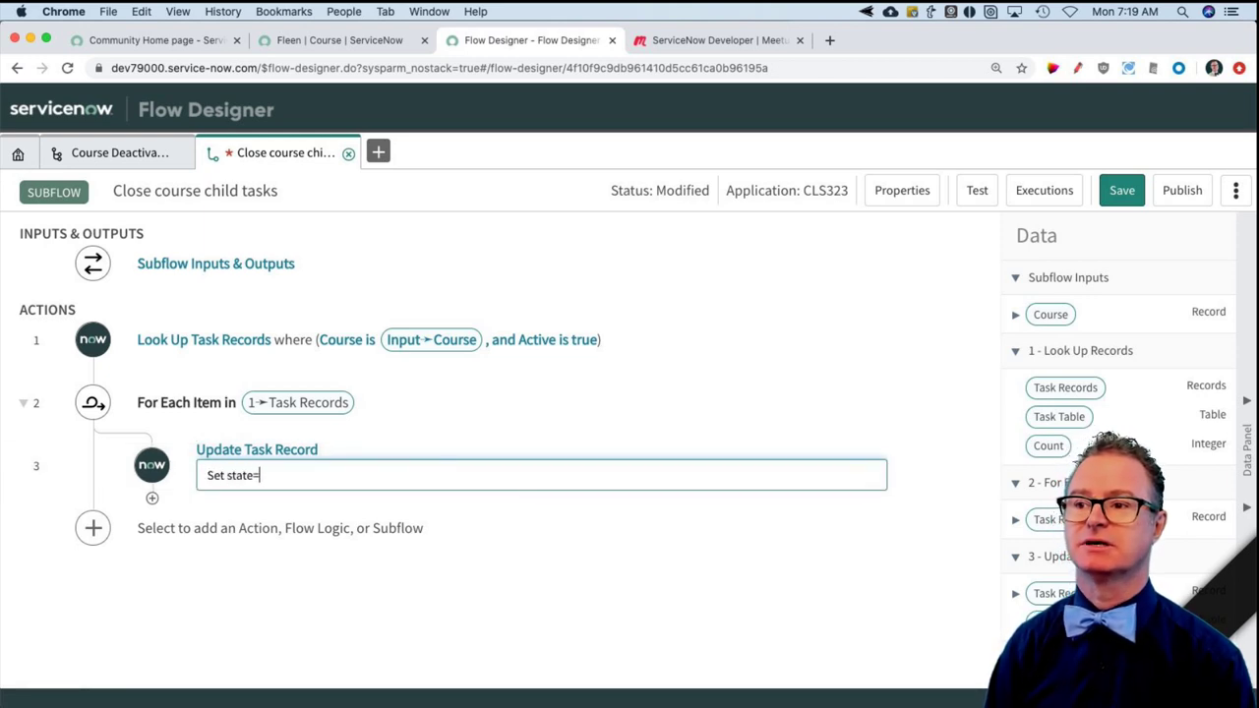
pyautogui.write('canceled and active=false')
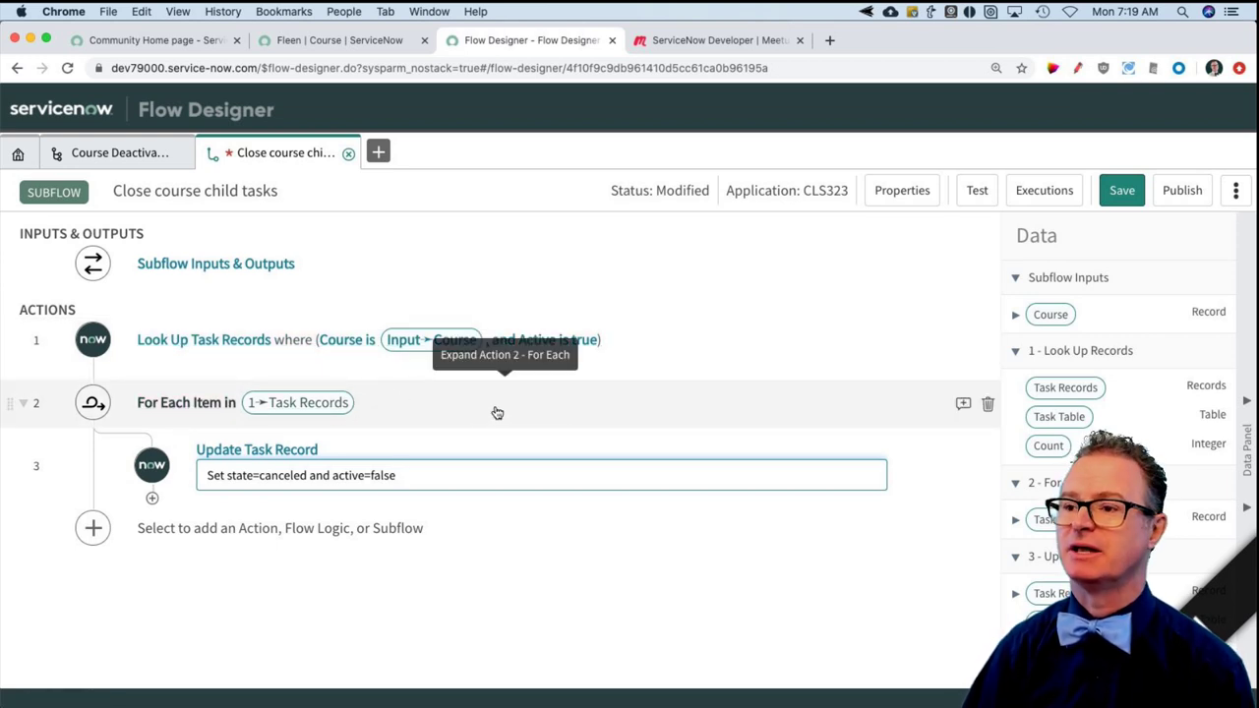
pyautogui.click(594, 591)
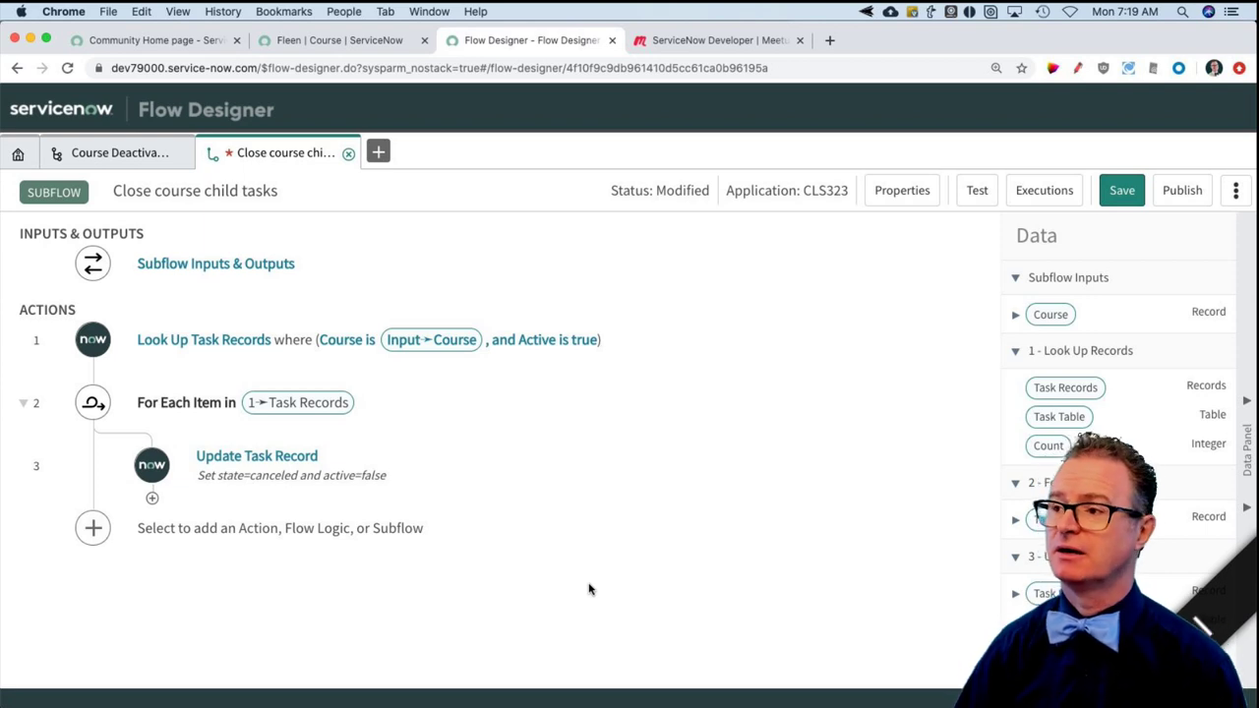
pyautogui.click(1122, 191)
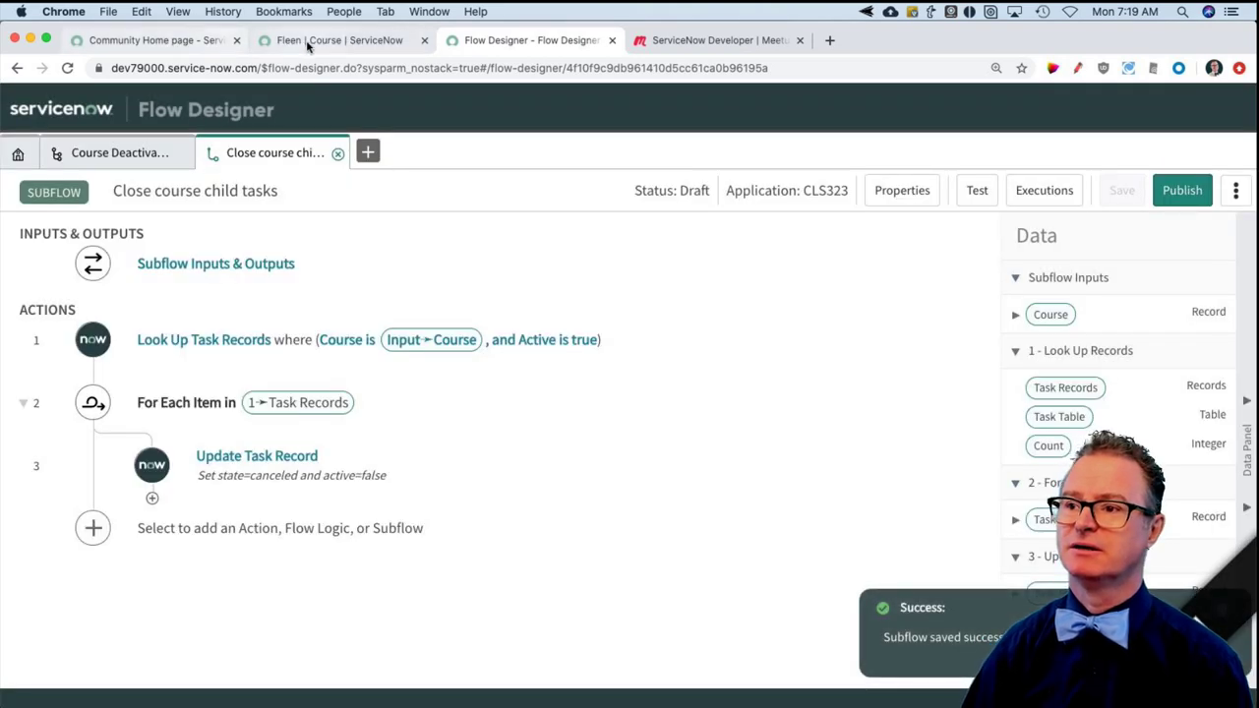
# - Switch to the Fleen course record and review its related tasks and its Active setting
pyautogui.click(308, 41)
pyautogui.scroll(-3, 433, 529)
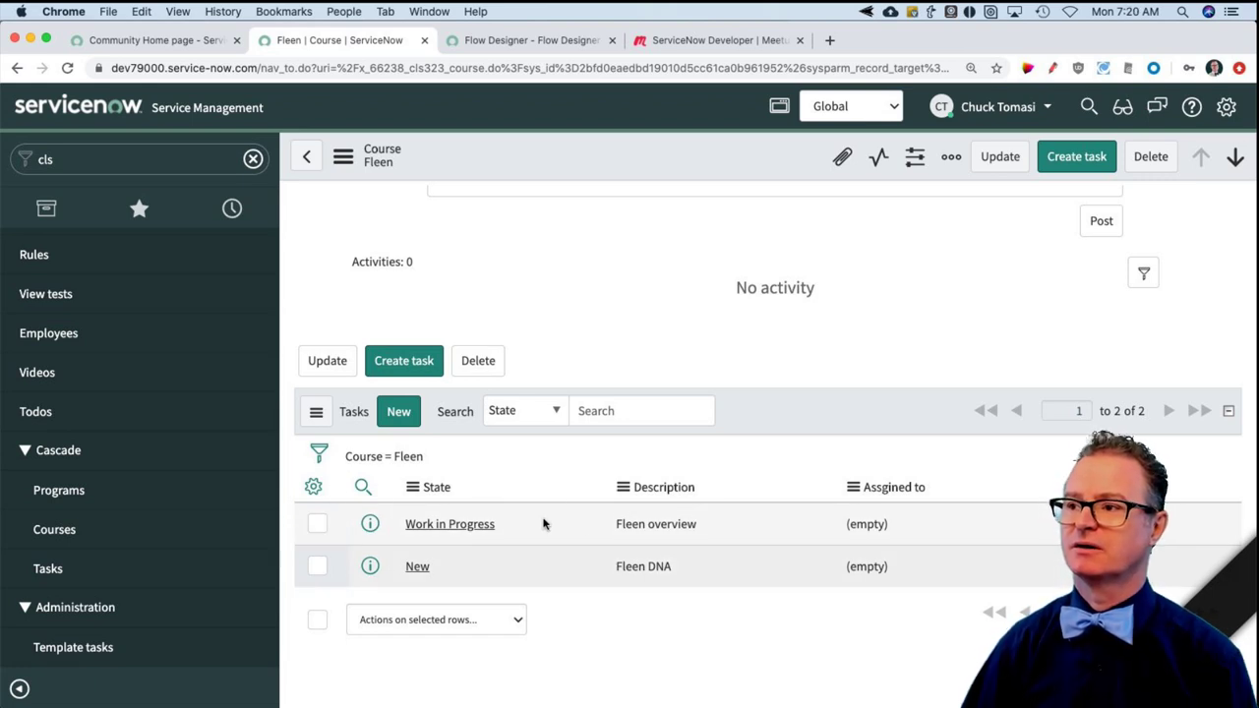
pyautogui.scroll(5, 549, 486)
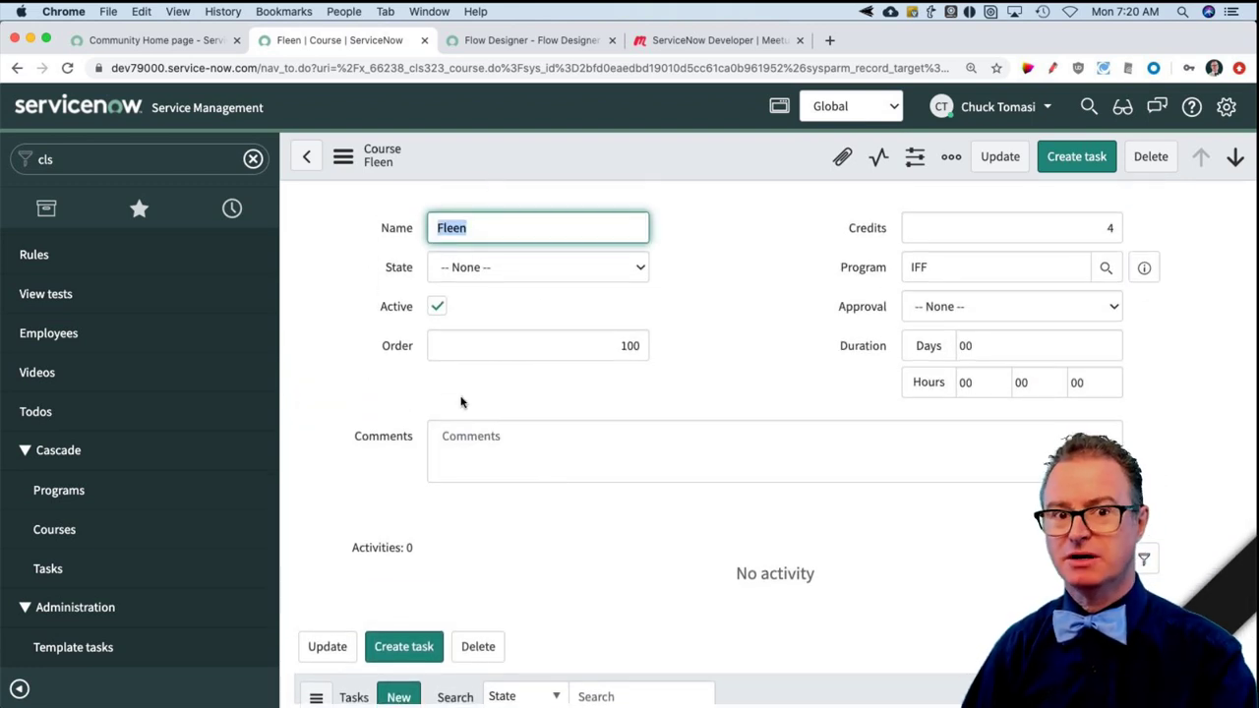
# - Return to Flow Designer and run a test of the subflow with Fleen as the Course
pyautogui.click(532, 41)
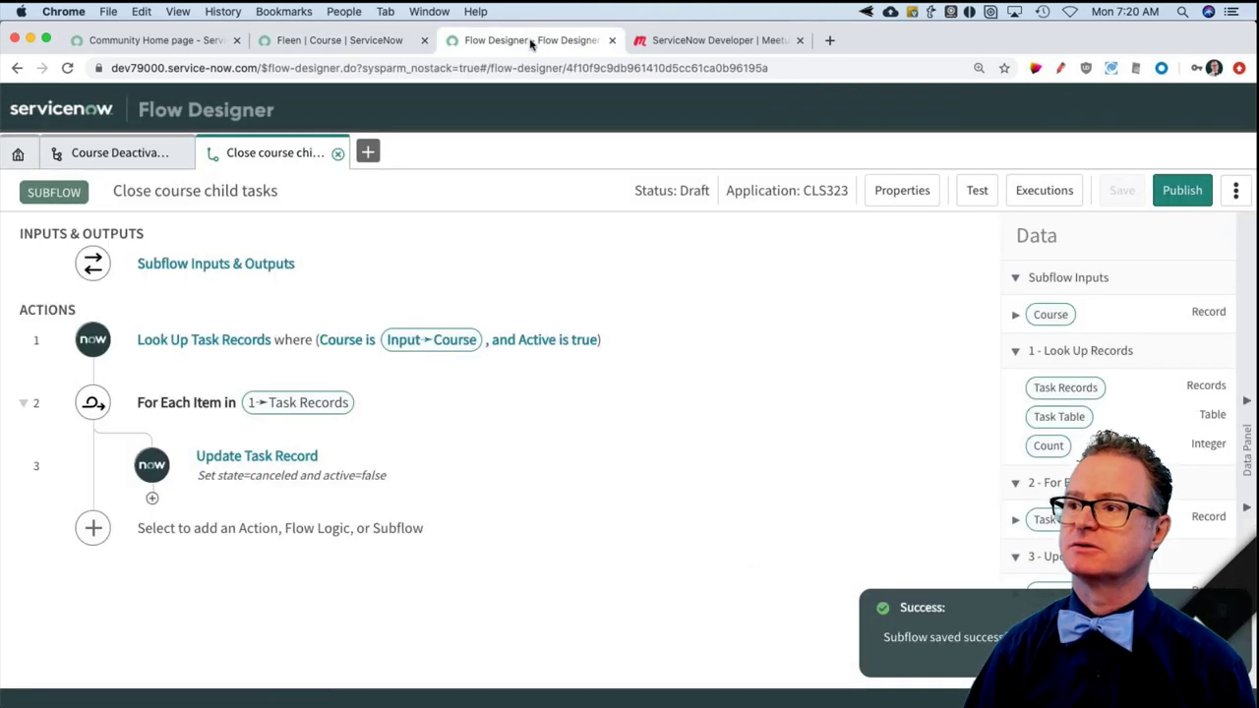
pyautogui.click(978, 193)
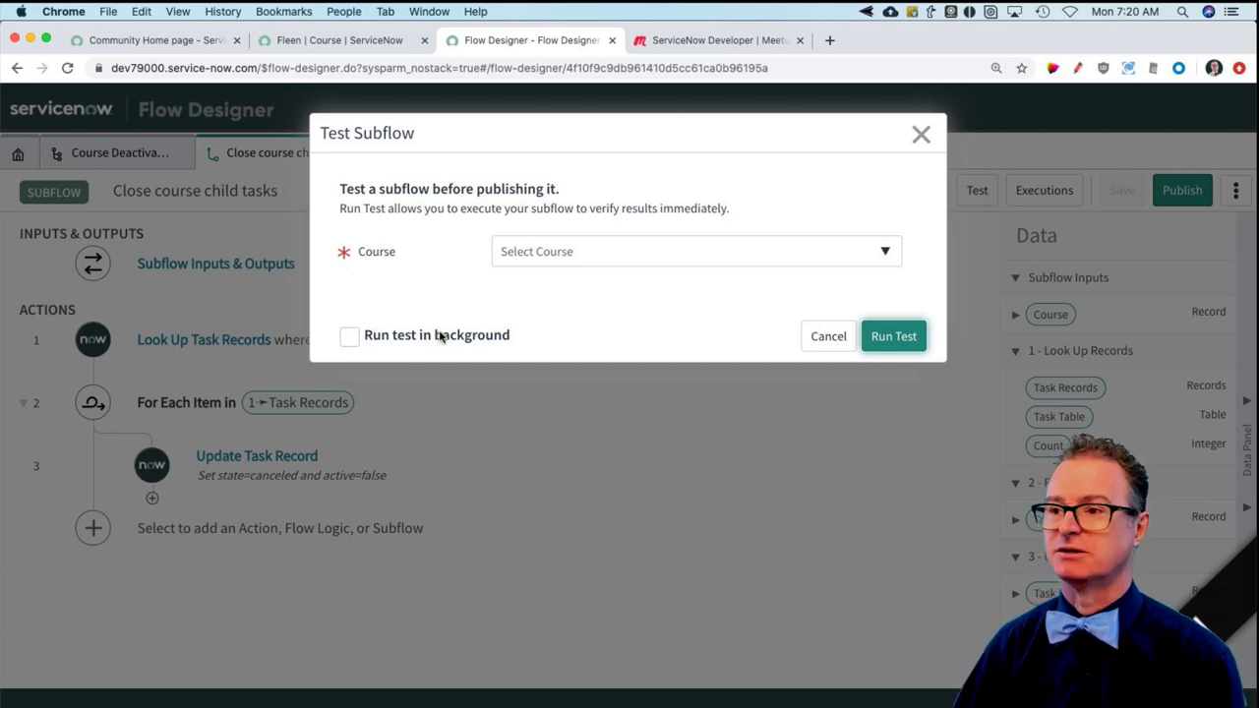
pyautogui.click(738, 255)
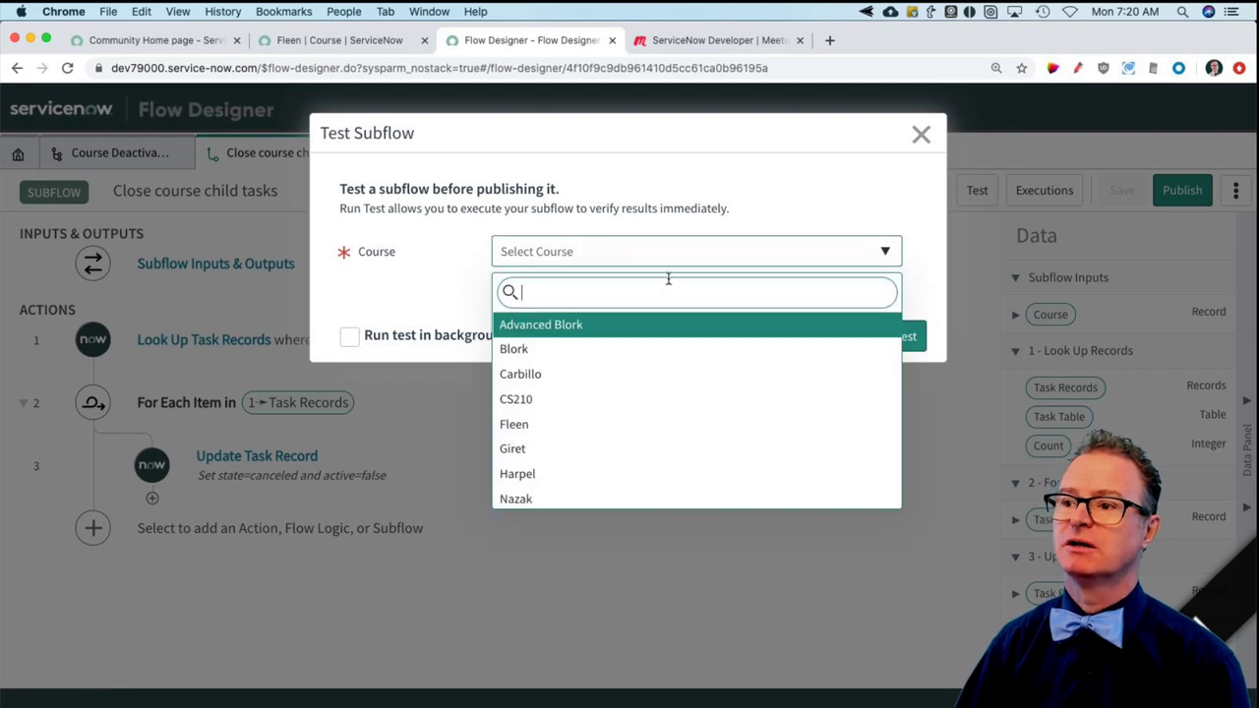
pyautogui.click(577, 424)
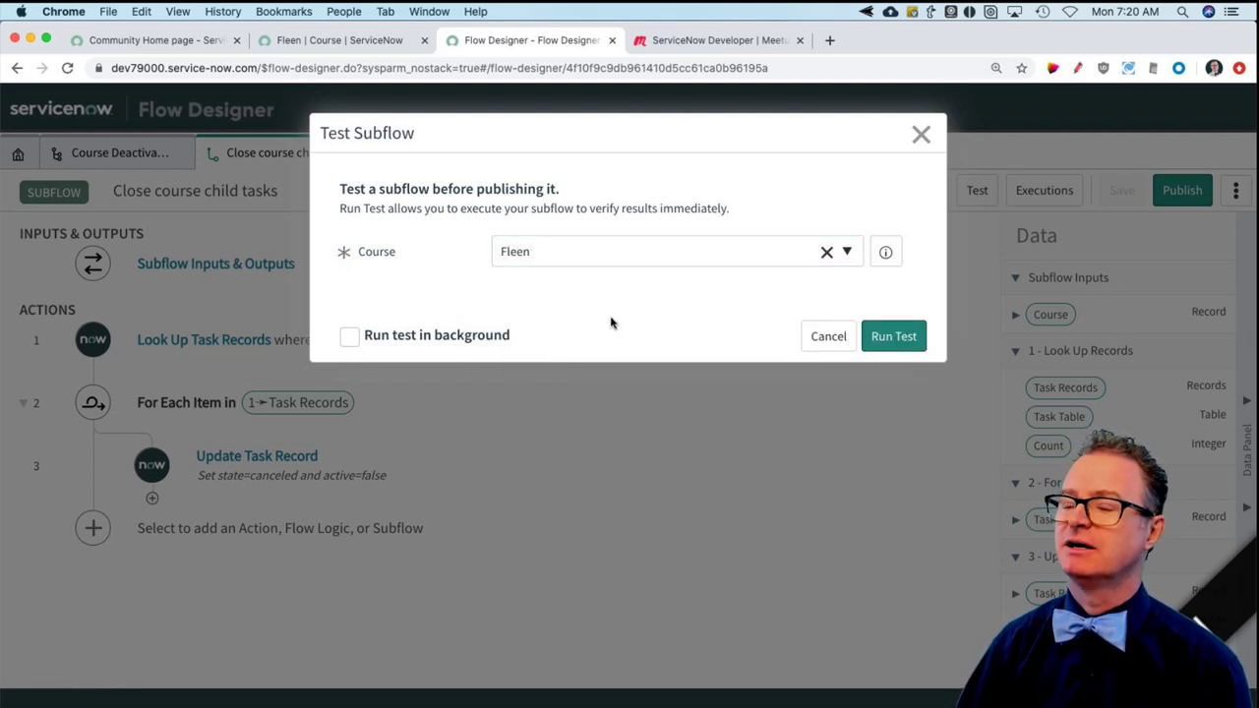
pyautogui.click(907, 340)
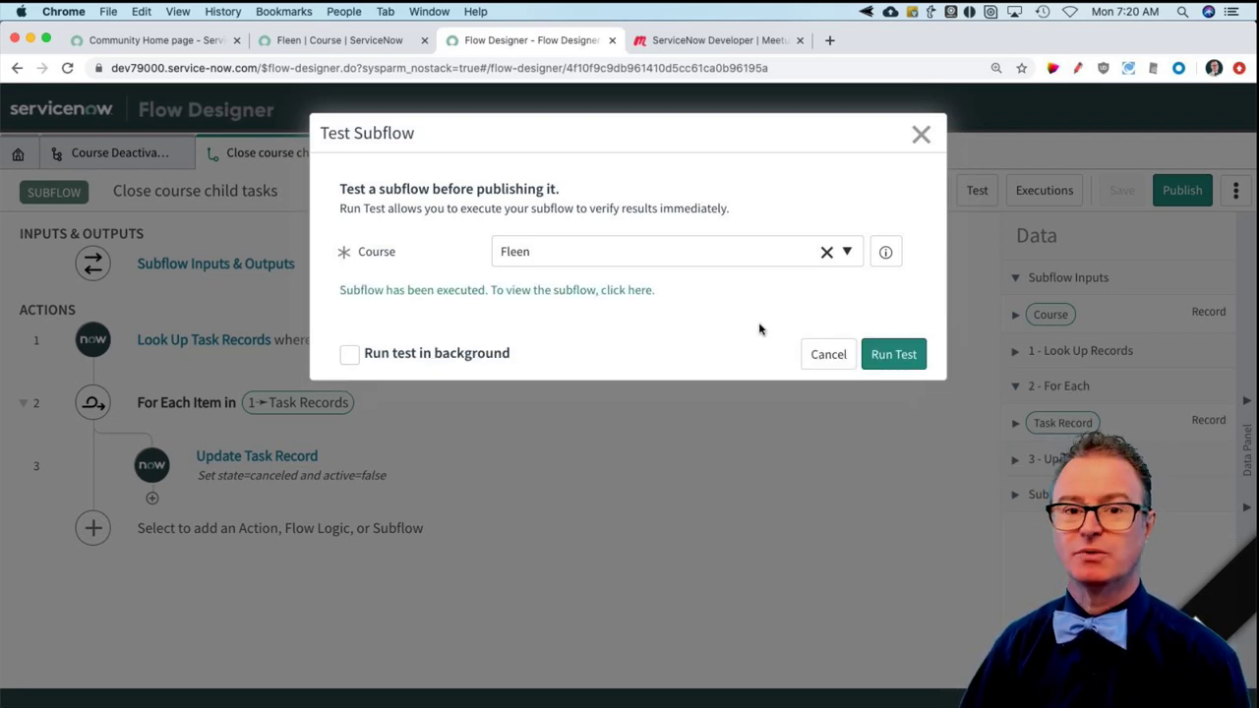
# - Open the test run's execution details and examine the Look Up Records action's configuration and output data
pyautogui.click(634, 294)
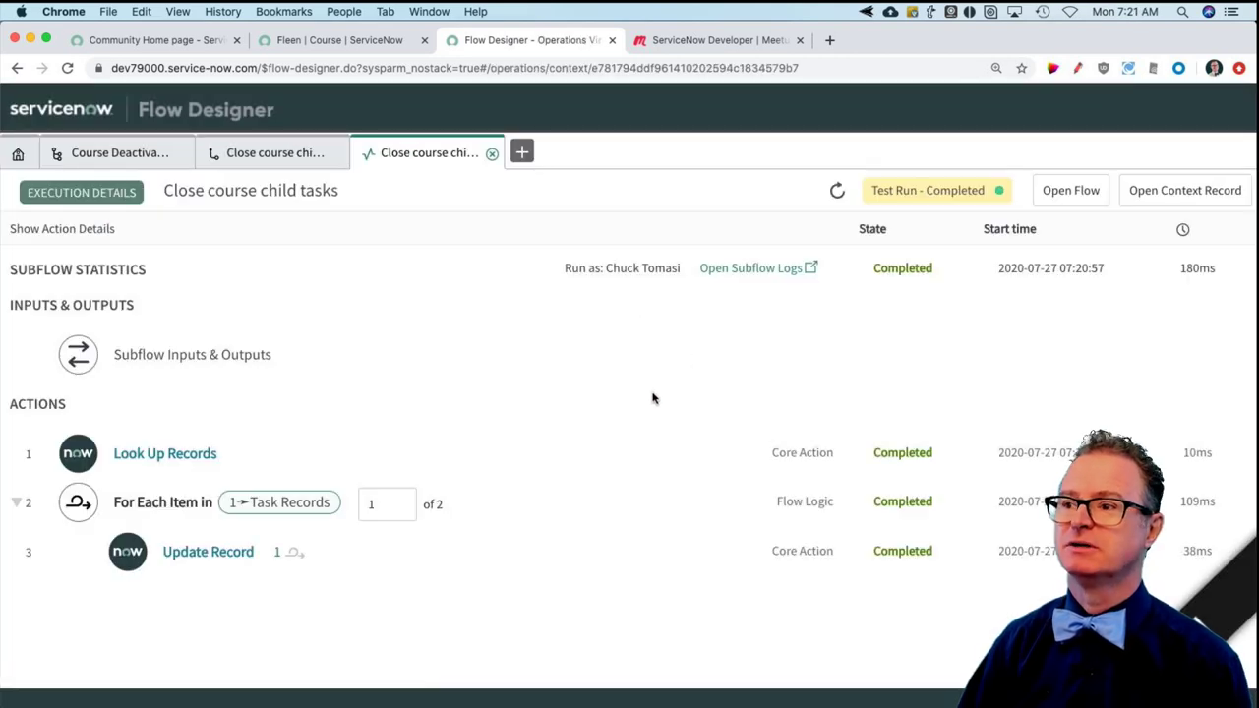
pyautogui.click(345, 453)
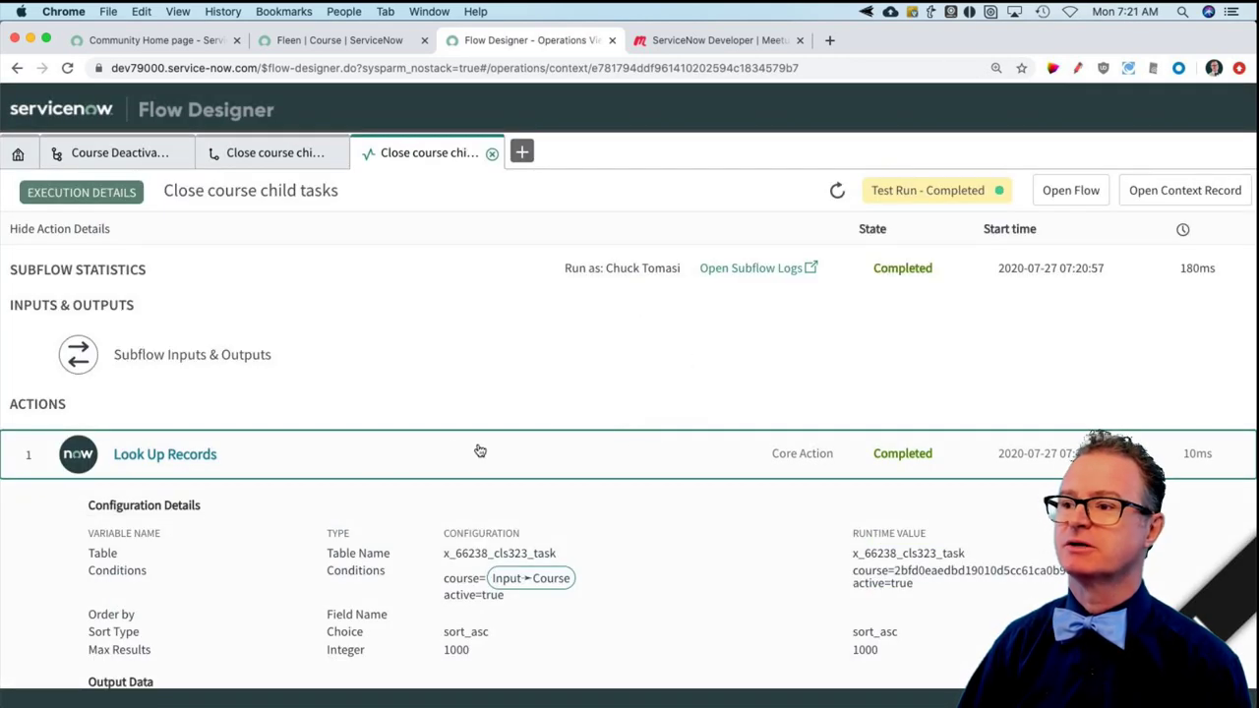
pyautogui.scroll(-3, 479, 449)
pyautogui.scroll(-2, 478, 444)
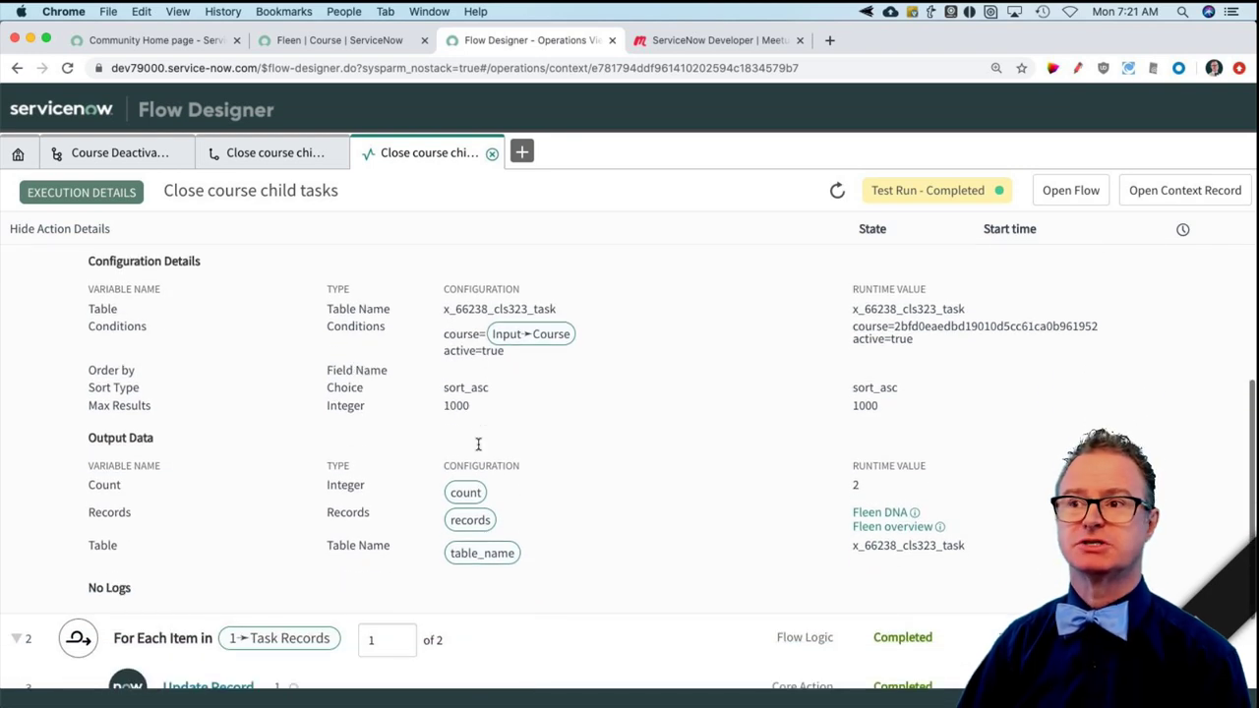
# - Compare the Fleen course's related tasks with the records returned in the test run's Look Up Records output data
pyautogui.click(303, 46)
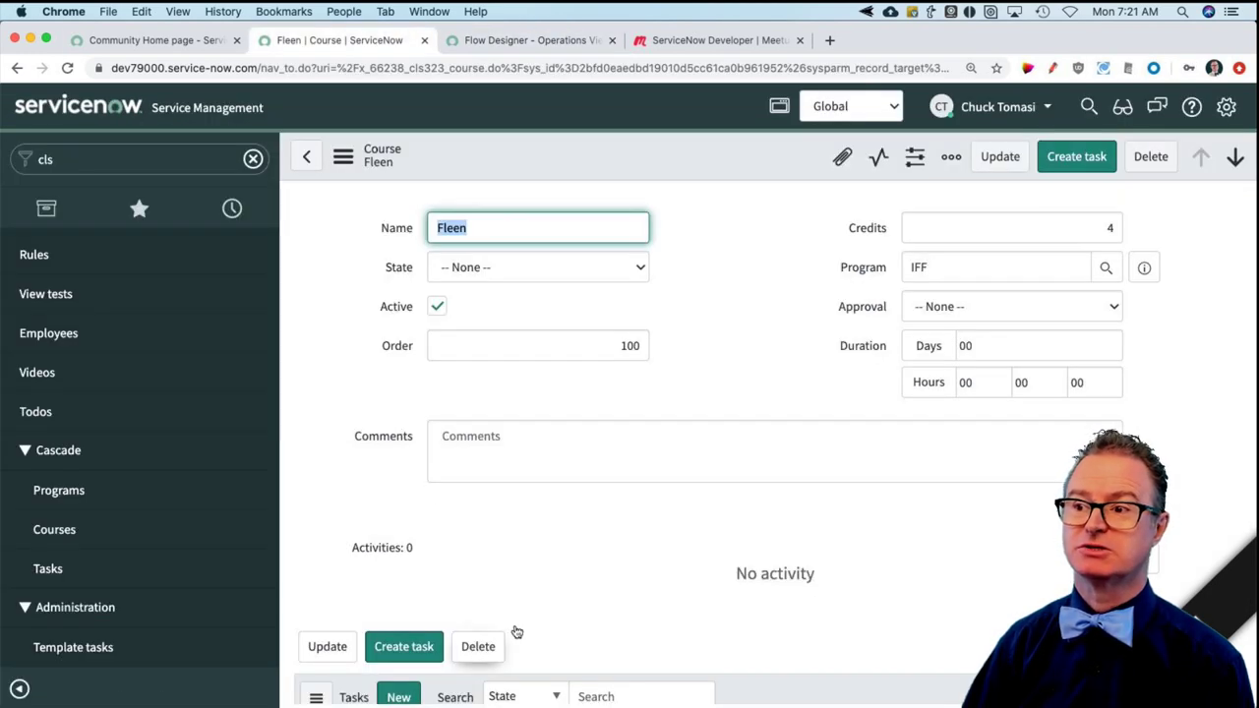
pyautogui.scroll(-3, 556, 580)
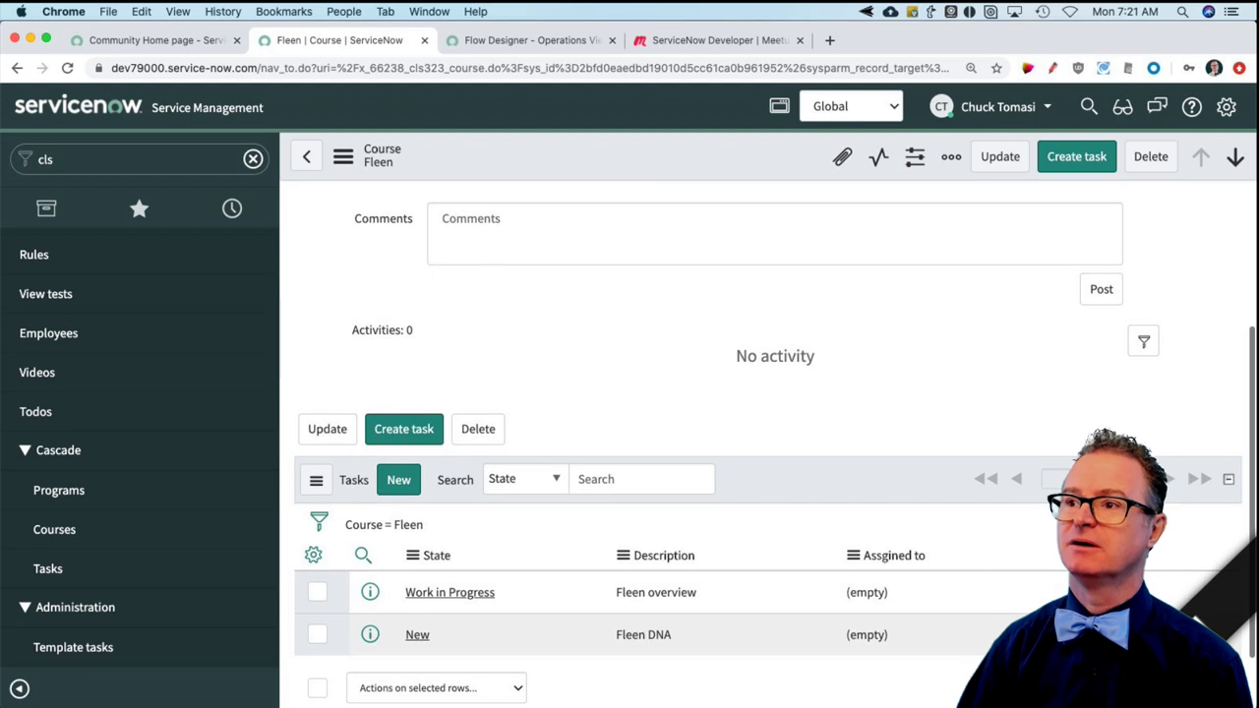
pyautogui.click(532, 39)
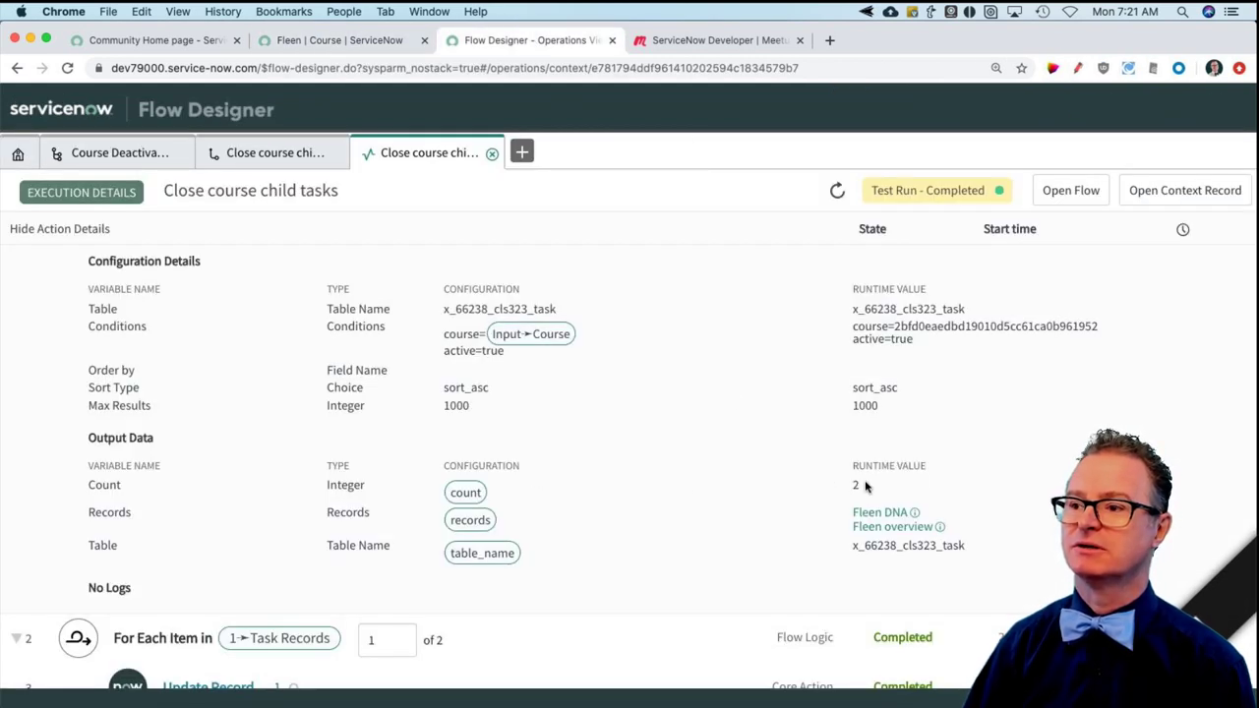
pyautogui.scroll(5, 866, 484)
pyautogui.hscroll(-10, 318, 431)
pyautogui.hscroll(-15, 318, 430)
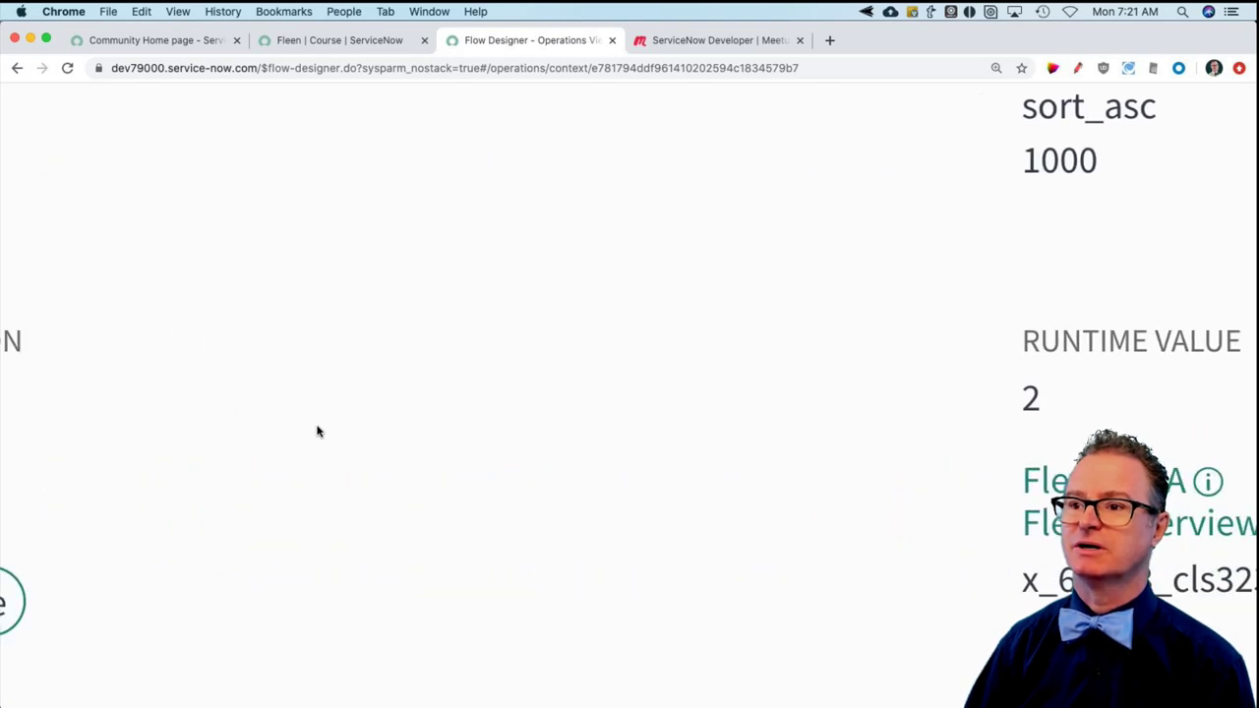
pyautogui.hscroll(2, 318, 430)
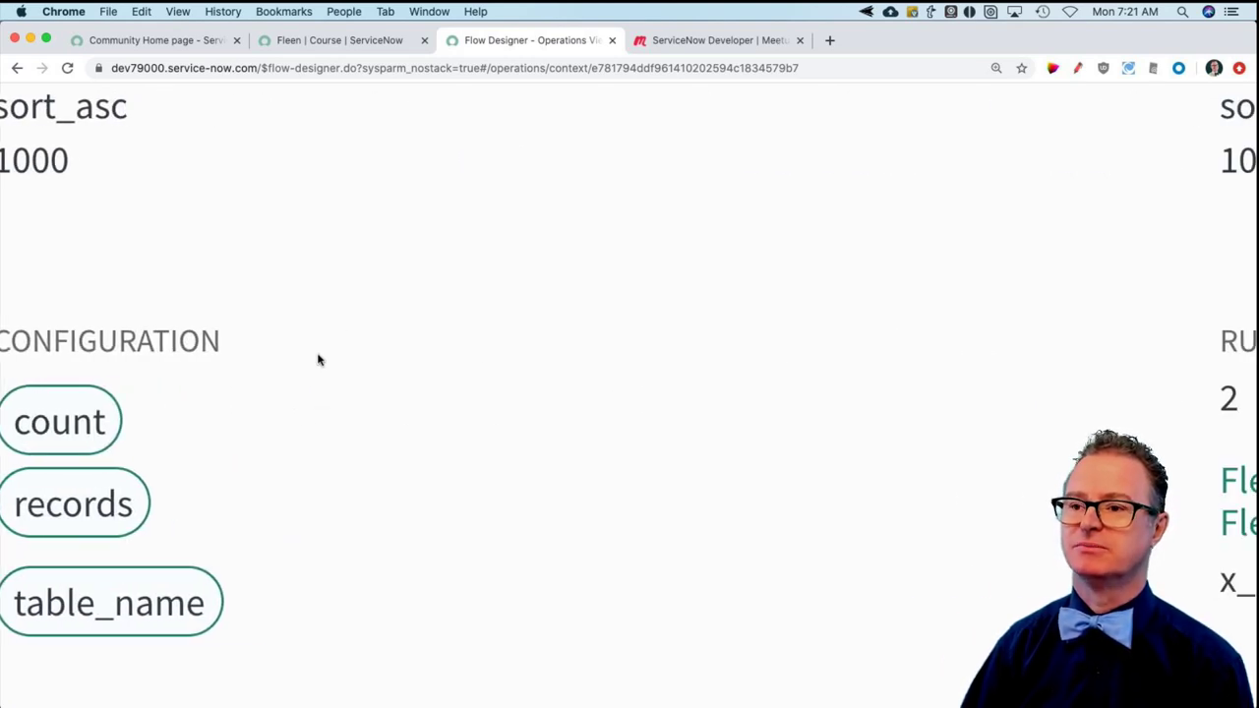
pyautogui.scroll(-5, 274, 398)
pyautogui.scroll(-3, 515, 456)
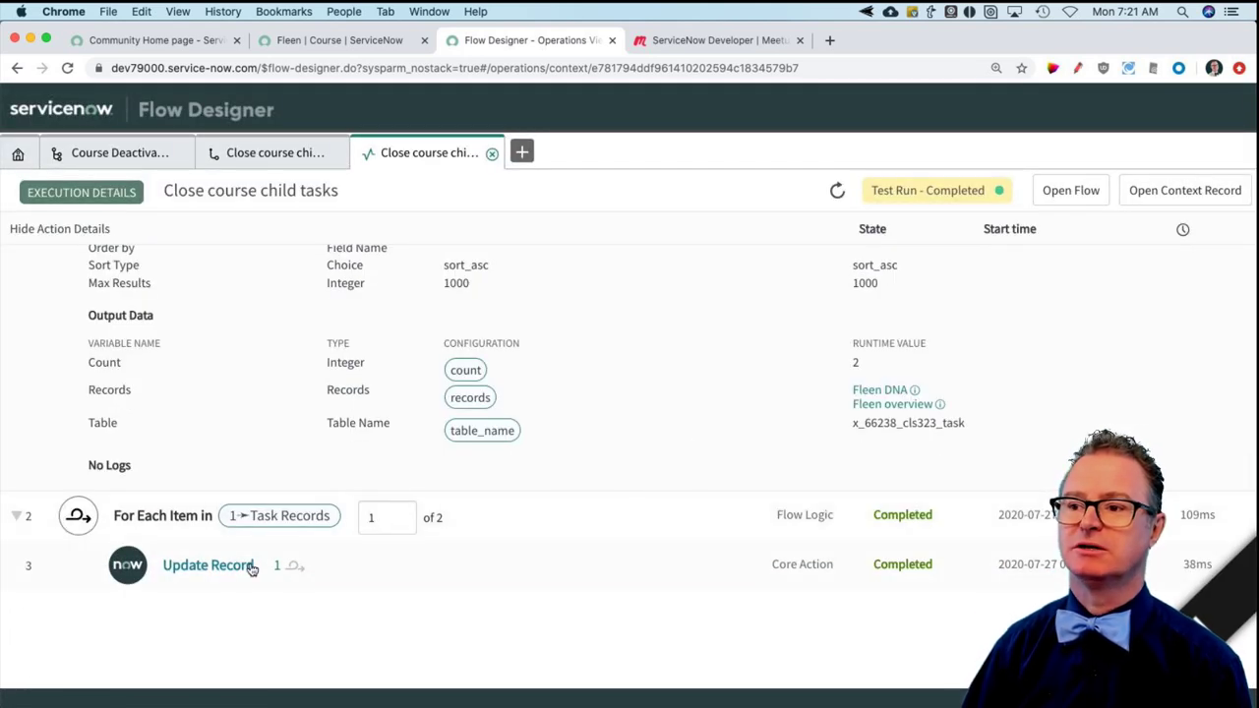
# - Expand the Update Record action's details and examine its configuration and runtime values for both iterations of the For Each loop
pyautogui.click(372, 577)
pyautogui.scroll(-3, 537, 509)
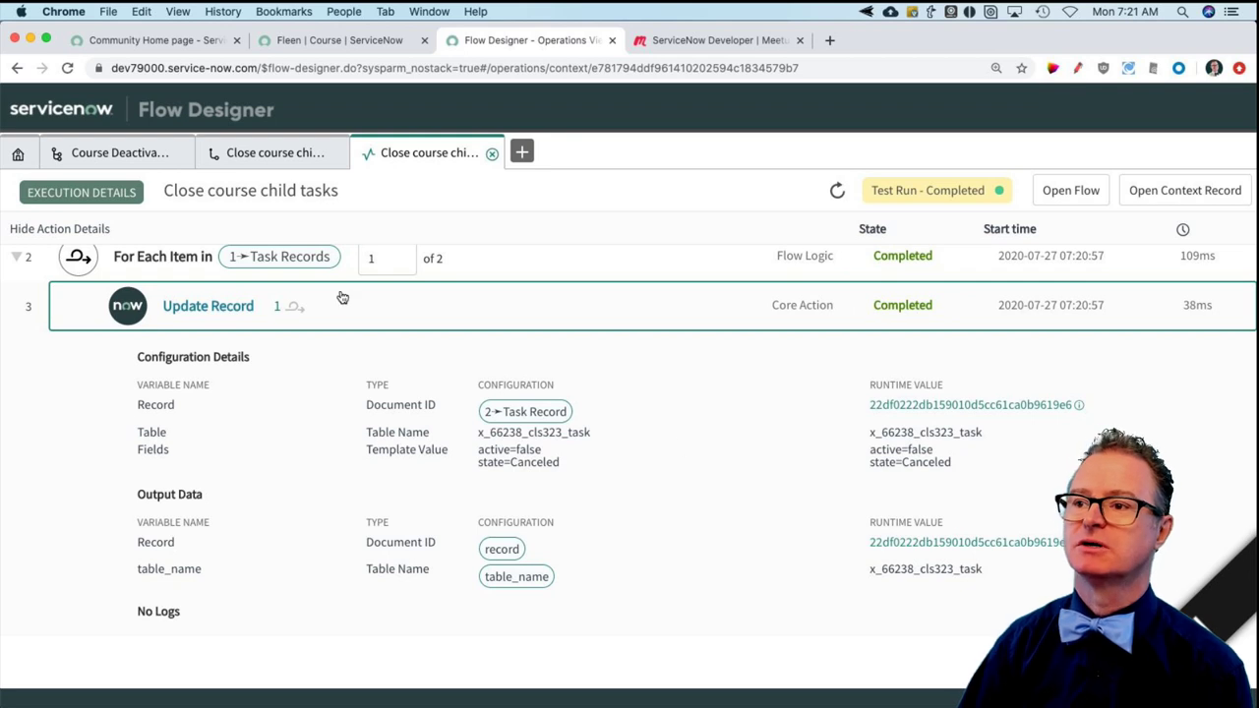
pyautogui.click(401, 257)
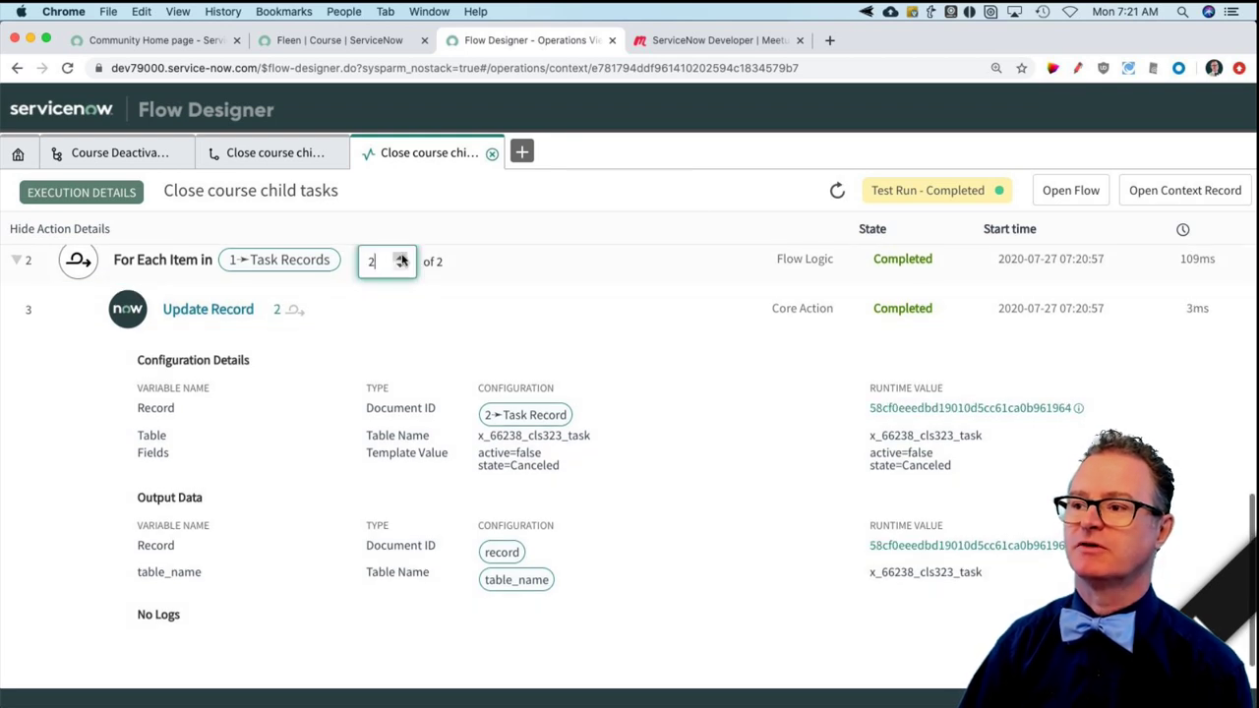
pyautogui.click(401, 268)
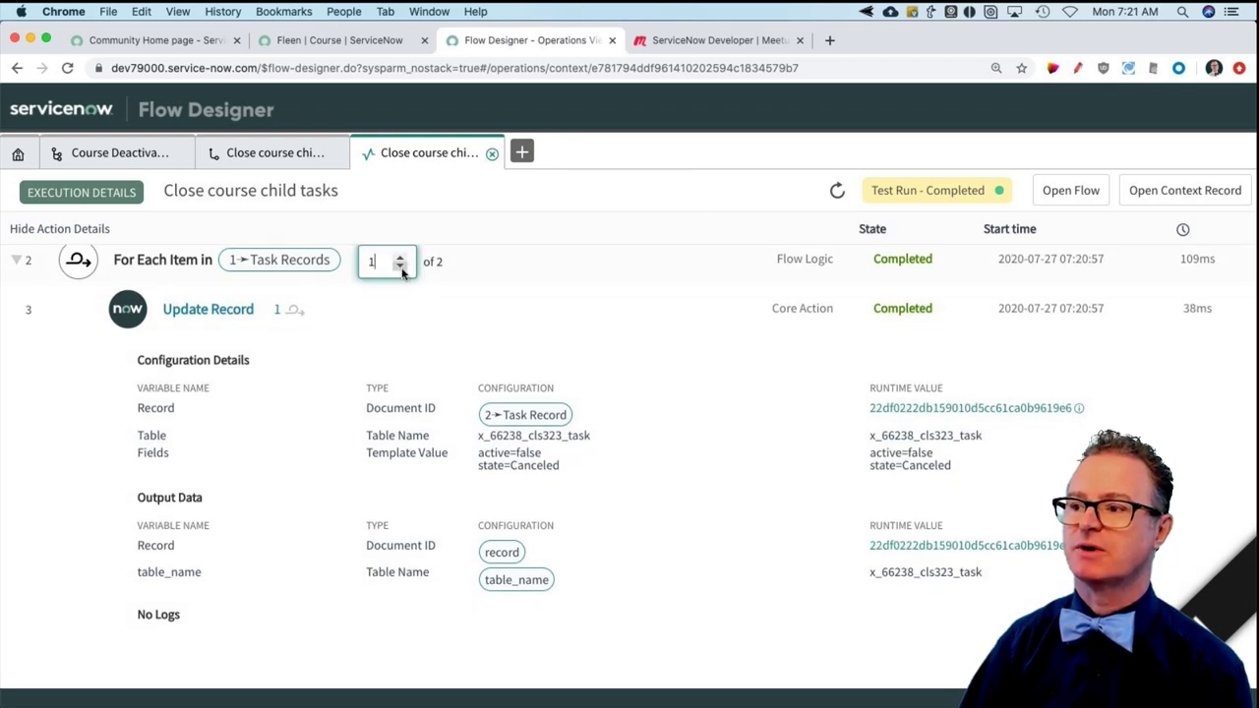
pyautogui.click(867, 551)
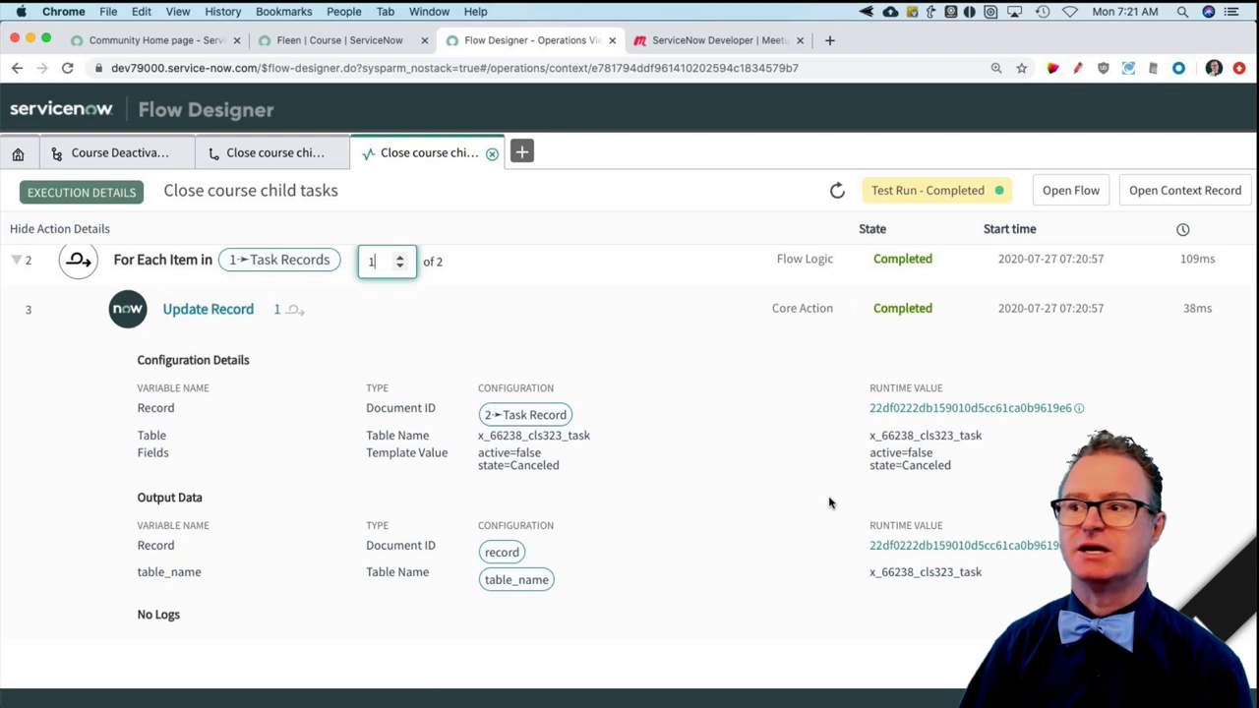
pyautogui.click(400, 258)
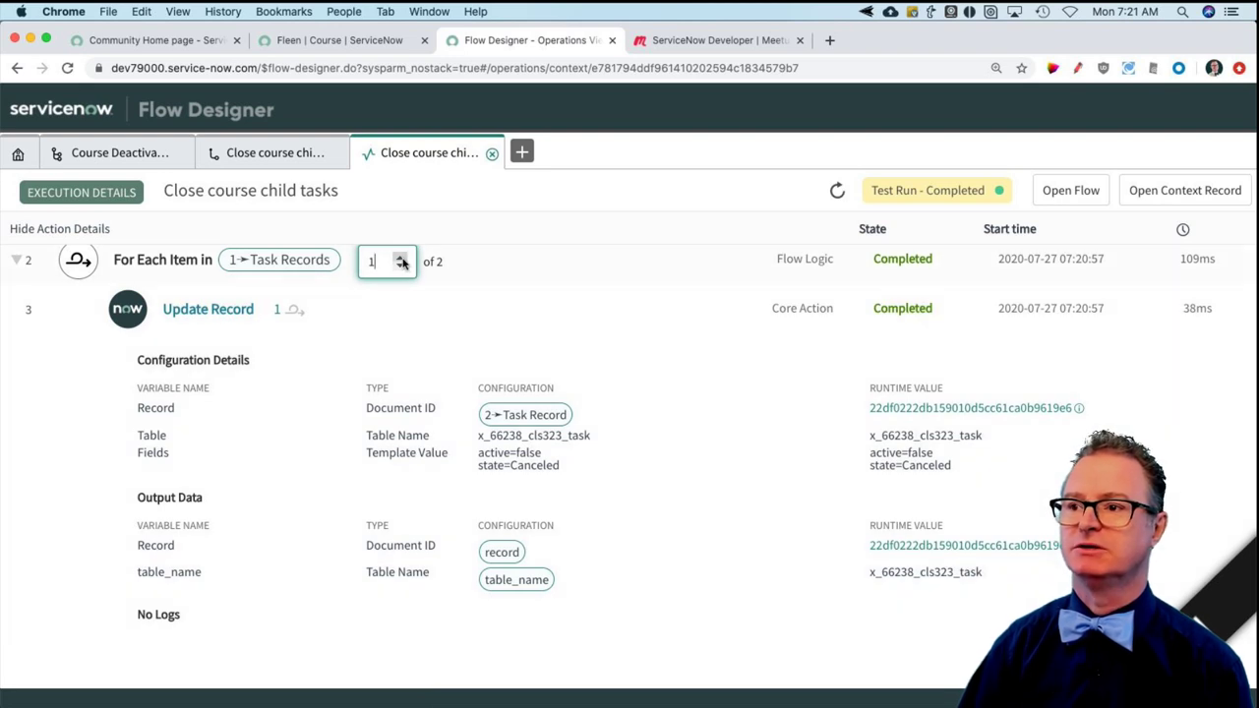
pyautogui.click(401, 270)
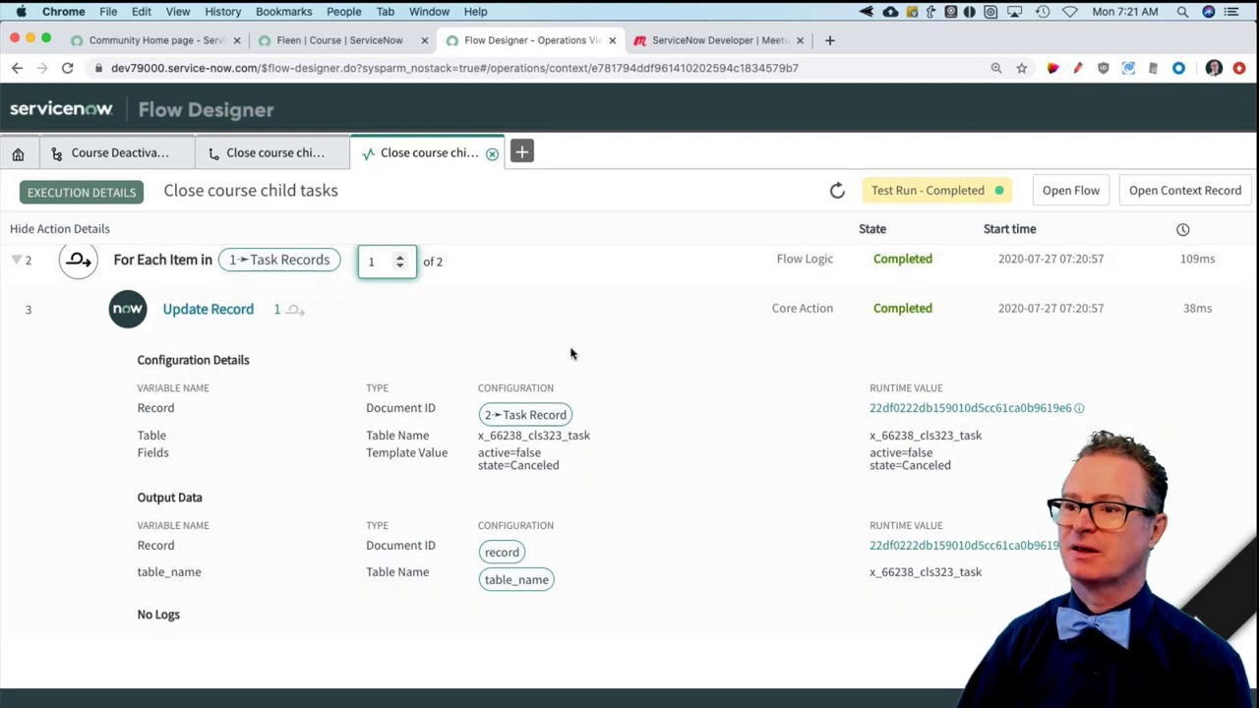
pyautogui.scroll(5, 570, 354)
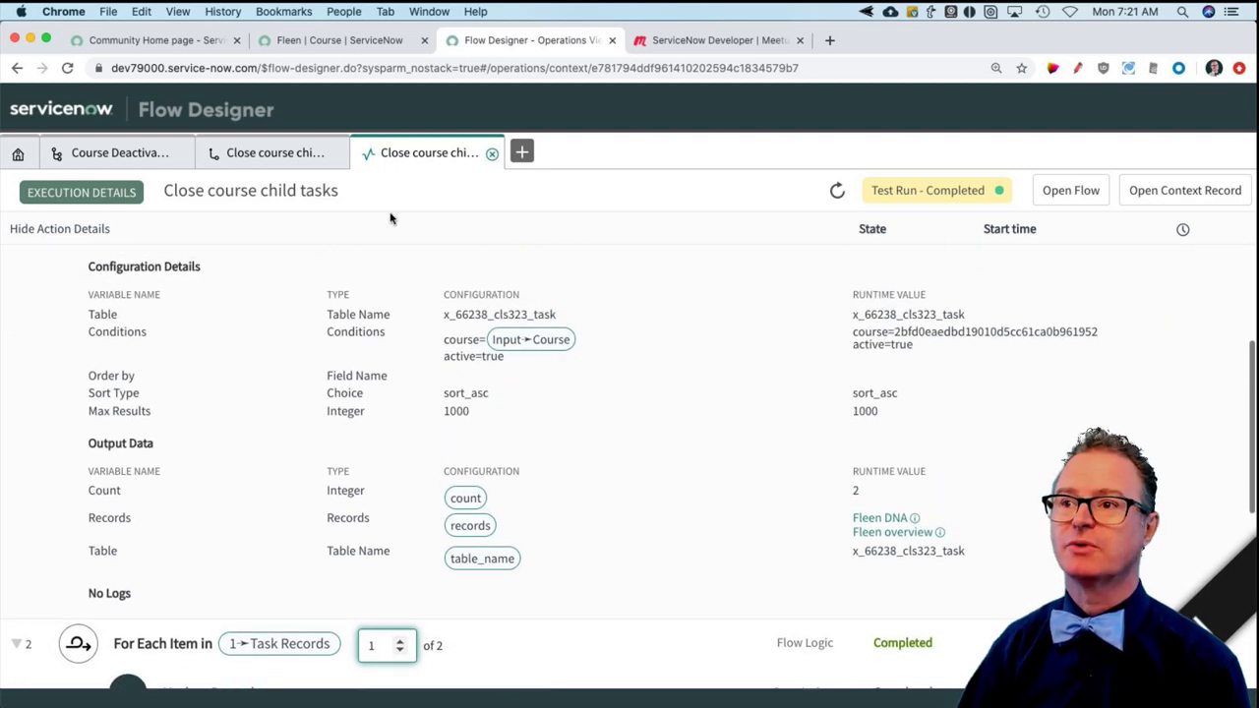
# - Return to the Fleen course record and refresh its related task list
pyautogui.hotkey('ctrl', 'shift', 'Tab')
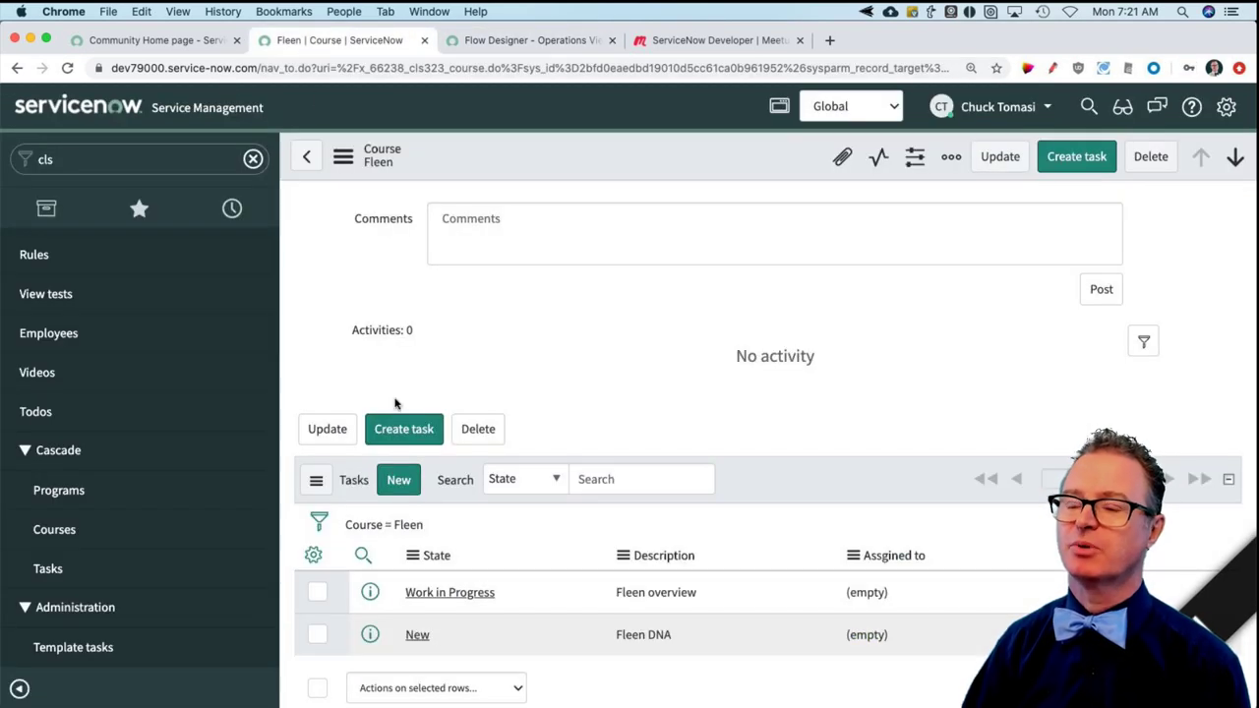
pyautogui.scroll(-2, 440, 526)
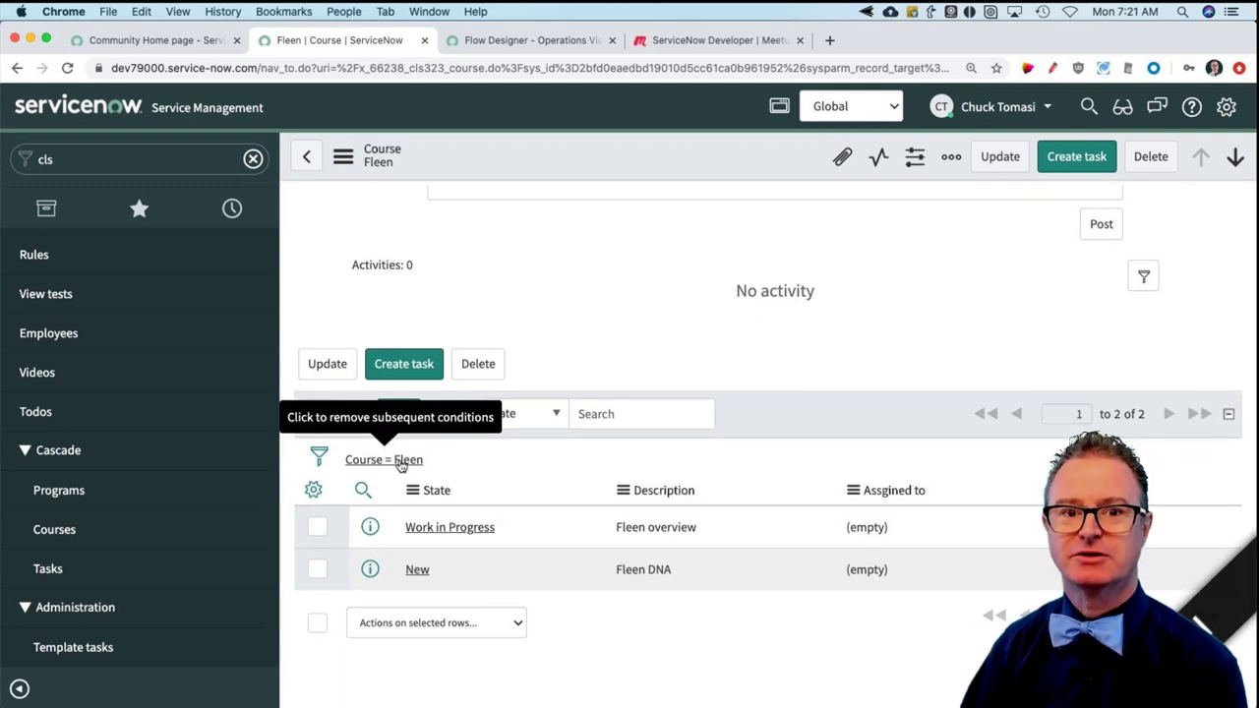
pyautogui.click(401, 465)
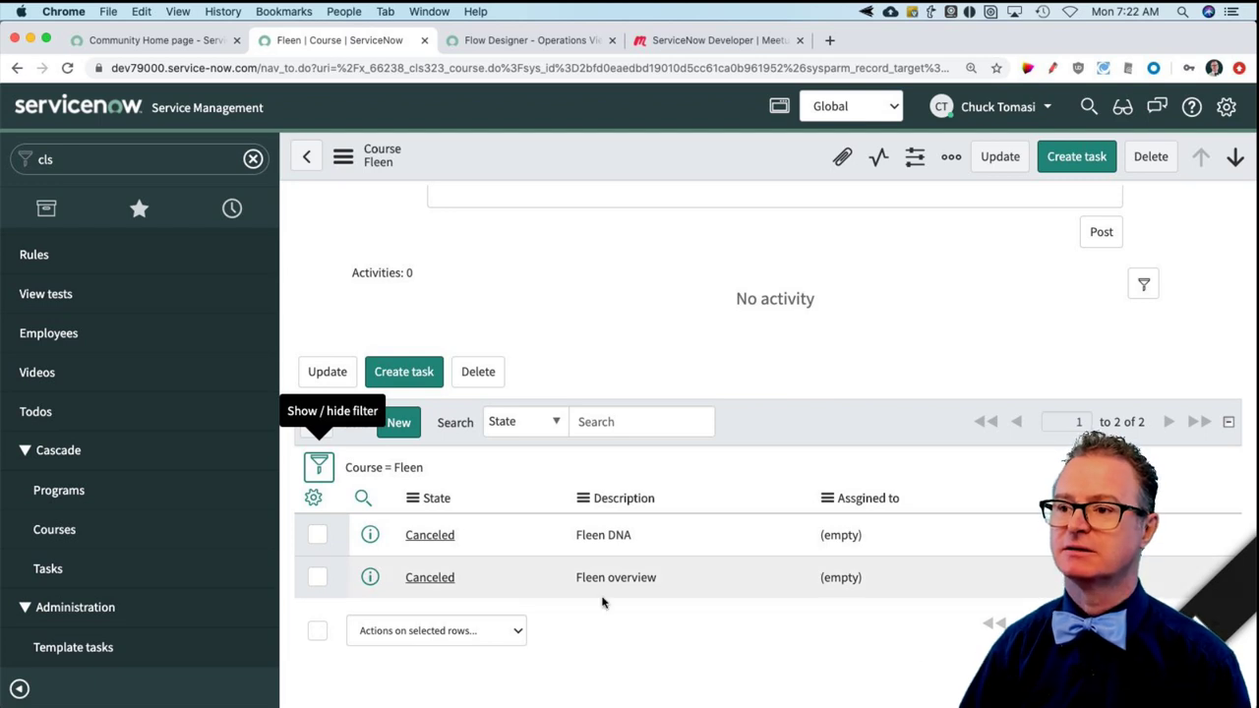
# - Set the Fleen DNA task's State to Work in Progress directly in the related task list
pyautogui.click(481, 535)
pyautogui.doubleClick(481, 536)
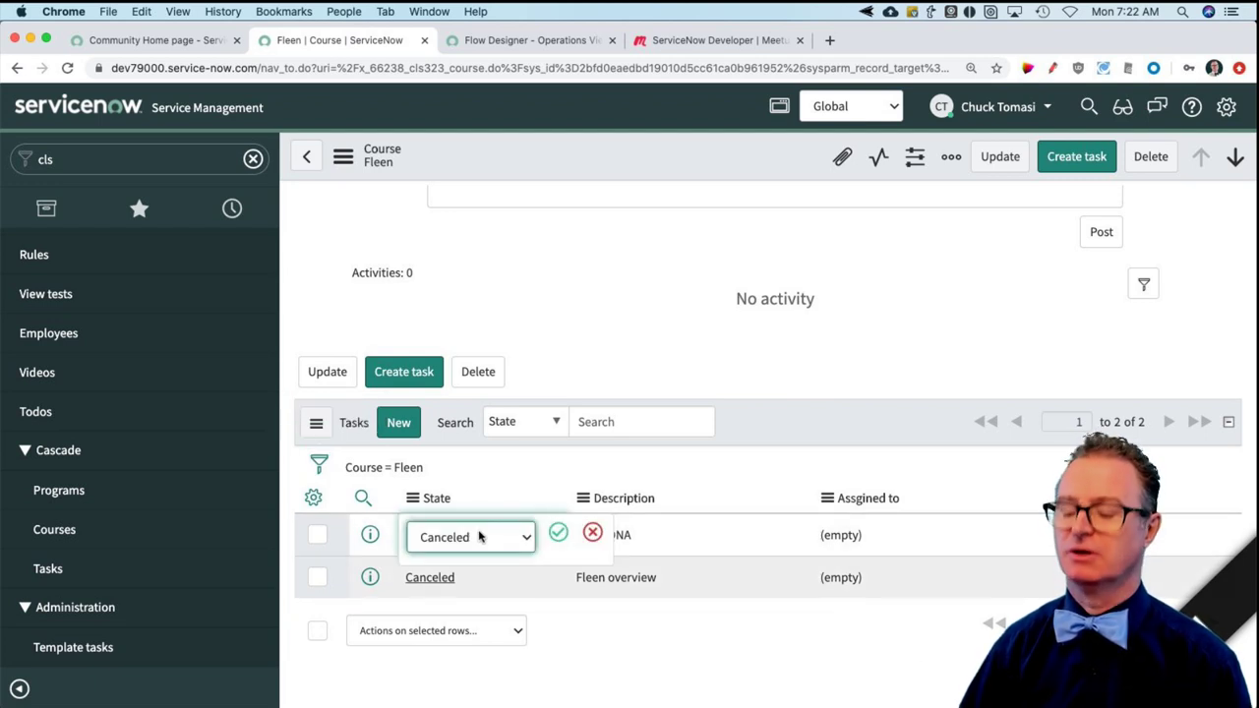
pyautogui.press('w')
pyautogui.press('Return')
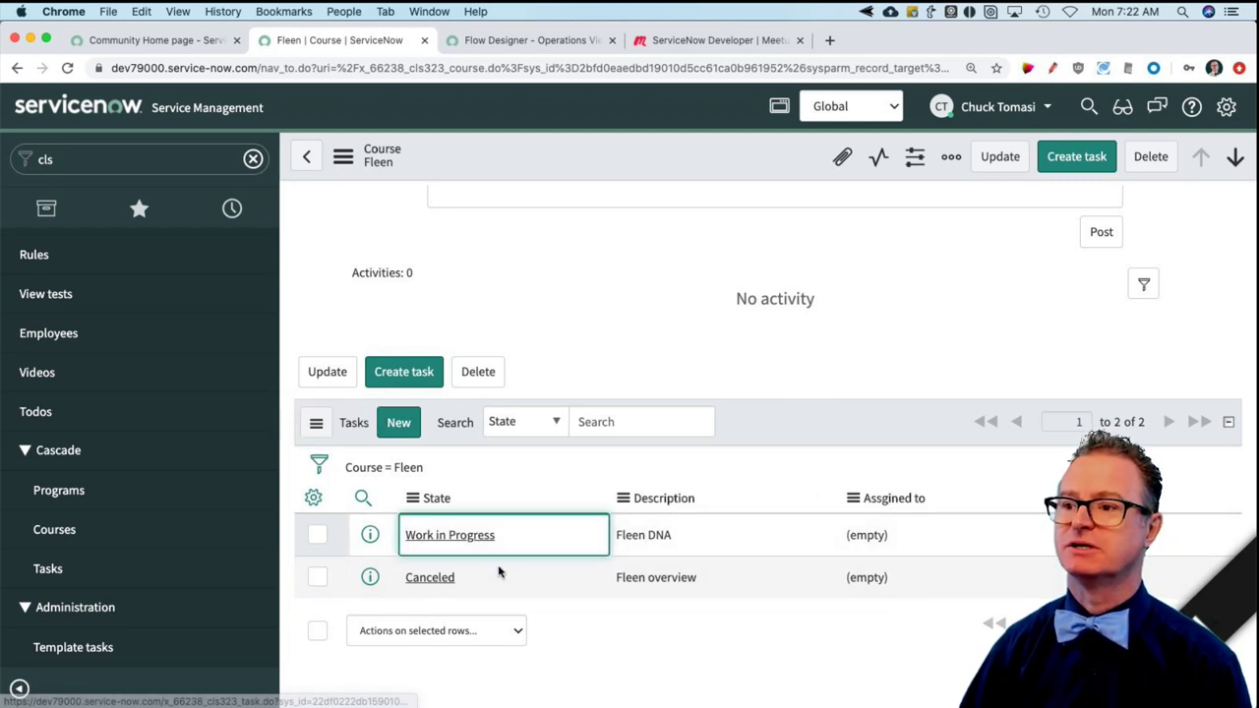
# - Try to set the Fleen overview task's State to New in the related task list
pyautogui.click(500, 577)
pyautogui.doubleClick(501, 577)
pyautogui.click(502, 580)
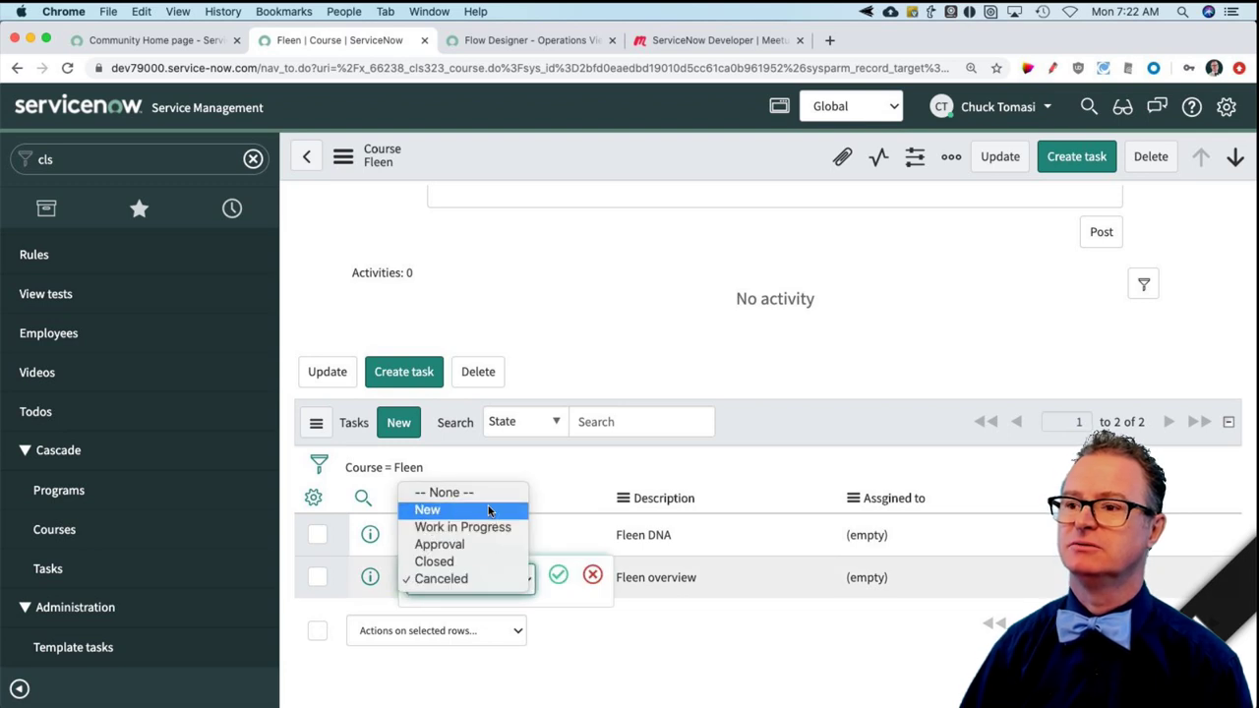
pyautogui.click(489, 511)
pyautogui.click(592, 574)
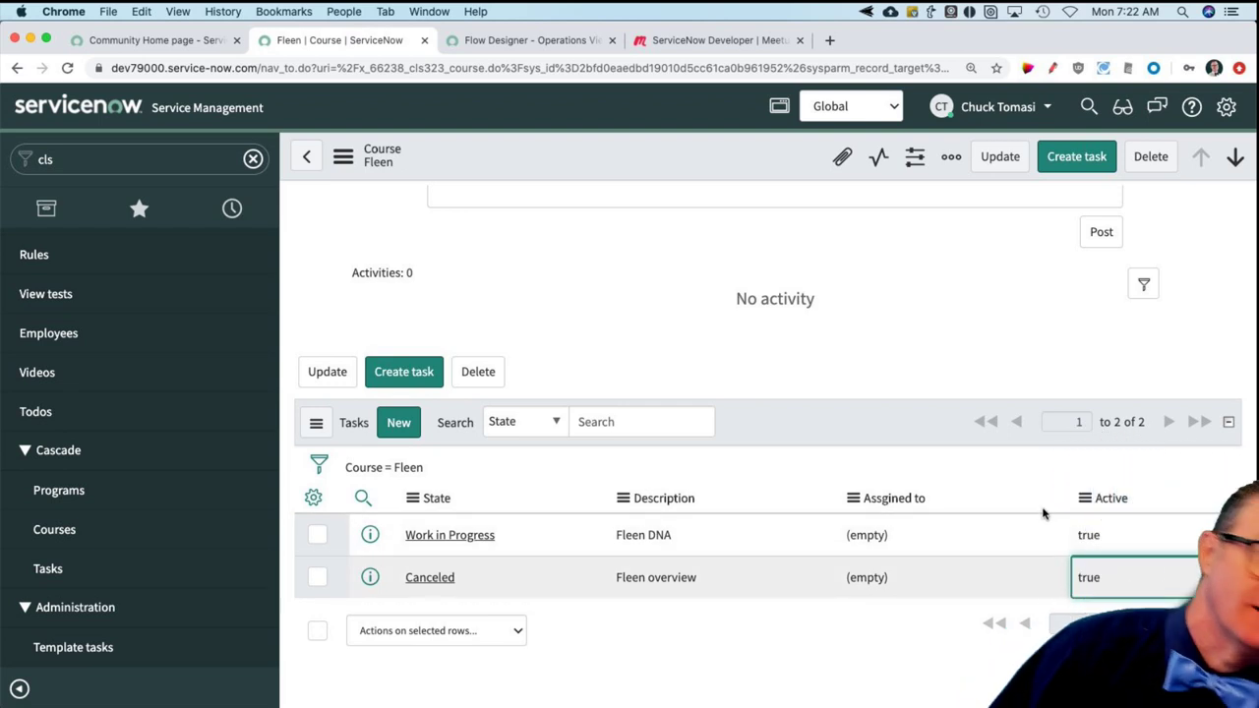
# - Return to Flow Designer, close the execution details and the test dialog, and publish the Close course child tasks subflow
pyautogui.scroll(3, 782, 390)
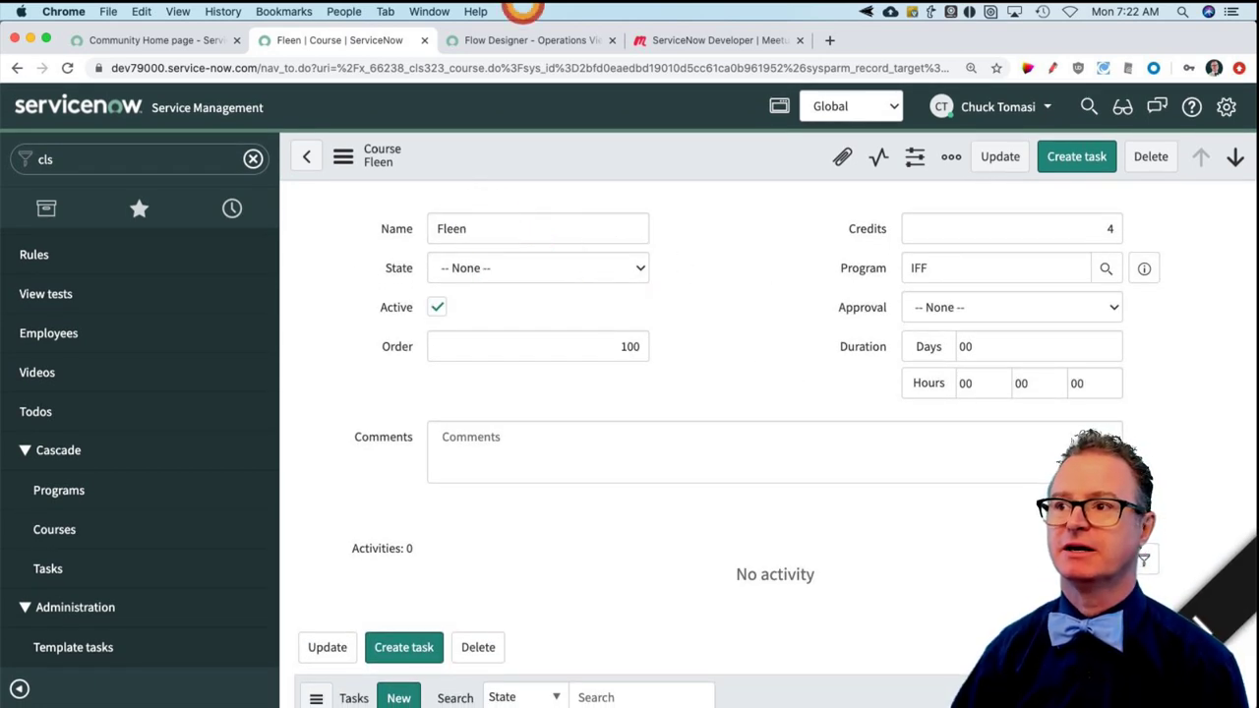
pyautogui.click(498, 41)
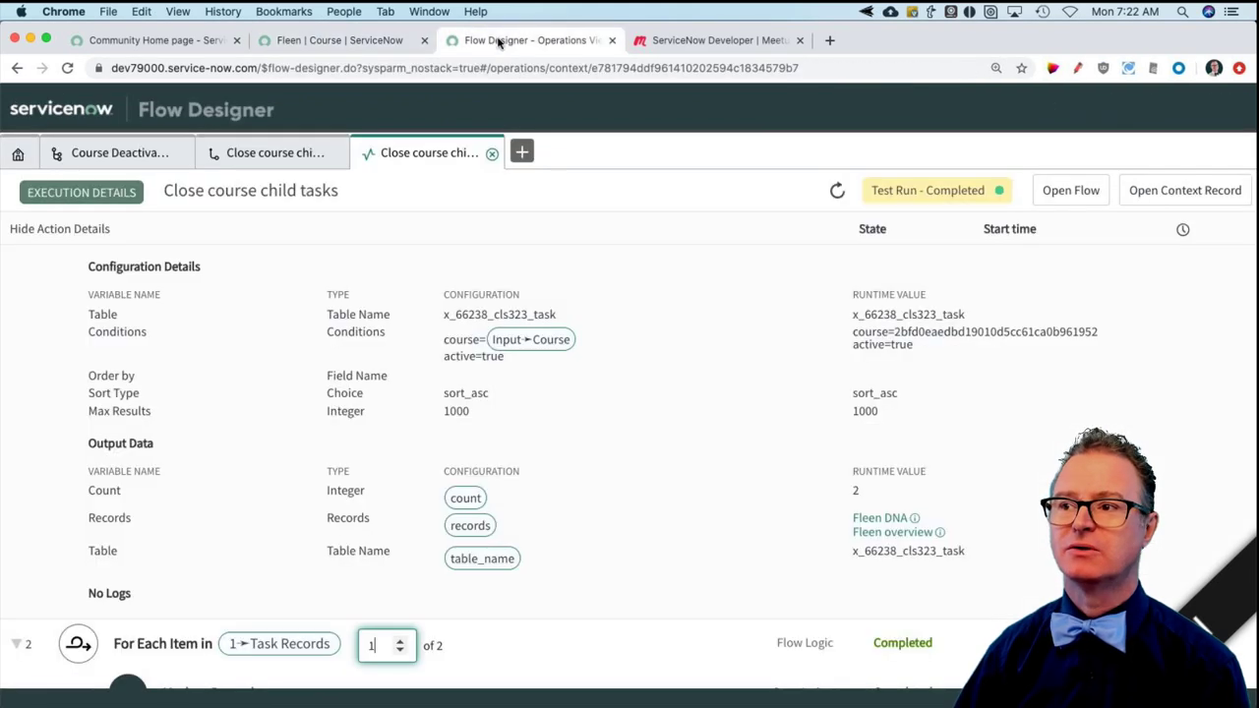
pyautogui.click(492, 154)
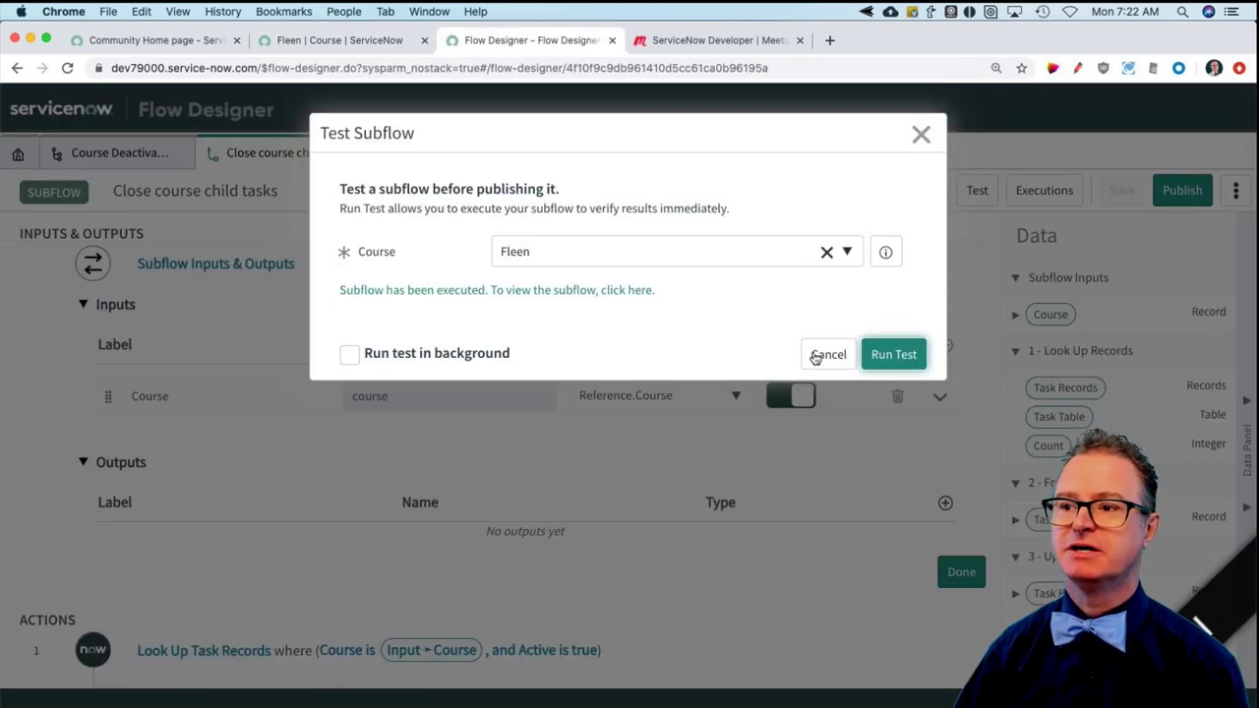
pyautogui.click(827, 354)
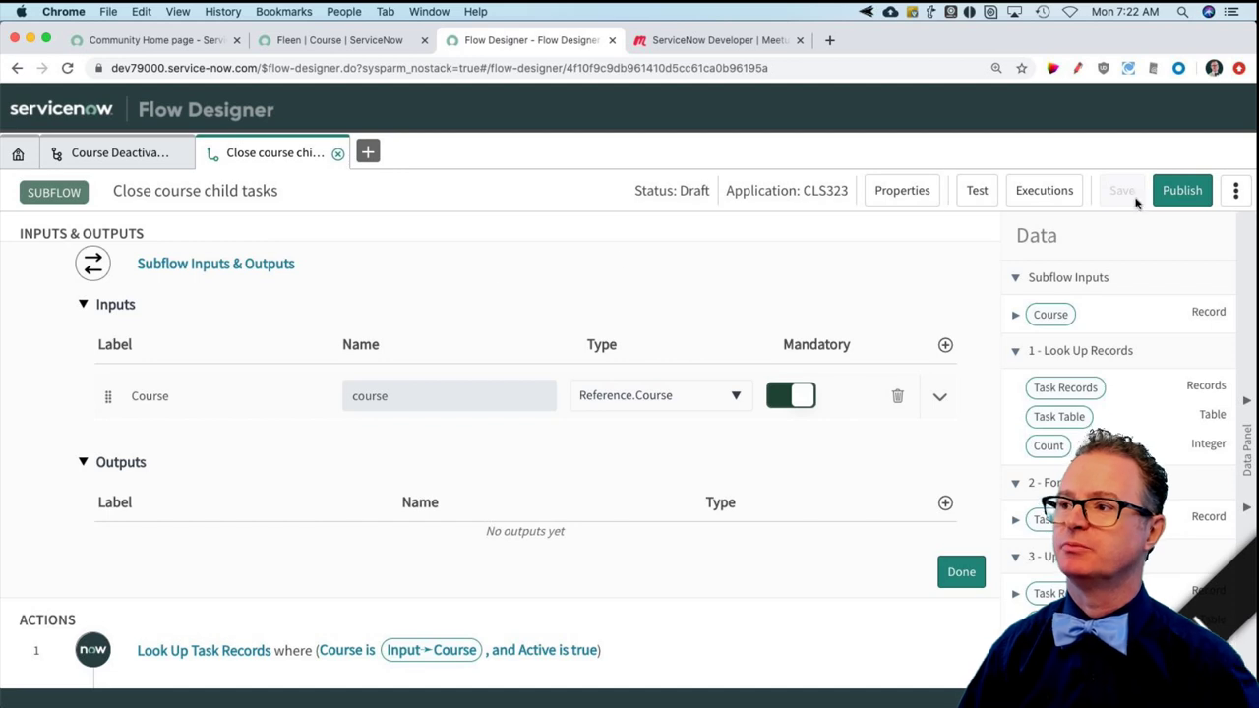
pyautogui.click(1185, 192)
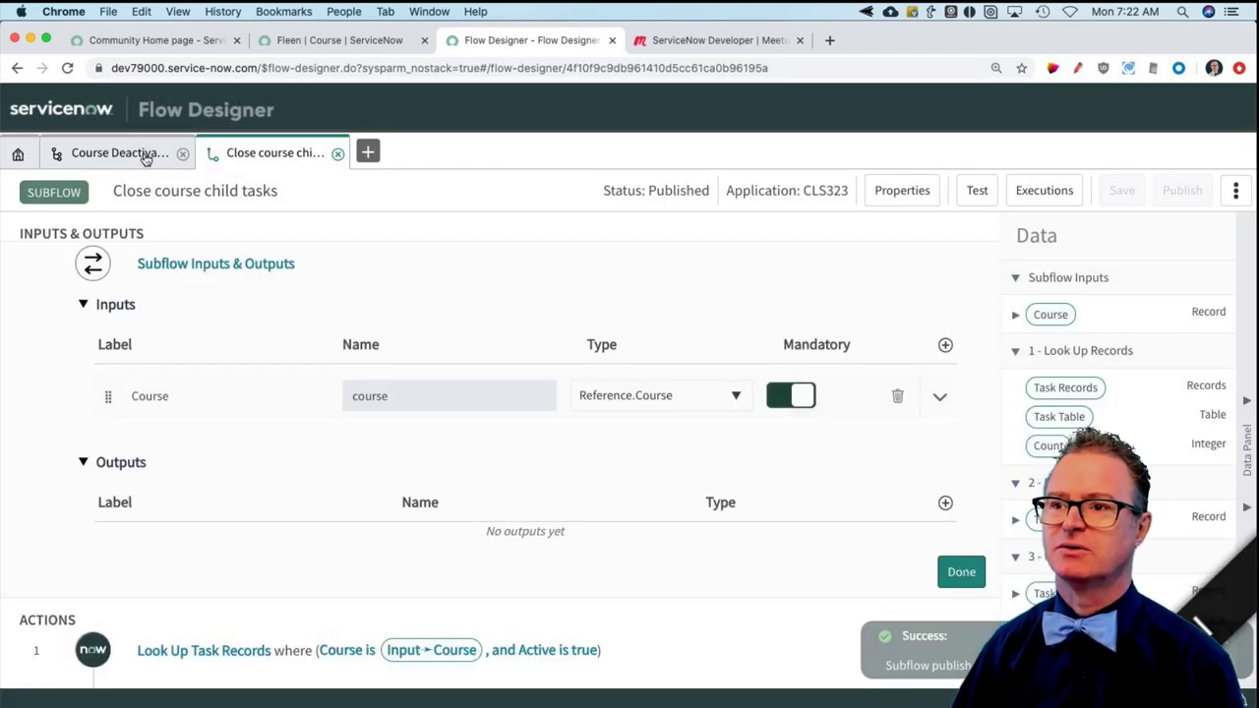
# - Add the CLS323 subflow Close course child tasks as the first action of the Course Deactivated flow
pyautogui.click(144, 157)
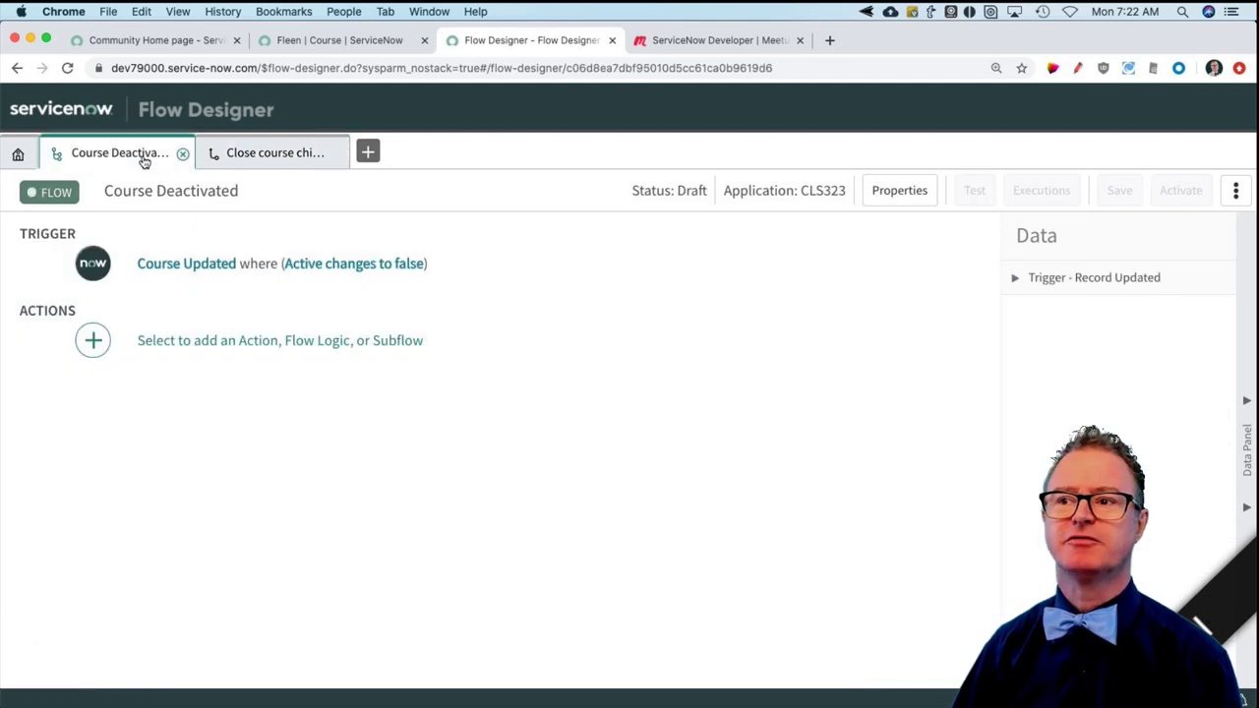
pyautogui.click(95, 347)
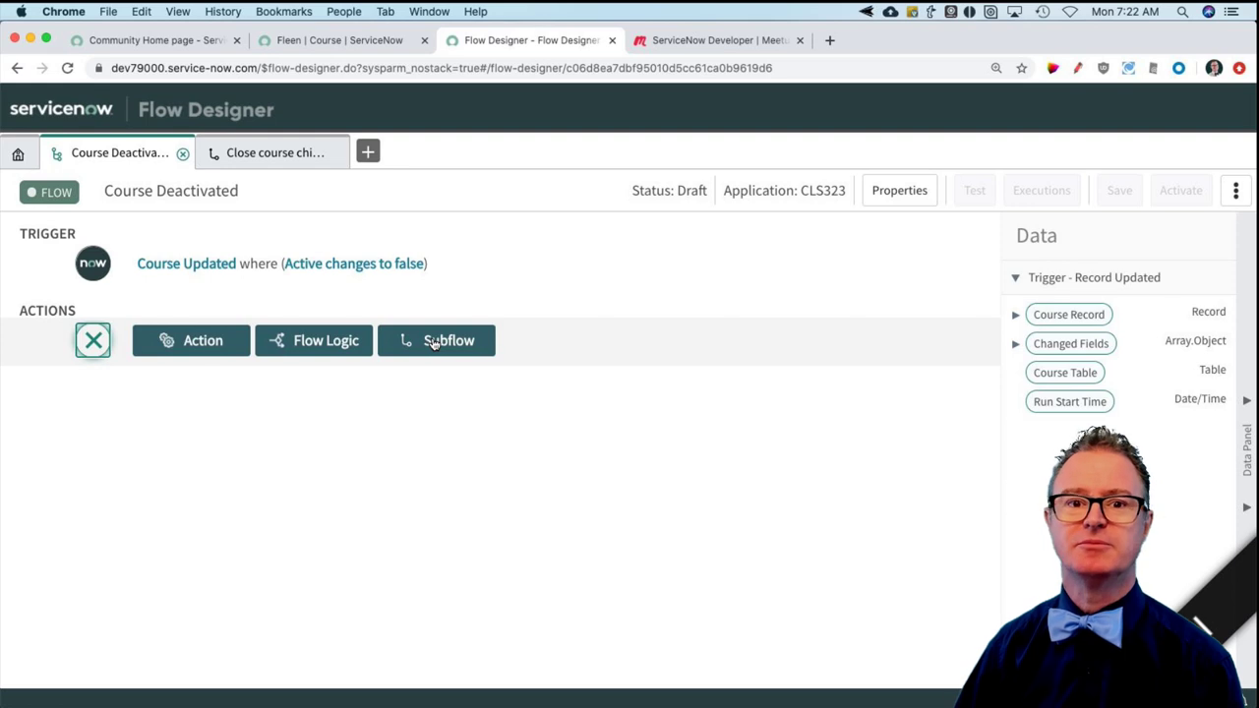
pyautogui.click(433, 342)
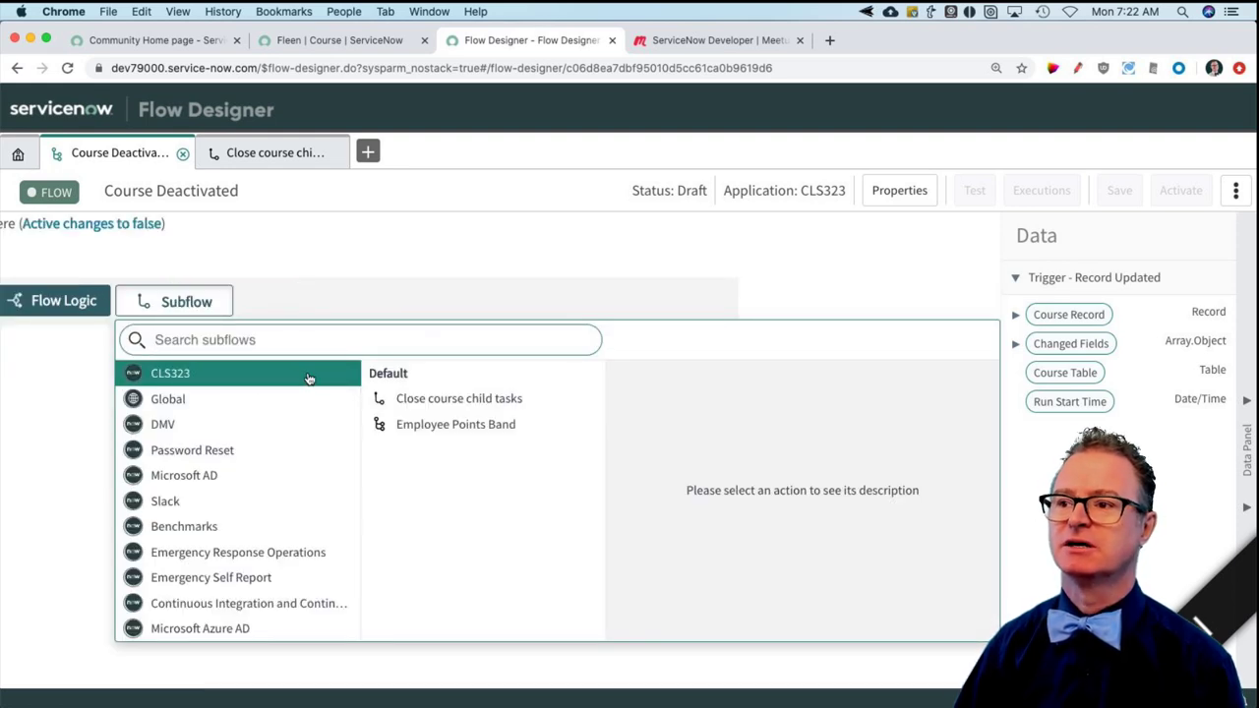
pyautogui.click(484, 396)
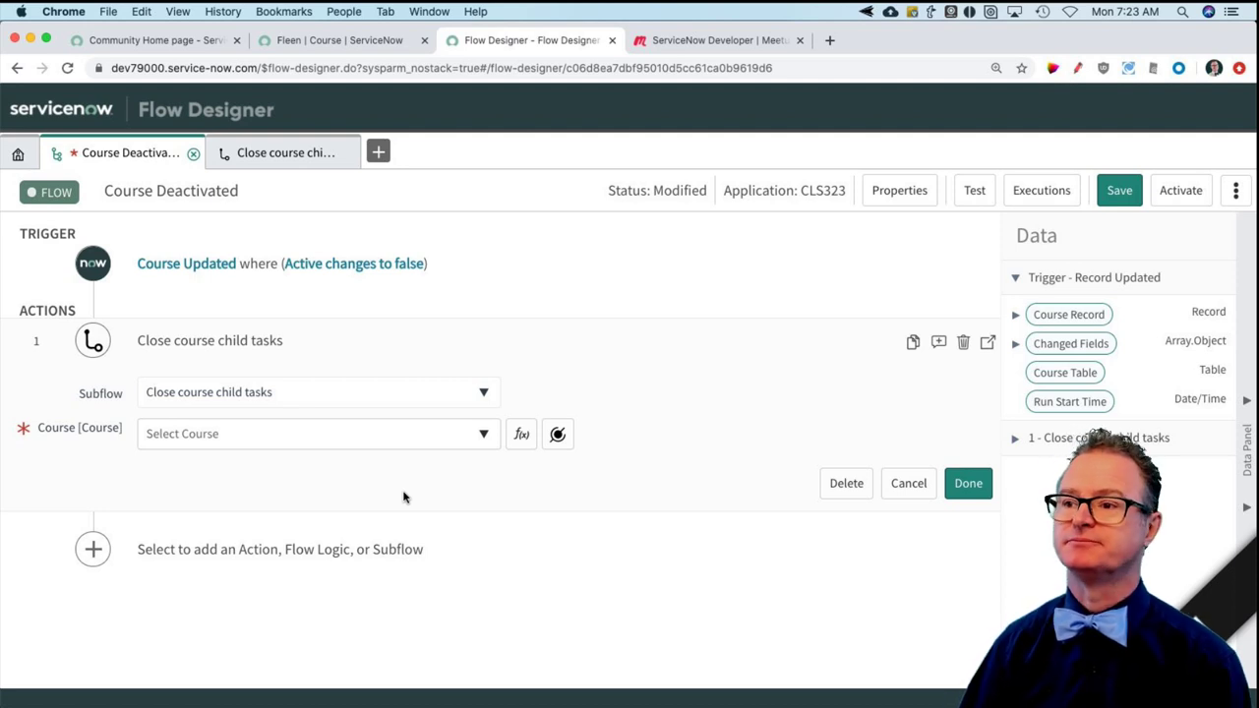
pyautogui.click(229, 439)
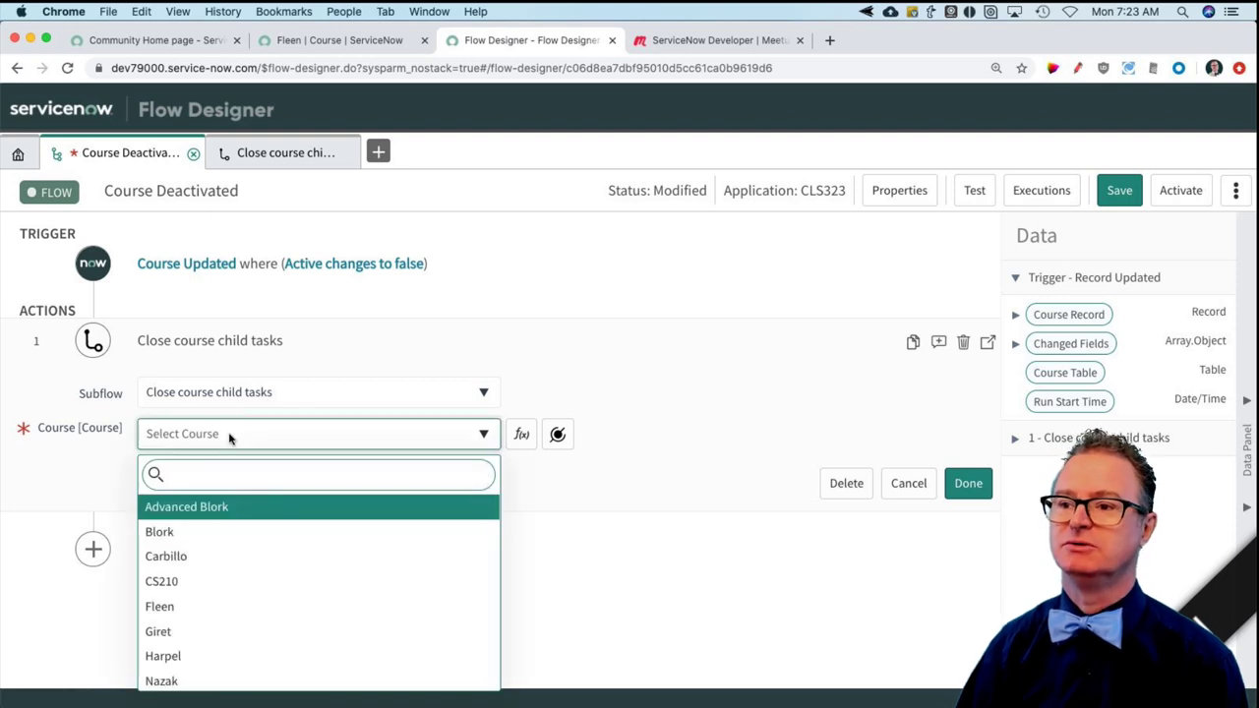
pyautogui.click(239, 606)
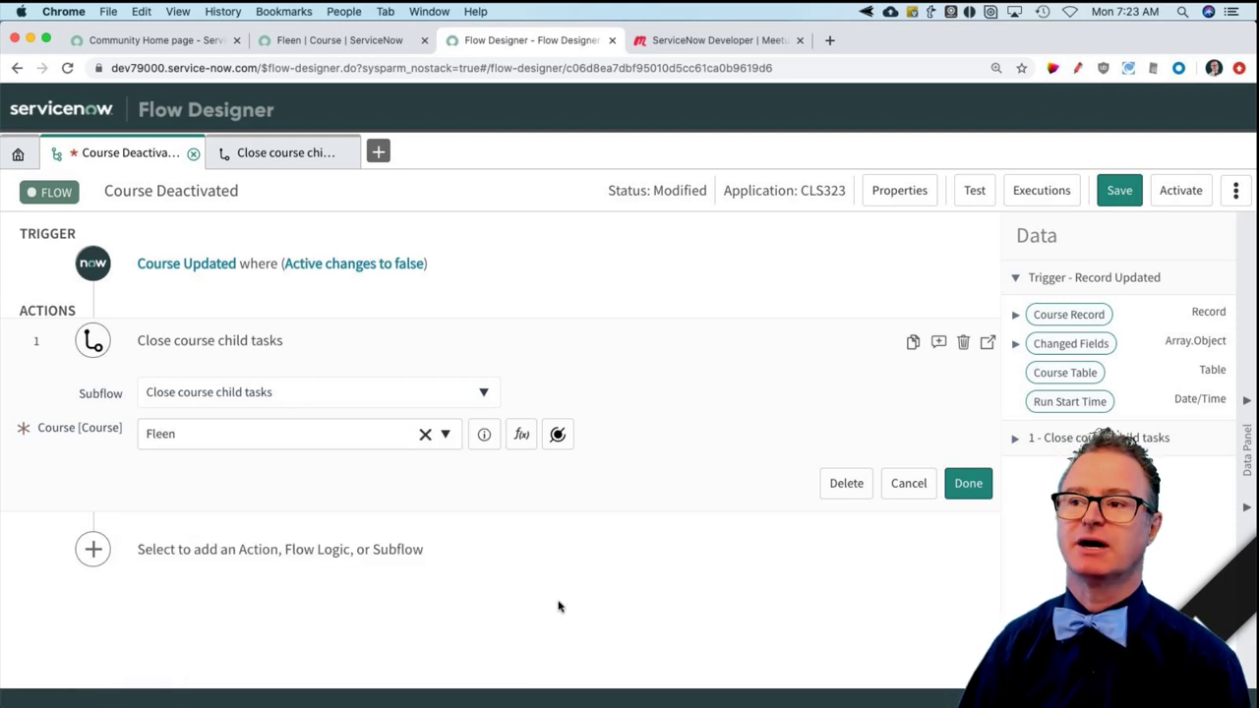
pyautogui.click(425, 435)
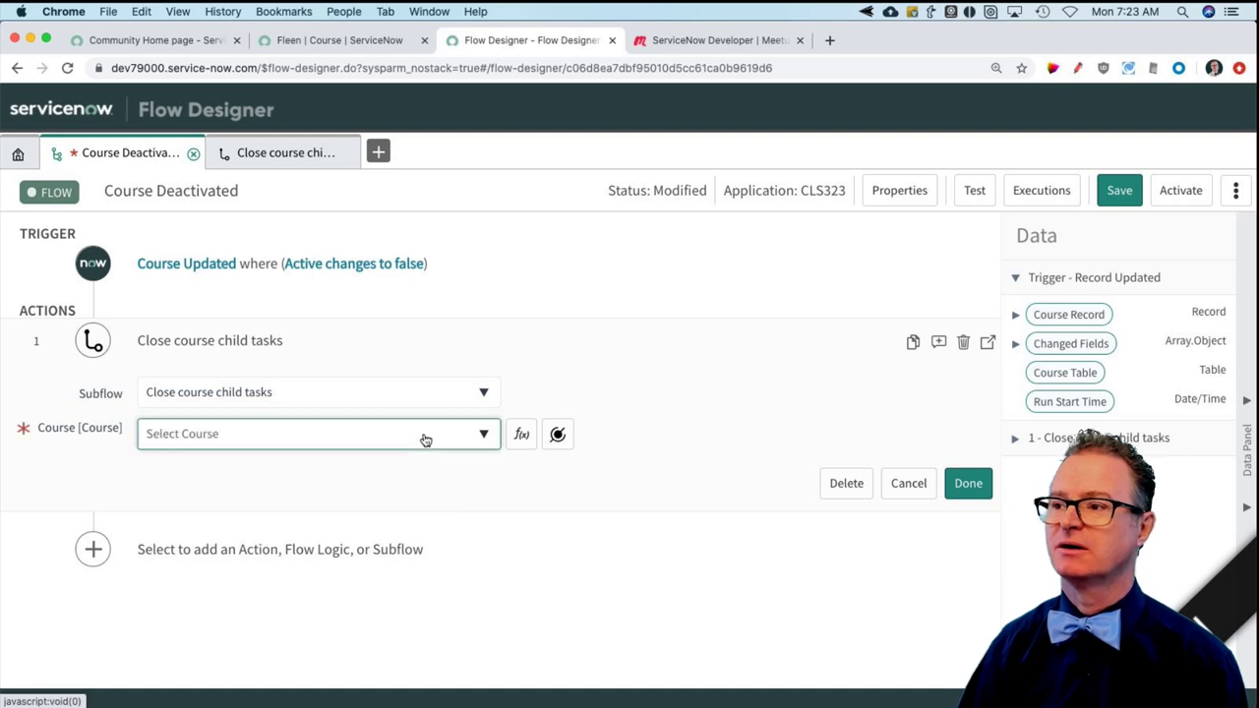
# - Pass the trigger's Course Record to the subflow's Course input, finish the action and save the flow
pyautogui.moveTo(1035, 312); pyautogui.dragTo(317, 429)
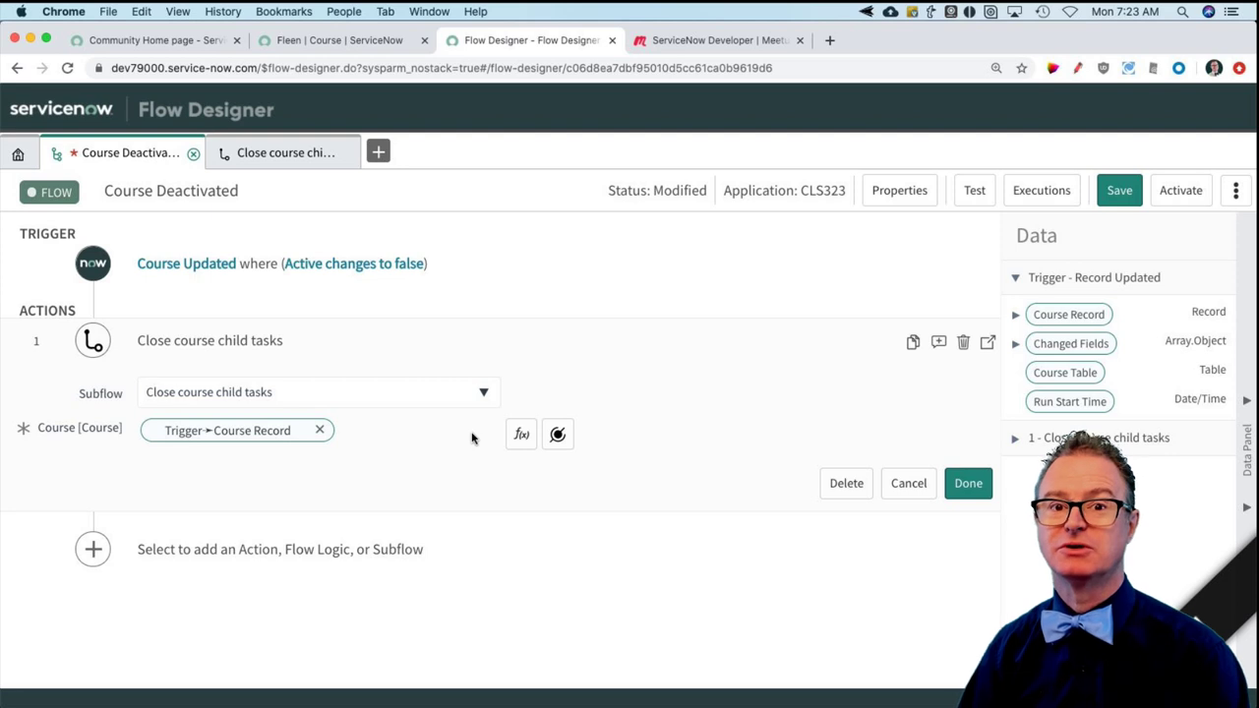
pyautogui.click(970, 486)
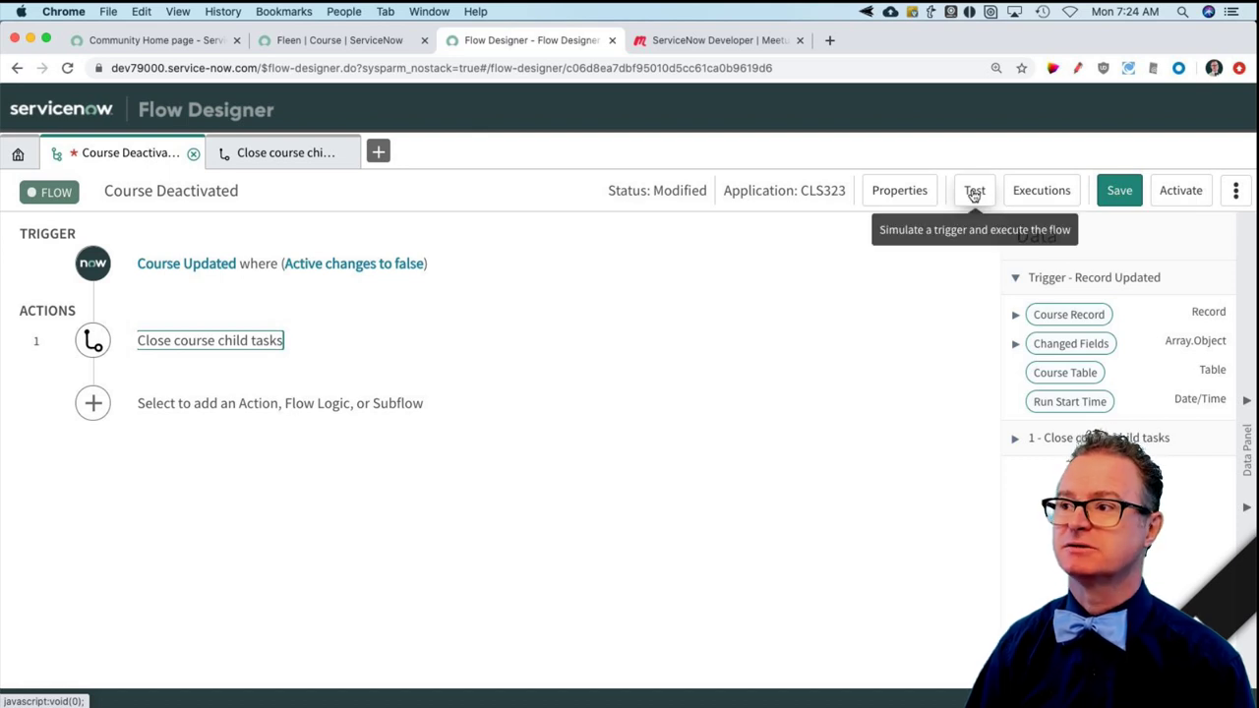
pyautogui.click(1113, 189)
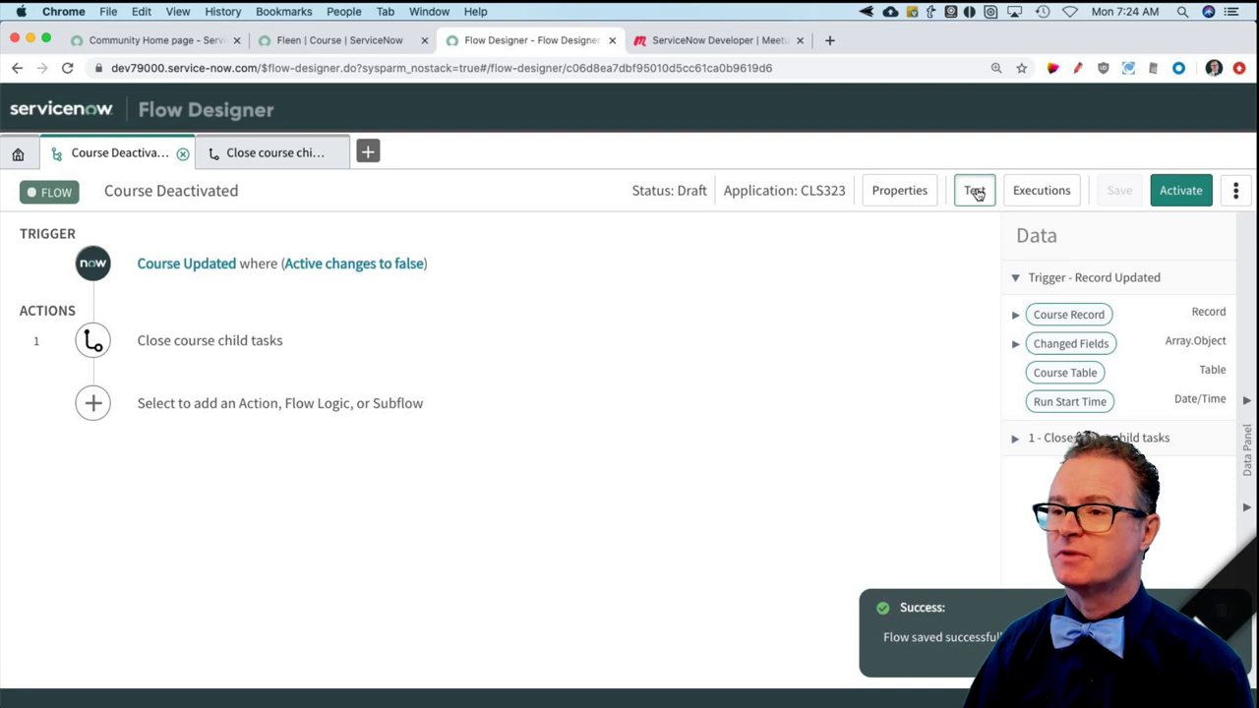
# - Run a test of the Course Deactivated flow using the Fleen course record
pyautogui.click(975, 192)
pyautogui.click(513, 256)
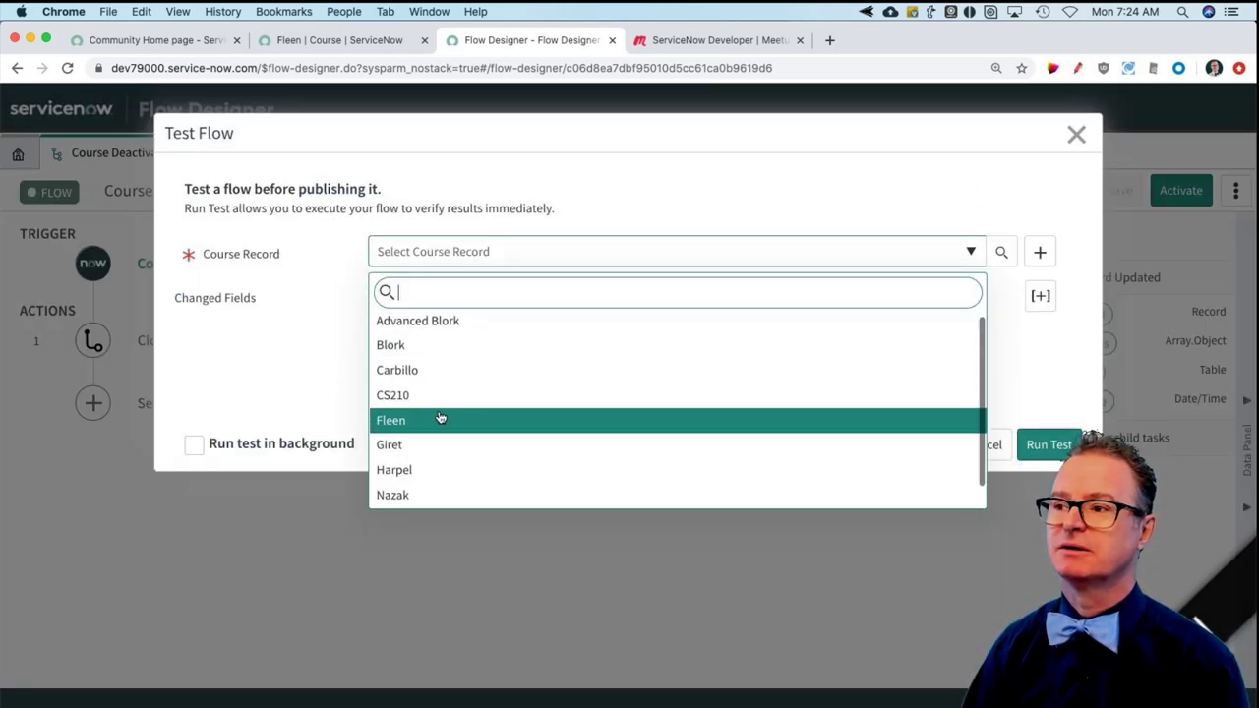
pyautogui.click(480, 420)
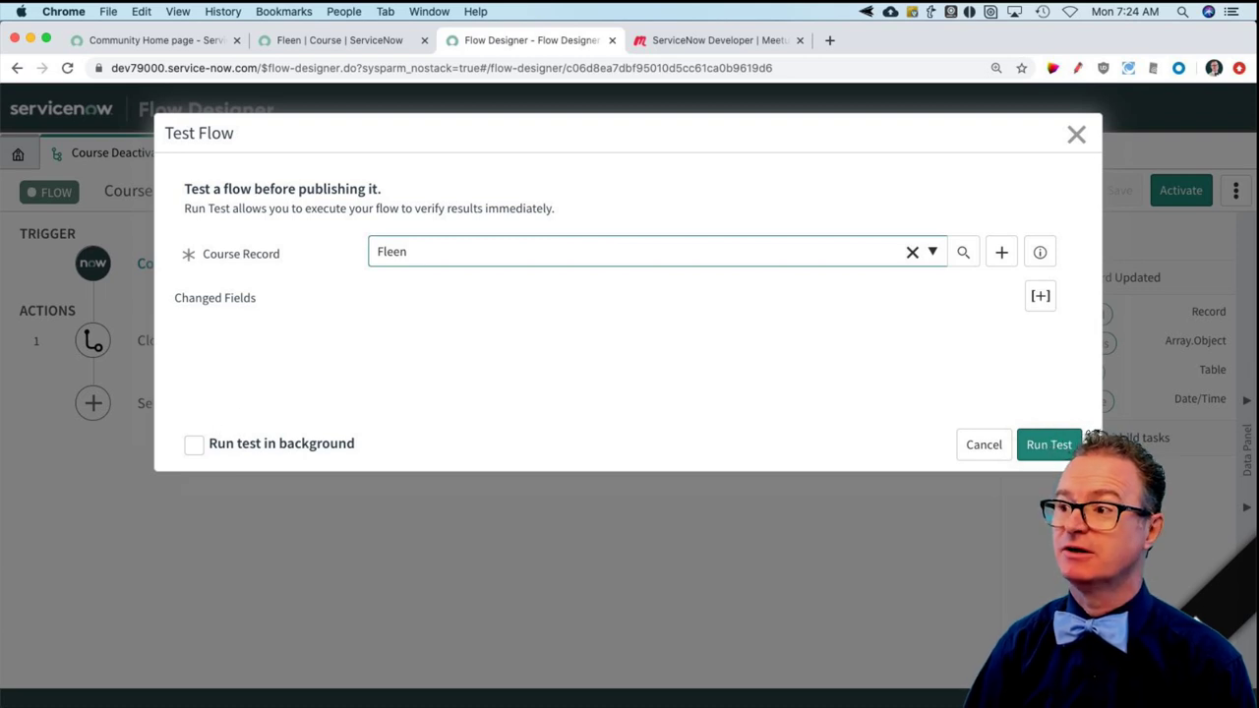
pyautogui.click(1050, 445)
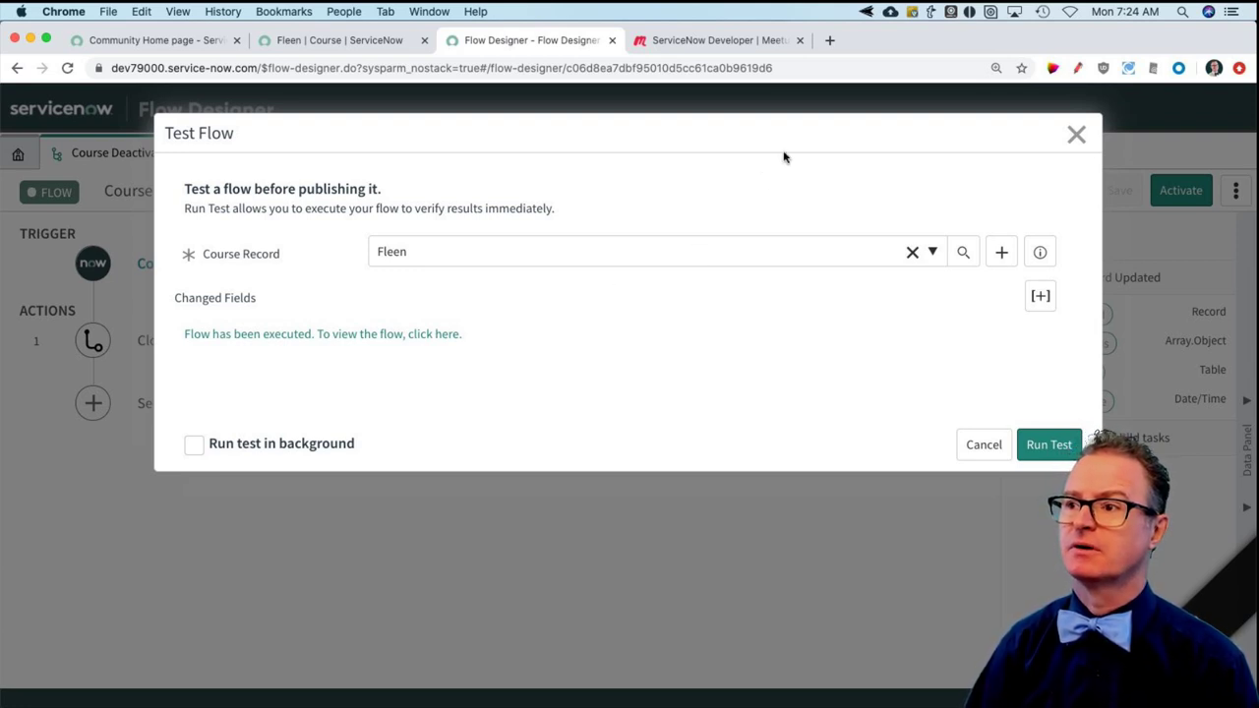
pyautogui.click(1049, 459)
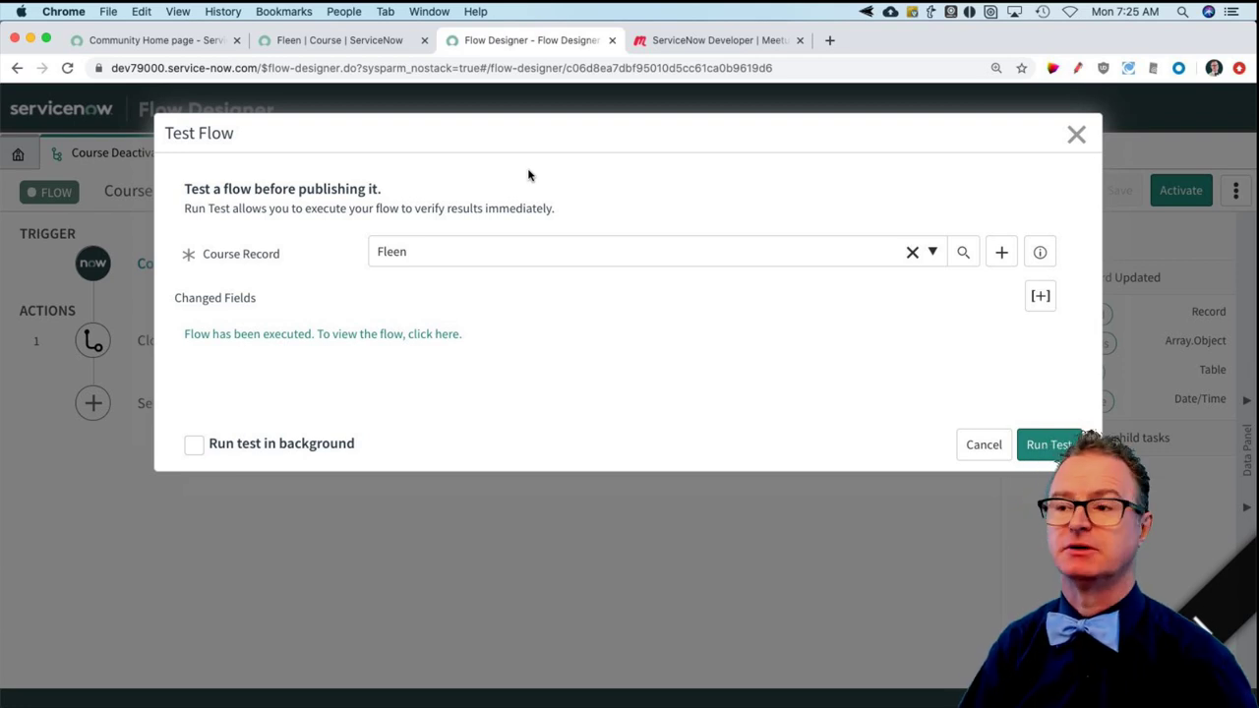
# - Open the test run's execution details and examine the Close course child tasks input and its Look Up Records configuration and output
pyautogui.click(350, 336)
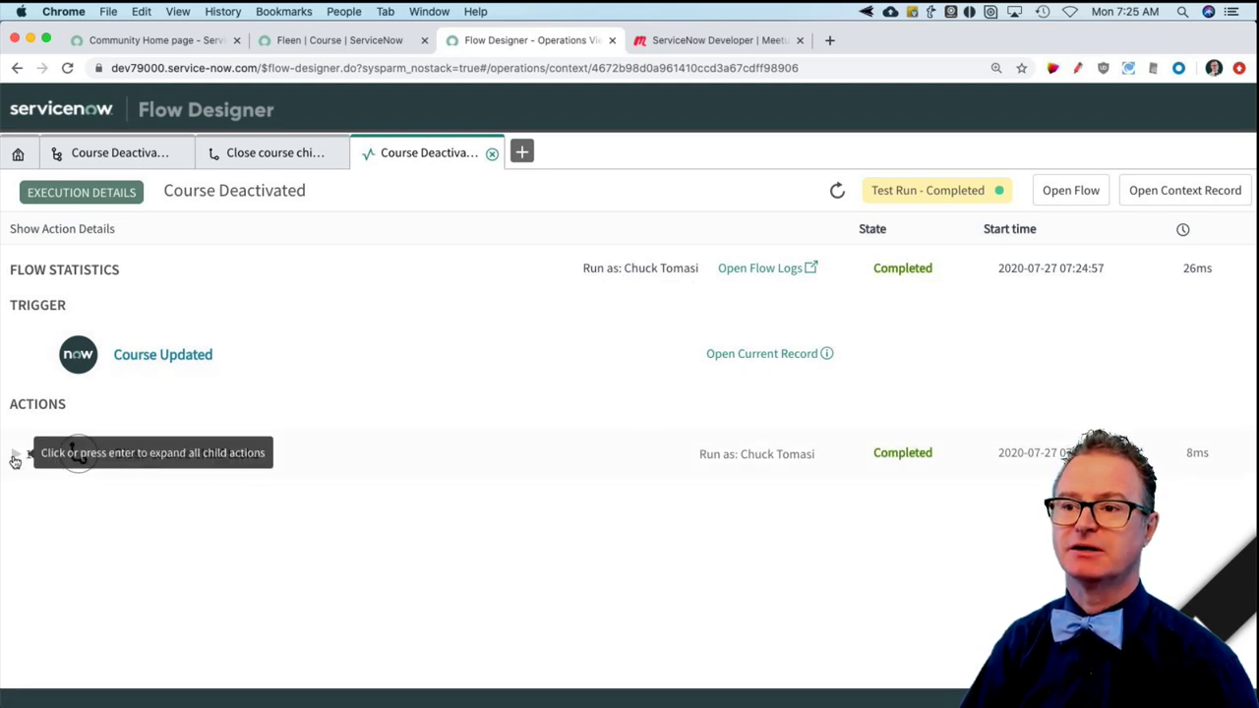
pyautogui.click(332, 471)
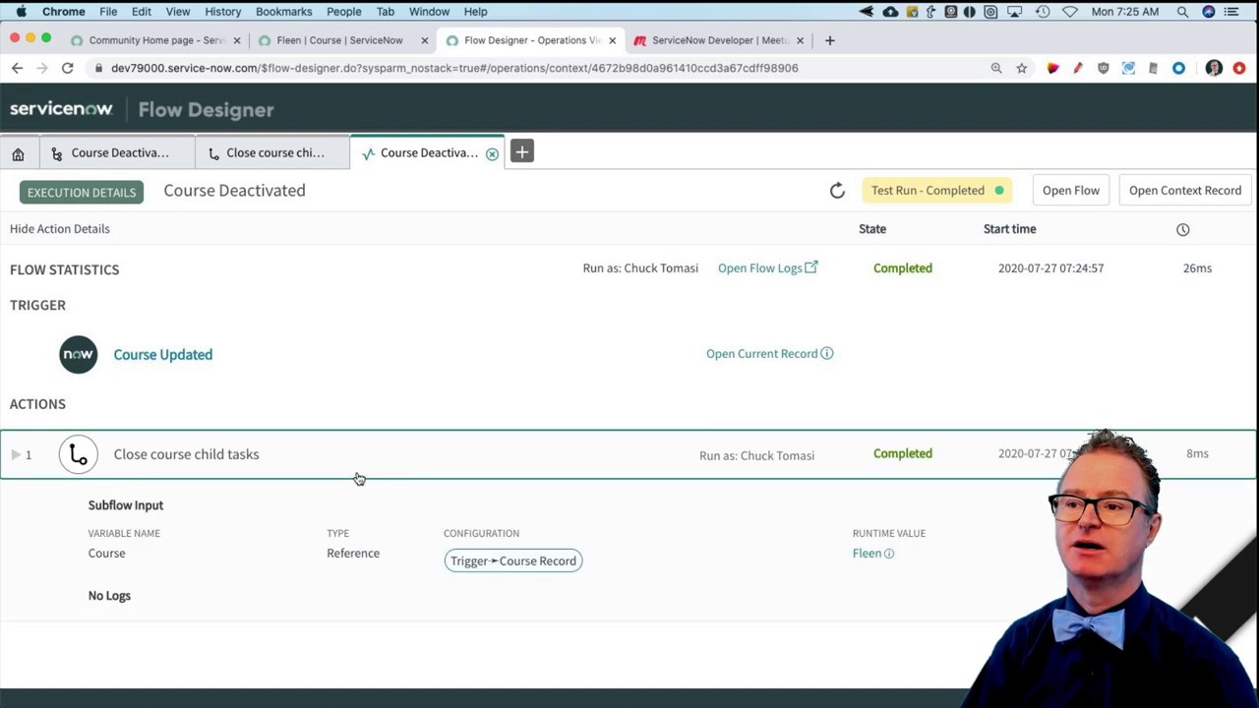
pyautogui.scroll(-1, 359, 479)
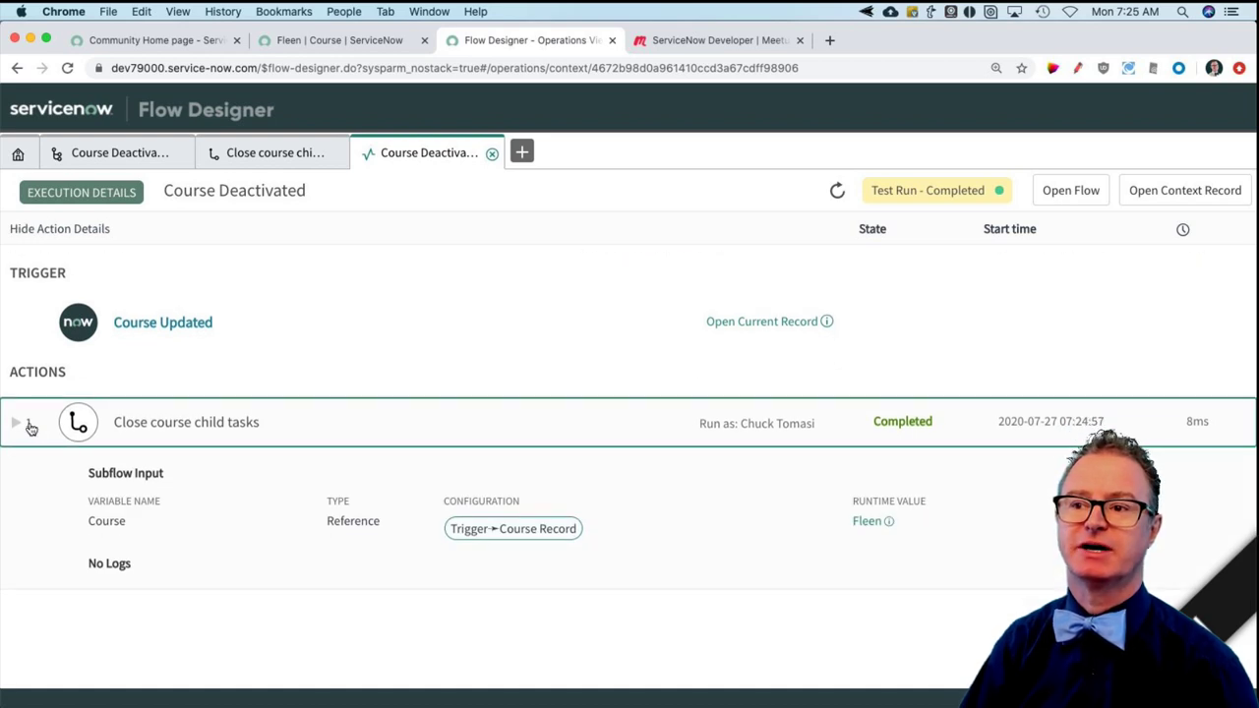
pyautogui.click(17, 424)
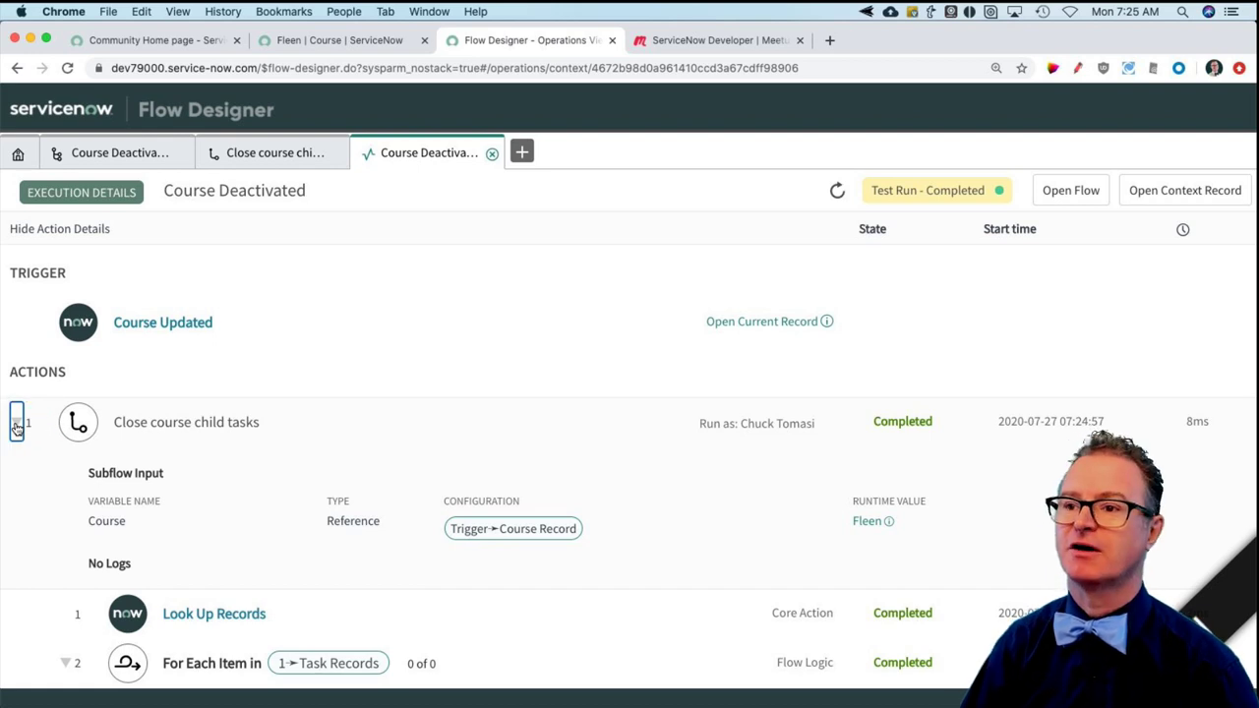
pyautogui.scroll(-3, 328, 484)
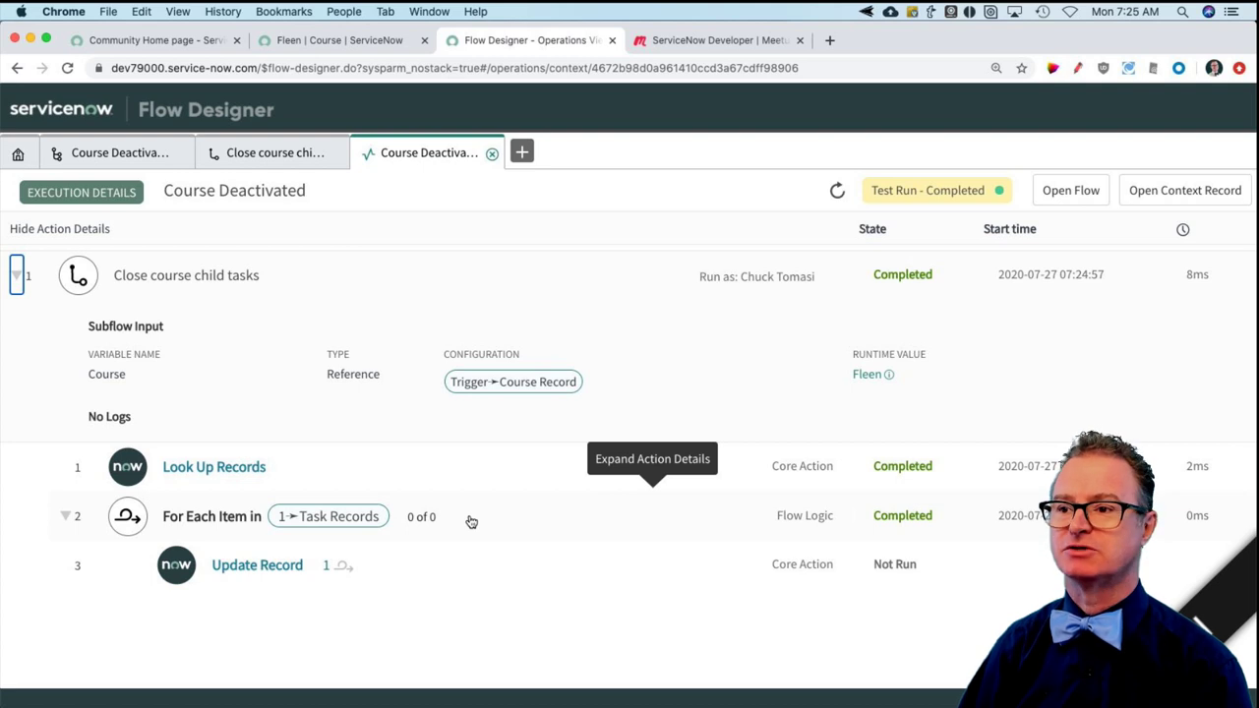
pyautogui.click(332, 475)
pyautogui.scroll(-2, 664, 533)
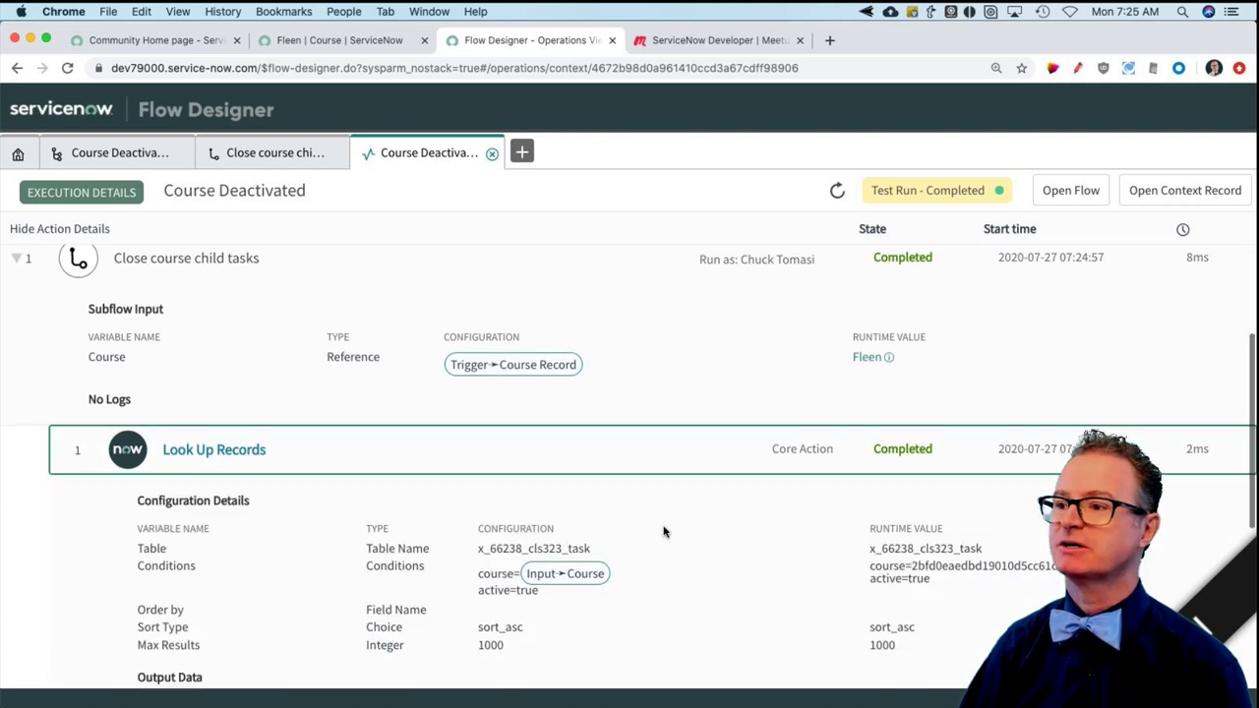
pyautogui.scroll(-2, 664, 533)
pyautogui.scroll(-3, 888, 498)
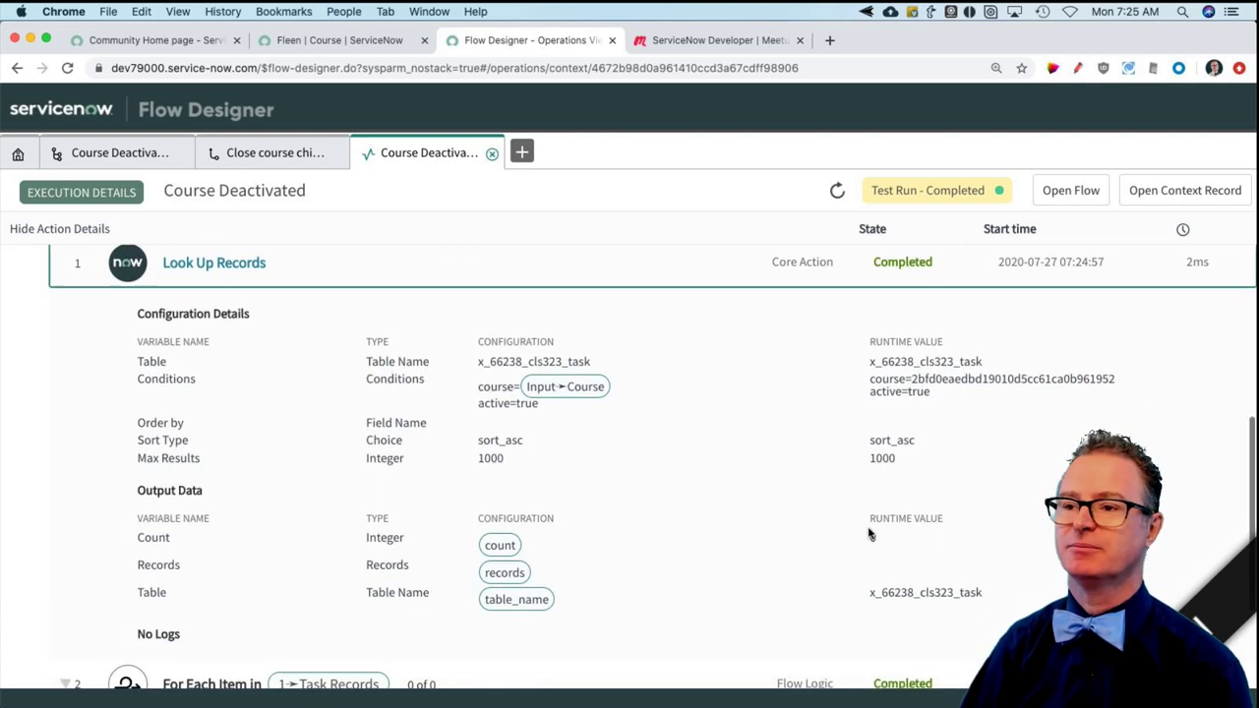
# - Switch to the Fleen course record, refresh its related task list and check the states of its tasks
pyautogui.click(351, 41)
pyautogui.scroll(-5, 531, 429)
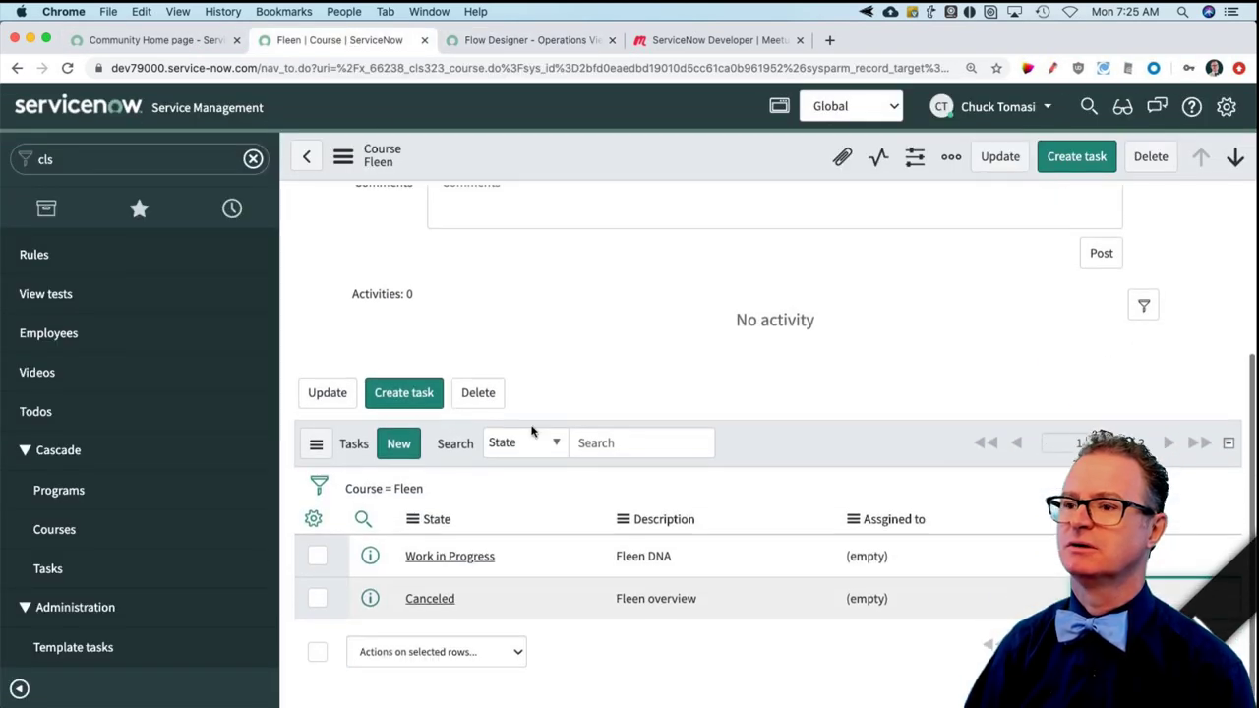
pyautogui.click(408, 471)
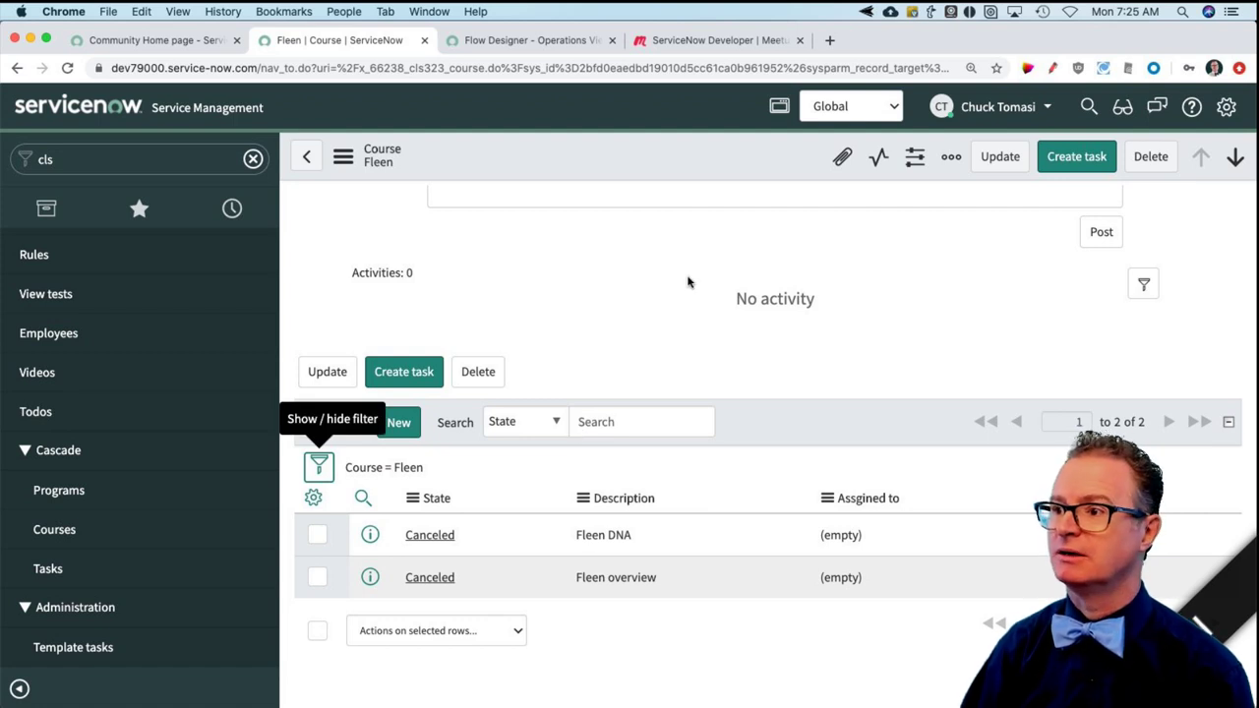
pyautogui.scroll(1, 684, 346)
pyautogui.scroll(5, 681, 347)
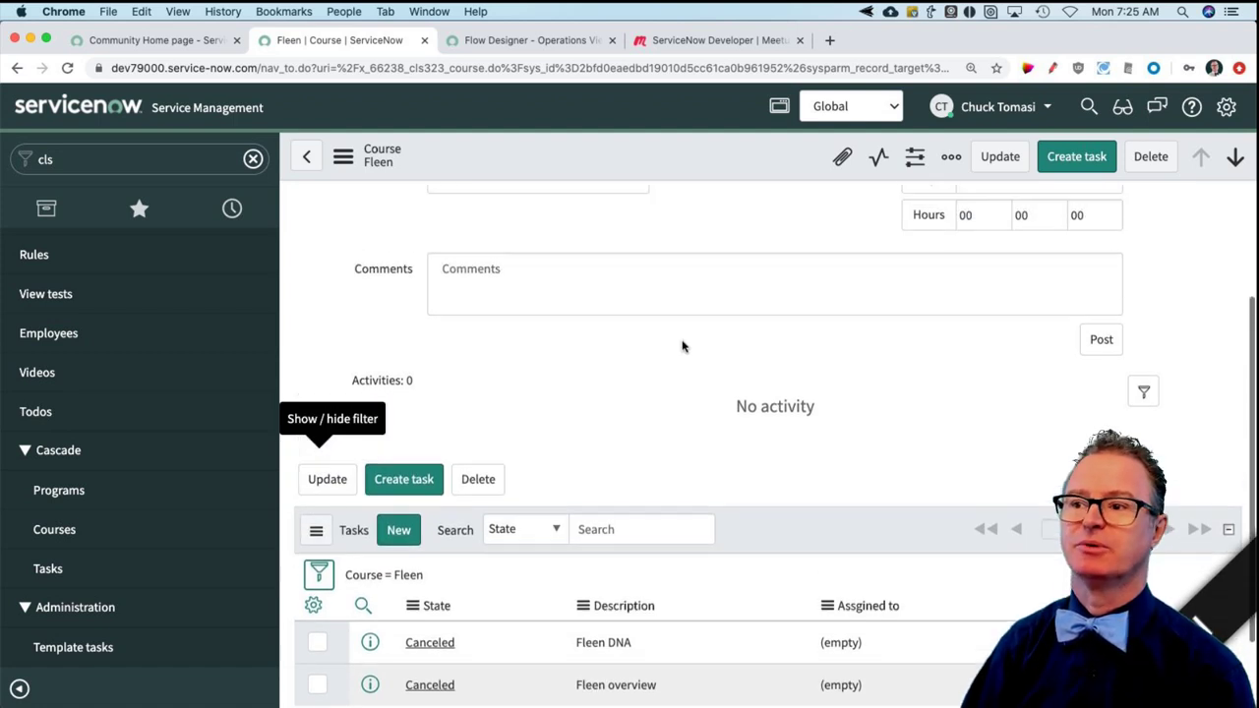
pyautogui.scroll(-5, 680, 345)
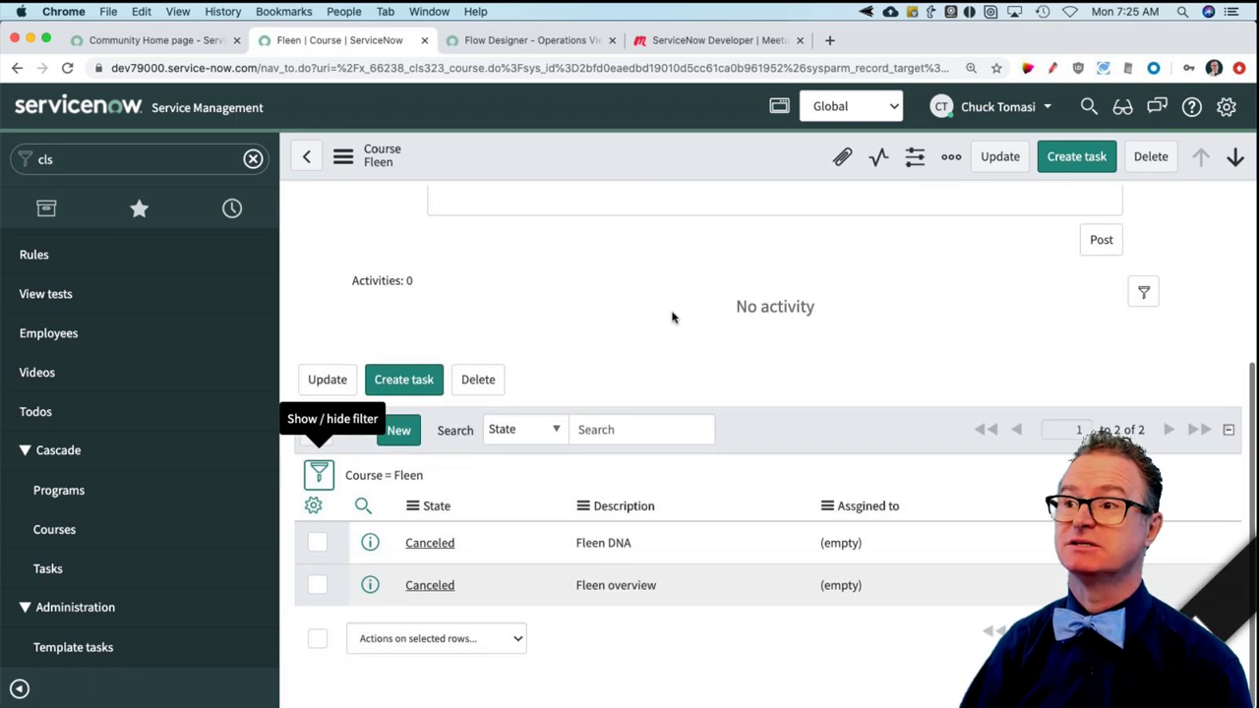
# - Return to the Course Deactivated execution details and review the Look Up Records output and the For Each loop over Task Records
pyautogui.click(502, 43)
pyautogui.scroll(-2, 660, 413)
pyautogui.scroll(-2, 663, 414)
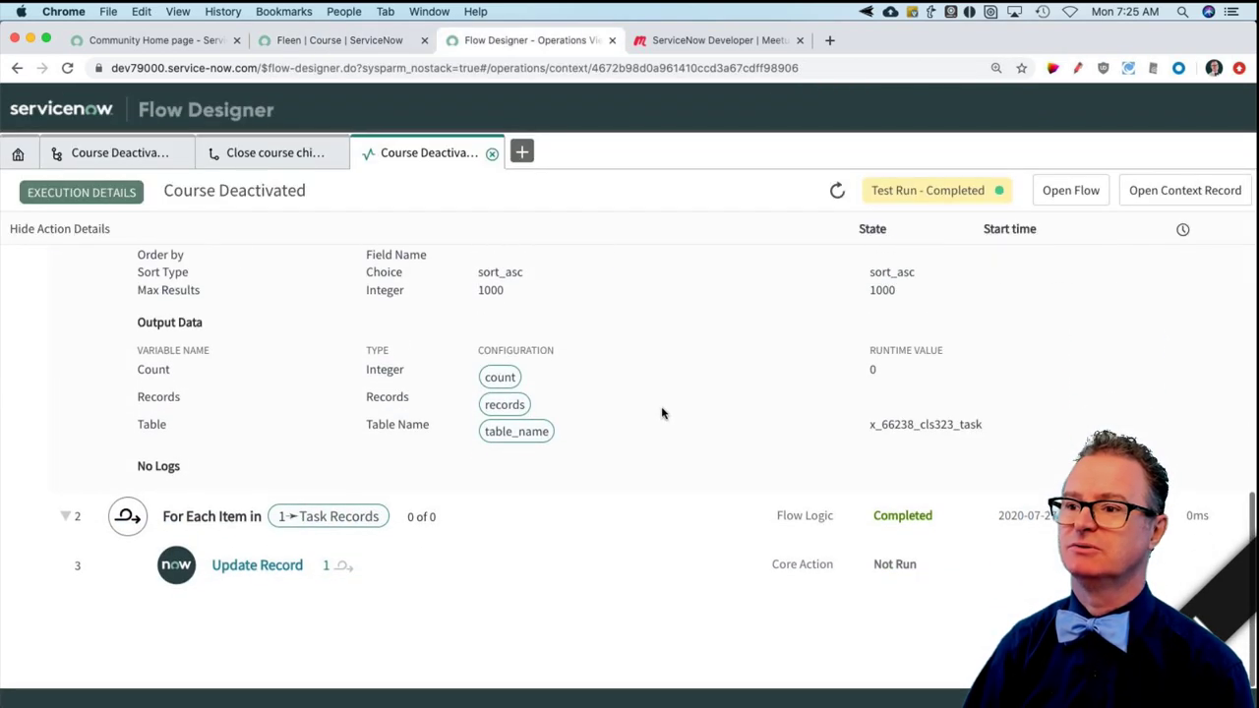
pyautogui.scroll(2, 662, 413)
pyautogui.scroll(-2, 593, 332)
pyautogui.scroll(10, 594, 331)
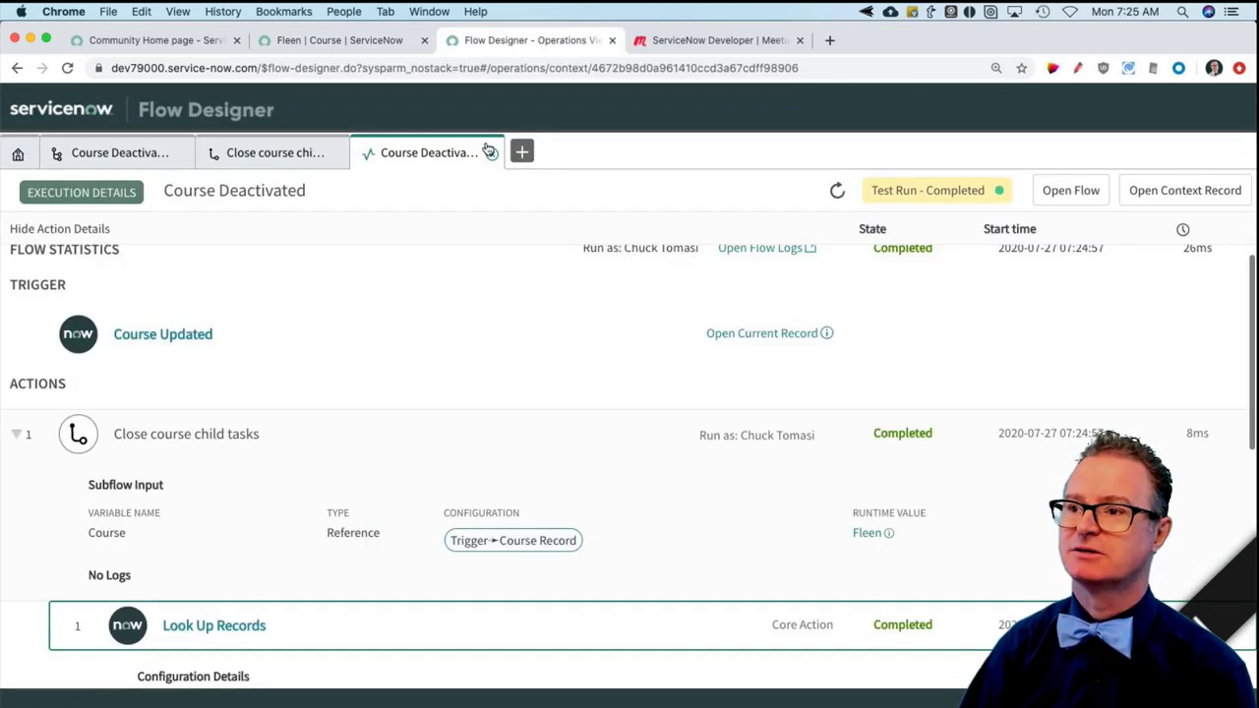
# - Close the execution details, go back to the Course Deactivated flow and dismiss its test dialog
pyautogui.click(492, 153)
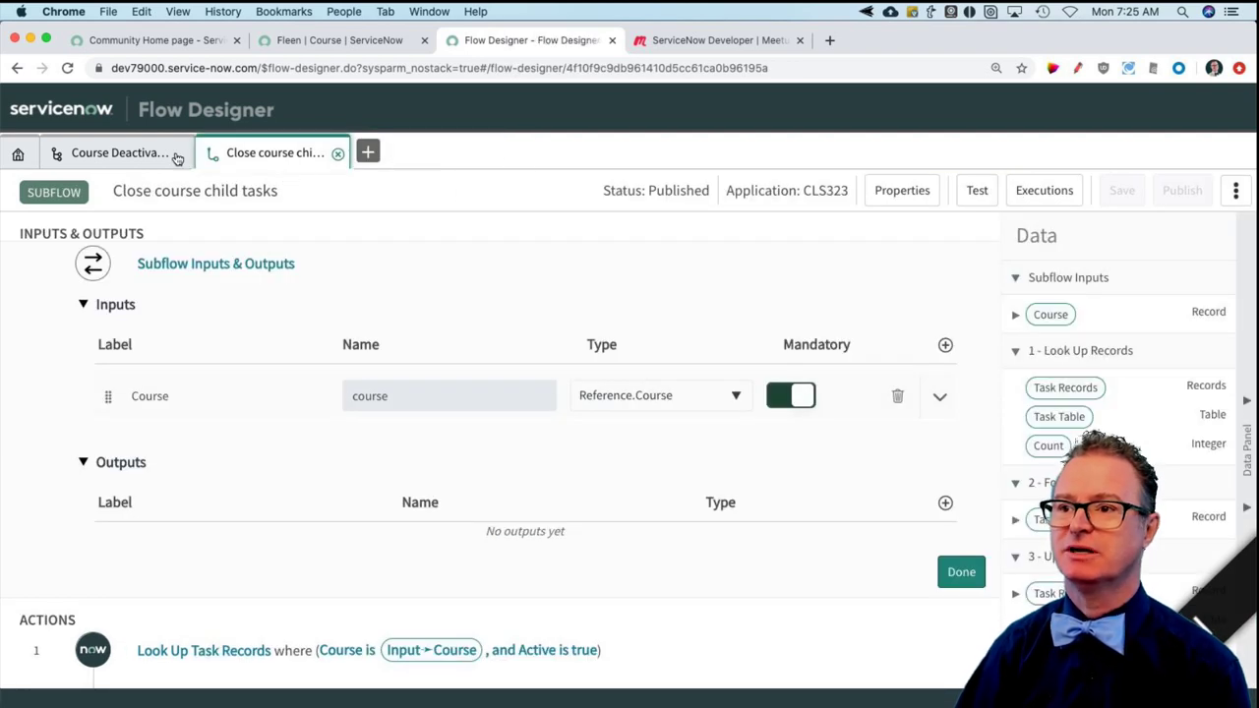
pyautogui.click(116, 154)
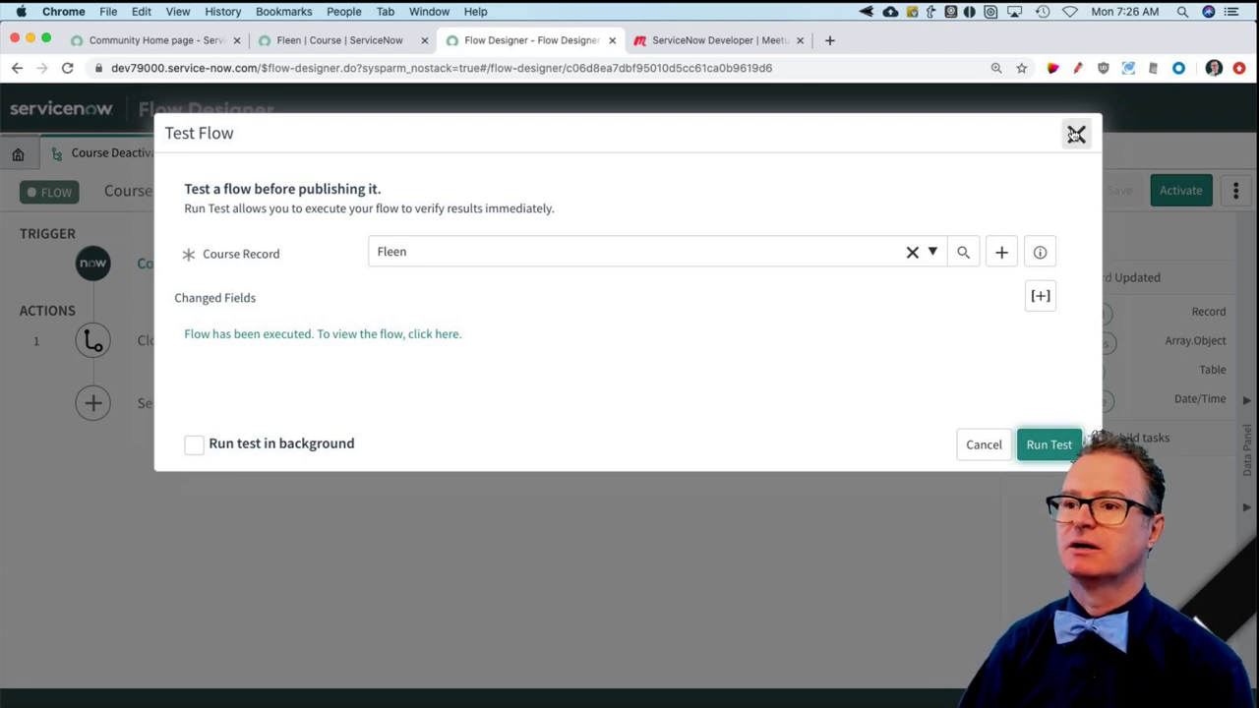
pyautogui.click(1076, 136)
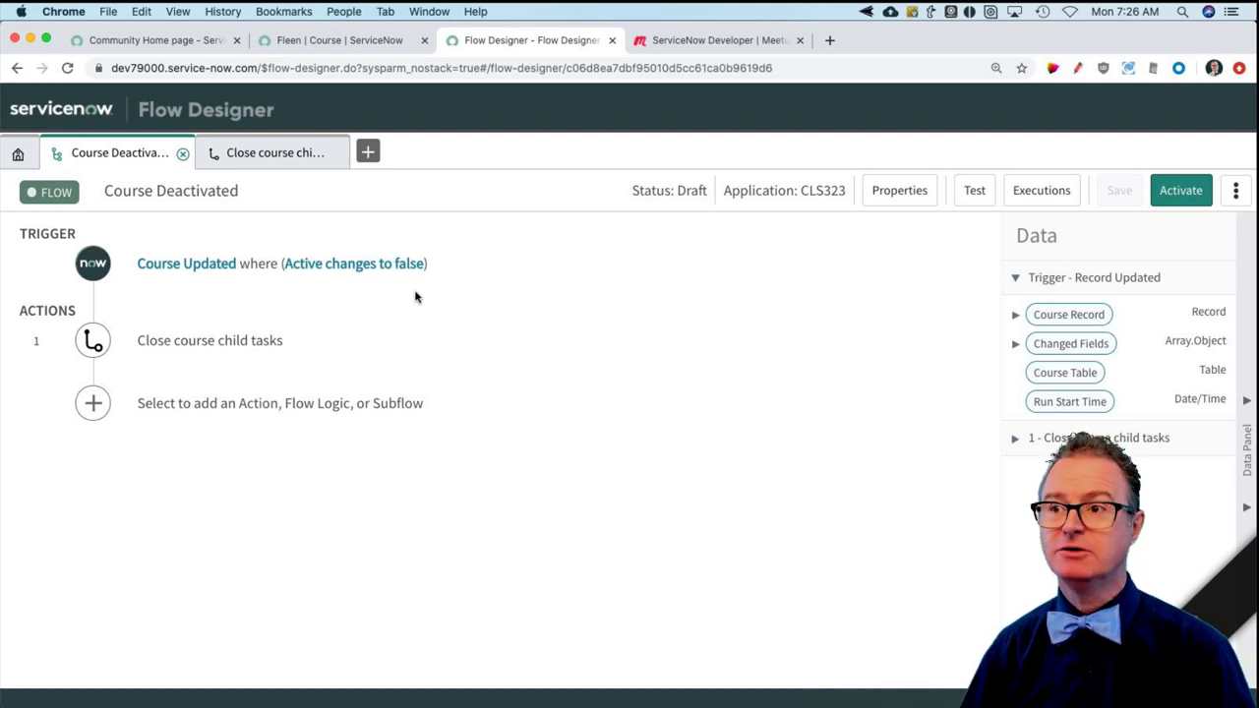
# - Display the code snippet for executing the Close course child tasks subflow and view its client and server versions
pyautogui.click(281, 157)
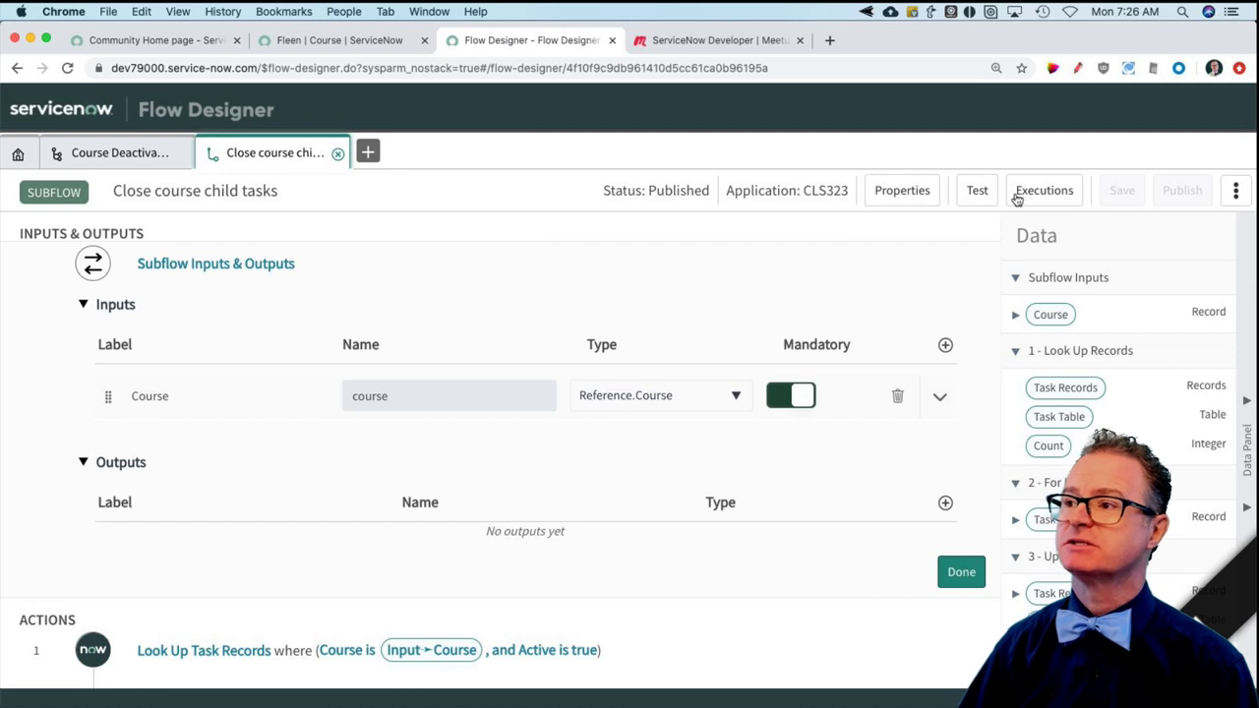
pyautogui.click(1237, 193)
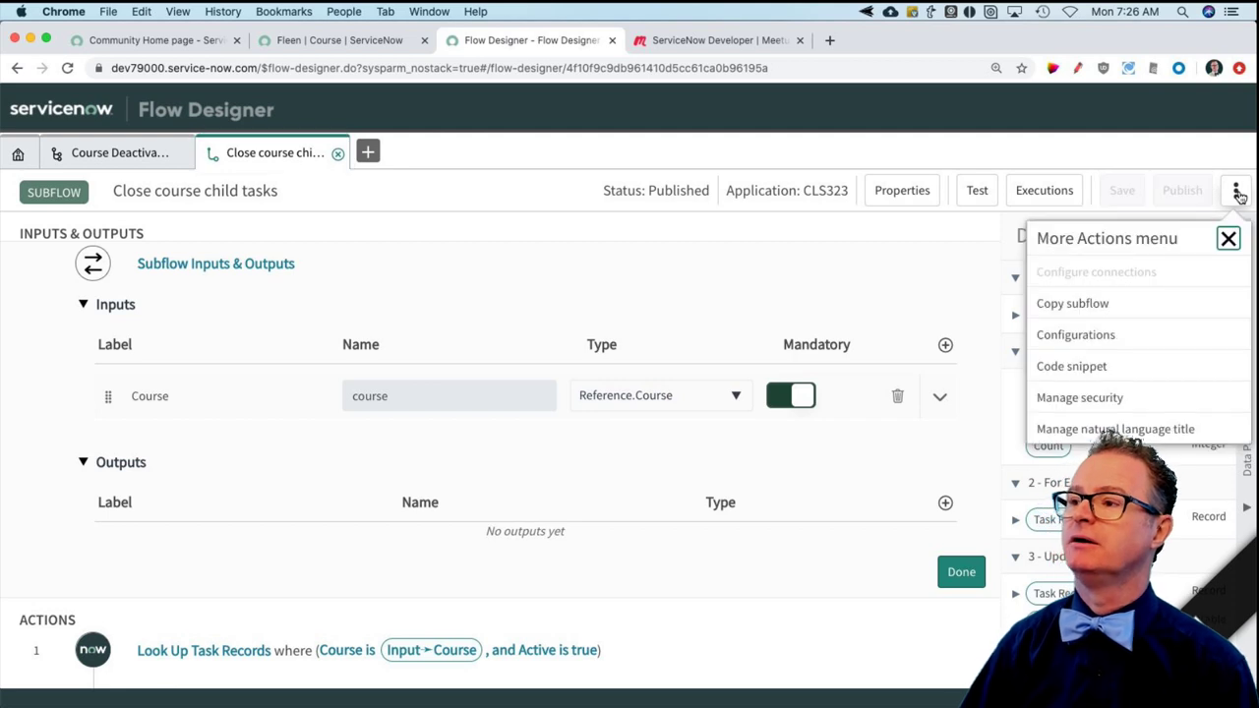
pyautogui.click(1083, 368)
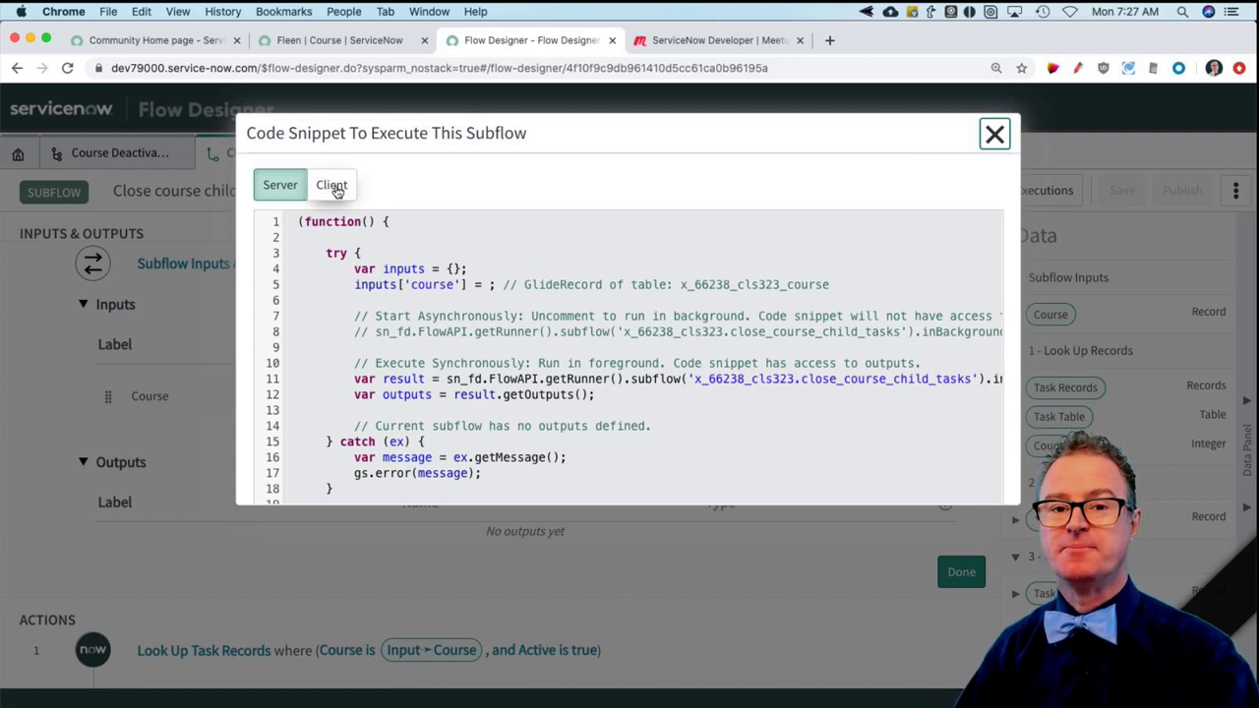
pyautogui.click(332, 189)
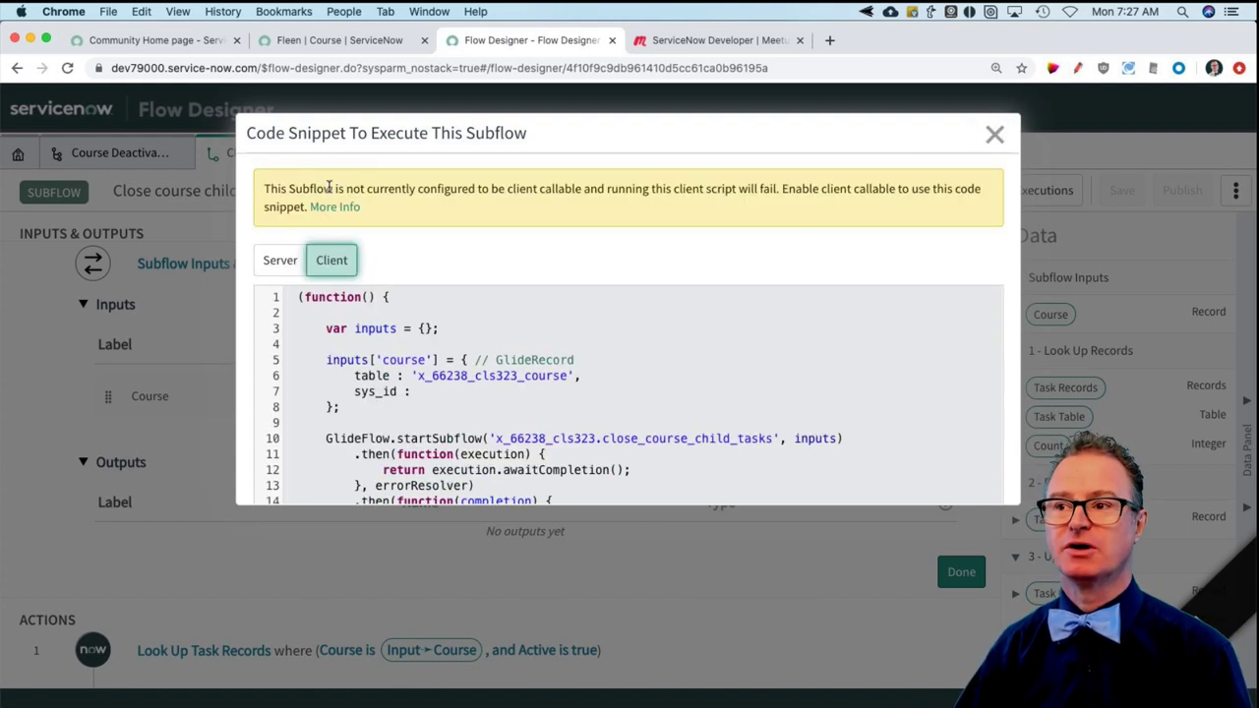
pyautogui.click(280, 259)
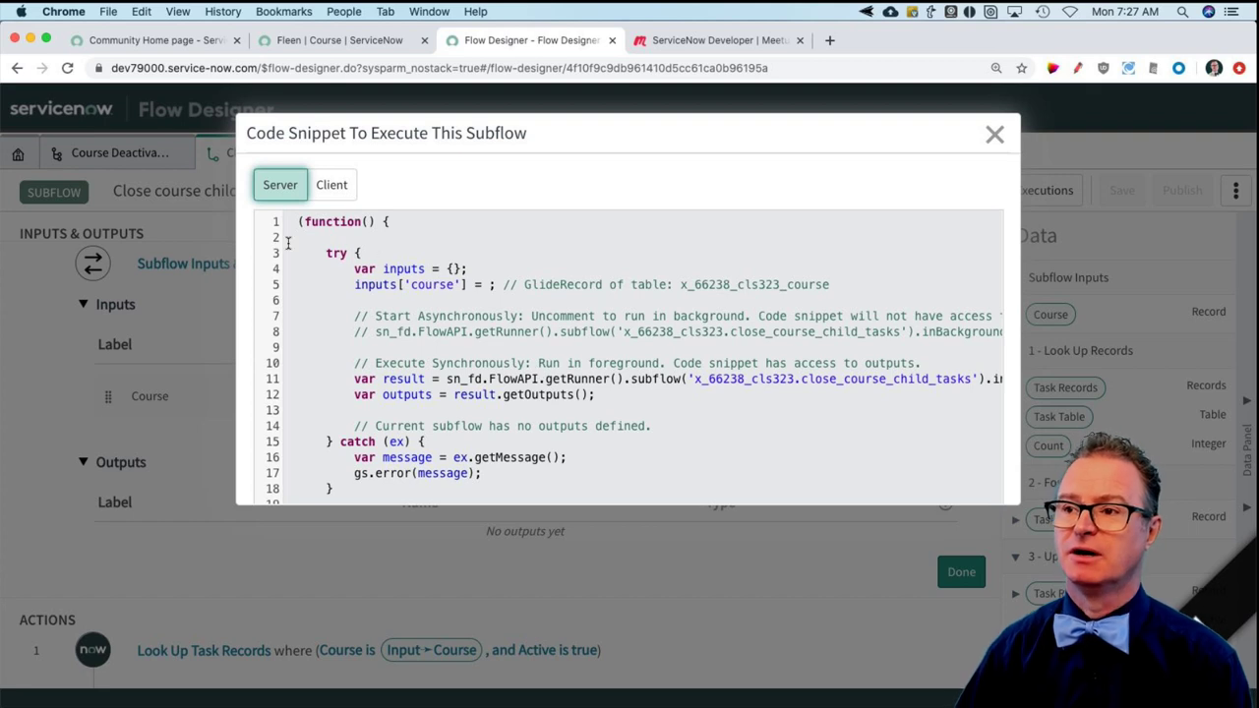
# - Copy the subflow's server code snippet to the clipboard
pyautogui.moveTo(294, 222); pyautogui.dragTo(426, 502)
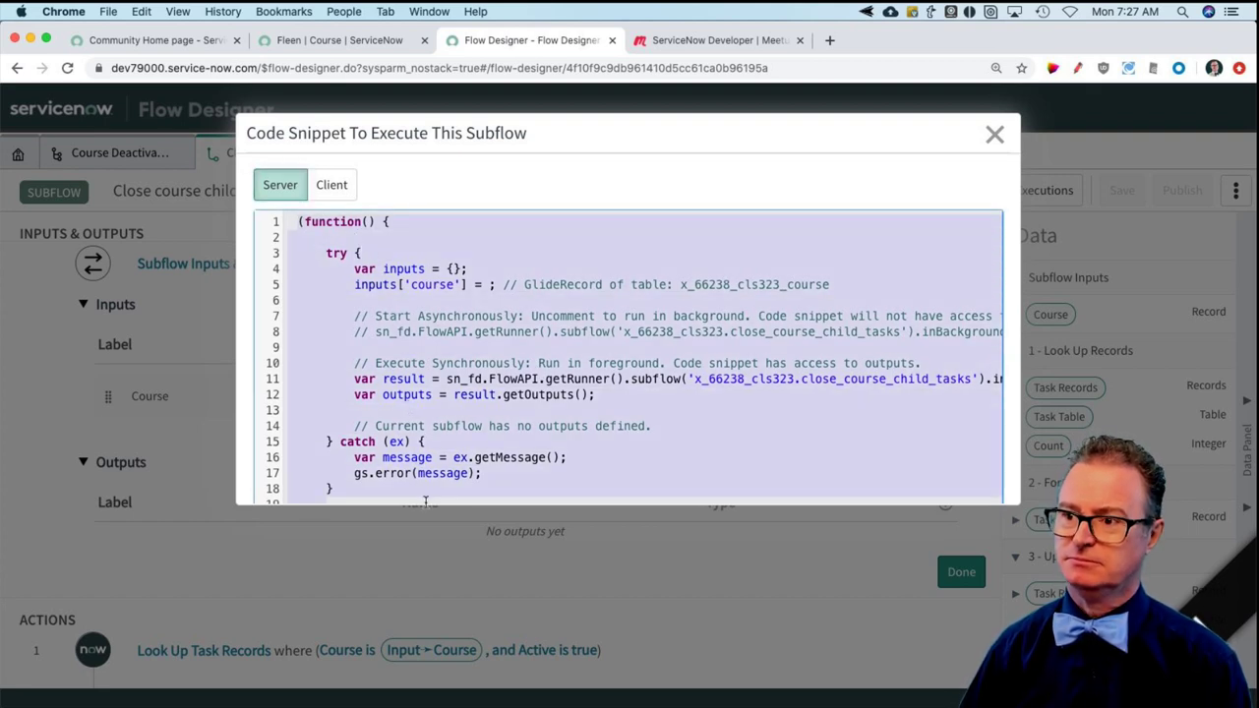
pyautogui.scroll(-3, 436, 449)
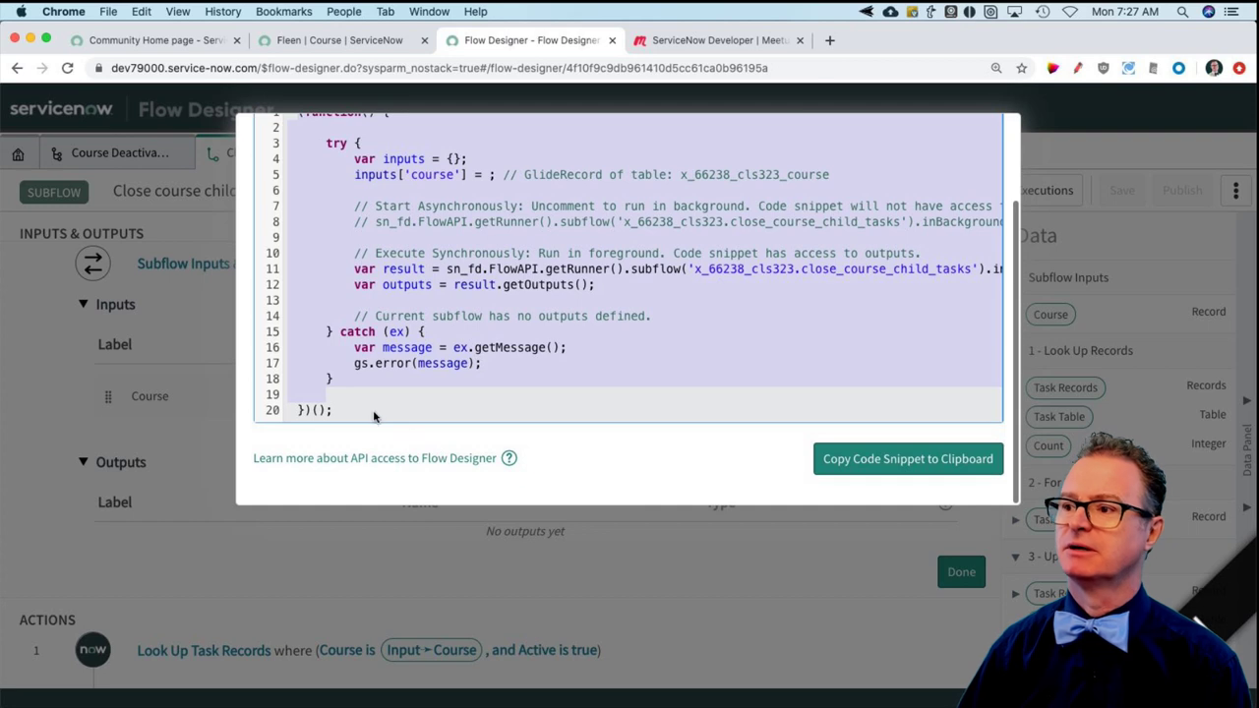
pyautogui.click(911, 459)
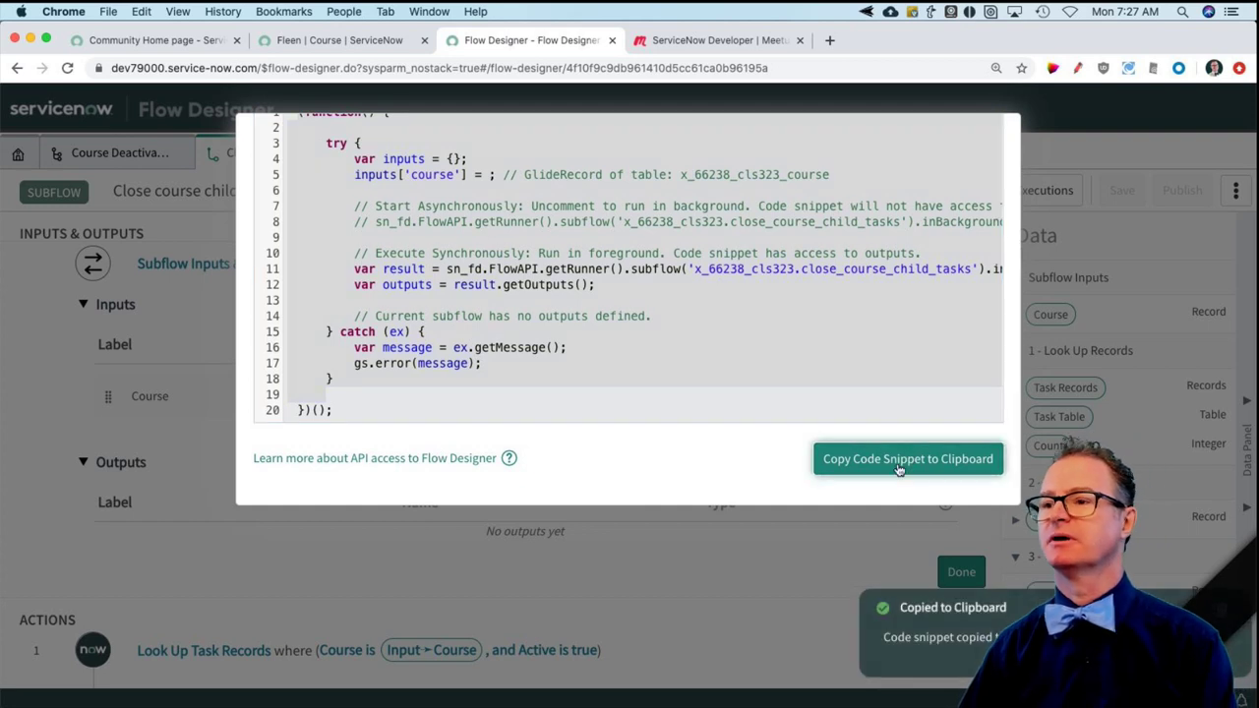
# - Switch to the Fleen course record and open the list of UI actions configured for its table
pyautogui.click(331, 44)
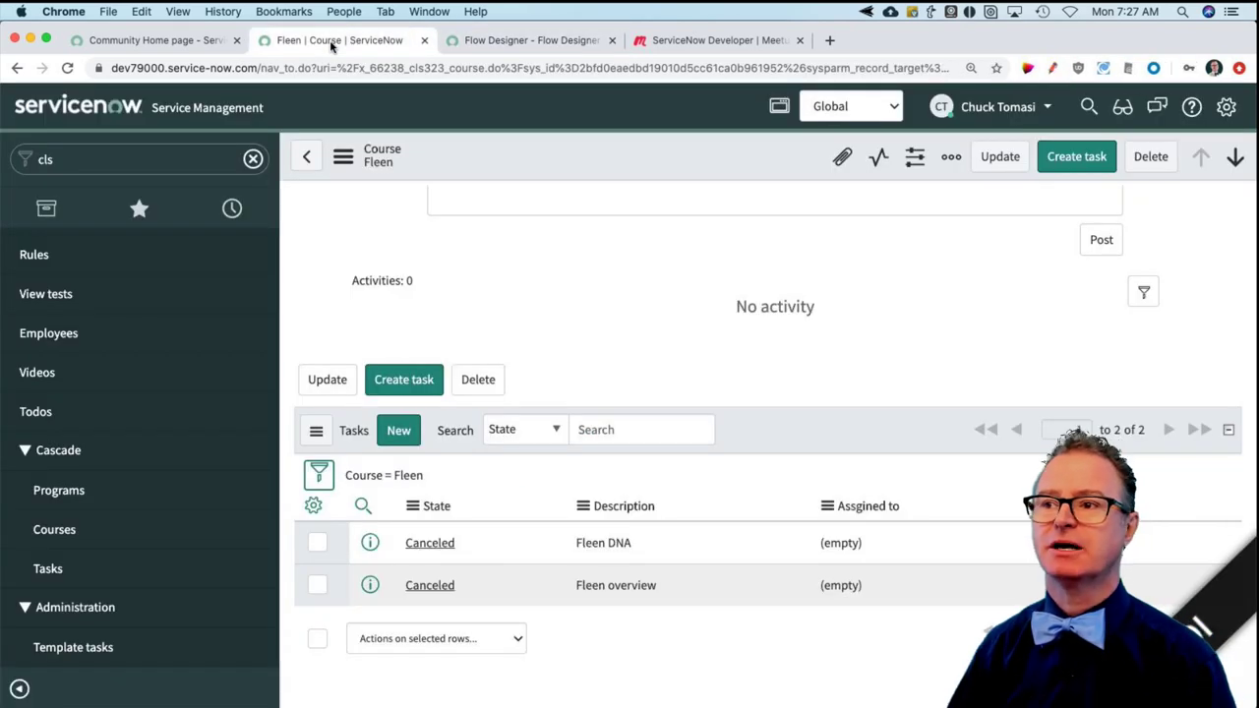
pyautogui.click(344, 159)
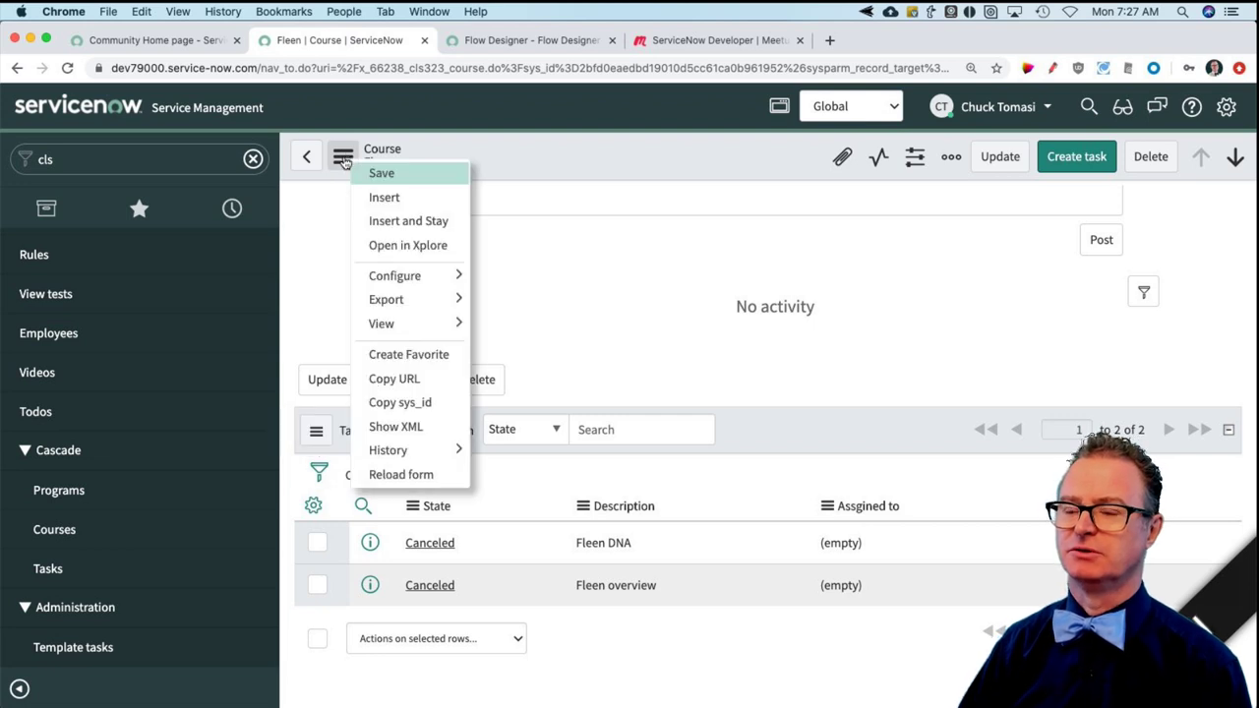
pyautogui.moveTo(414, 276)
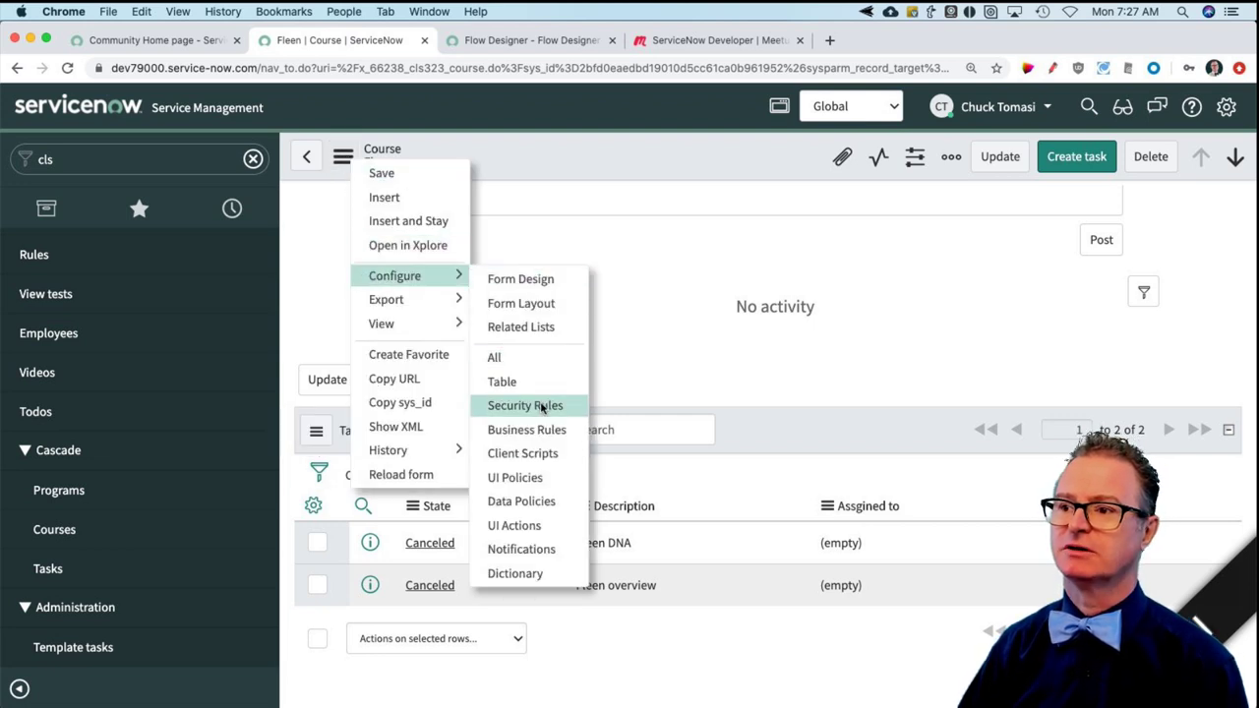
pyautogui.click(540, 528)
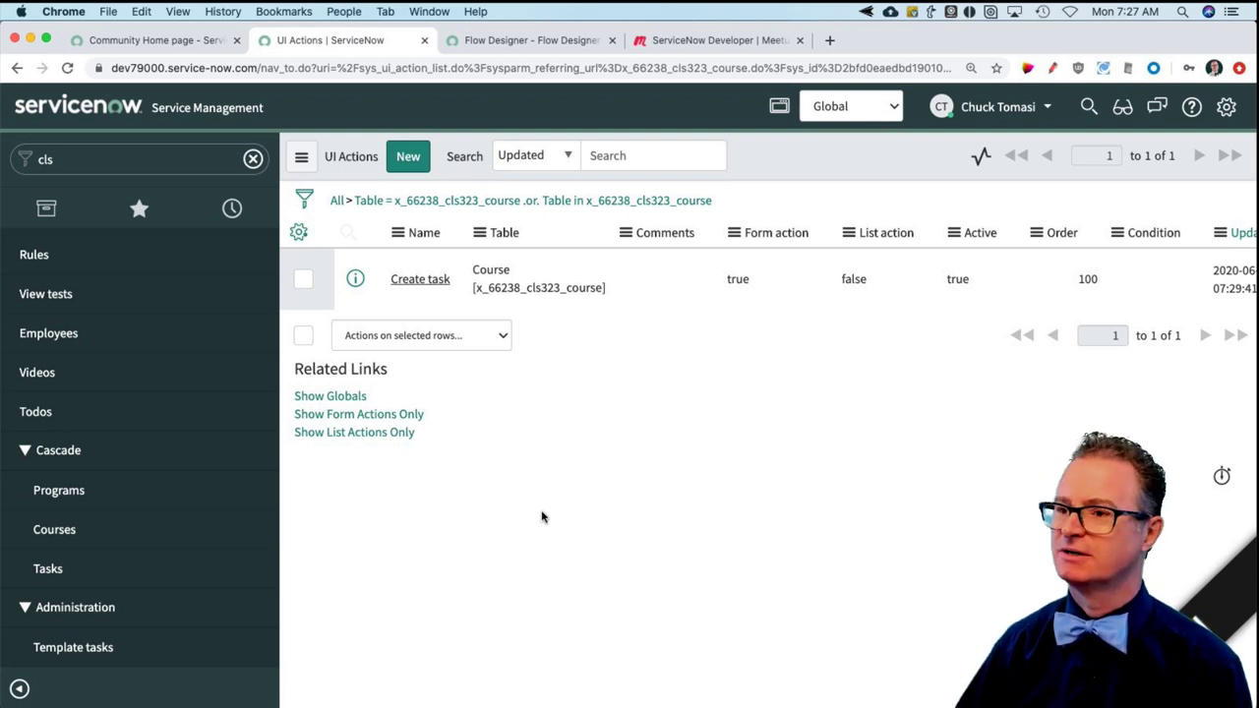
# - Start a new UI action record from the Course table's UI actions list
pyautogui.click(408, 158)
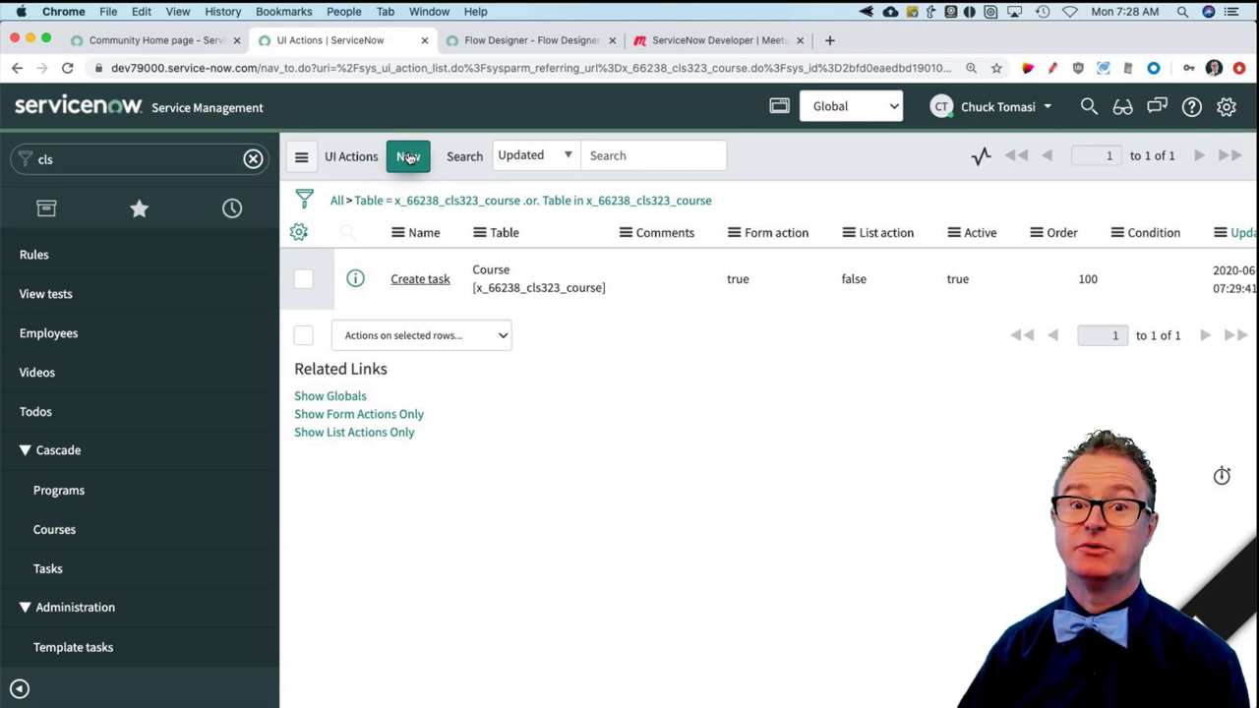
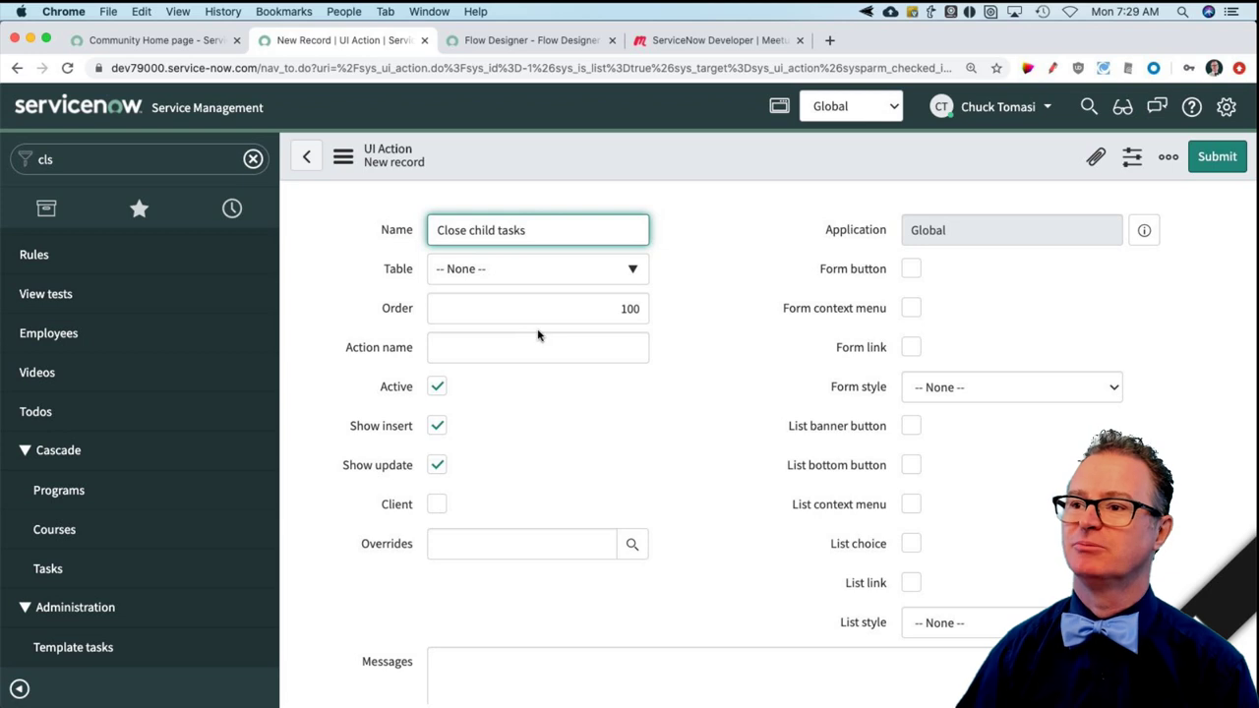
pyautogui.click(543, 269)
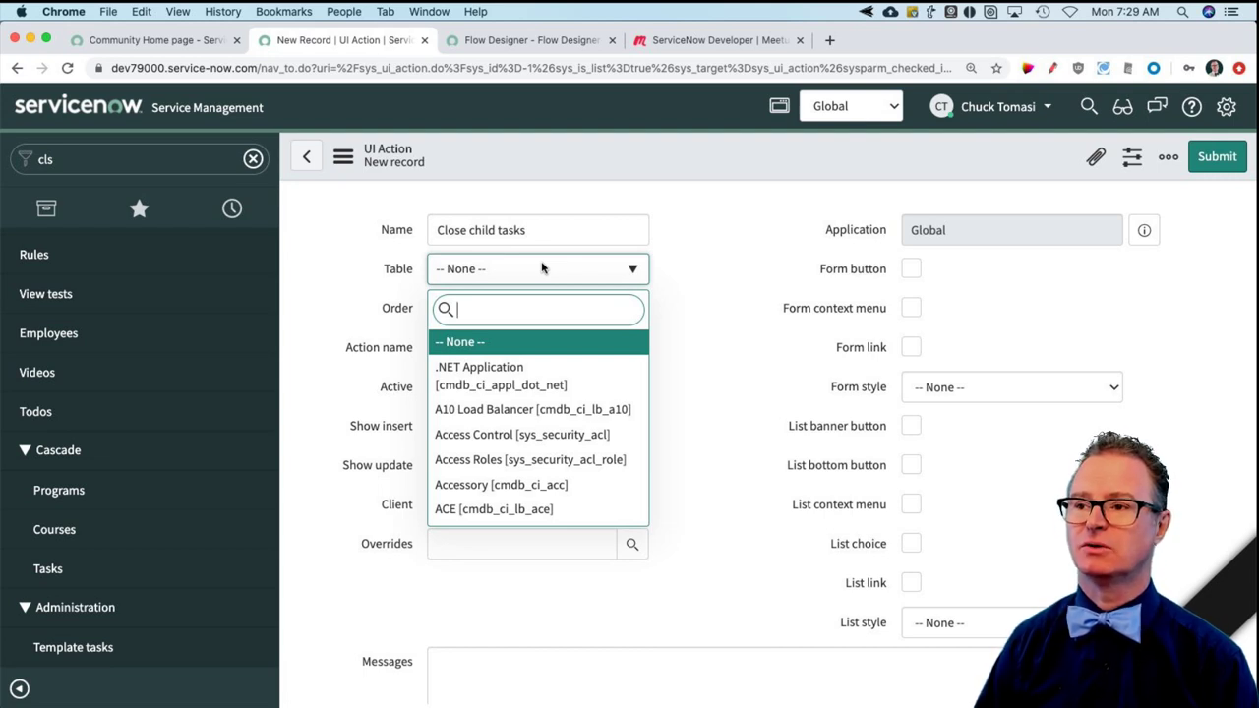
pyautogui.write('course')
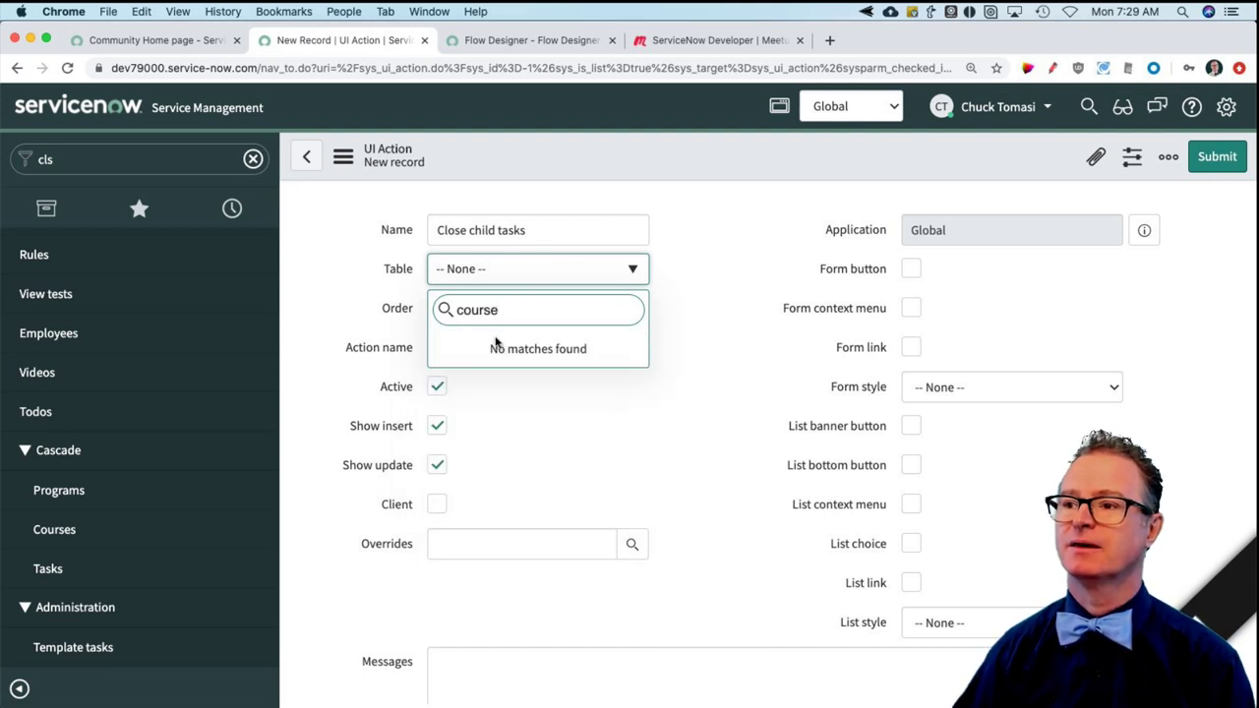
pyautogui.doubleClick(478, 310)
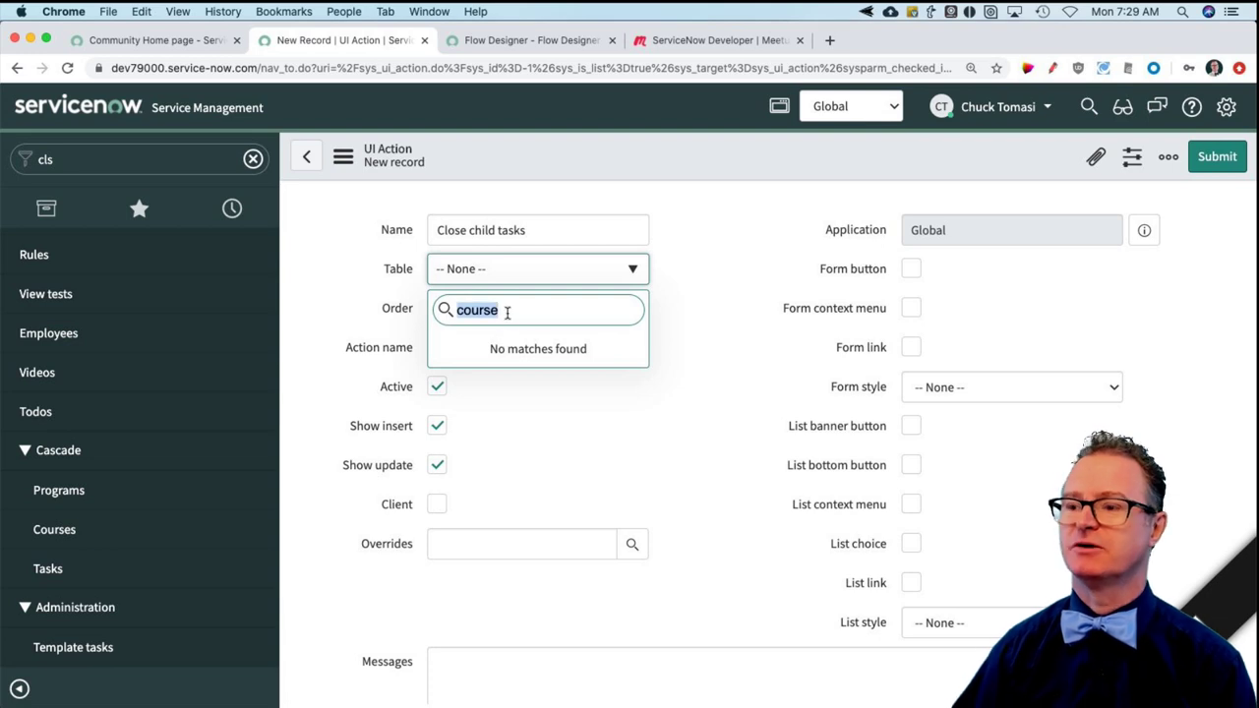
pyautogui.write('x_')
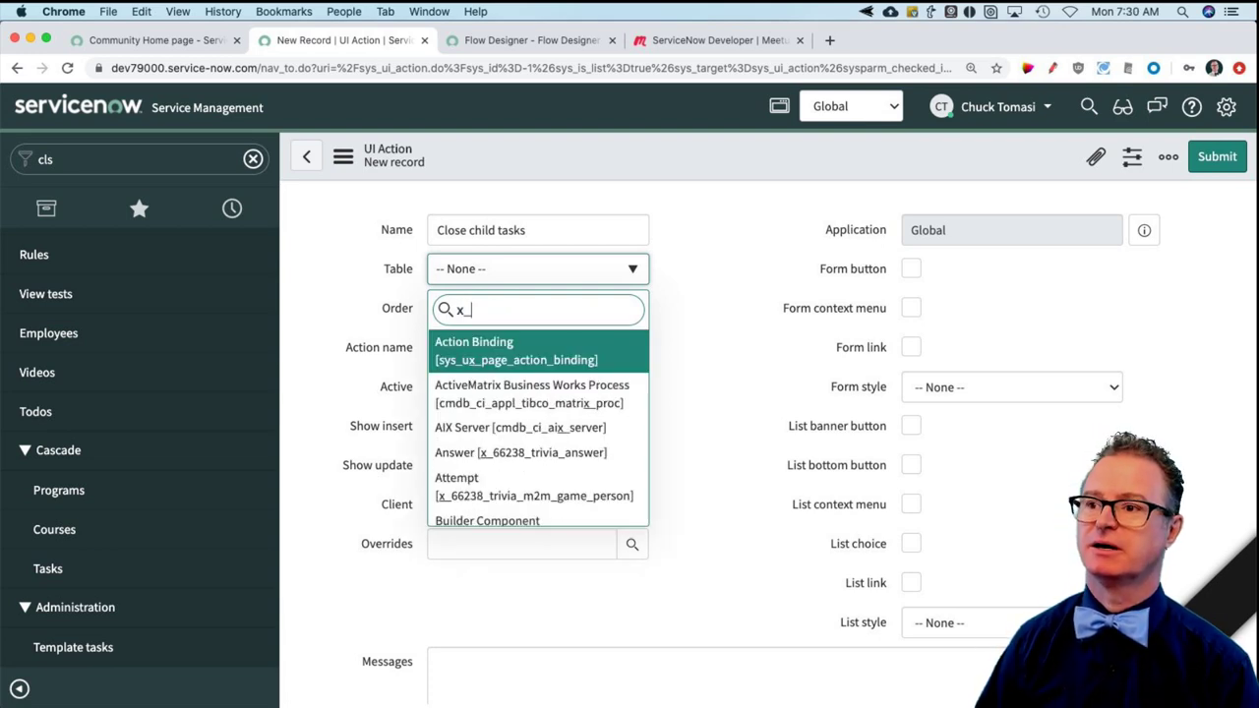
pyautogui.write('66')
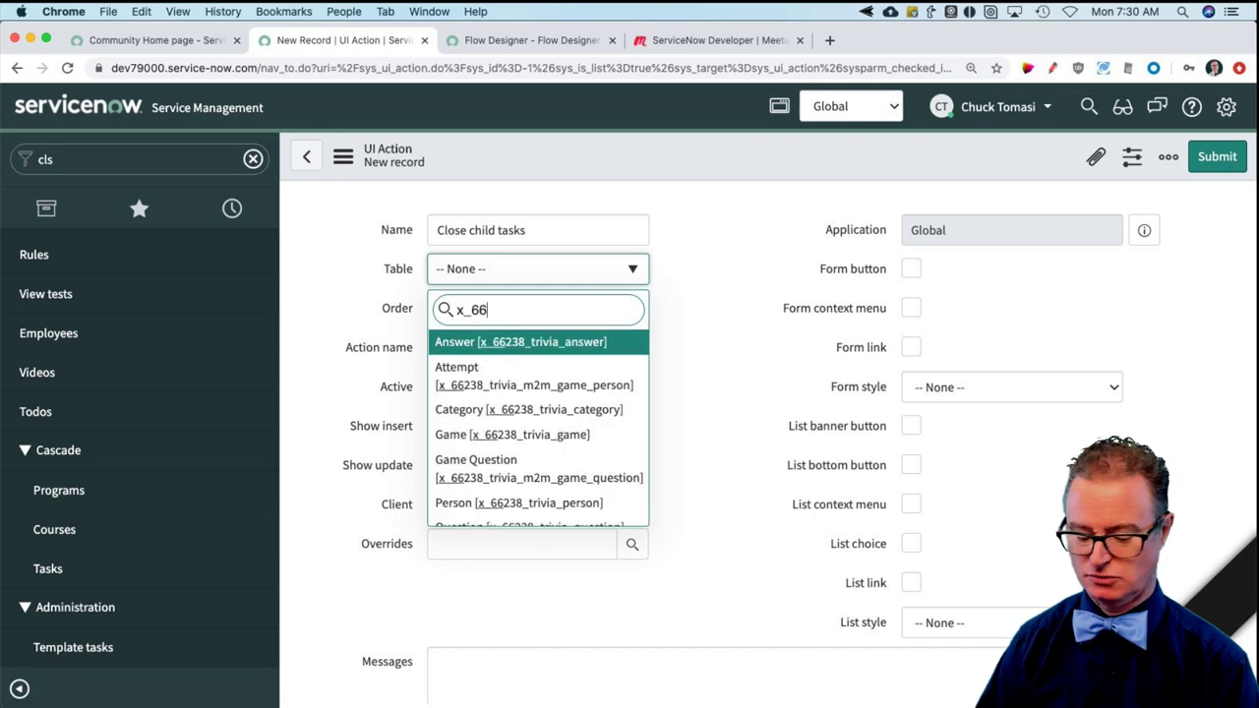
pyautogui.write('238_cl')
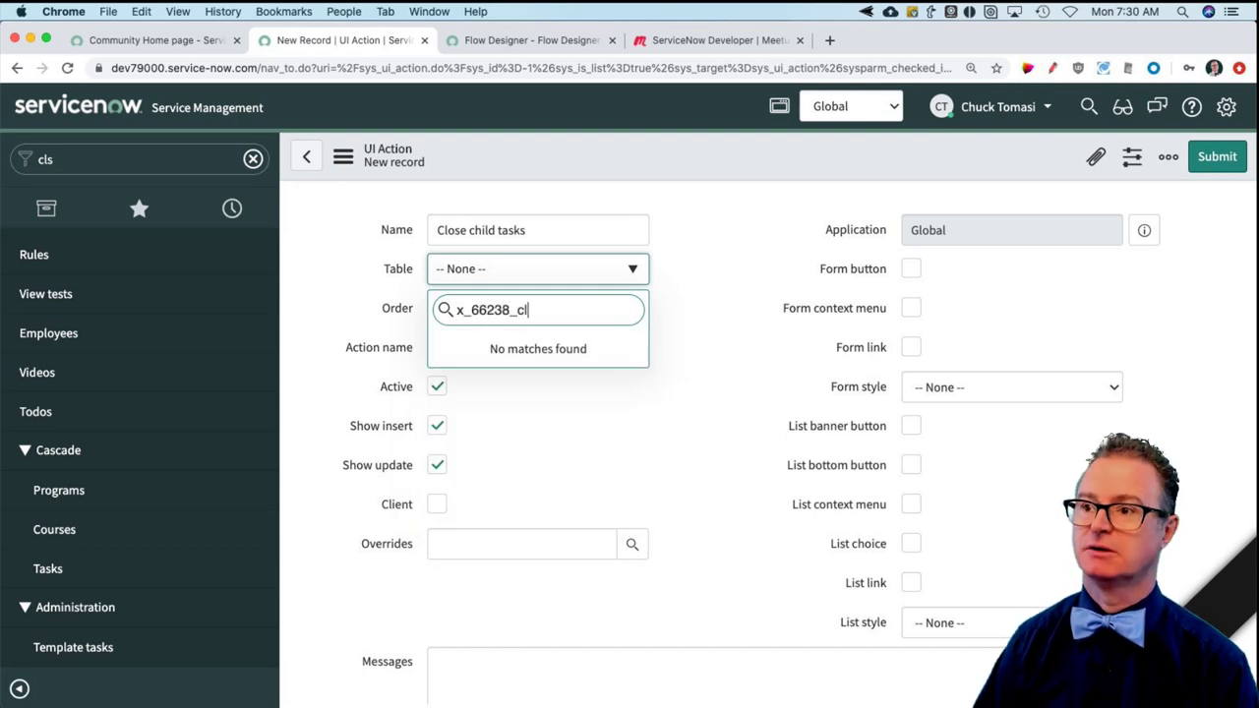
pyautogui.write('323')
pyautogui.press('super+a')
pyautogui.press('Escape')
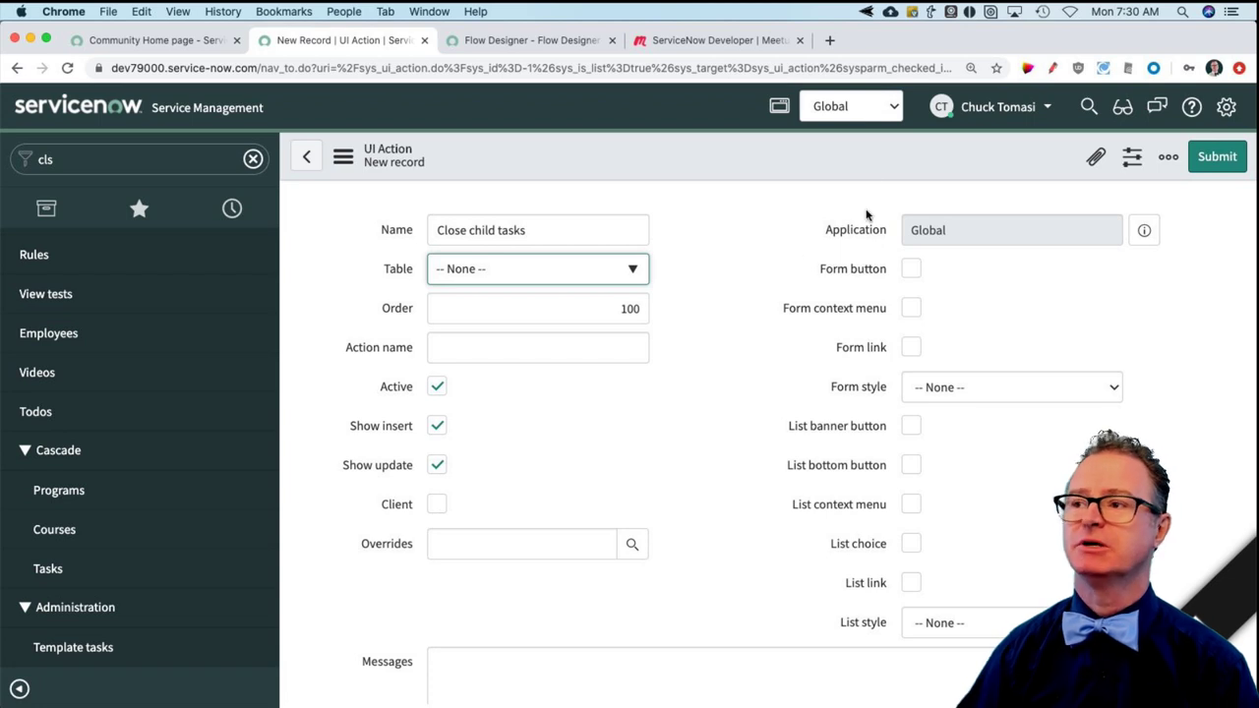
# - Switch the application scope to CLS323 and reload the new UI action form
pyautogui.click(854, 115)
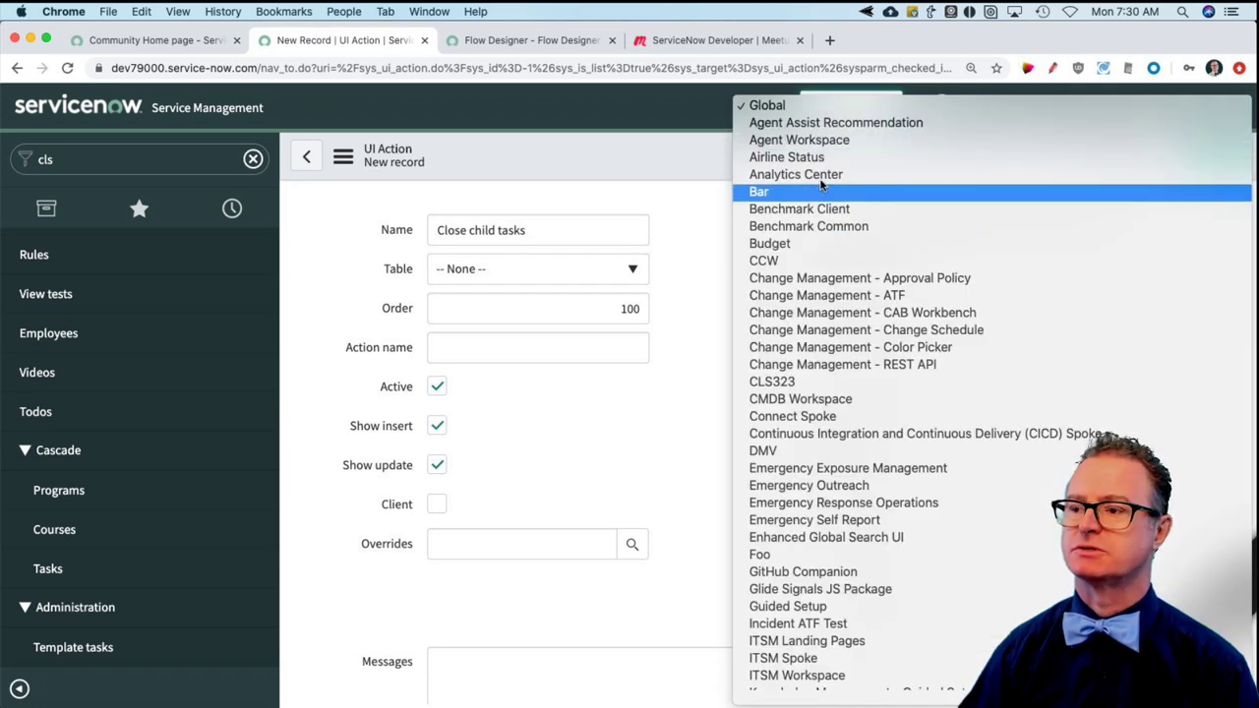
pyautogui.click(845, 384)
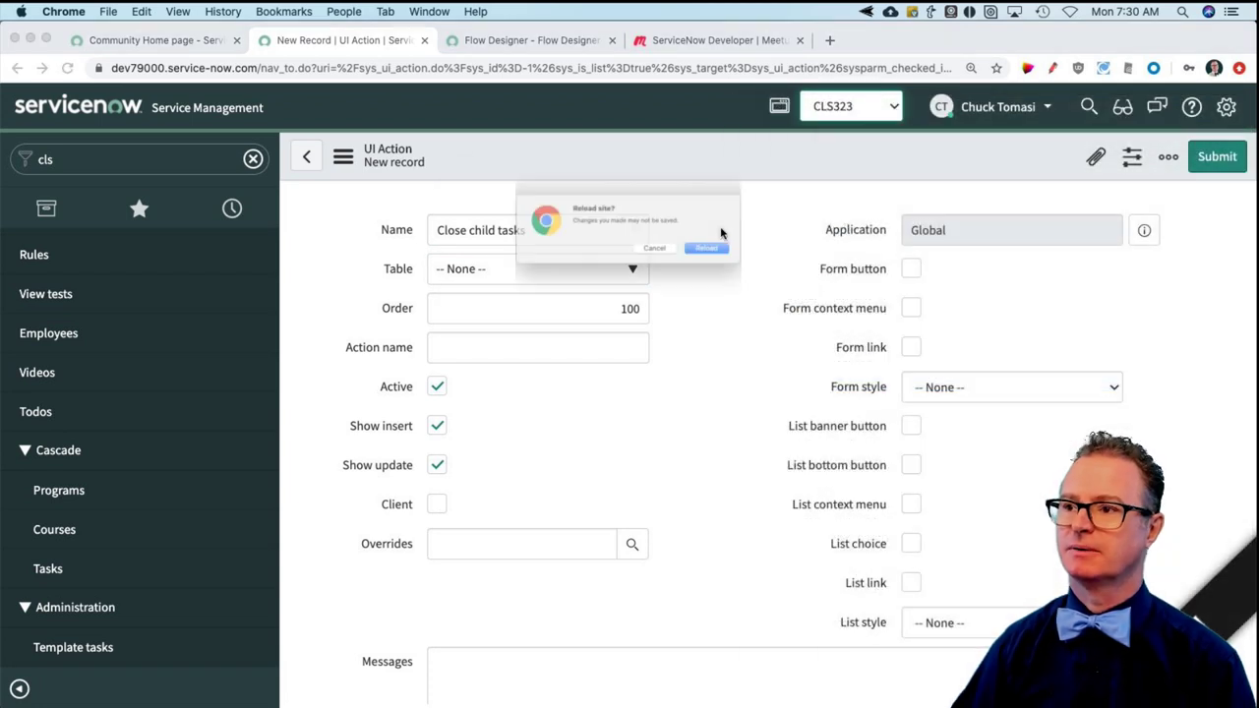
pyautogui.click(763, 260)
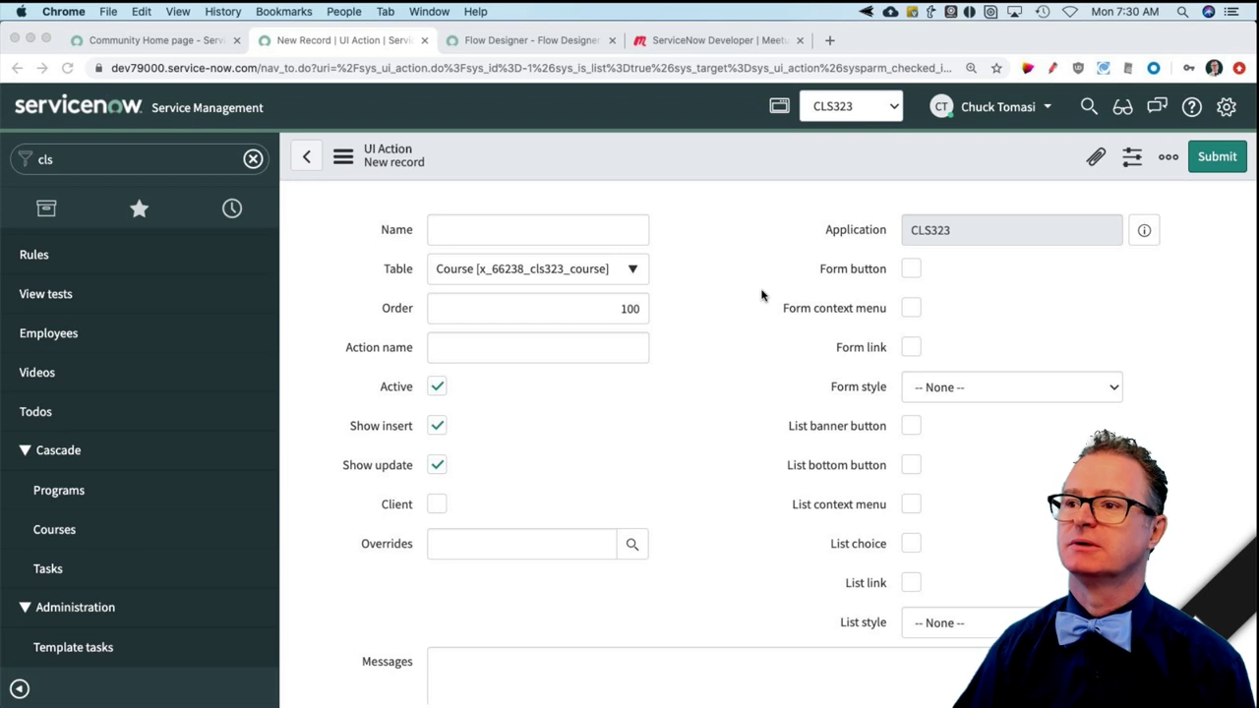
pyautogui.click(551, 271)
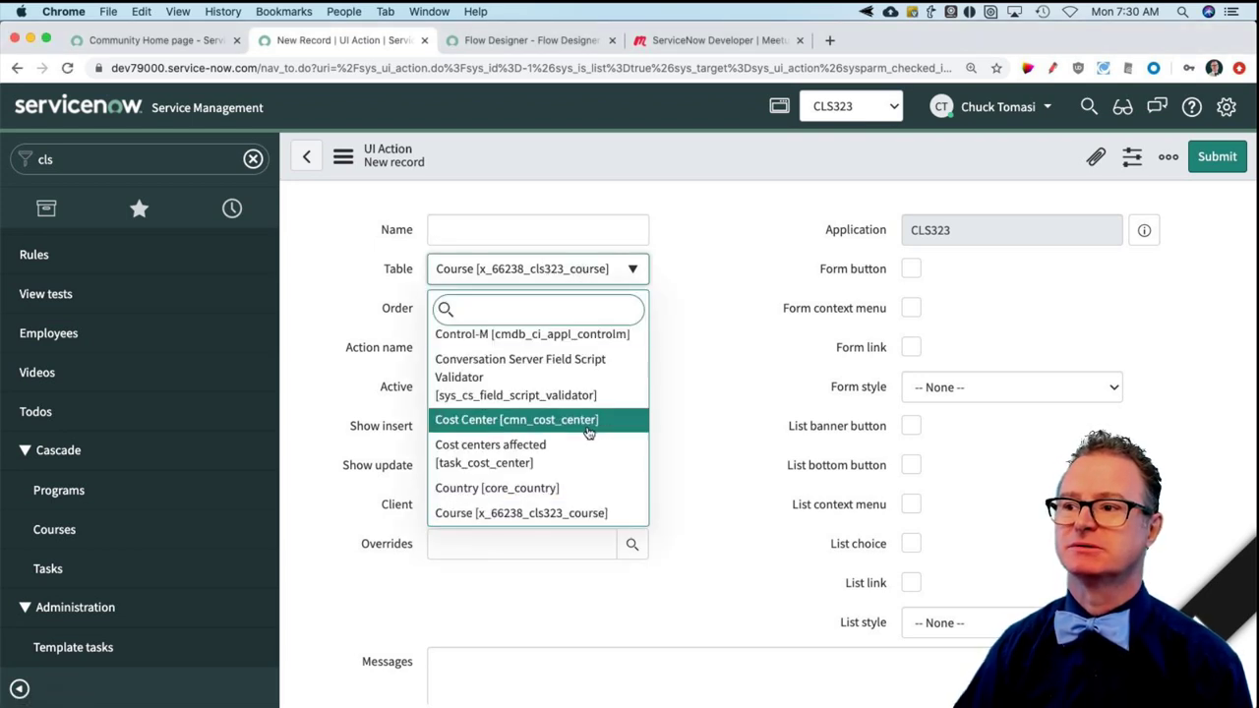
pyautogui.scroll(-2, 588, 429)
pyautogui.scroll(-2, 586, 434)
pyautogui.scroll(5, 584, 430)
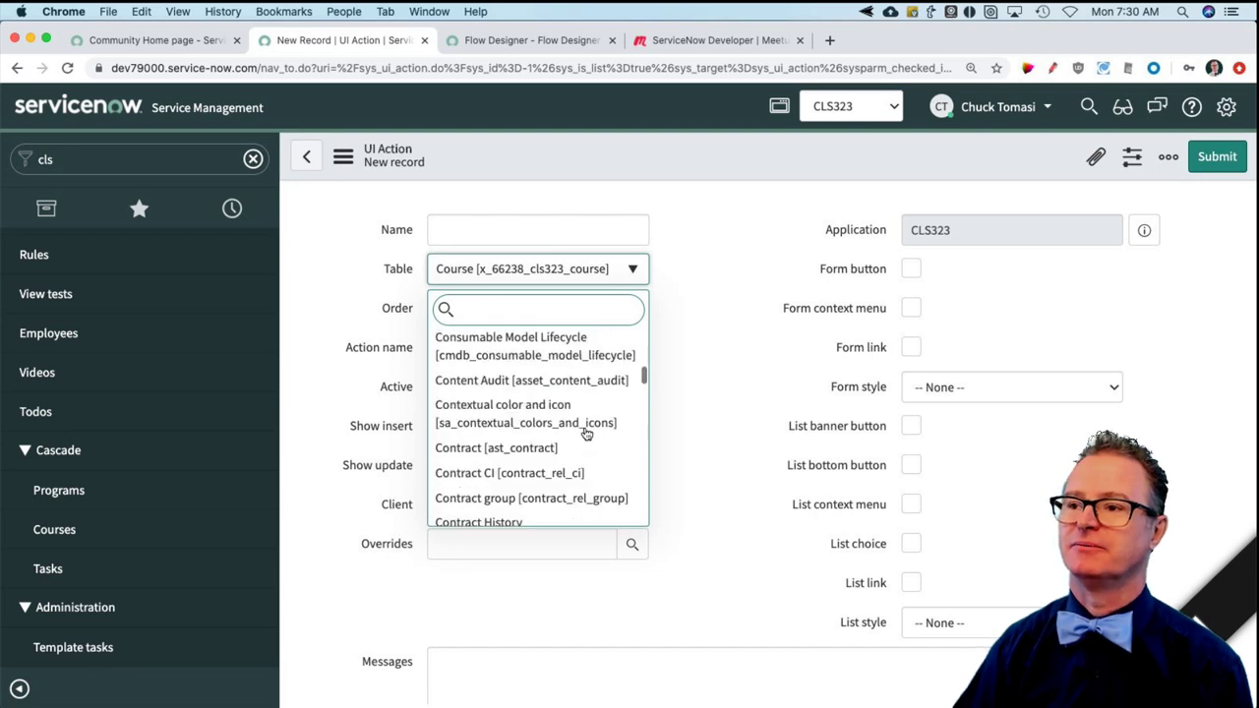
pyautogui.click(700, 392)
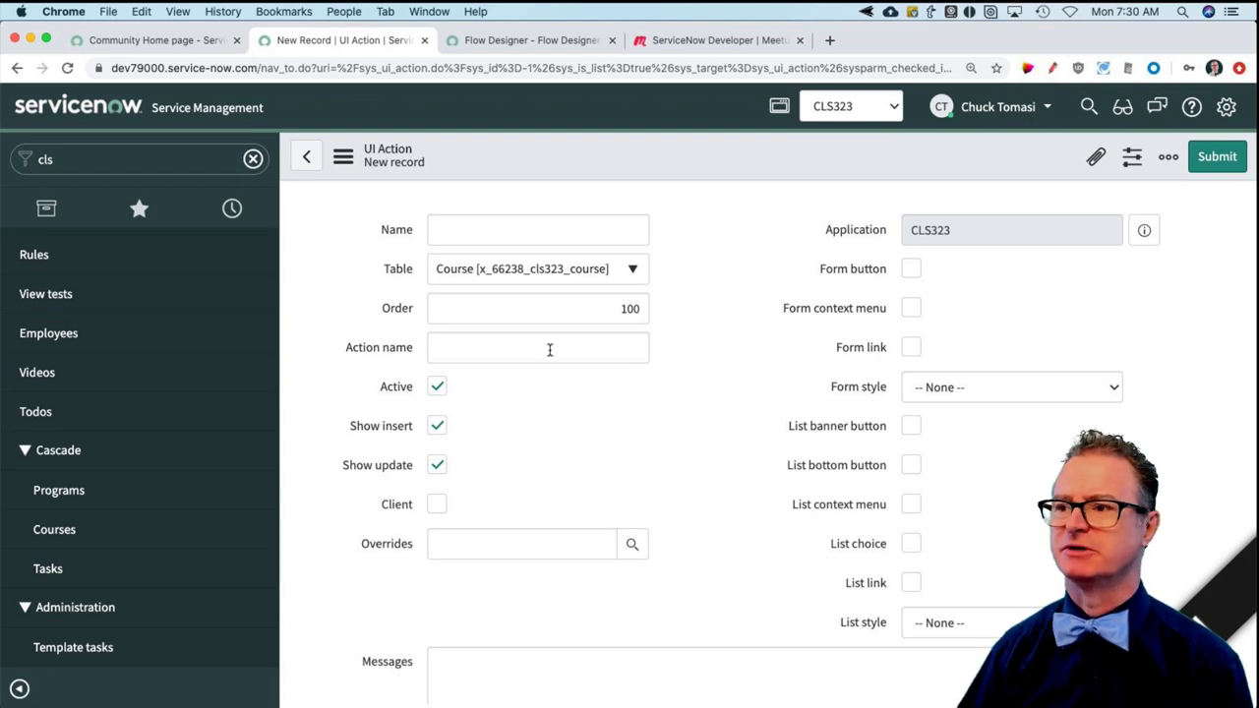
# - Make the UI action a form link and name it Close child tasks
pyautogui.scroll(-1, 669, 338)
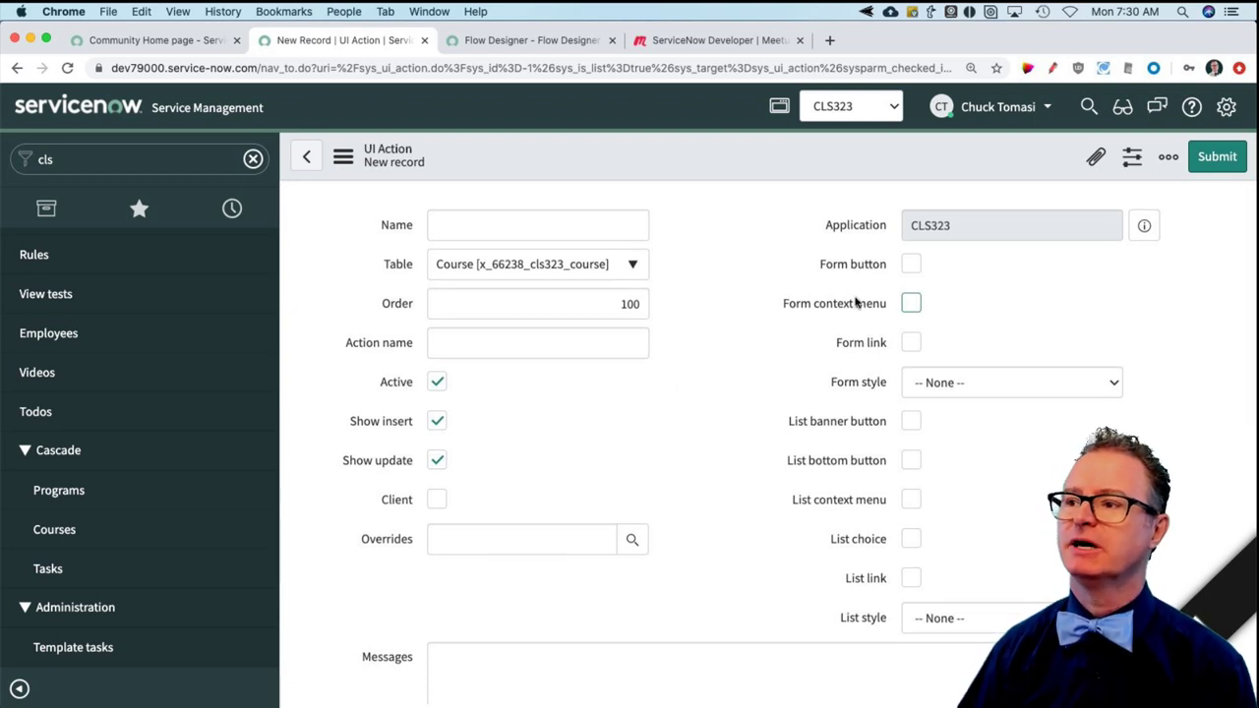
pyautogui.click(909, 344)
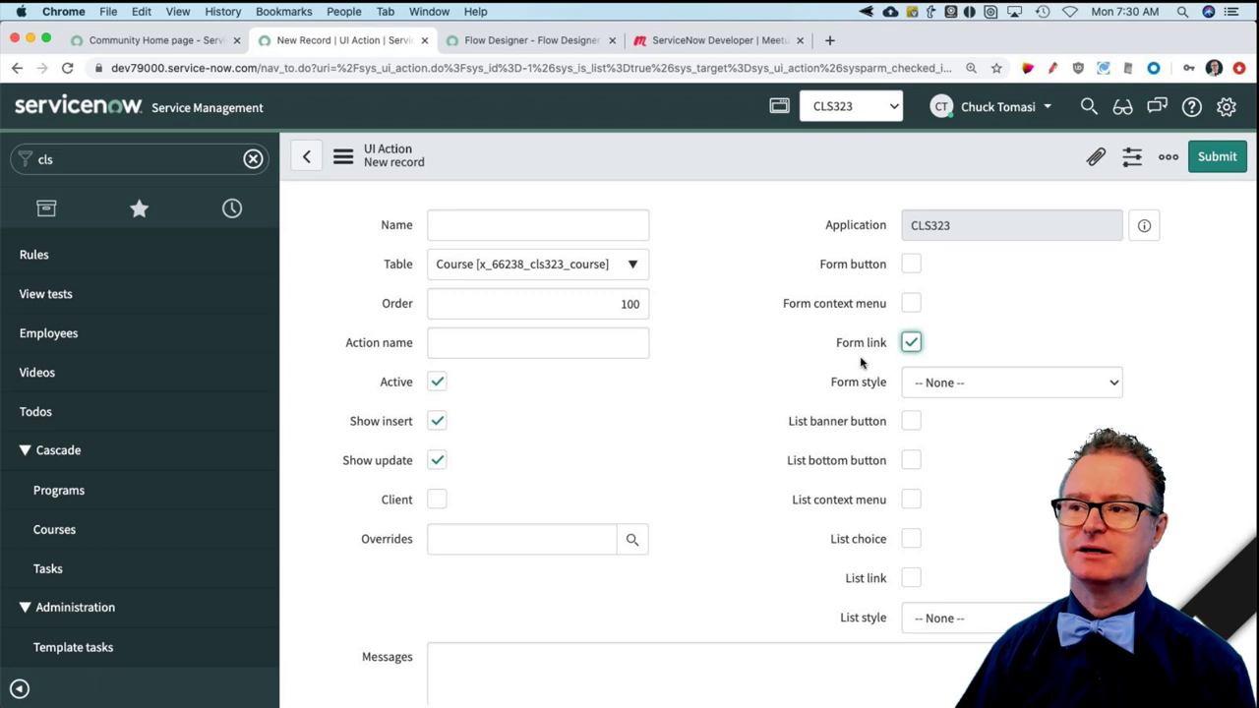
pyautogui.click(494, 228)
pyautogui.write('Close child tasks')
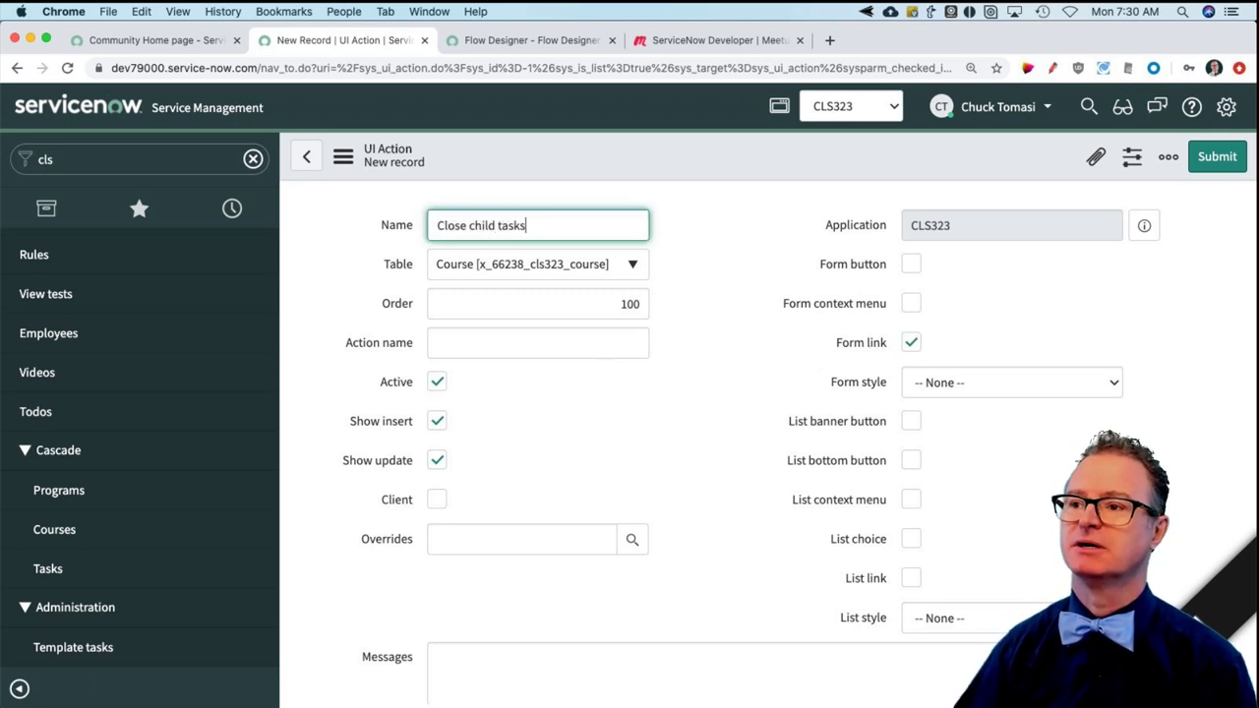
pyautogui.click(689, 376)
# - Set the action name to cls_course_close_task and turn off Show insert
pyautogui.click(526, 348)
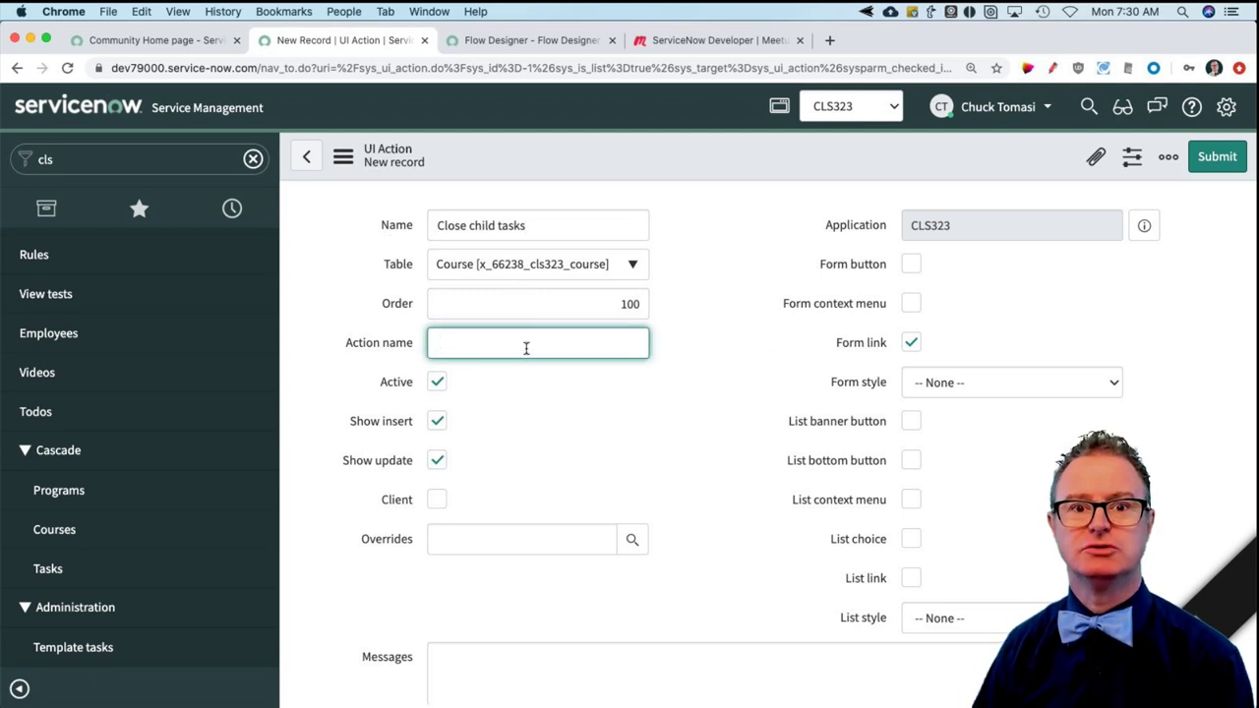
pyautogui.write('cls_course_close_task')
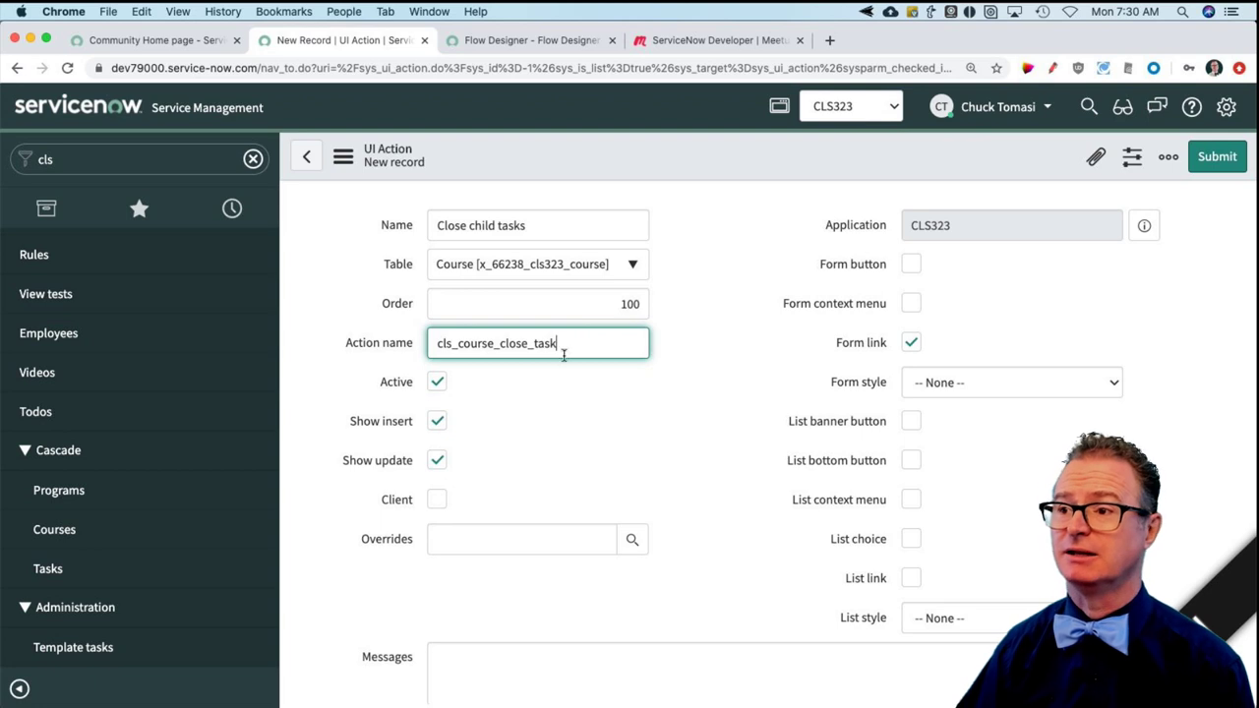
pyautogui.click(750, 418)
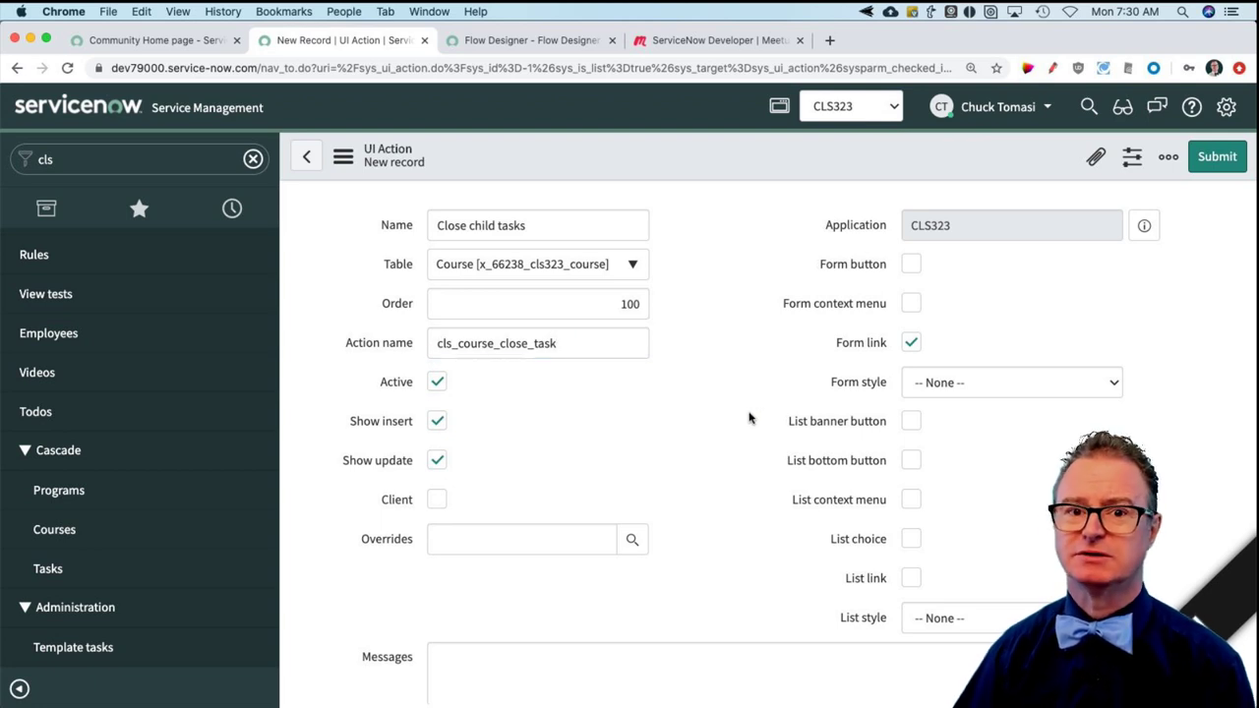
pyautogui.scroll(-1, 749, 418)
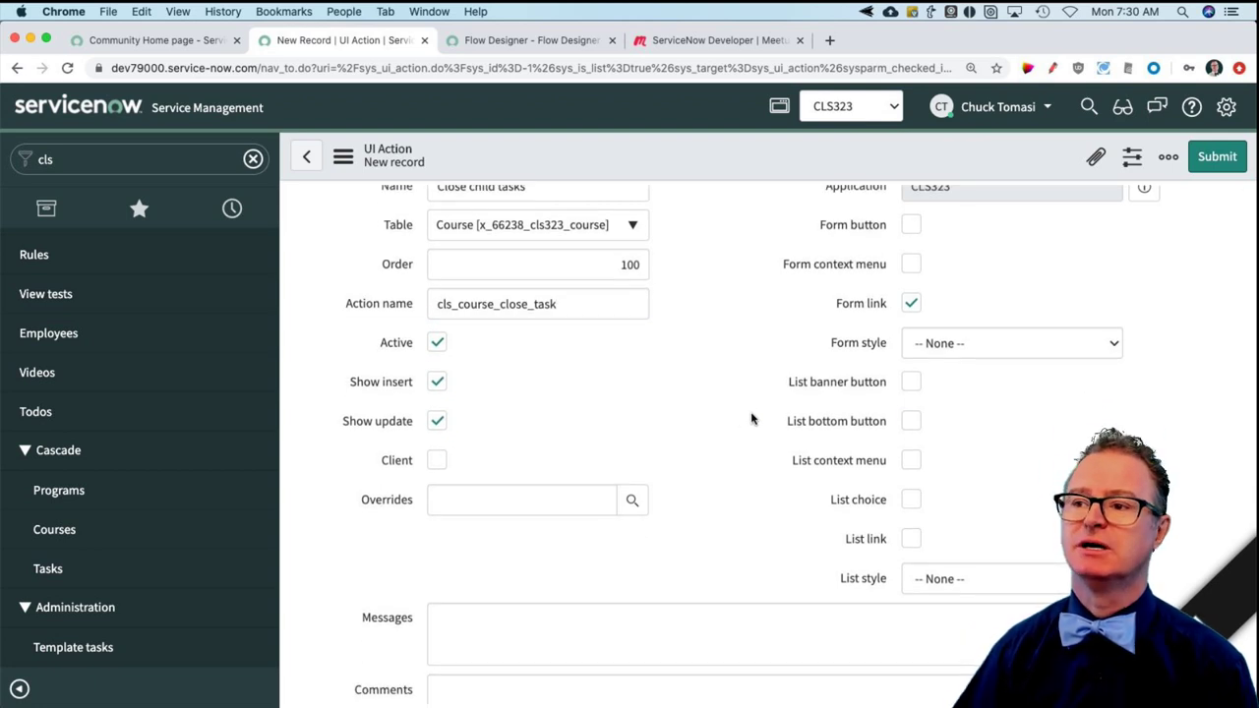
pyautogui.click(437, 383)
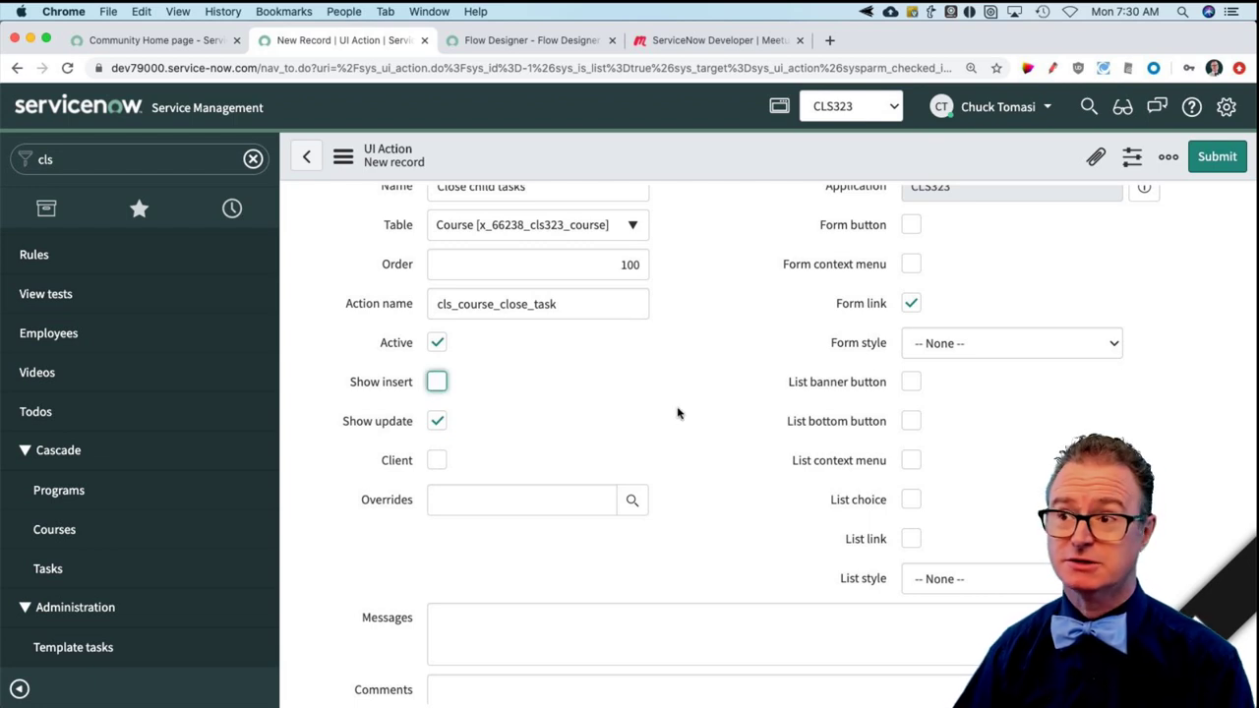
# - Enter the comment "Close child tasks when this is clicked." for the UI action
pyautogui.scroll(-3, 700, 411)
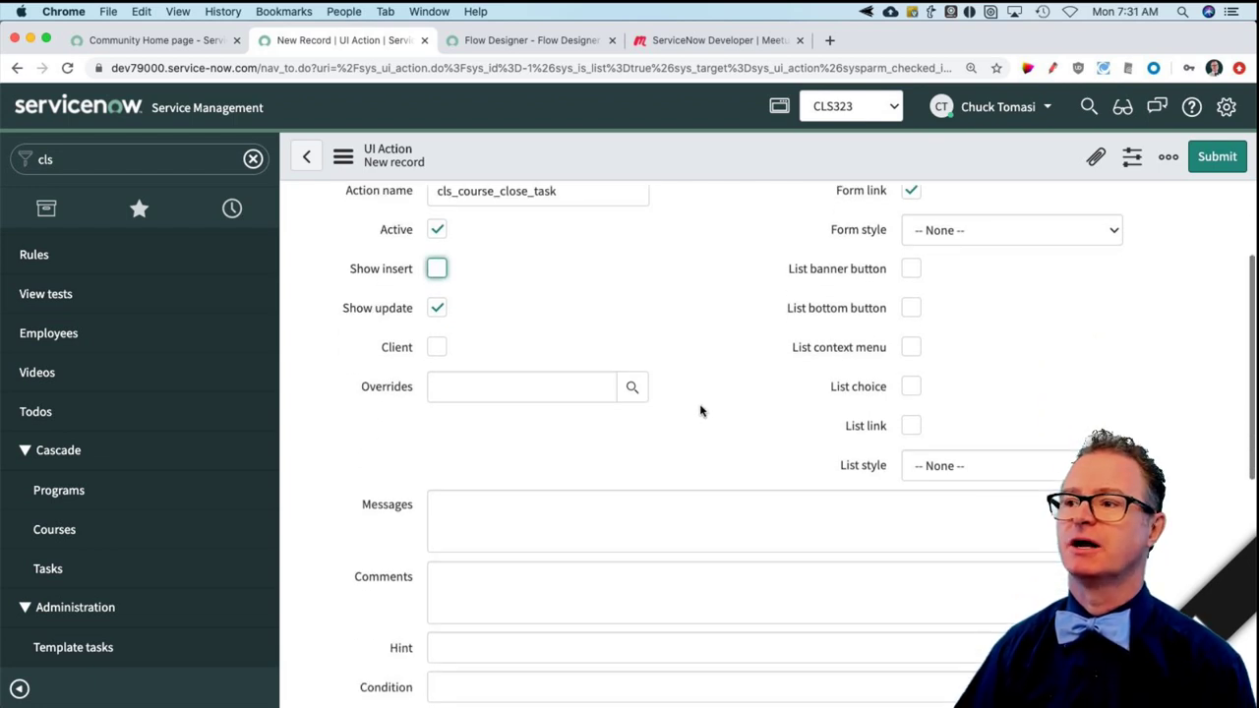
pyautogui.scroll(1, 701, 412)
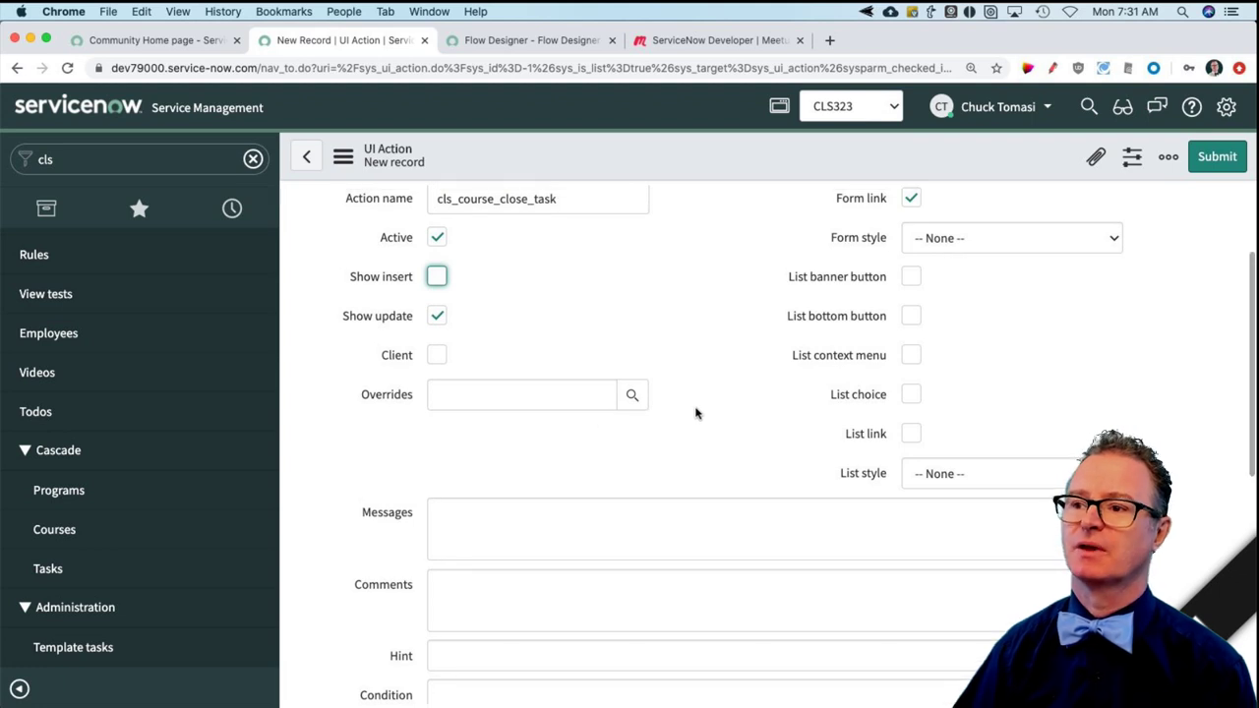
pyautogui.scroll(-3, 548, 478)
pyautogui.click(452, 429)
pyautogui.click(483, 504)
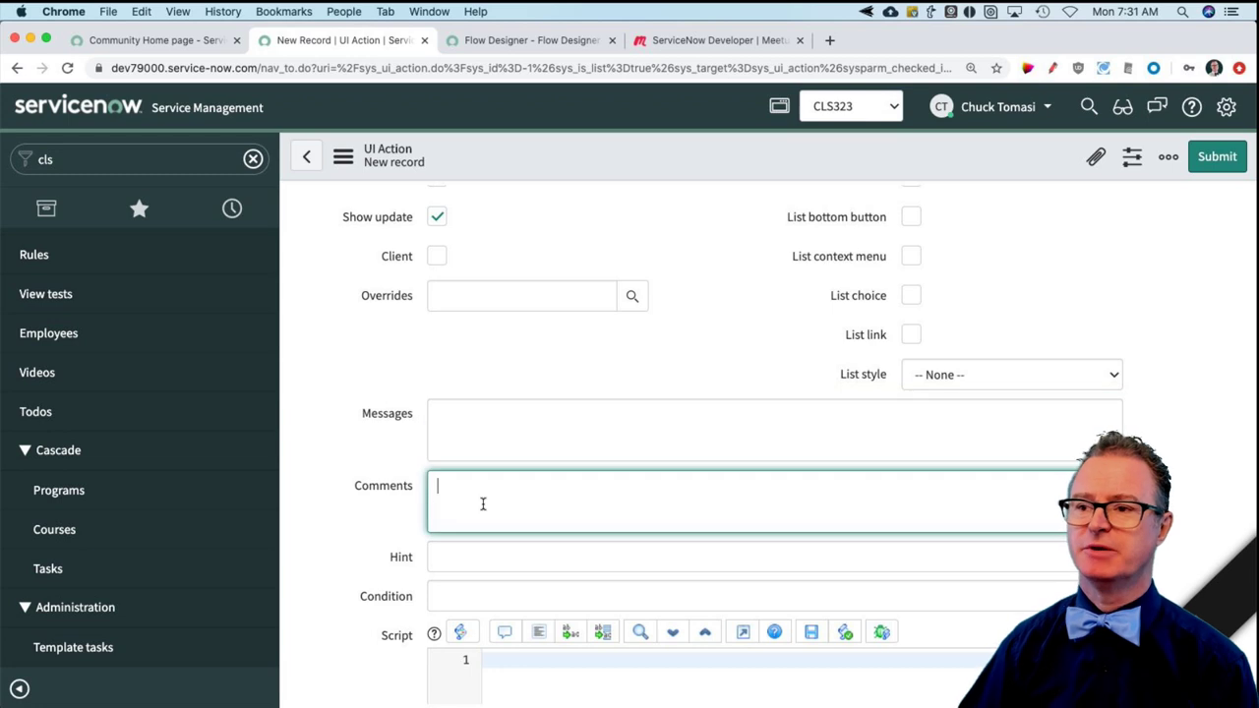
pyautogui.write('Close child tasks when parent')
pyautogui.press('BackSpace')
pyautogui.press('BackSpace')
pyautogui.press('BackSpace')
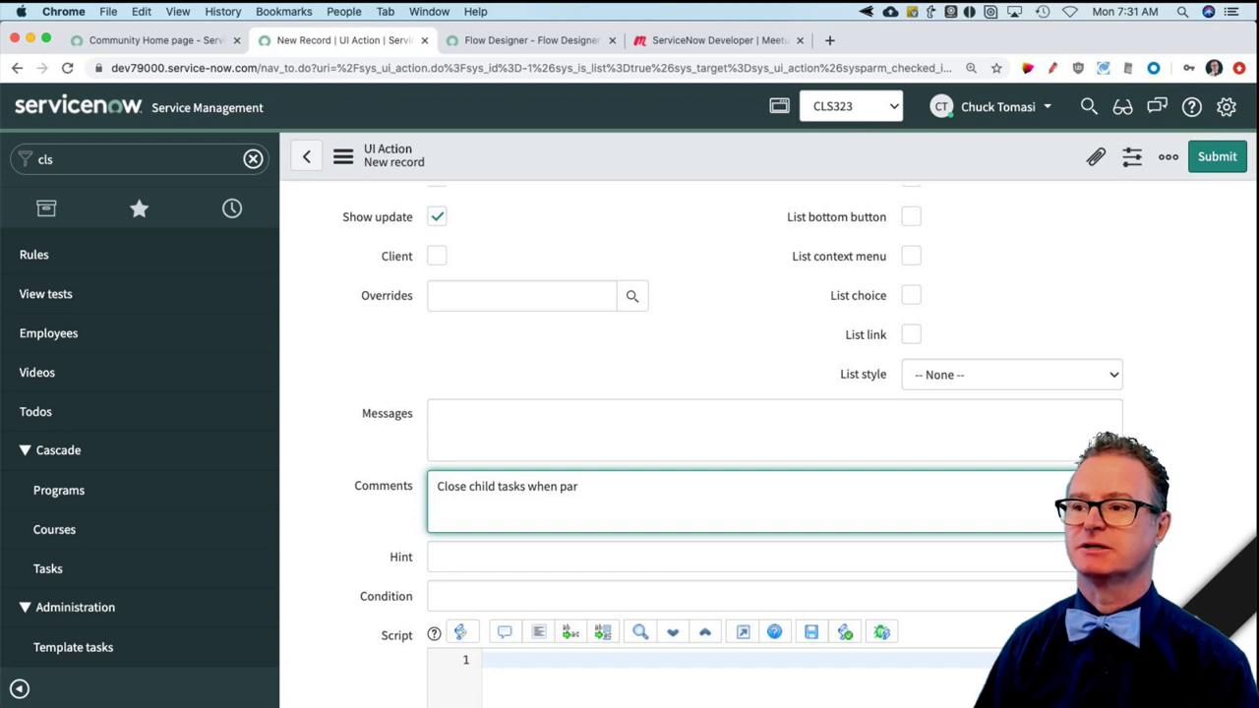
pyautogui.write('this is cli')
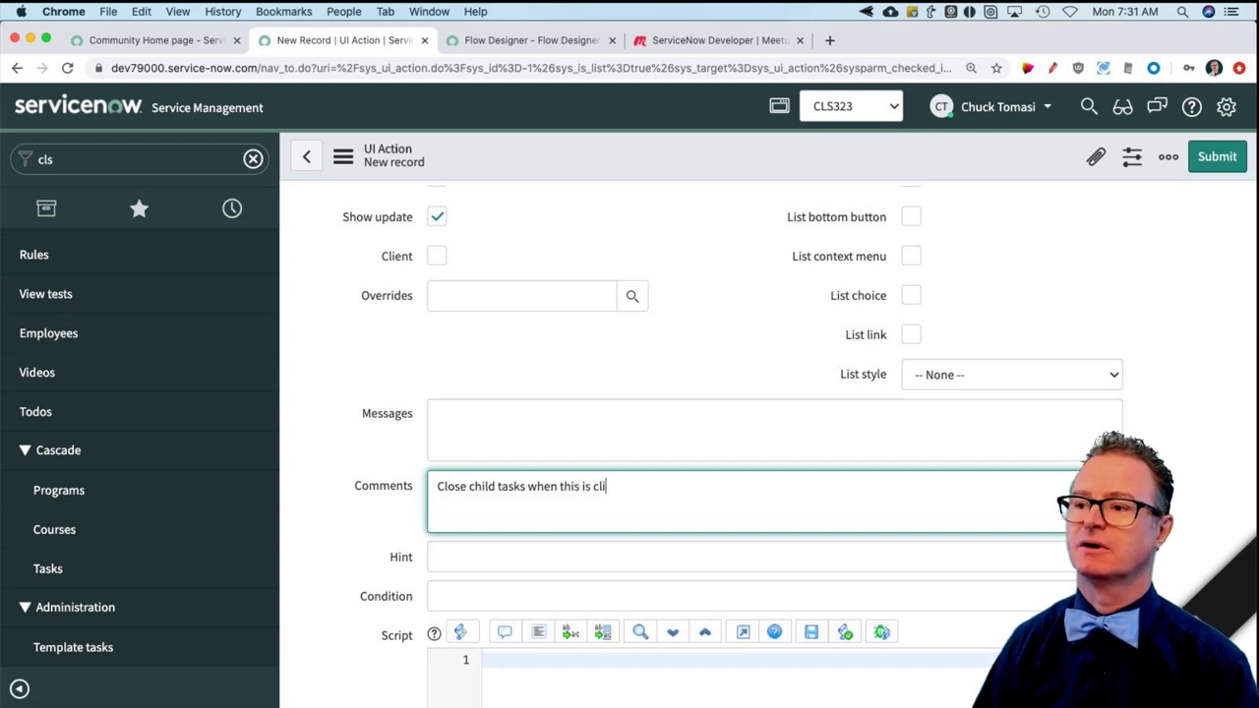
pyautogui.write('ckced')
pyautogui.press('BackSpace')
pyautogui.press('BackSpace')
pyautogui.press('BackSpace')
pyautogui.write('ked.')
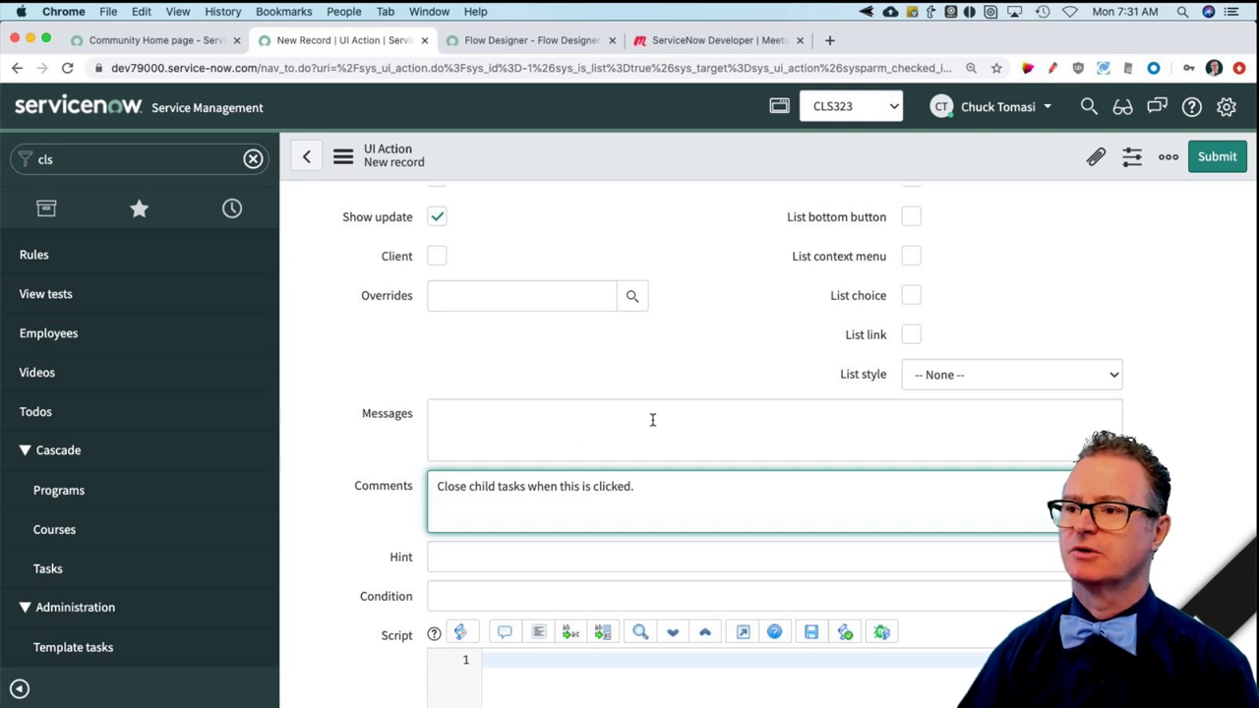
# - Paste the copied subflow server code snippet into the UI action's script
pyautogui.scroll(-5, 652, 419)
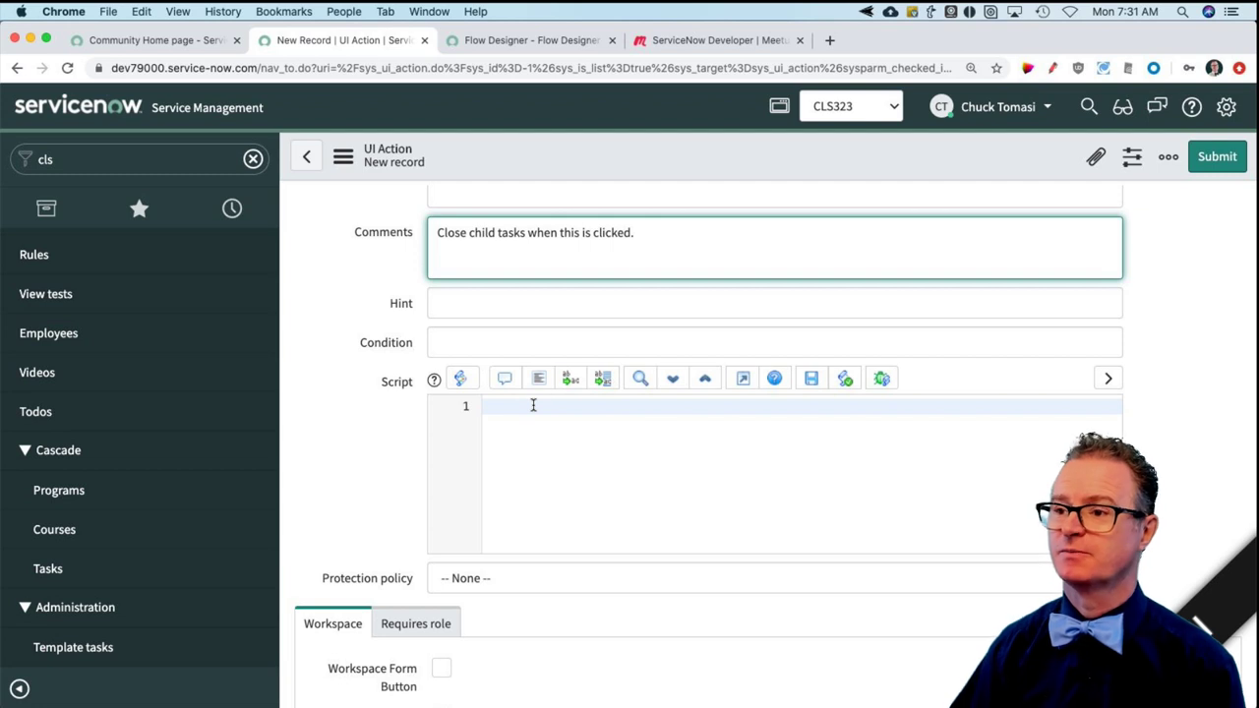
pyautogui.click(536, 441)
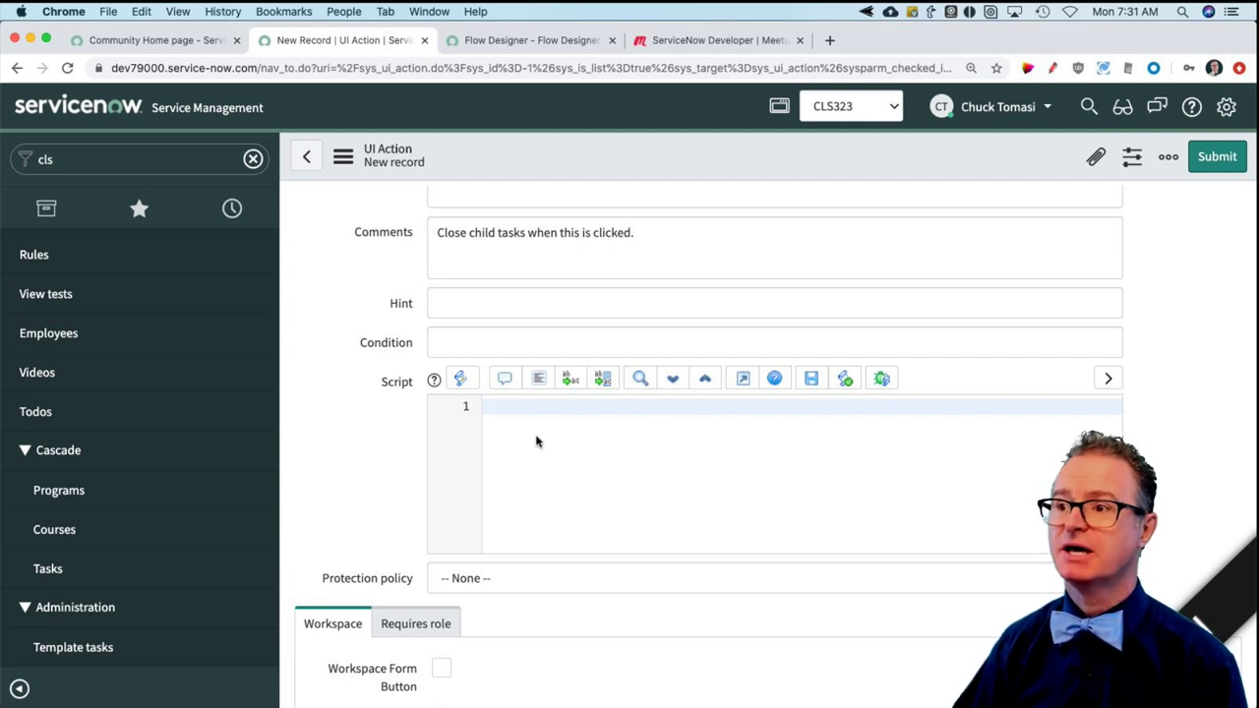
pyautogui.write("(function() {      try {         var inputs = {};         inputs['course'] = ; // GlideRecord of table: x_66238_cls323_course          // Start Asynchronously: Uncomment to run in background. Code snippet will not have access to outputs.         // sn_fd.FlowAPI.getRunner().subflow('x_66238_cls323.close_course_child_tasks').inBackground().withInputs(inputs).run();          // Execute Synchronously: Run in foreground. Code snippet has access to outputs.         var result = sn_fd.FlowAPI.getRunner().subflow('x_66238_cls323.close_course_child_tasks').inForeground().withInputs(inputs).run();         var outputs = result.getOutputs();          // Current subflow has no outputs defined.     } catch (ex) {         var message = ex.getMessage();         gs.error(message);     }  })();")
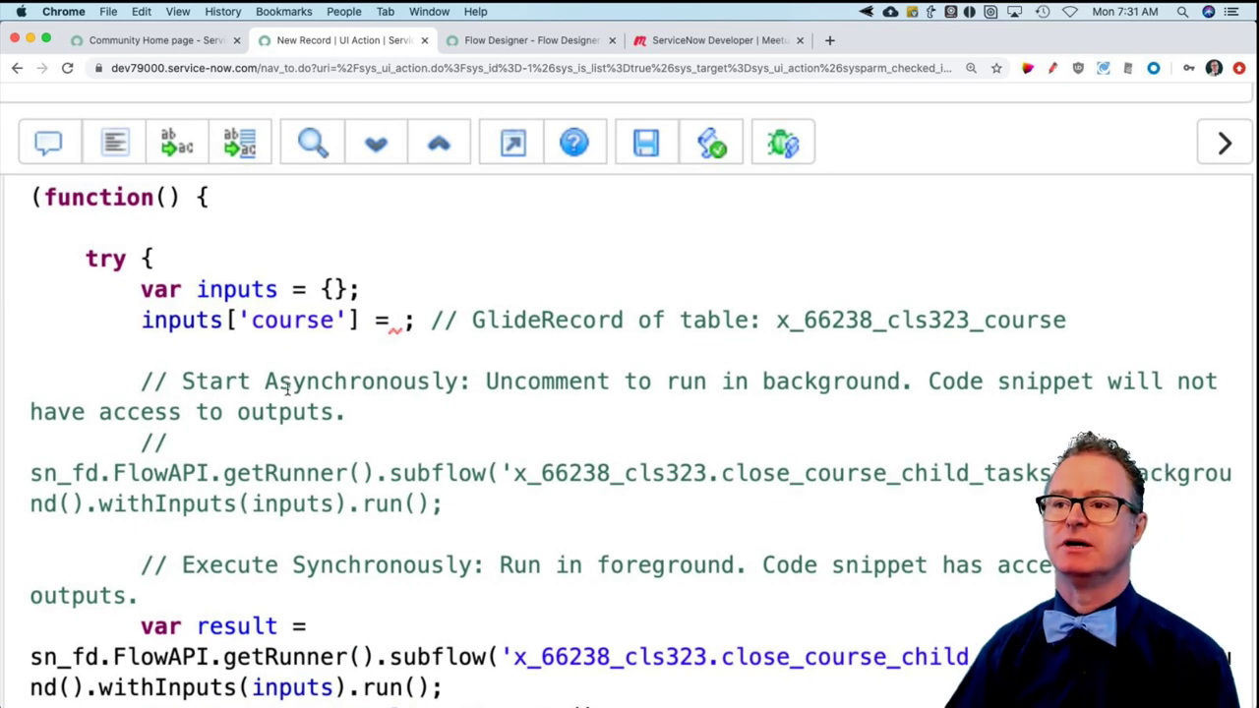
# - Examine the pasted script's function wrapper, course input line and asynchronous and synchronous subflow calls
pyautogui.scroll(1, 162, 272)
pyautogui.click(26, 232)
pyautogui.keyDown('shift'); pyautogui.click(301, 227); pyautogui.keyUp('shift')
pyautogui.scroll(-1, 315, 228)
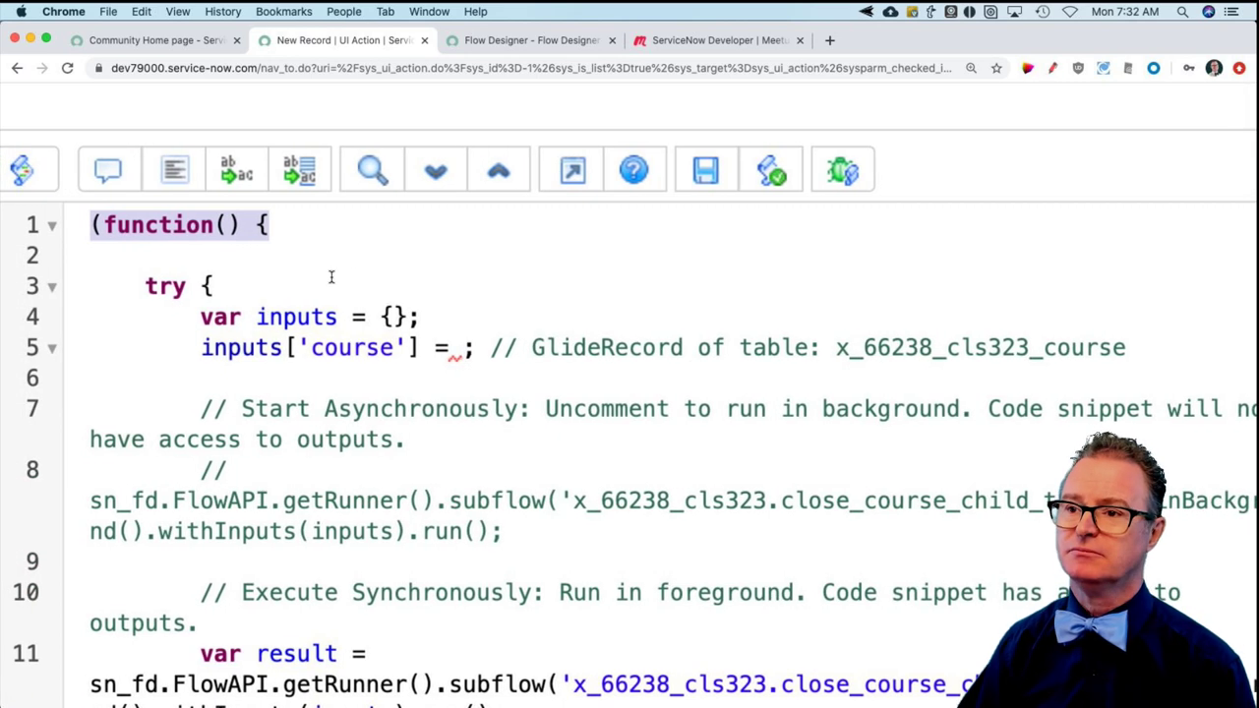
pyautogui.click(332, 272)
pyautogui.scroll(-2, 331, 273)
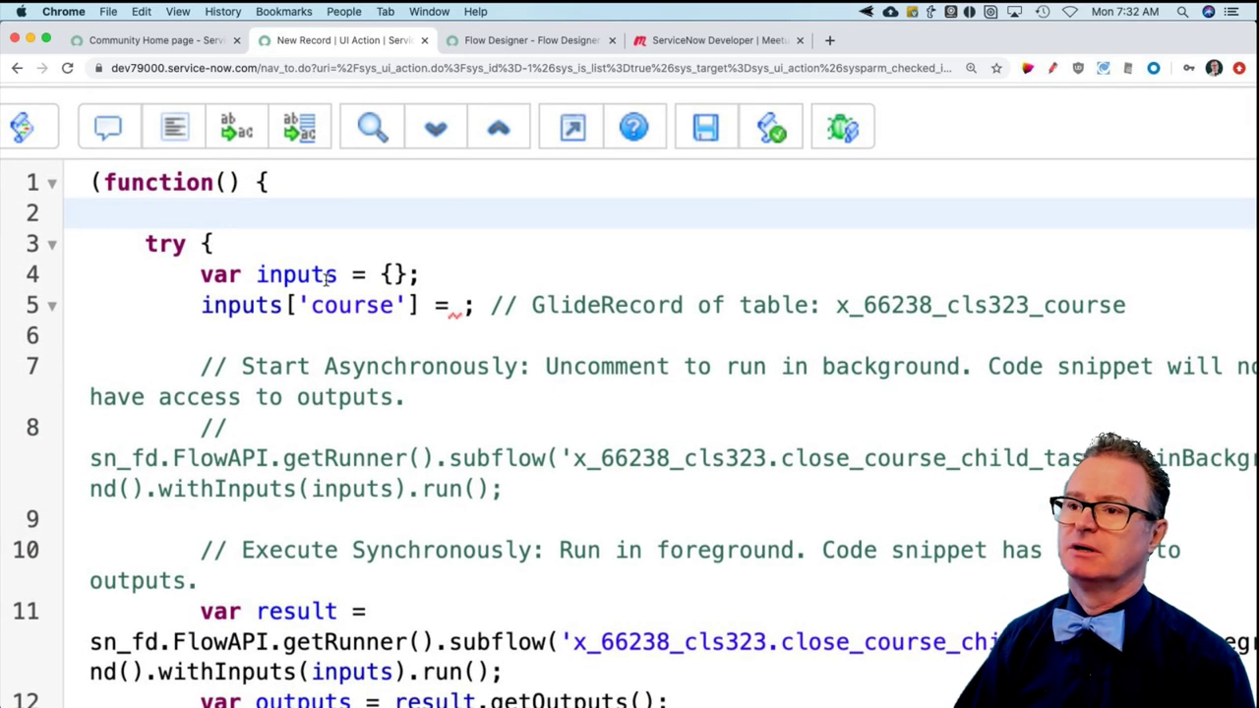
pyautogui.scroll(-1, 326, 280)
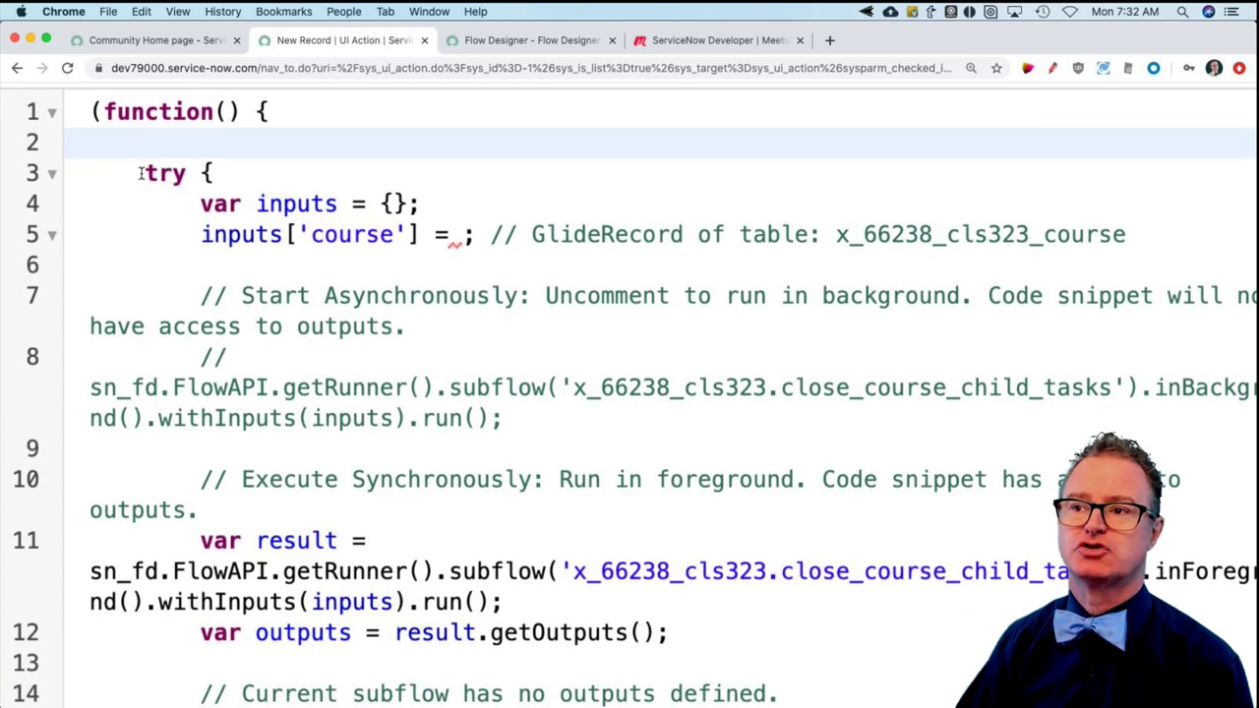
# - Examine the script's try block and its catch block, which logs the exception message, through to the function's closing line
pyautogui.moveTo(142, 174); pyautogui.dragTo(212, 173)
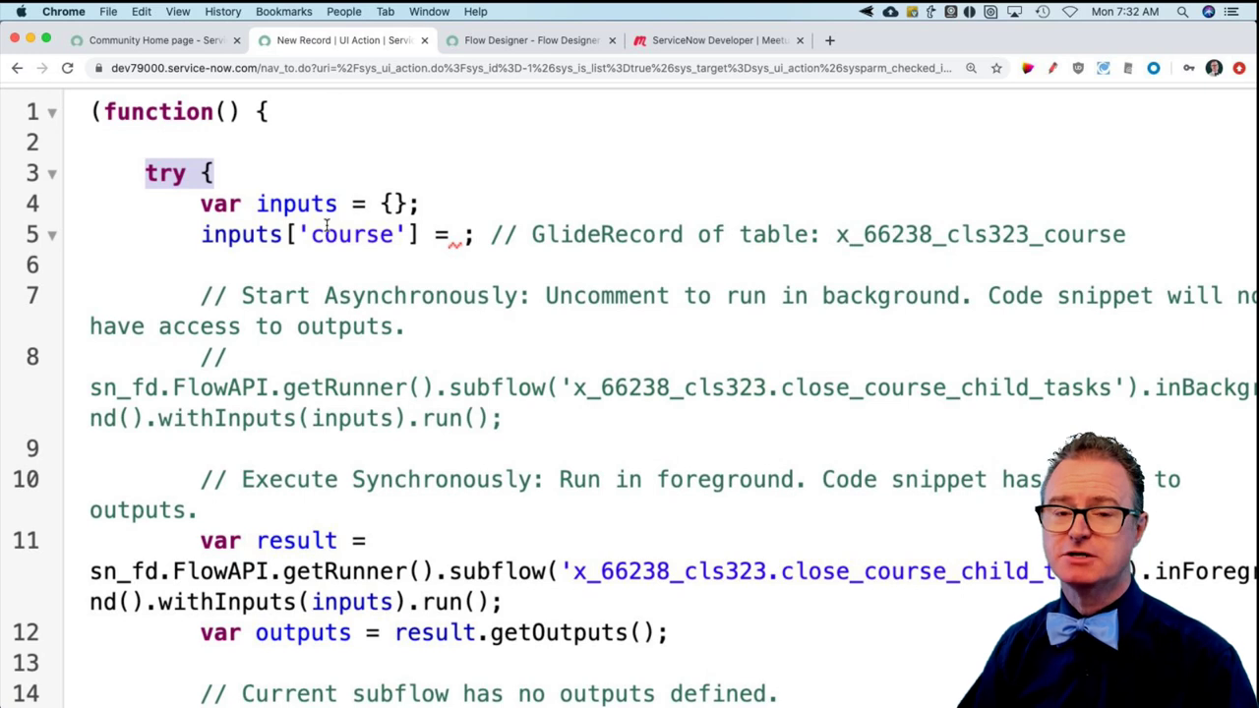
pyautogui.scroll(-1, 327, 225)
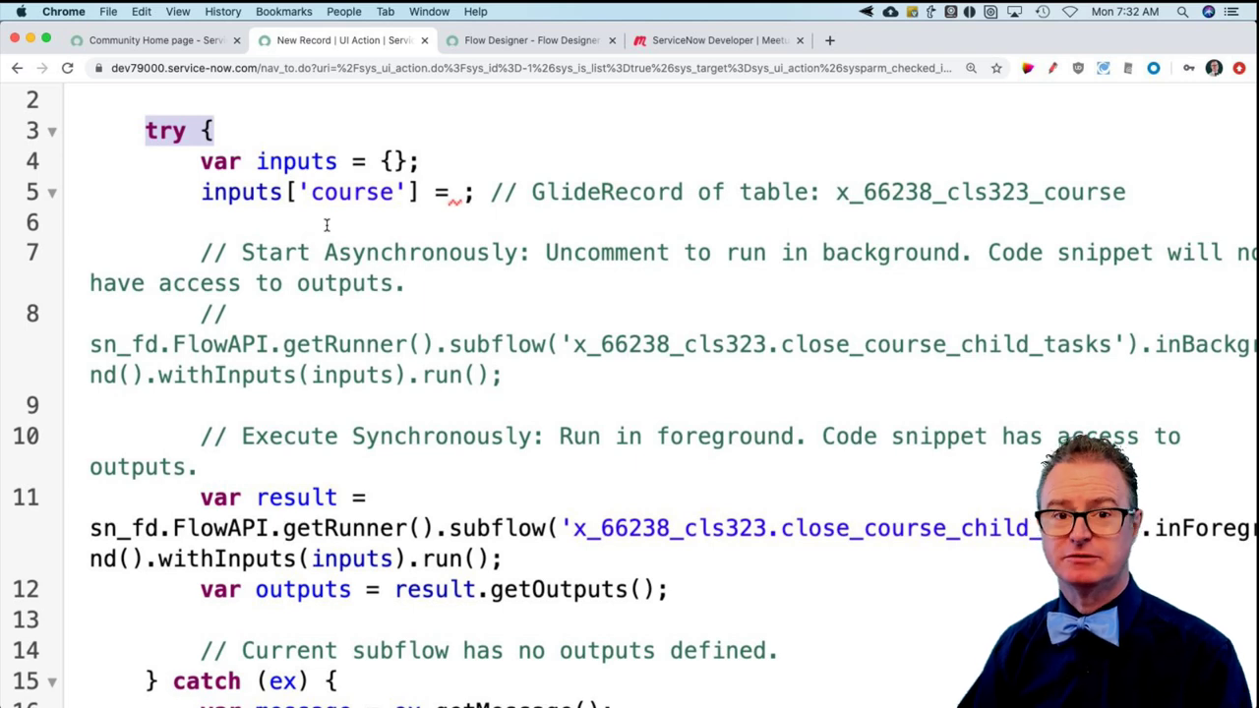
pyautogui.scroll(-2, 327, 225)
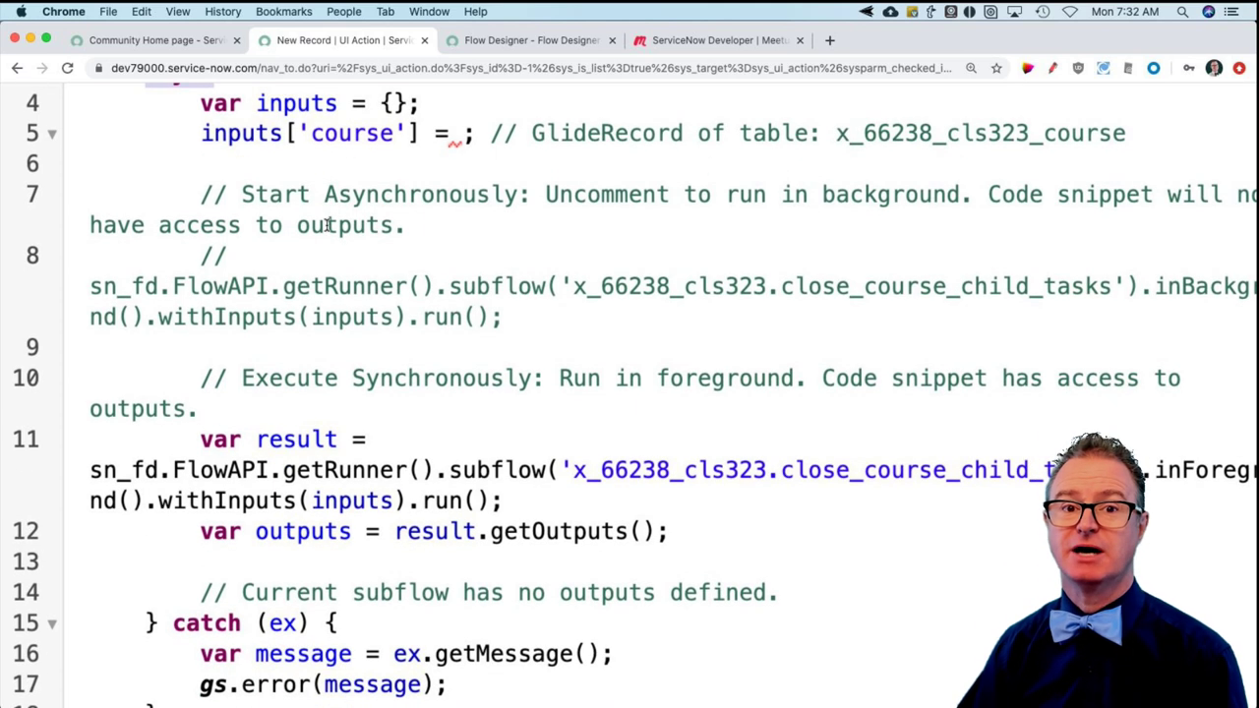
pyautogui.scroll(-1, 327, 225)
pyautogui.scroll(-1, 326, 226)
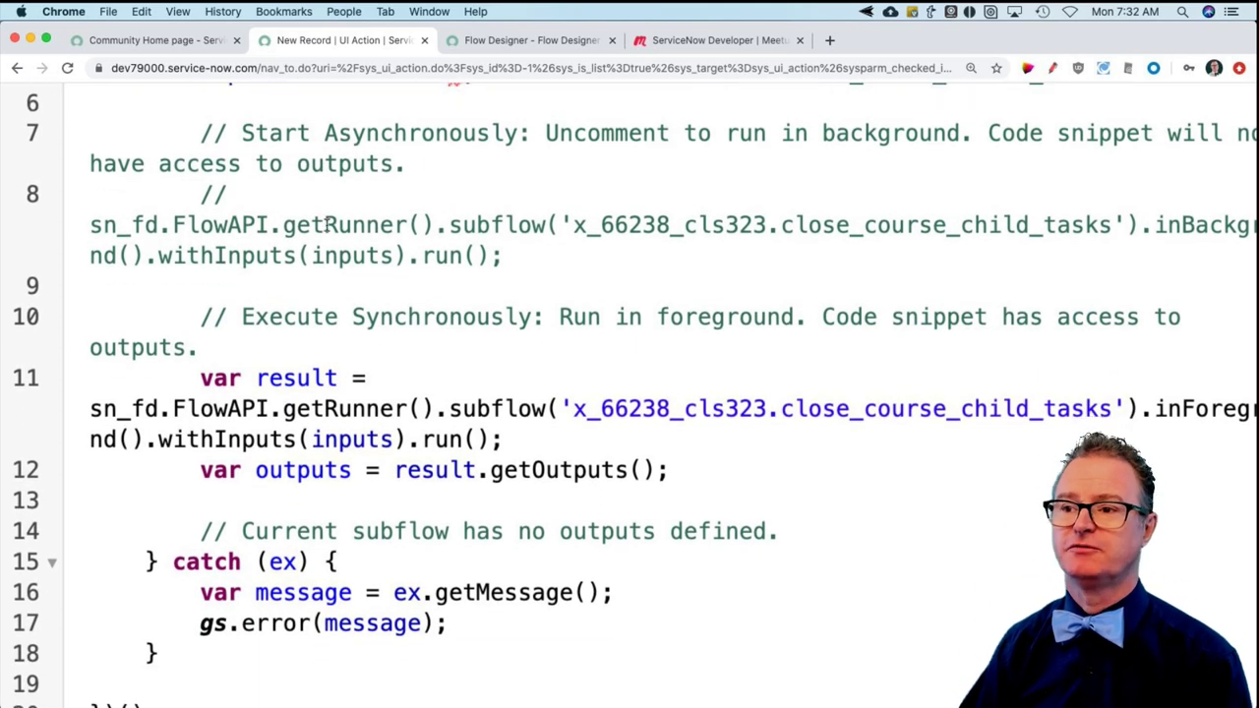
pyautogui.doubleClick(178, 562)
pyautogui.keyDown('shift'); pyautogui.click(474, 619); pyautogui.keyUp('shift')
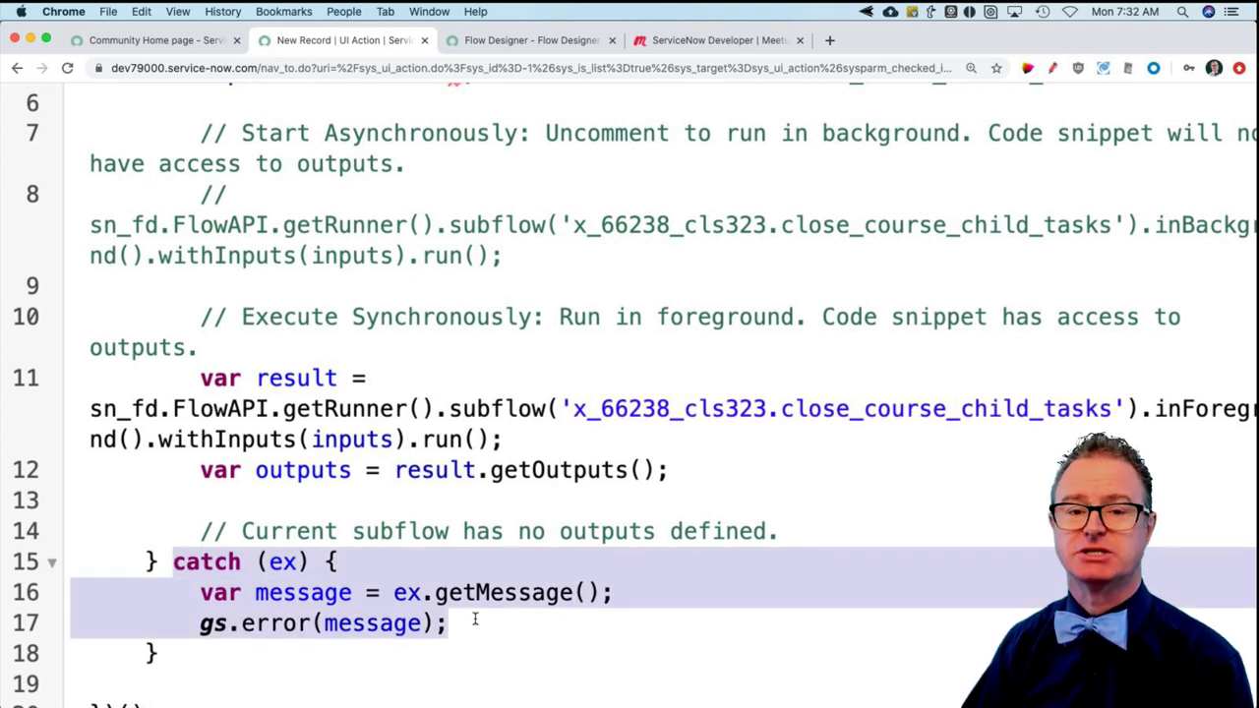
pyautogui.click(219, 656)
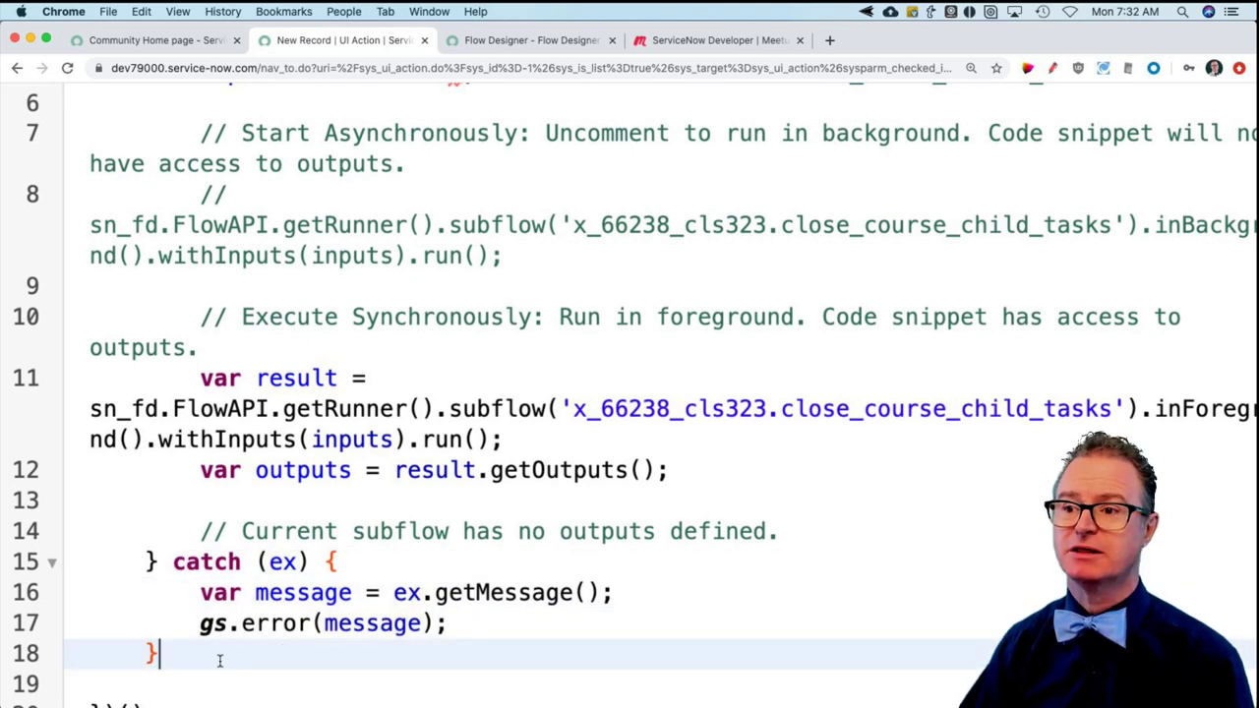
pyautogui.scroll(-2, 150, 649)
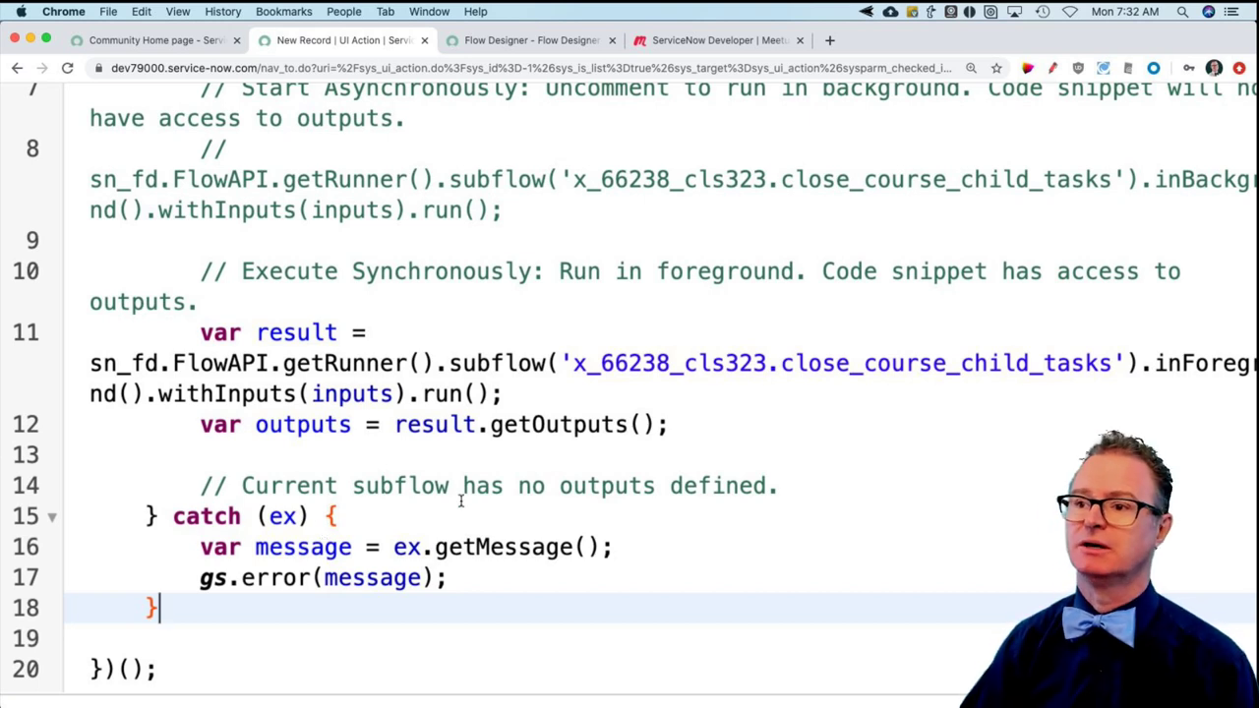
pyautogui.scroll(5, 465, 497)
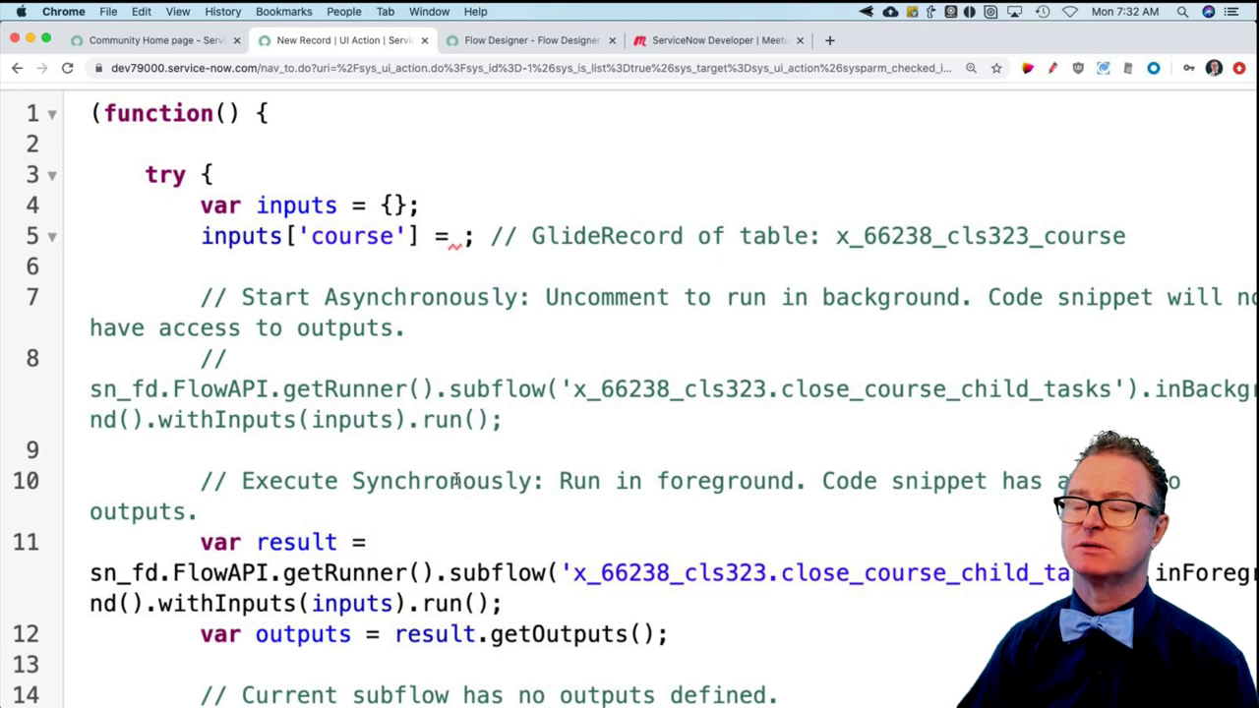
# - Assign current to inputs['course'] in the UI action script
pyautogui.moveTo(188, 236); pyautogui.dragTo(484, 236)
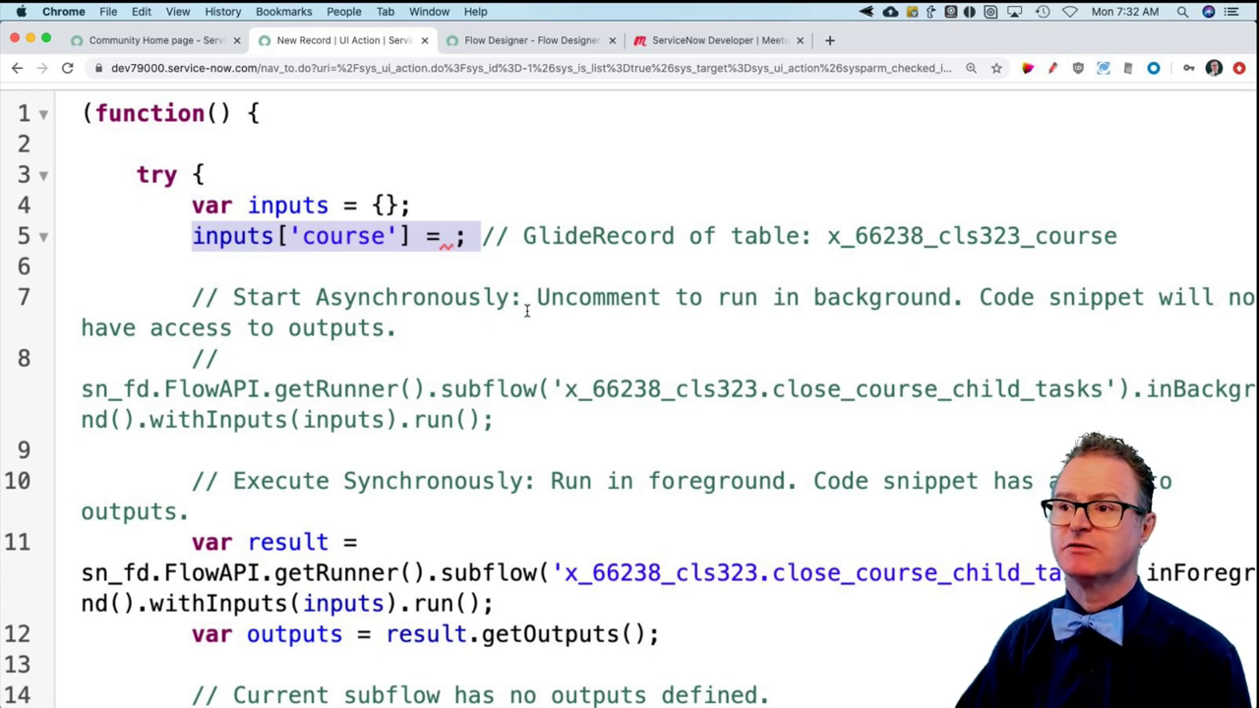
pyautogui.click(454, 238)
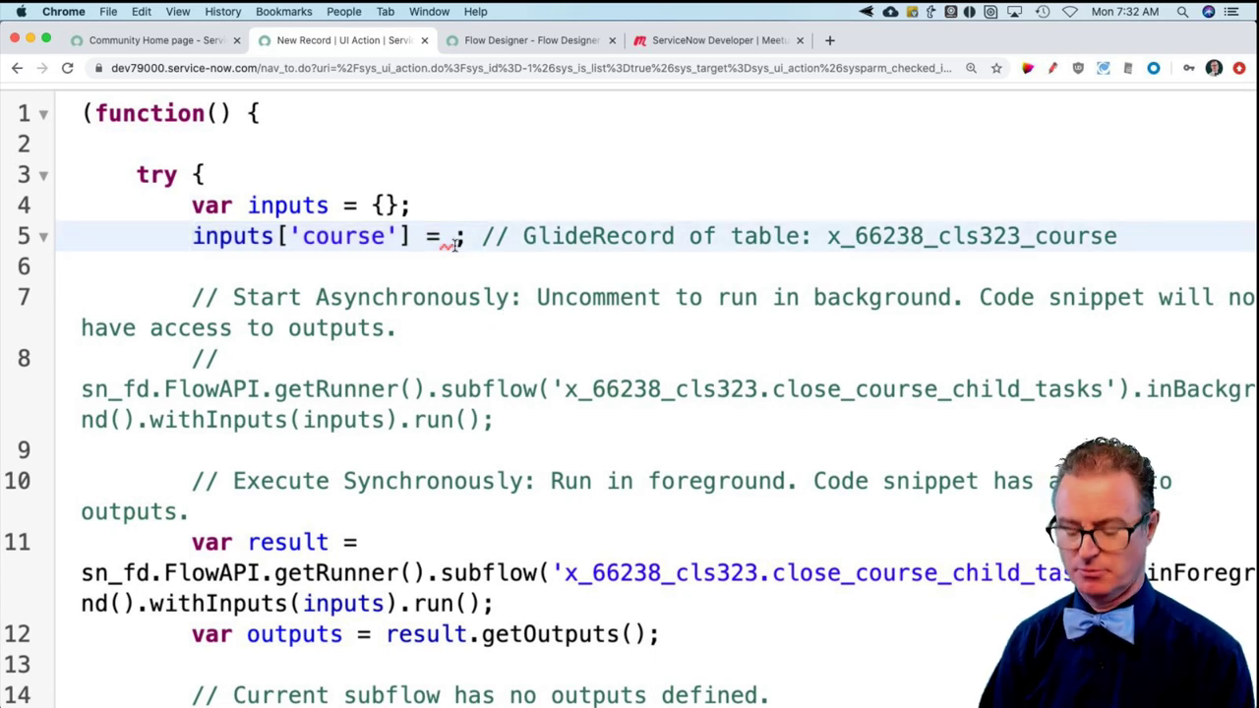
pyautogui.write('current')
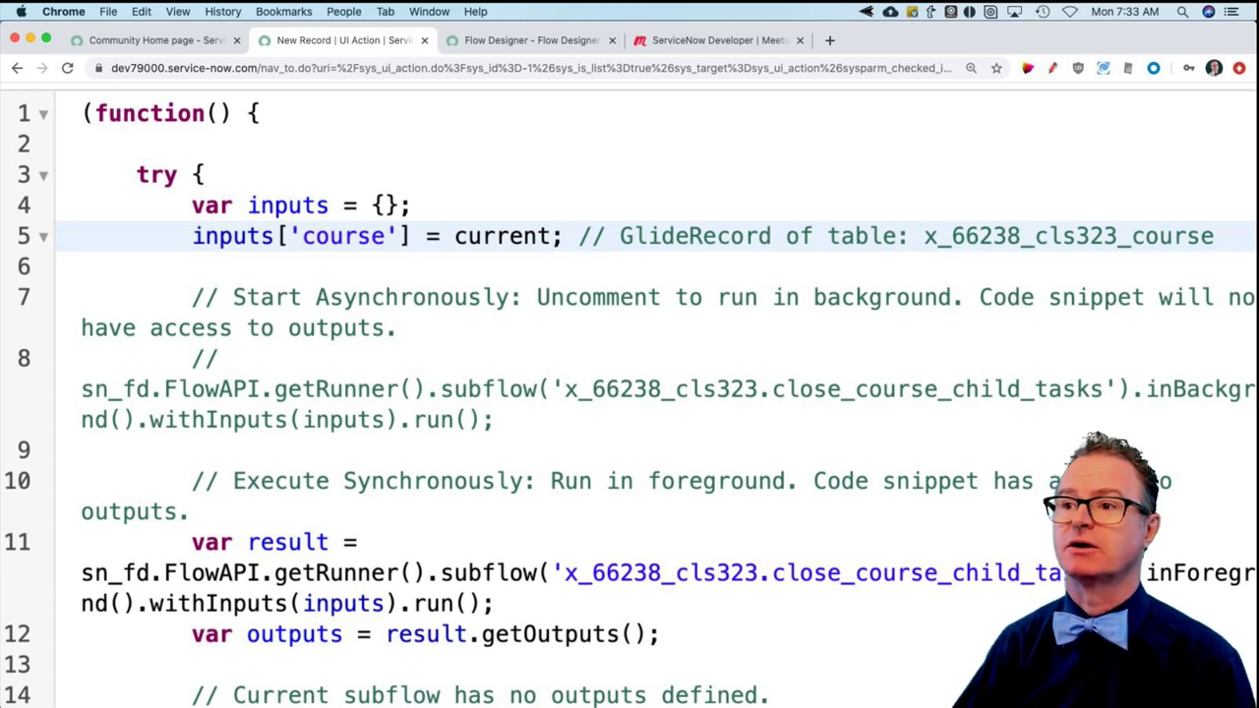
# - Review the commented-out asynchronous subflow call, including its FlowAPI runner, subflow name and withInputs(inputs).run() portion
pyautogui.moveTo(191, 297); pyautogui.dragTo(349, 347)
pyautogui.moveTo(157, 388); pyautogui.dragTo(531, 390)
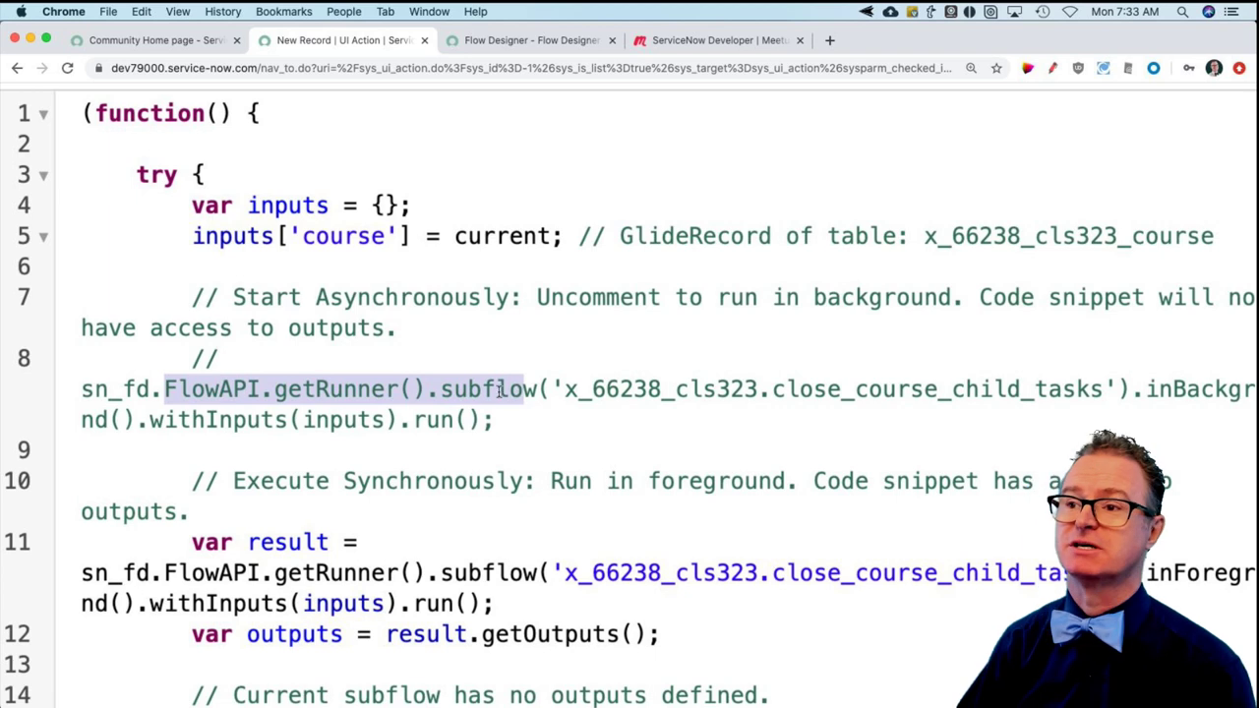
pyautogui.click(379, 356)
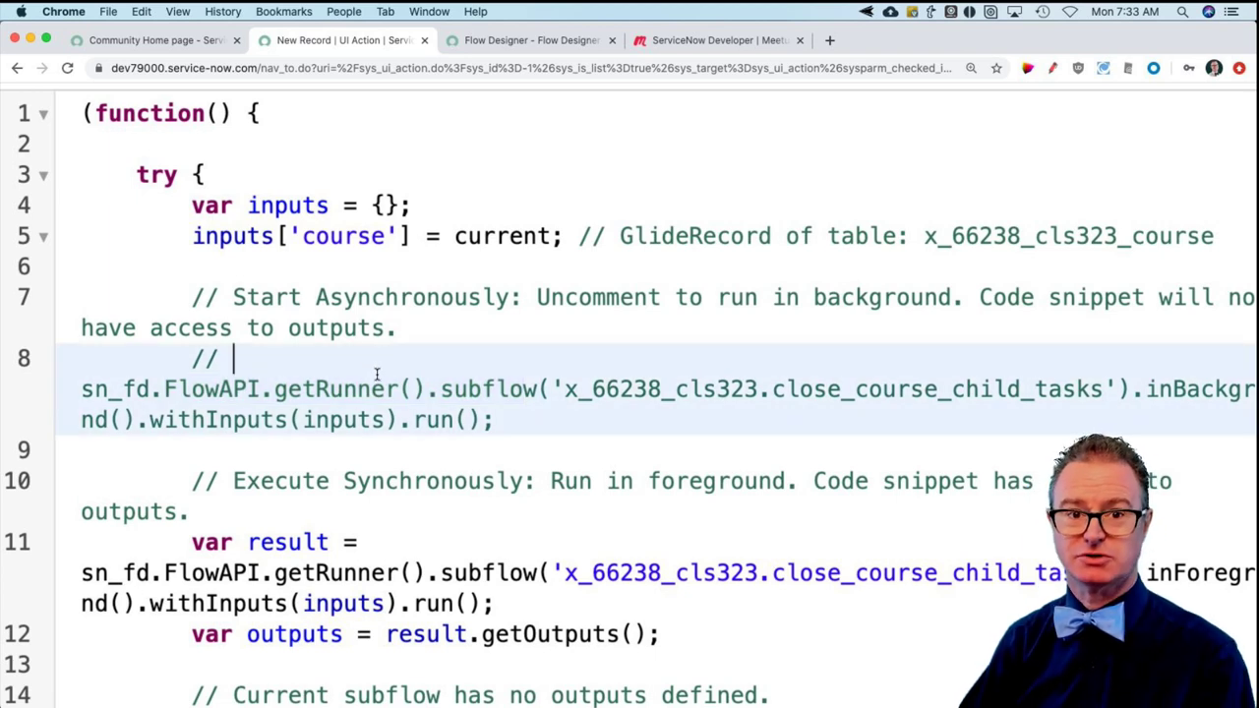
pyautogui.click(358, 389)
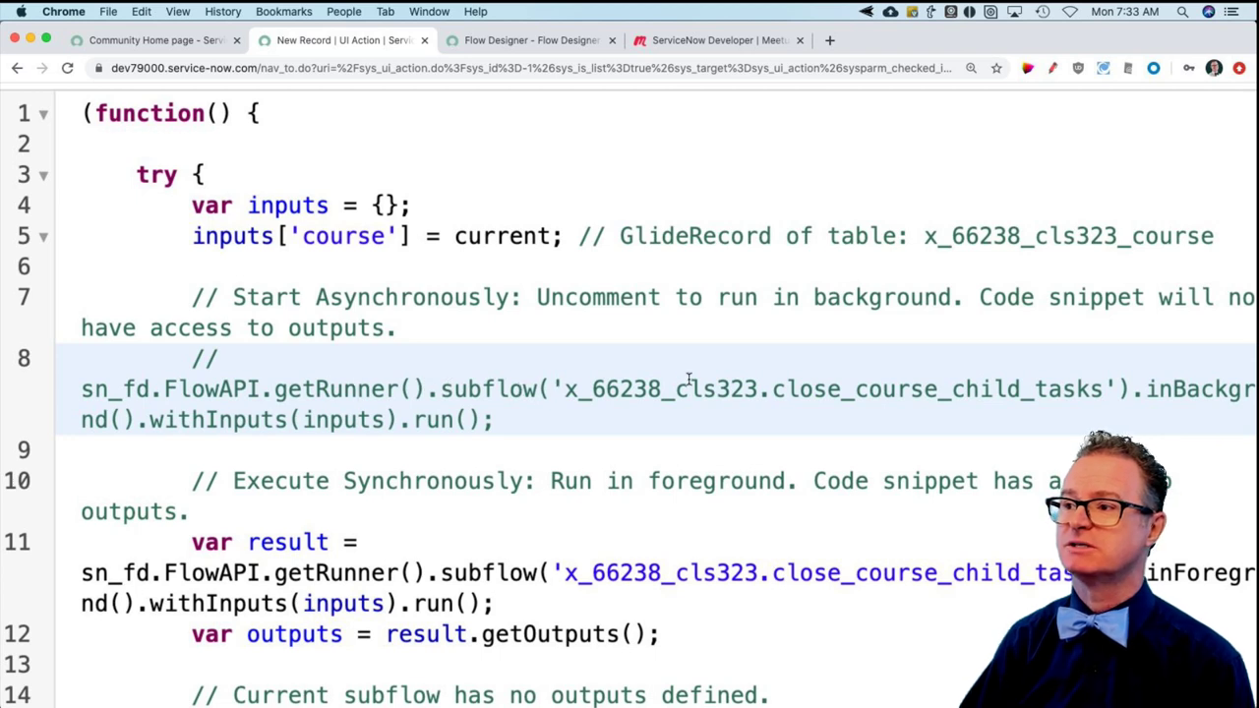
pyautogui.hscroll(3, 689, 384)
pyautogui.hscroll(-4, 689, 384)
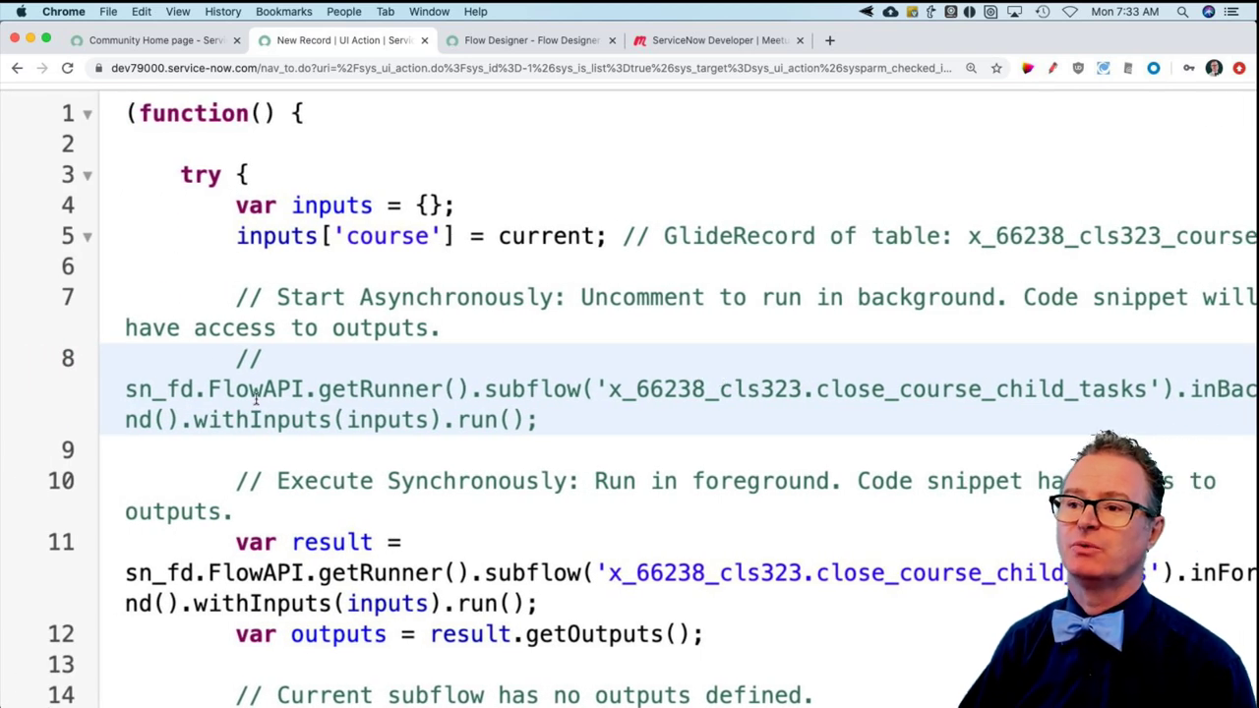
pyautogui.moveTo(194, 419); pyautogui.dragTo(507, 419)
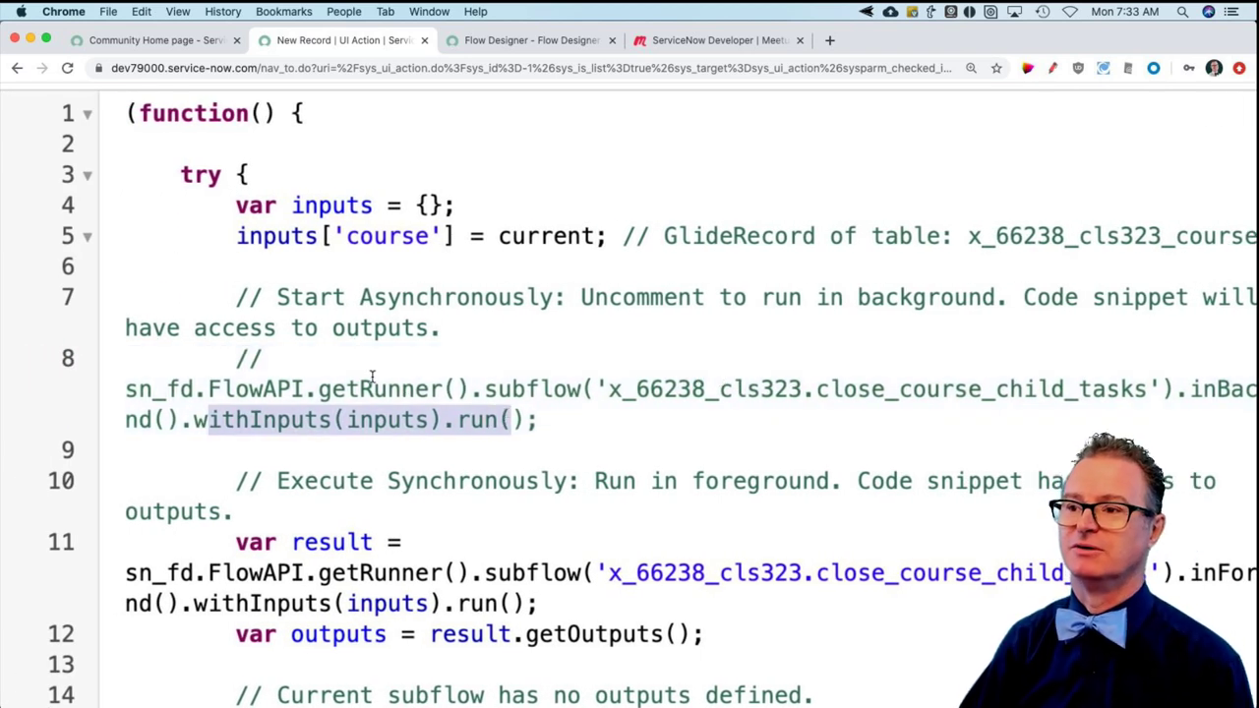
pyautogui.moveTo(264, 297); pyautogui.dragTo(576, 303)
pyautogui.click(403, 391)
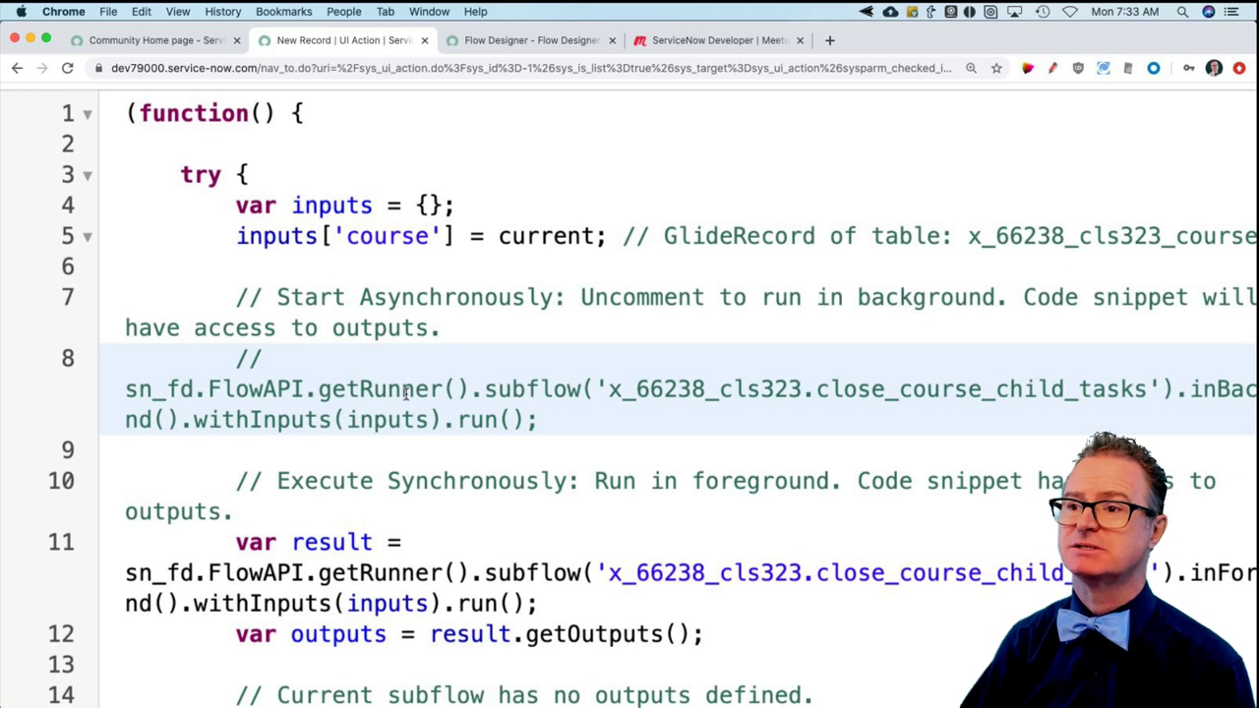
# - Delete the Start Asynchronously comment and its commented-out background subflow call from the script
pyautogui.click(131, 284)
pyautogui.moveTo(131, 285); pyautogui.dragTo(551, 454)
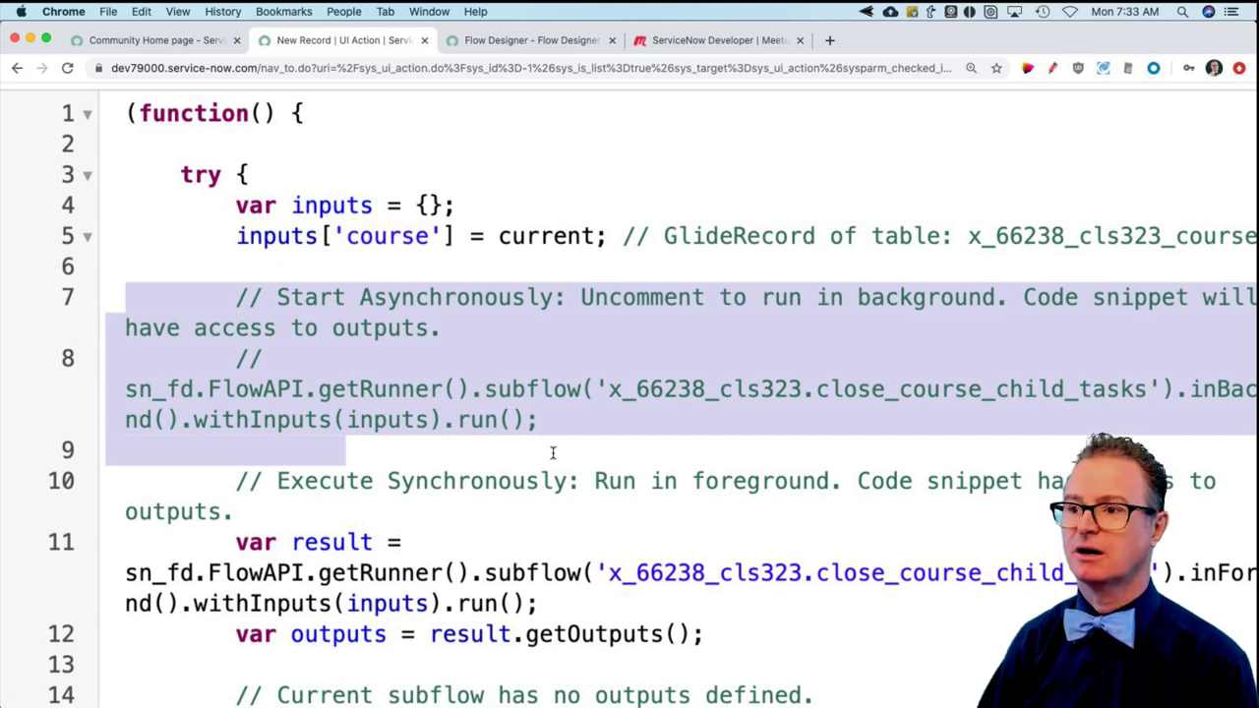
pyautogui.press('BackSpace')
pyautogui.press('BackSpace')
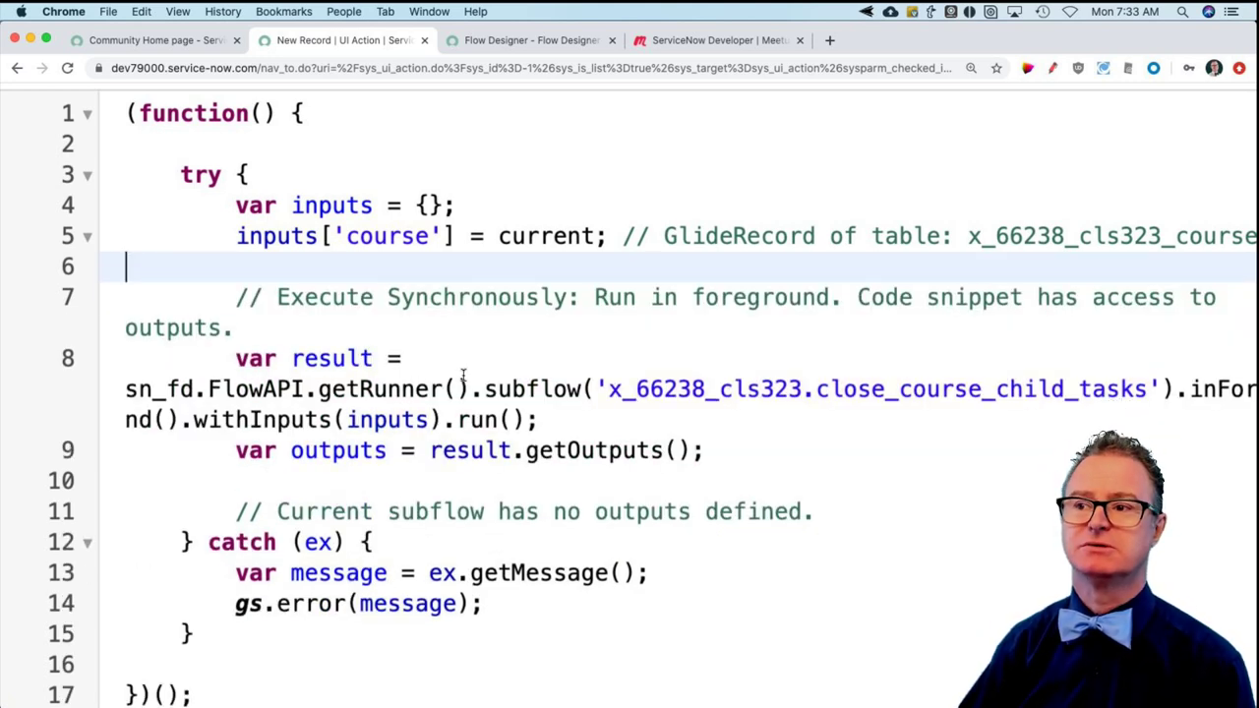
# - Break the synchronous FlowAPI call into separate lines for getRunner, subflow, inForeground, withInputs and run
pyautogui.click(305, 390)
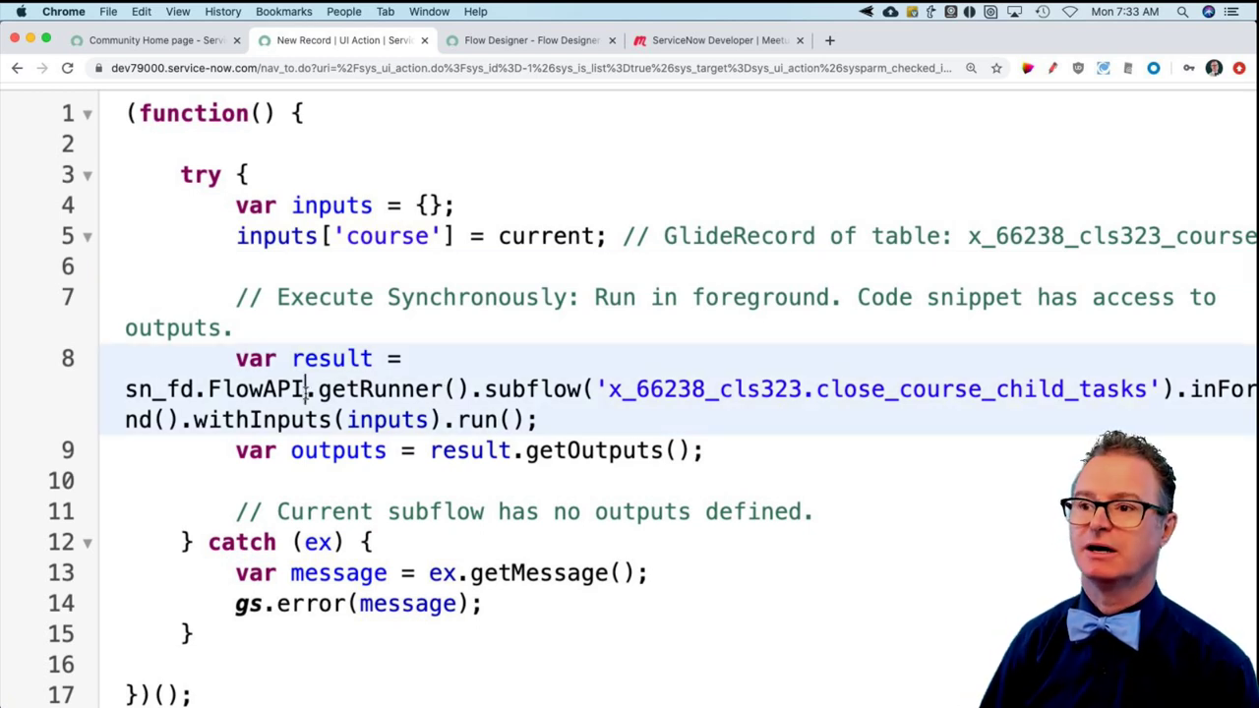
pyautogui.press('Return')
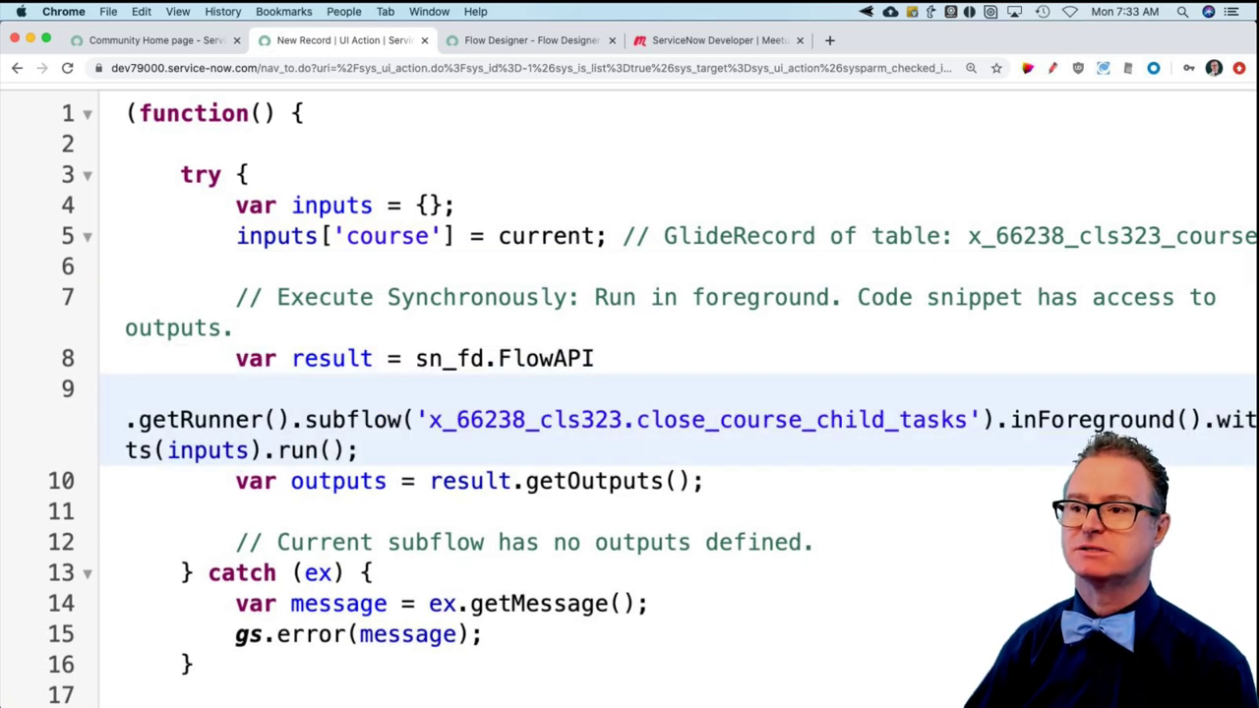
pyautogui.click(292, 420)
pyautogui.press('Return')
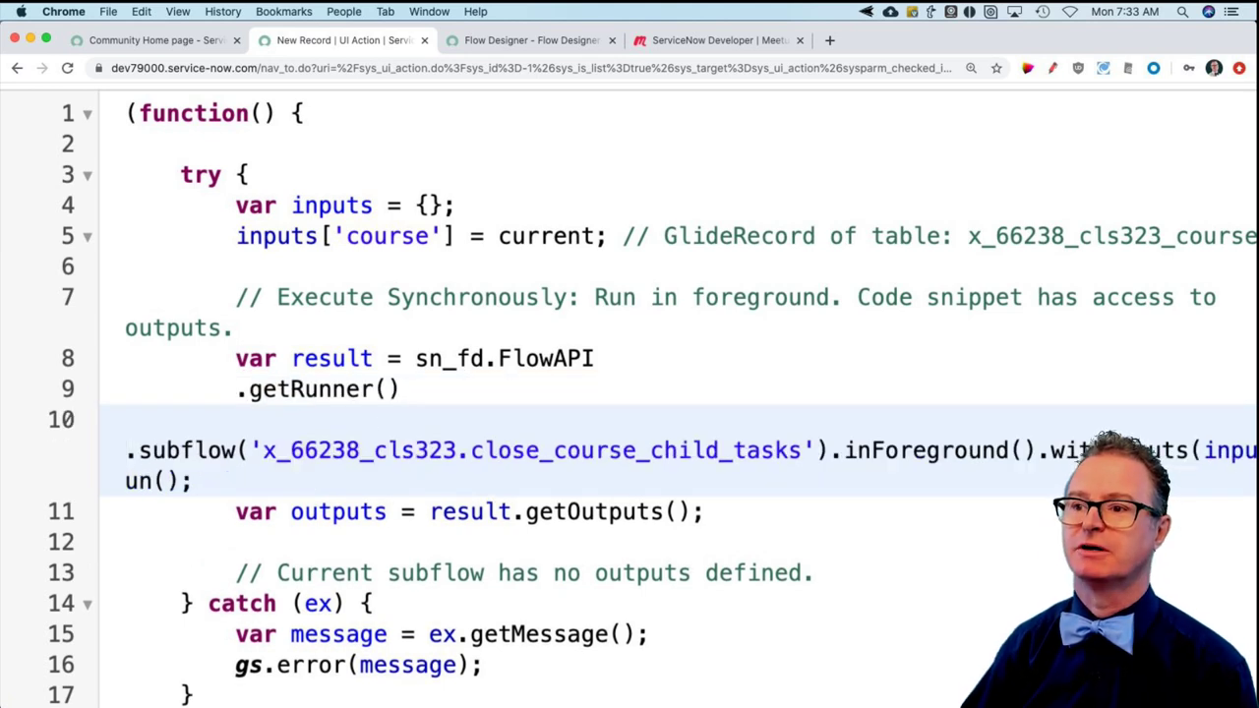
pyautogui.click(830, 451)
pyautogui.press('Return')
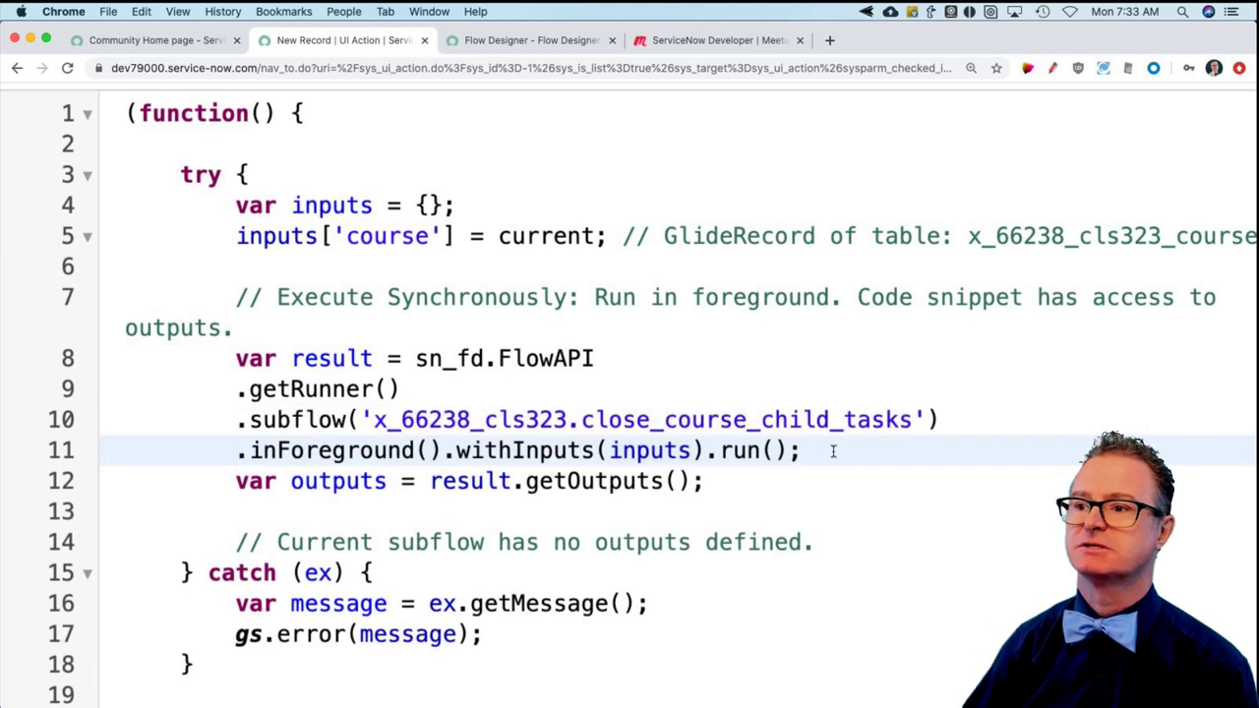
pyautogui.click(441, 451)
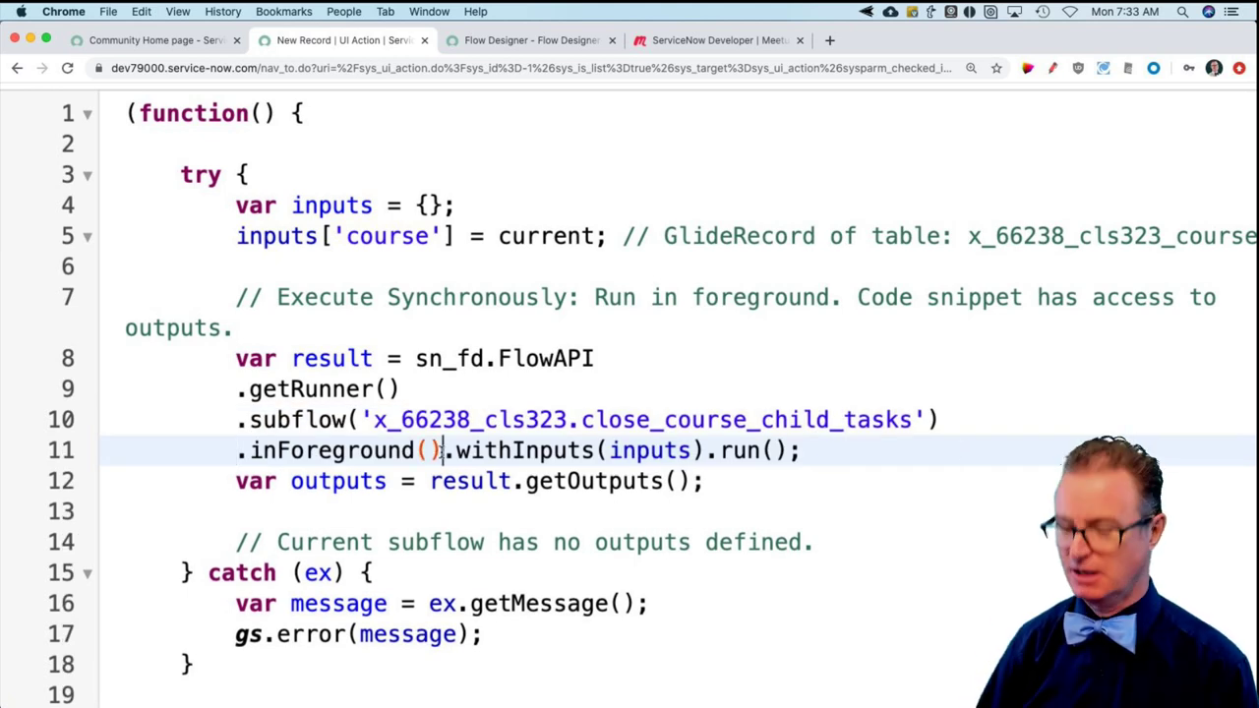
pyautogui.press('Return')
pyautogui.click(498, 480)
pyautogui.press('Return')
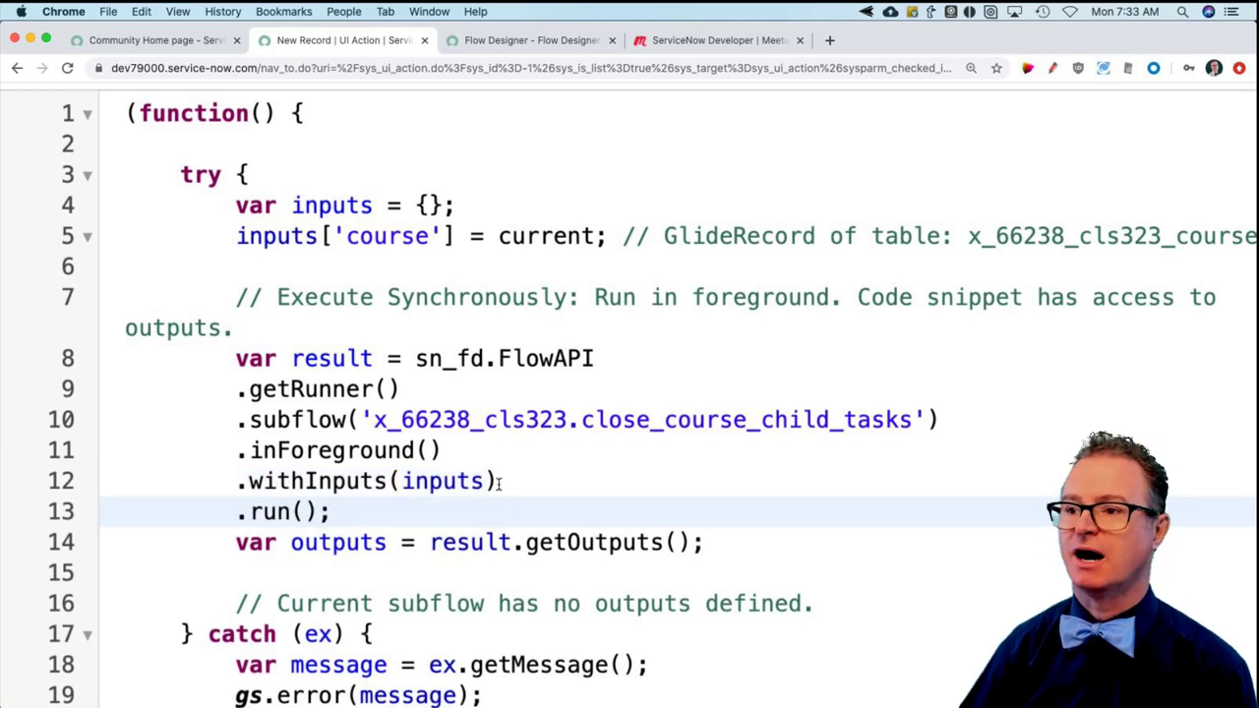
# - Review each chained method of the synchronous subflow call and the result.getOutputs() line
pyautogui.scroll(-3, 546, 377)
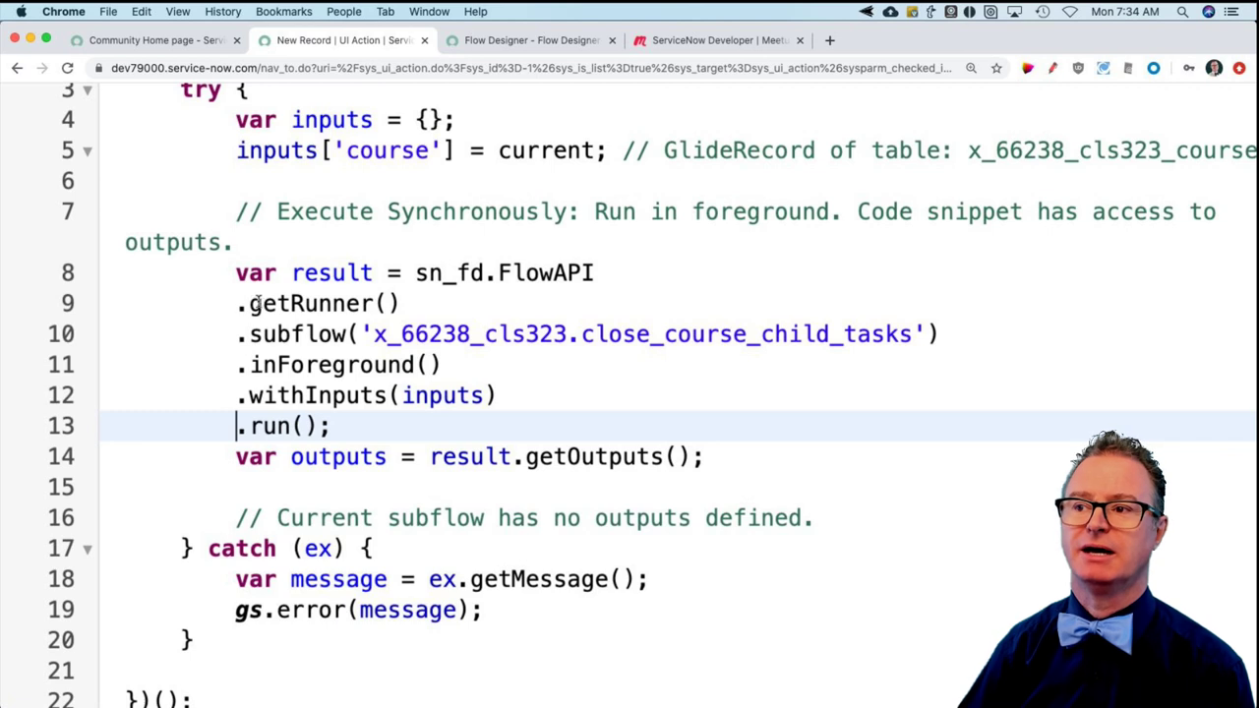
pyautogui.moveTo(250, 303); pyautogui.dragTo(445, 303)
pyautogui.moveTo(250, 334); pyautogui.dragTo(876, 334)
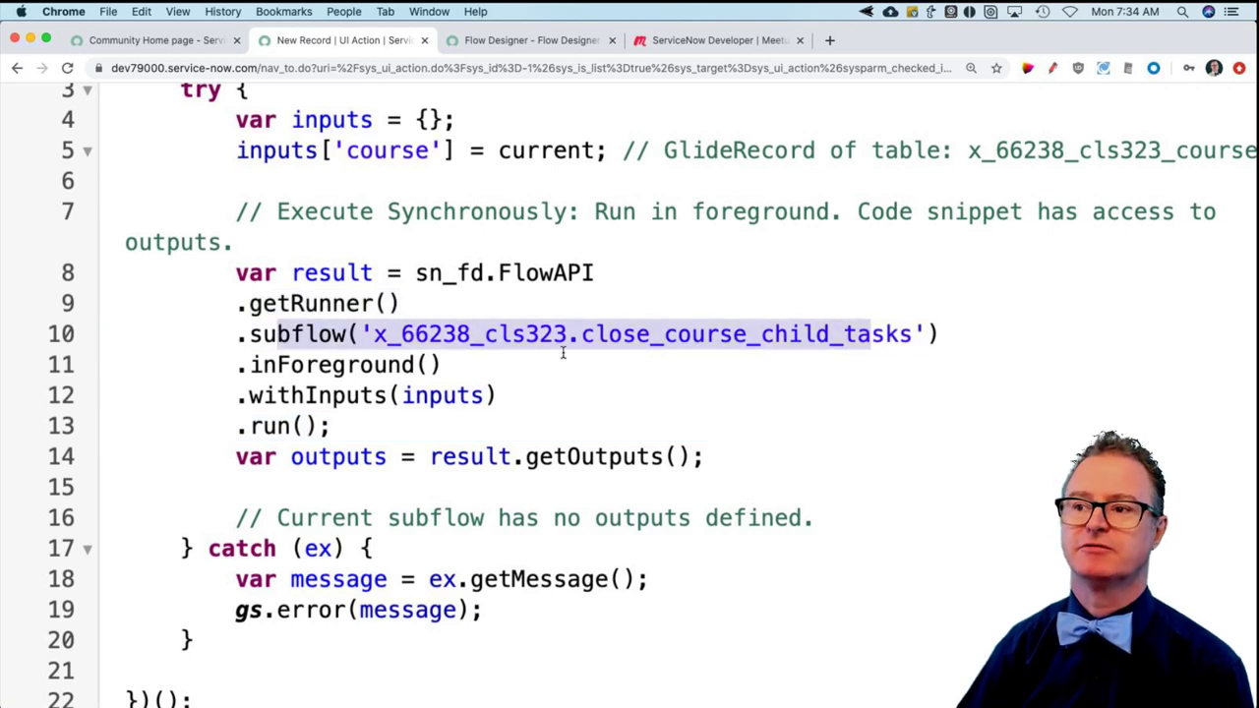
pyautogui.moveTo(250, 365); pyautogui.dragTo(528, 368)
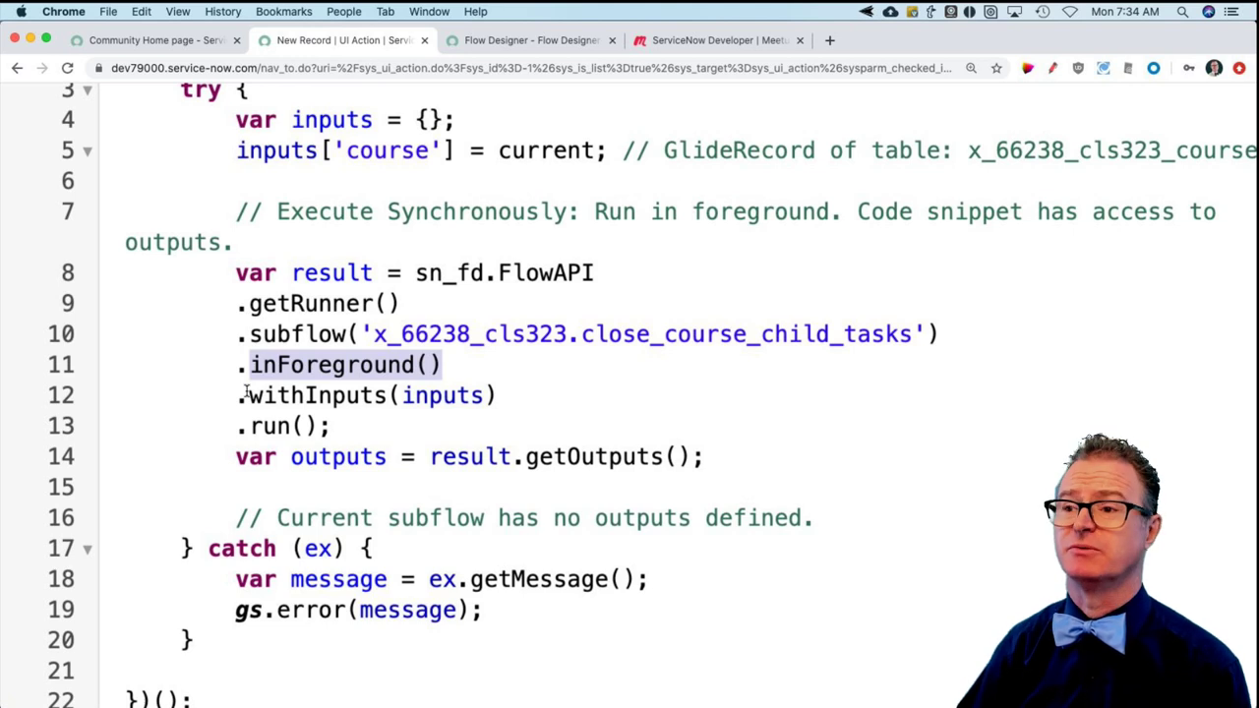
pyautogui.hscroll(1, 246, 392)
pyautogui.moveTo(249, 394); pyautogui.dragTo(429, 396)
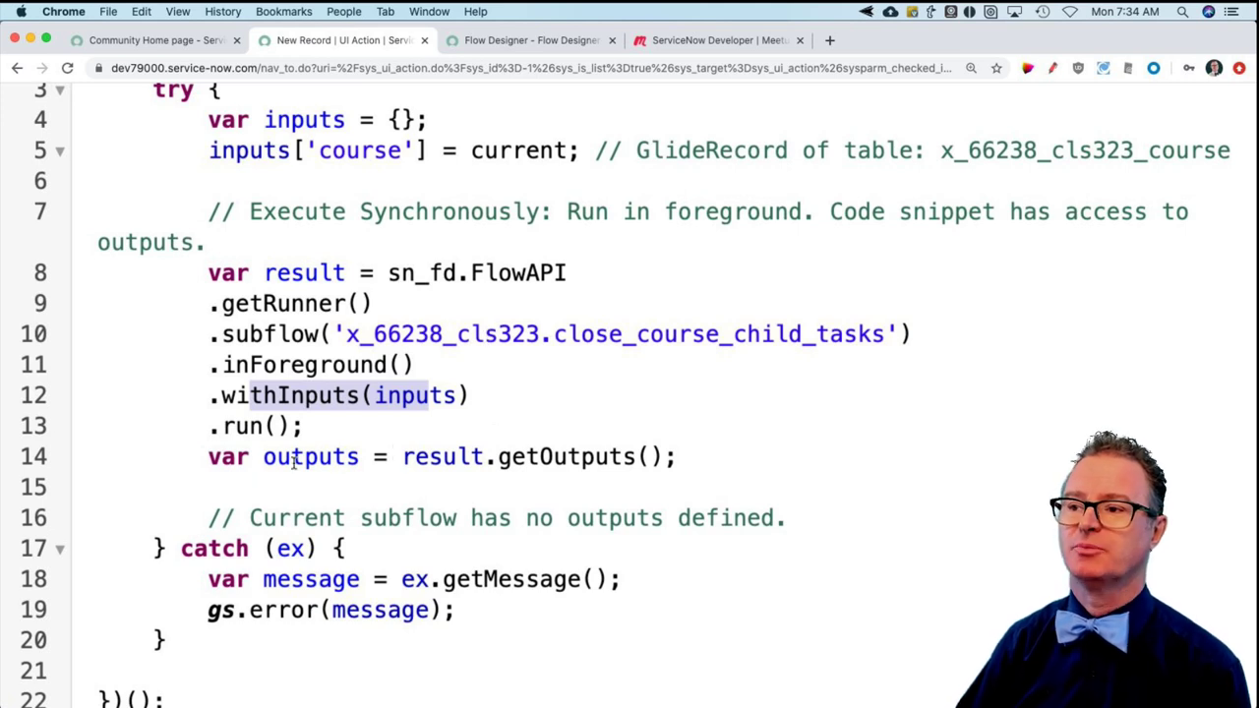
pyautogui.moveTo(293, 463); pyautogui.dragTo(708, 464)
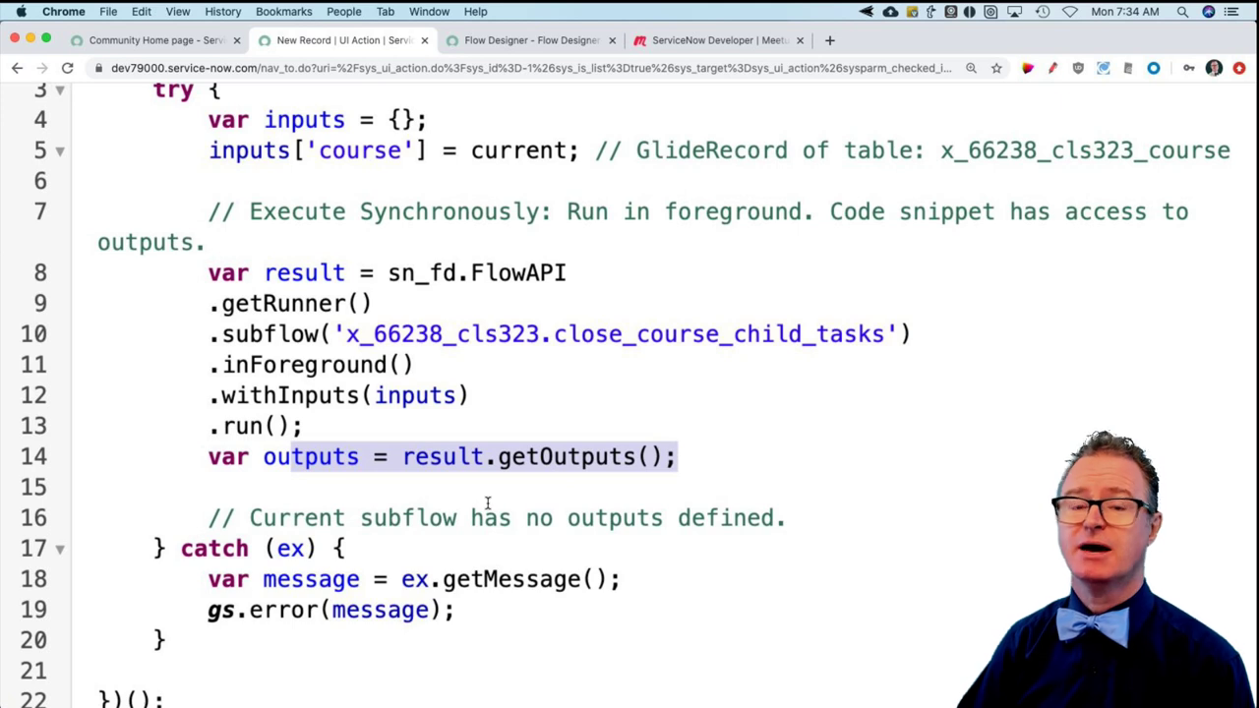
pyautogui.scroll(-1, 487, 504)
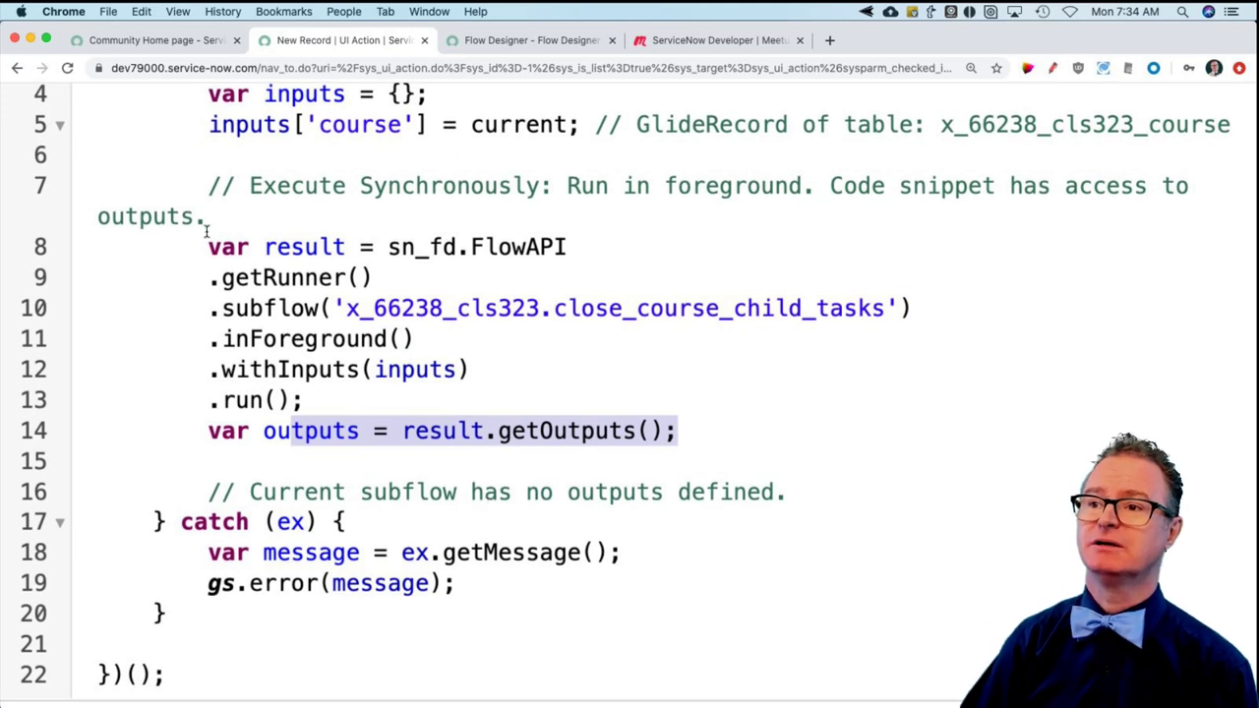
pyautogui.moveTo(208, 246); pyautogui.dragTo(879, 449)
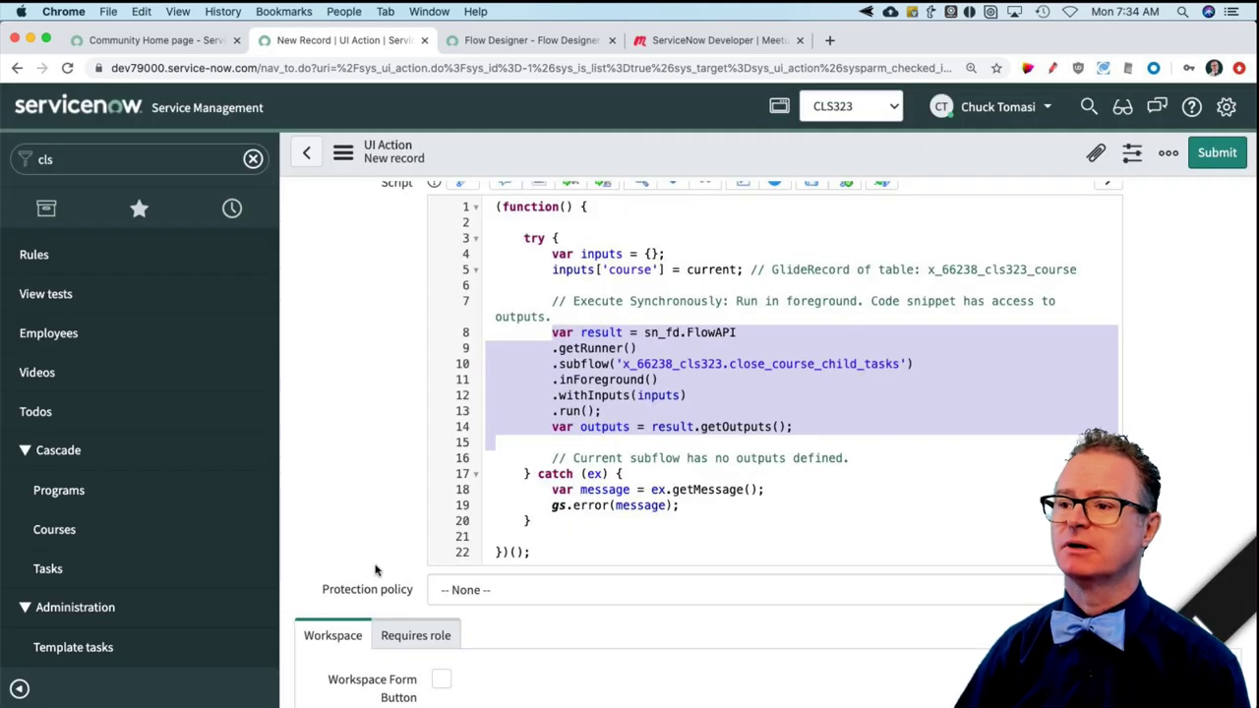
# - Add the line action.setRedirectURL(current); at the end of the UI action script, separated from the function by a blank line
pyautogui.click(544, 553)
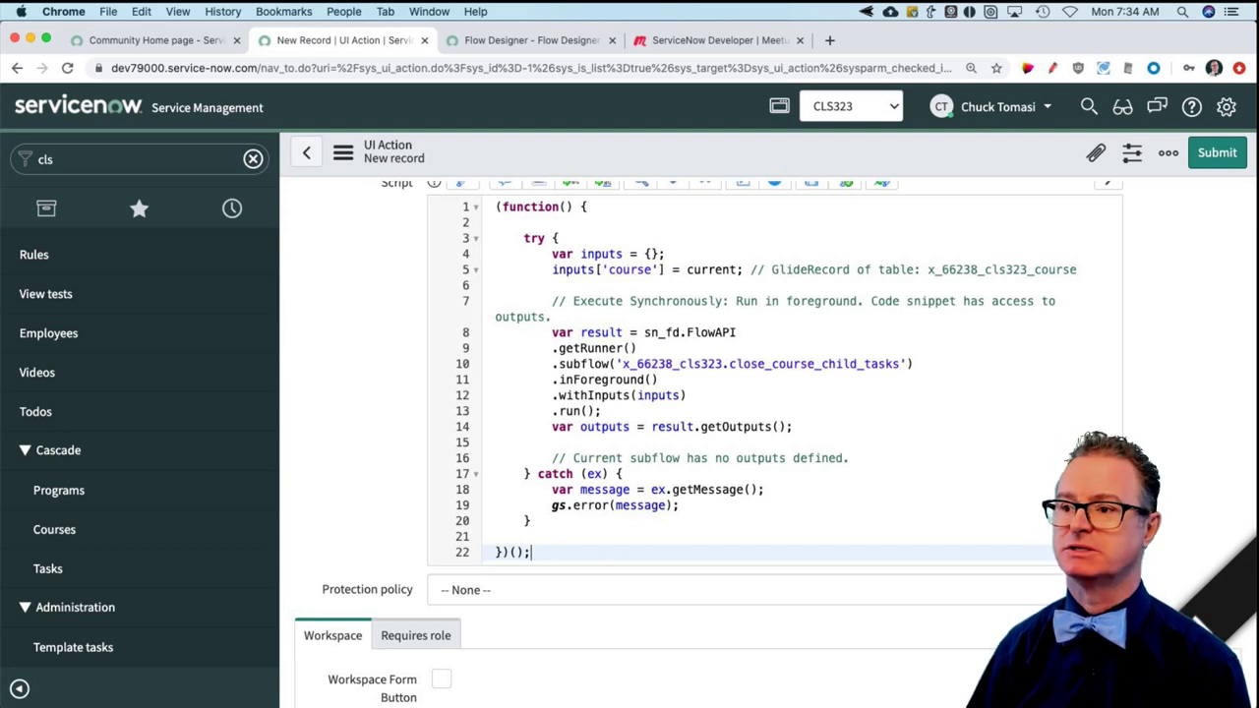
pyautogui.press('Return')
pyautogui.press('Return')
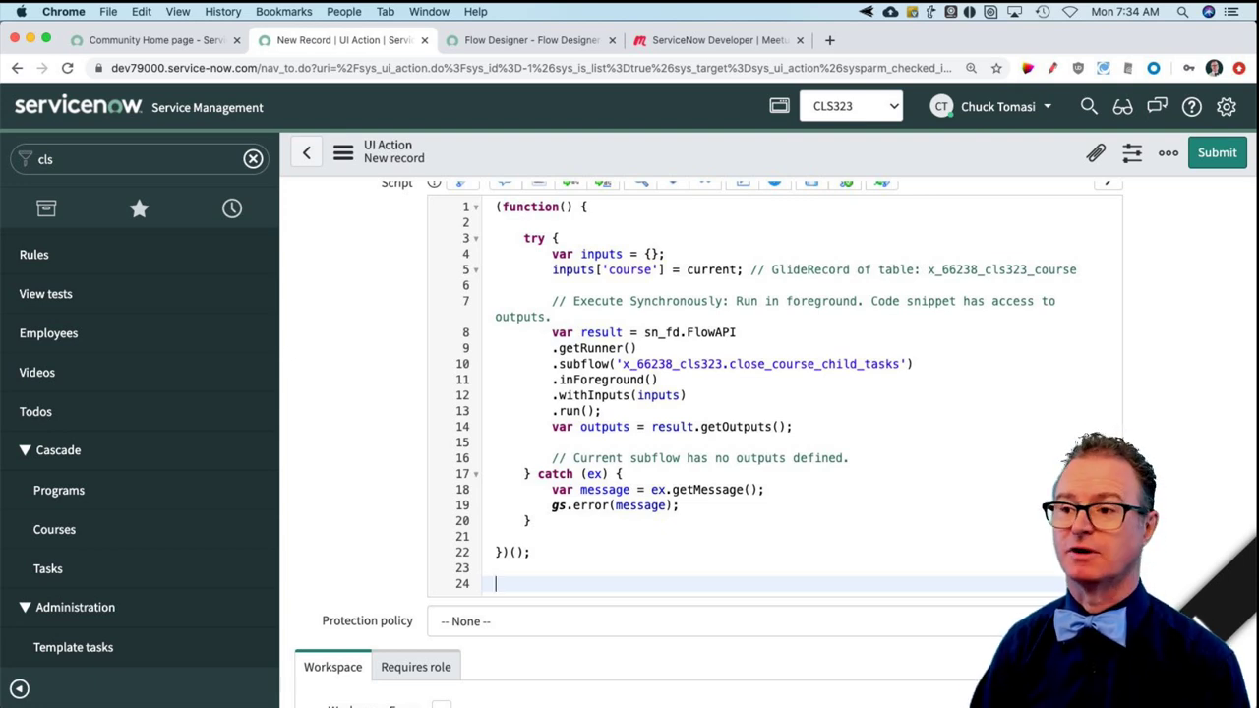
pyautogui.write('action.setReid')
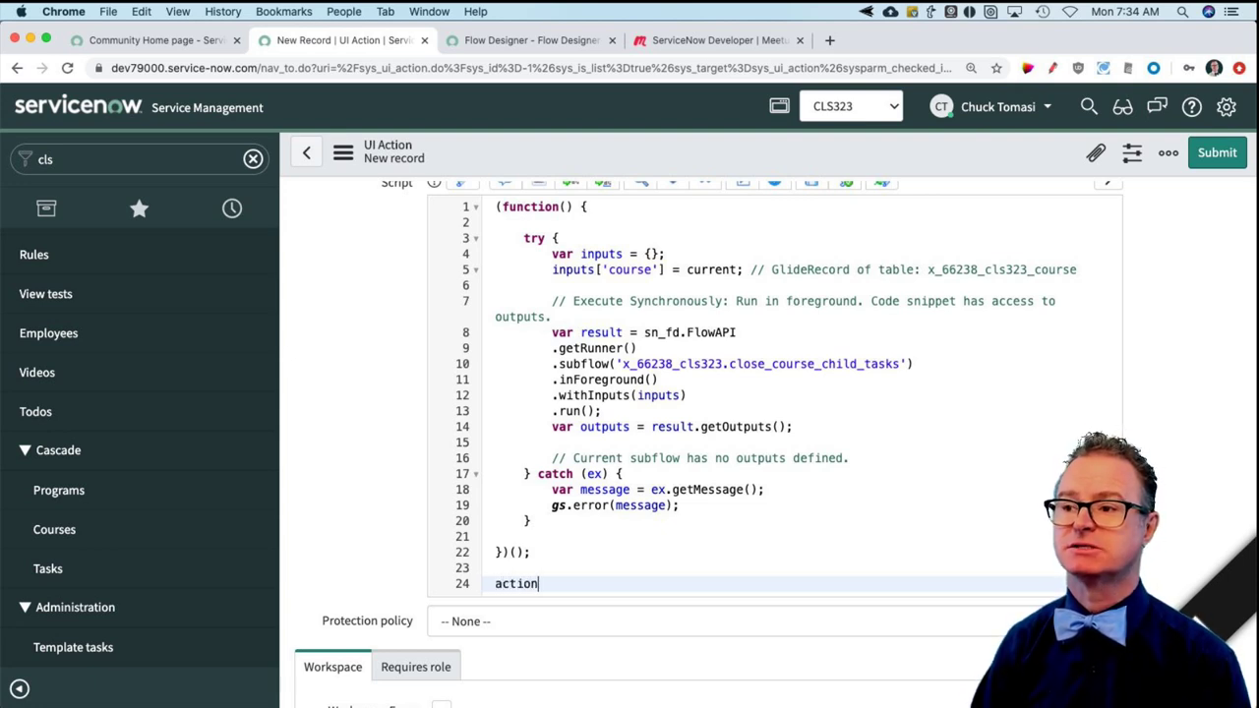
pyautogui.press('BackSpace')
pyautogui.press('BackSpace')
pyautogui.write('directURL(current);')
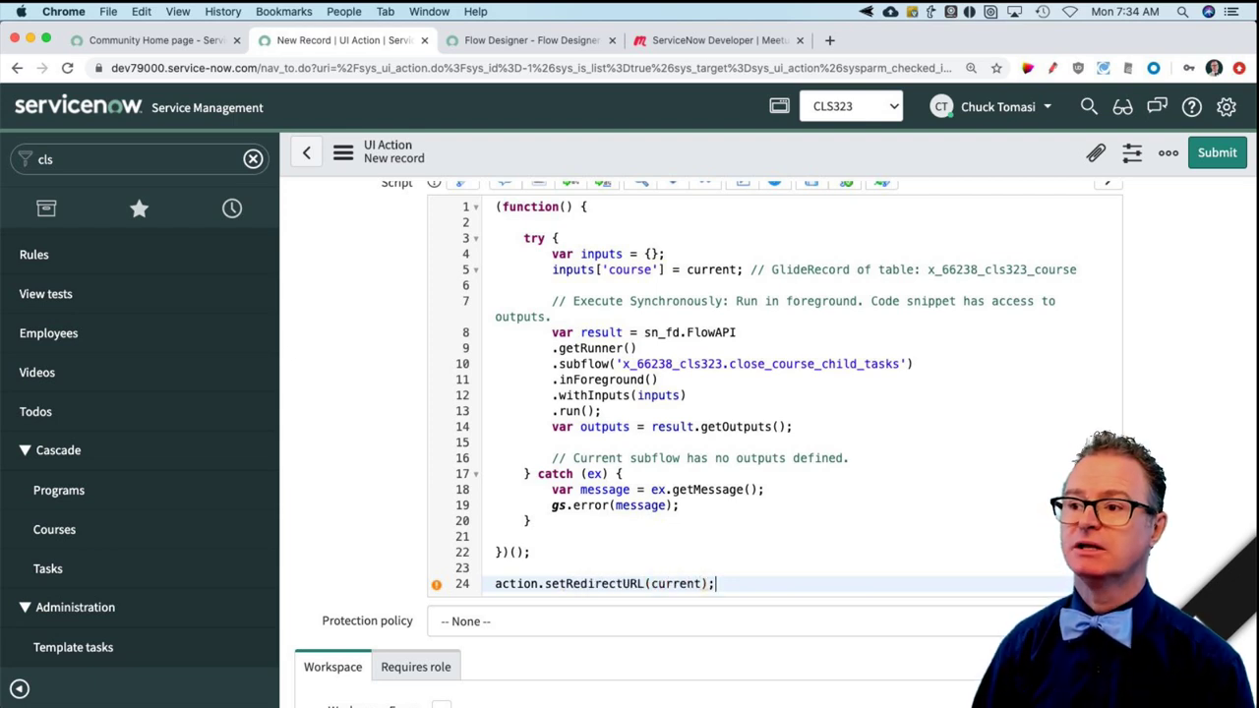
# - Insert gs.addInfoMessage('Child tasks closed - I hope'); just above the redirect line and submit the new UI action
pyautogui.click(496, 568)
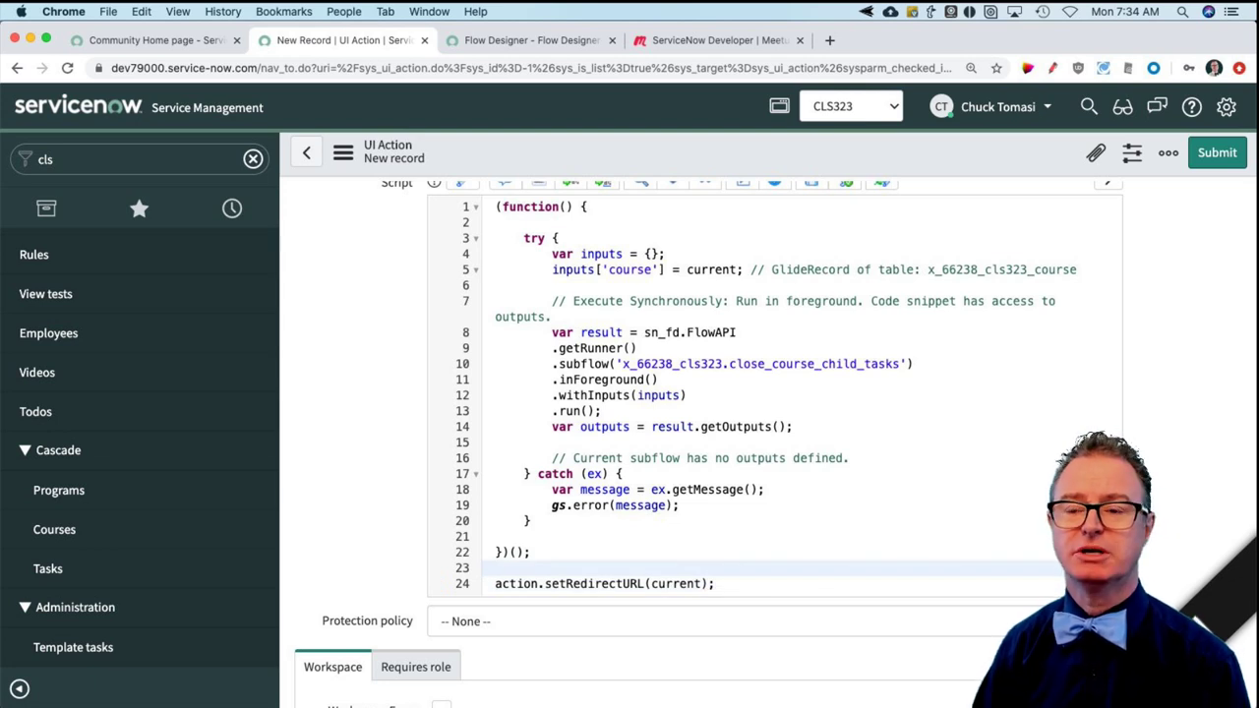
pyautogui.write('gs.addInfoMessage')
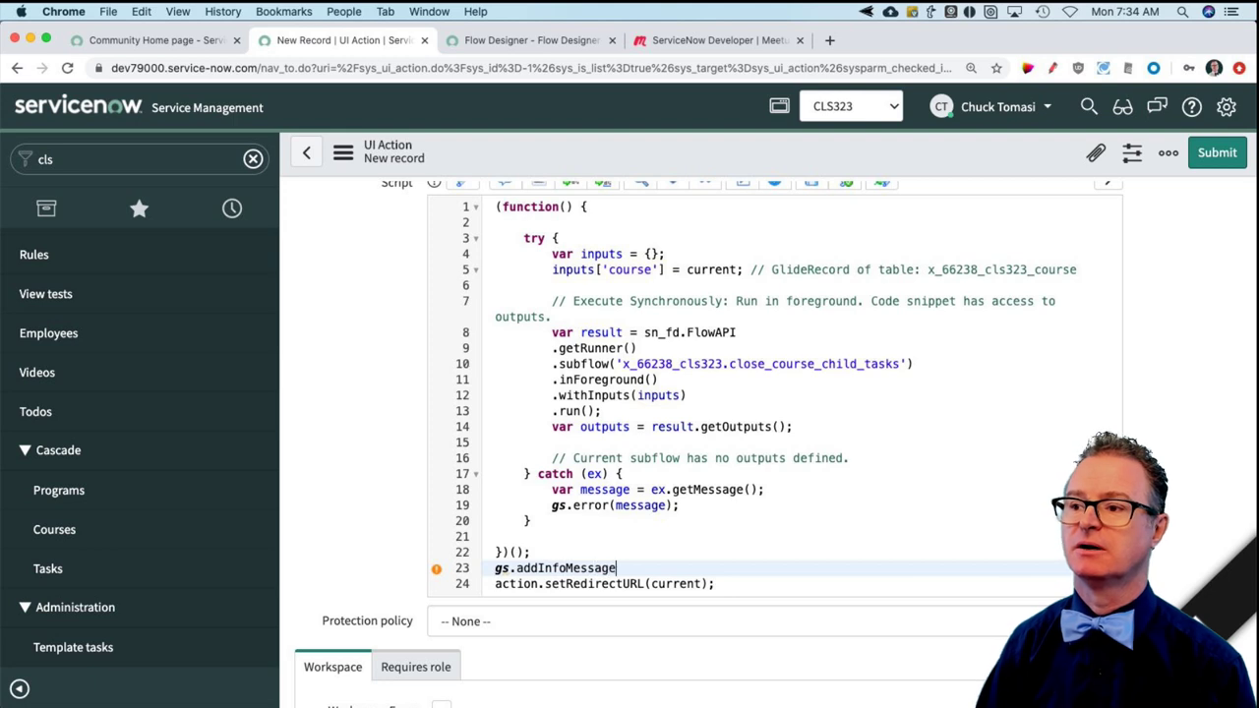
pyautogui.write("('C")
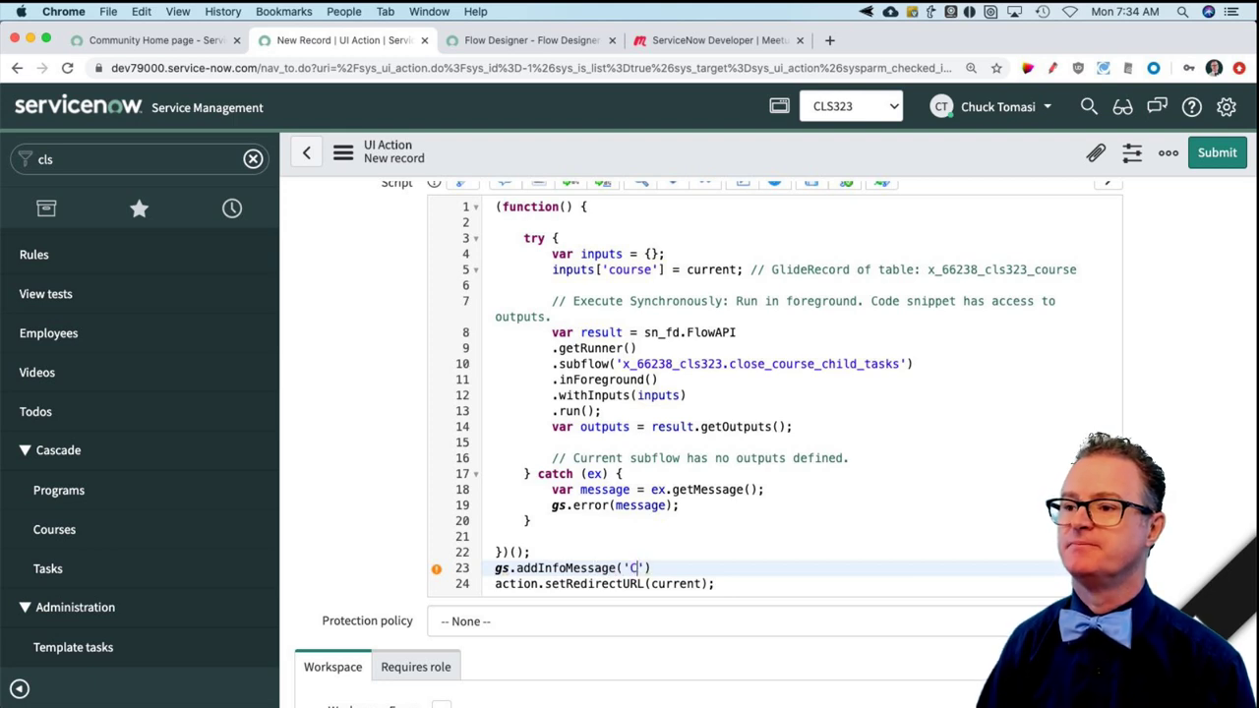
pyautogui.write('hild tasks ')
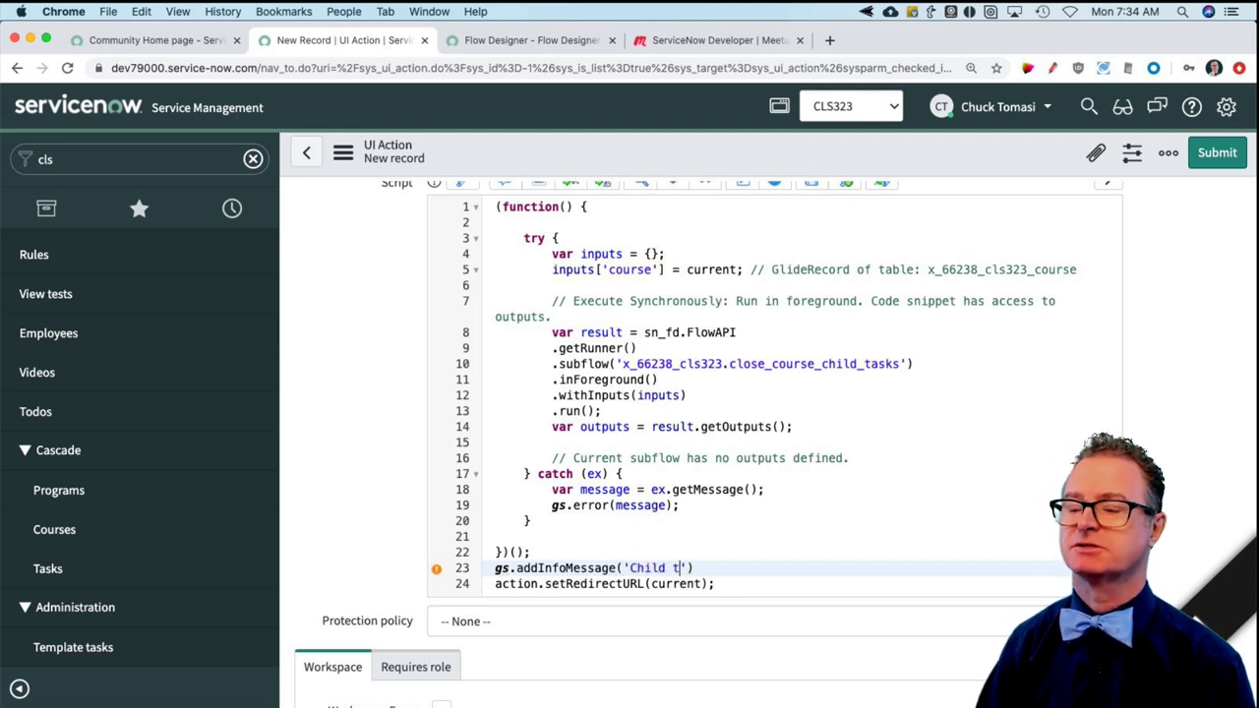
pyautogui.write('closed - I h')
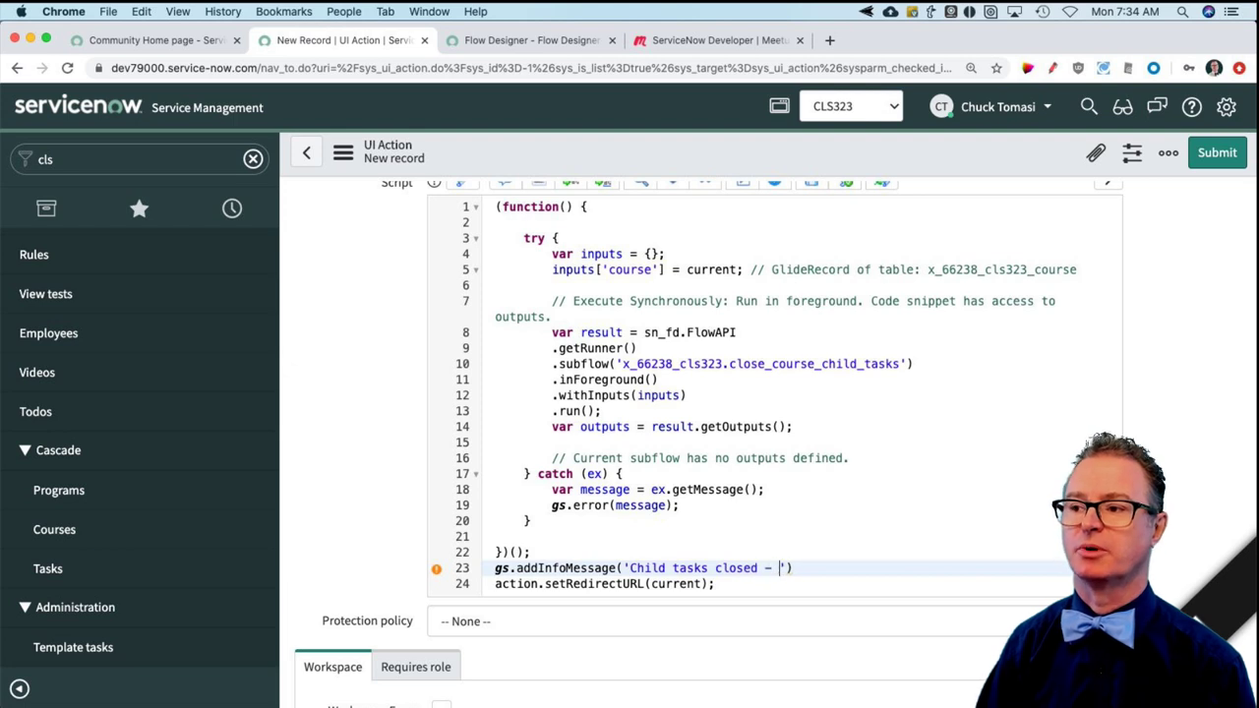
pyautogui.write('ope')
pyautogui.click(852, 567)
pyautogui.write(';')
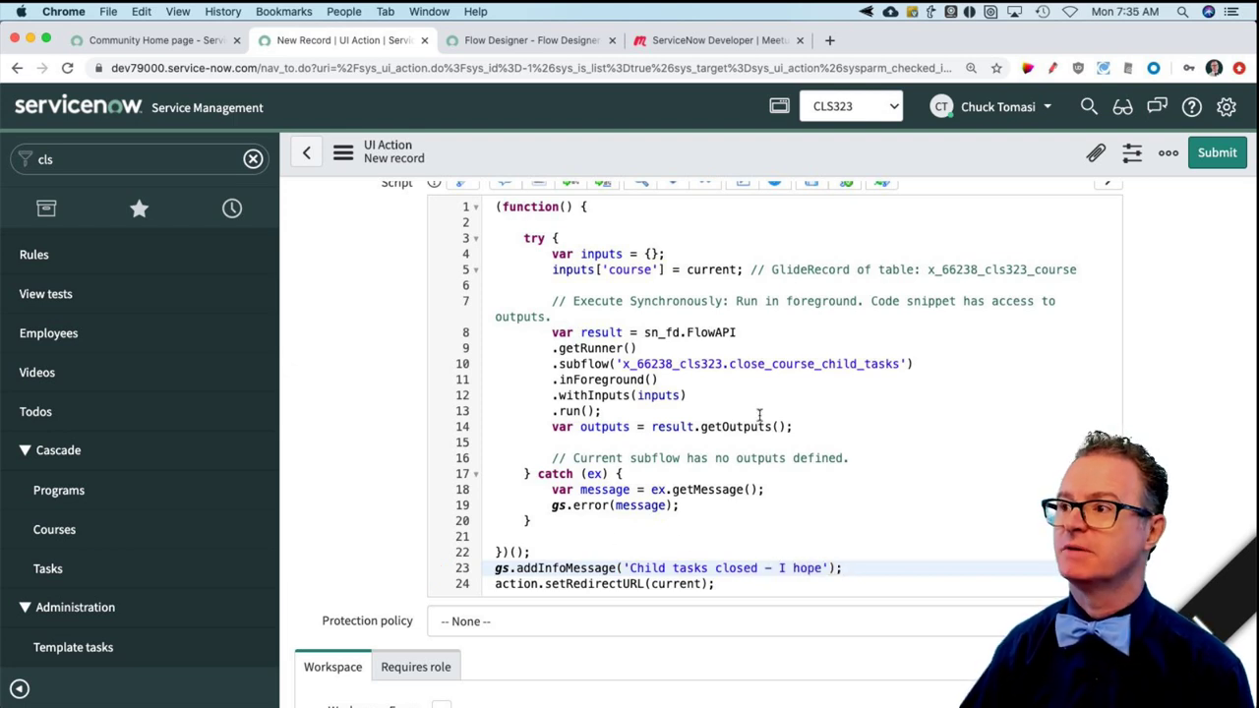
pyautogui.click(1214, 154)
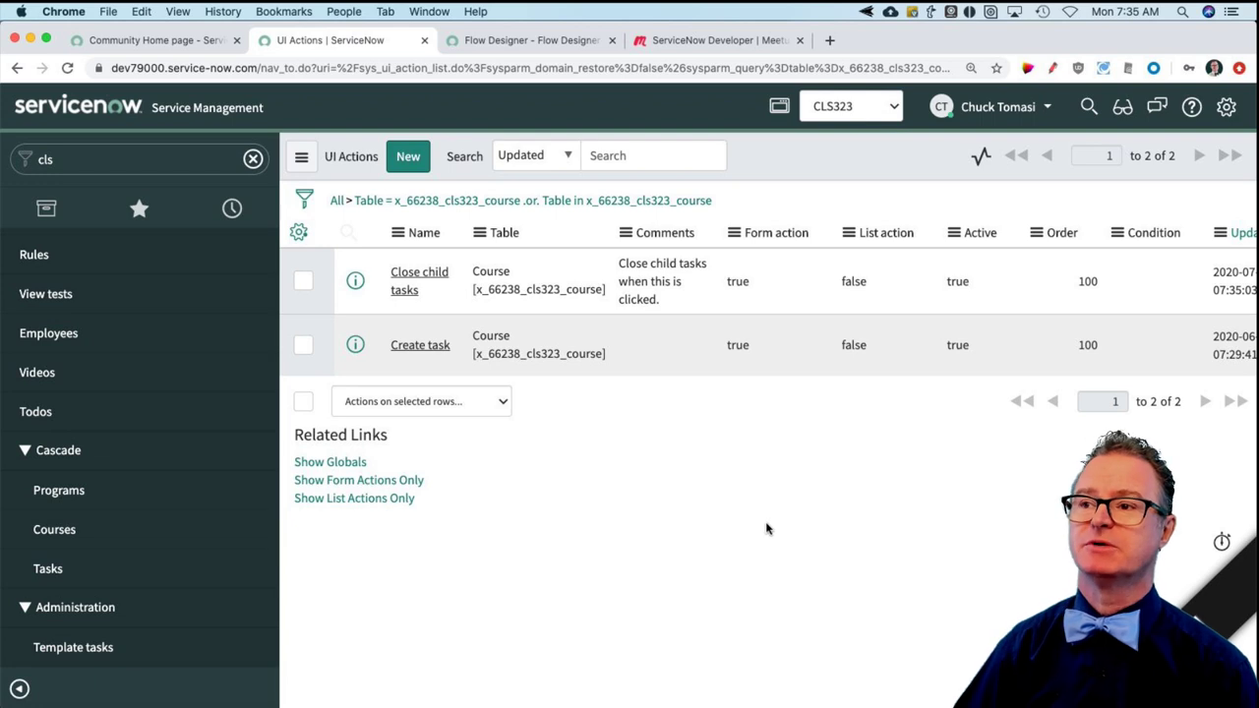
# - Filter the navigator for course, open the Fleen course record and bring up its related Tasks list
pyautogui.click(121, 165)
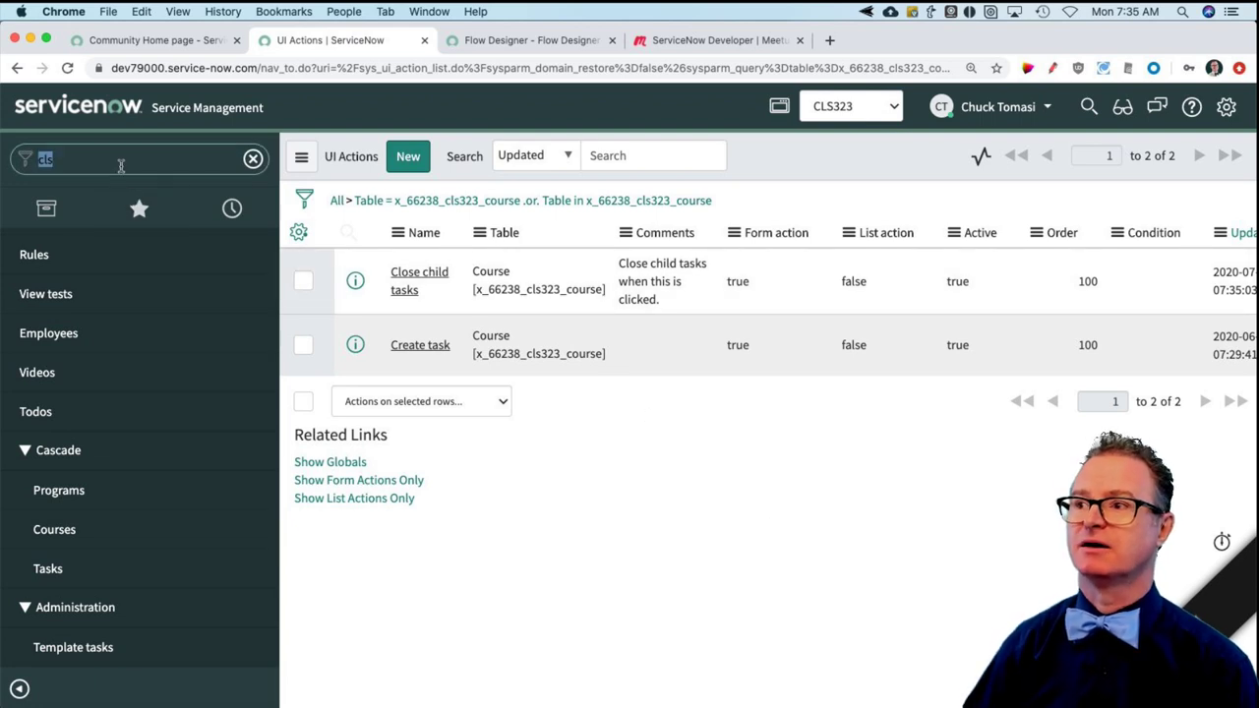
pyautogui.write('course')
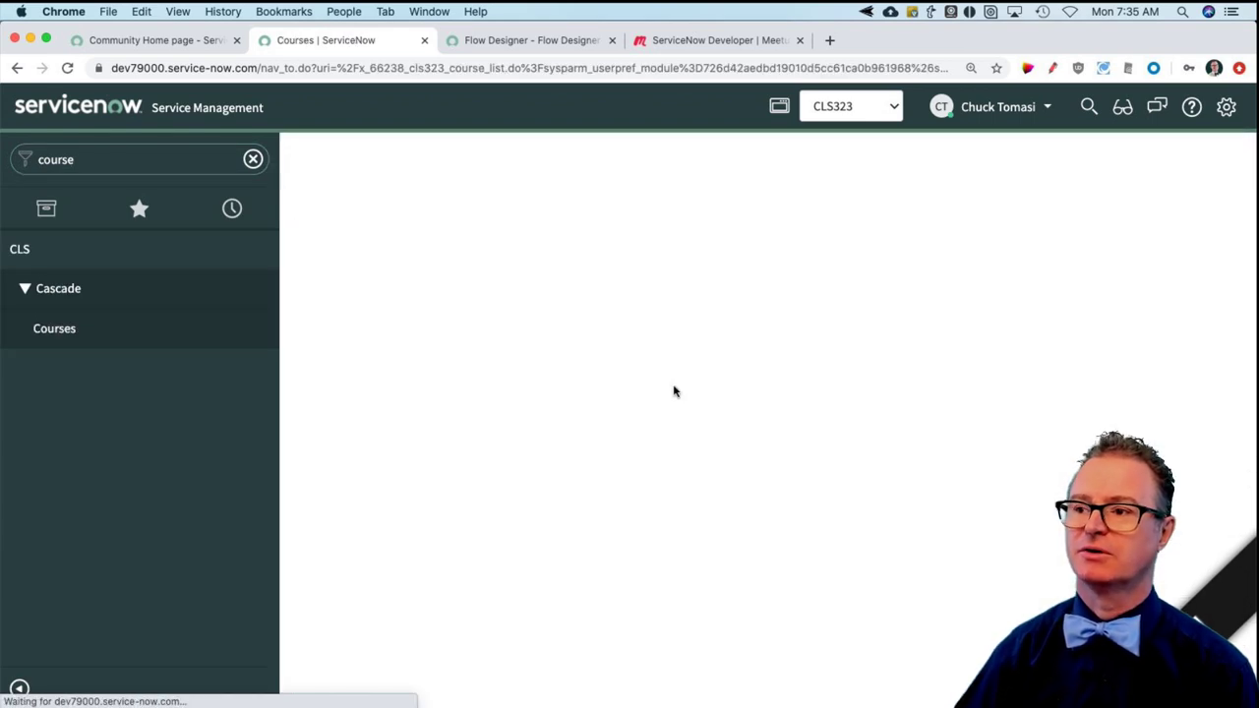
pyautogui.scroll(-2, 610, 522)
pyautogui.scroll(-1, 610, 521)
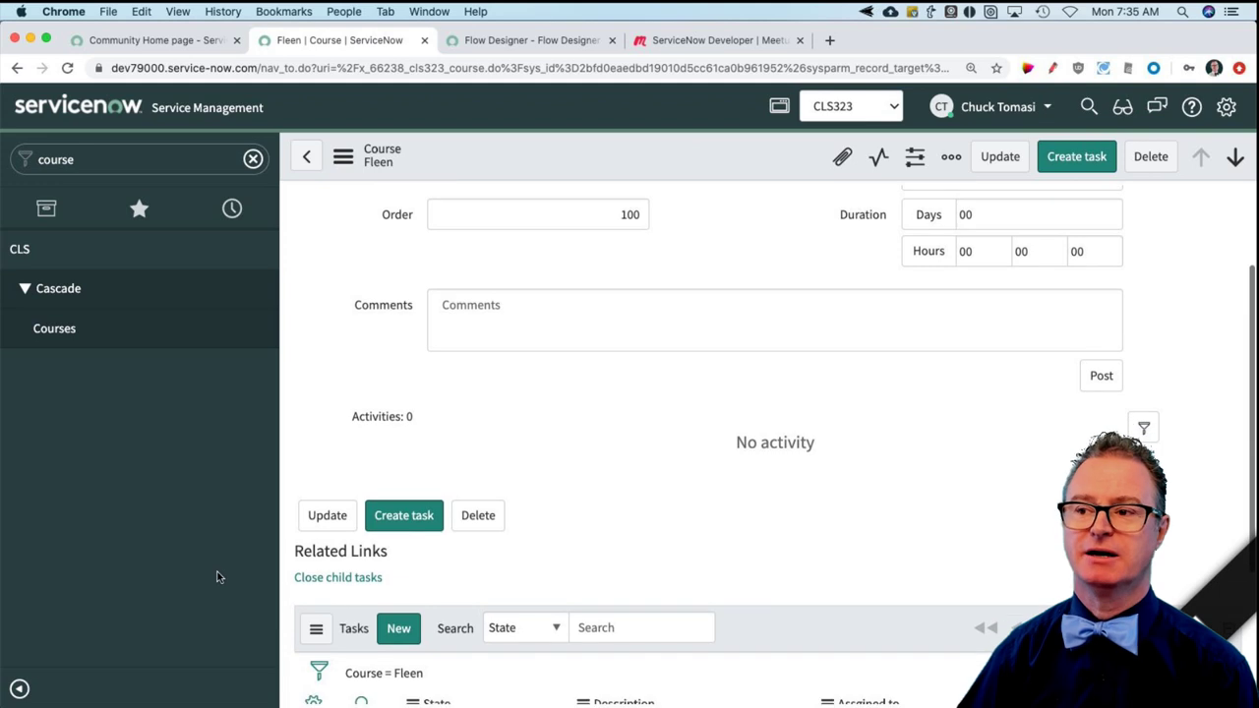
pyautogui.click(393, 580)
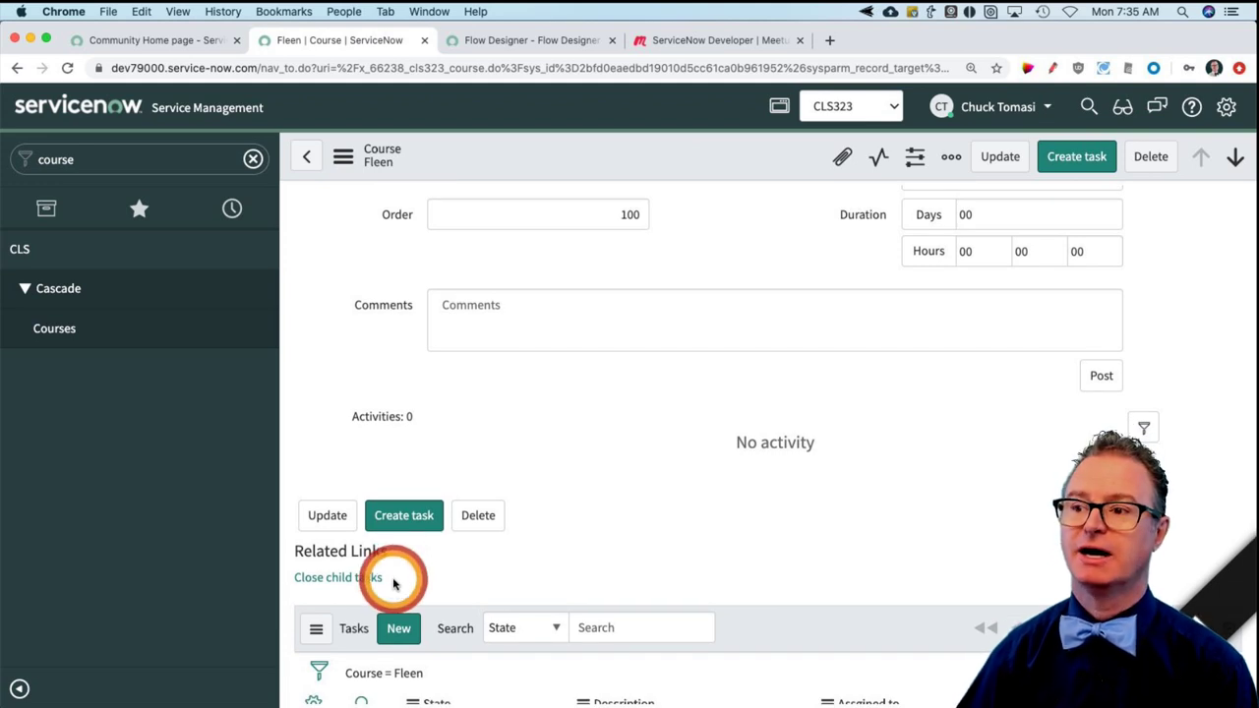
pyautogui.scroll(-4, 560, 574)
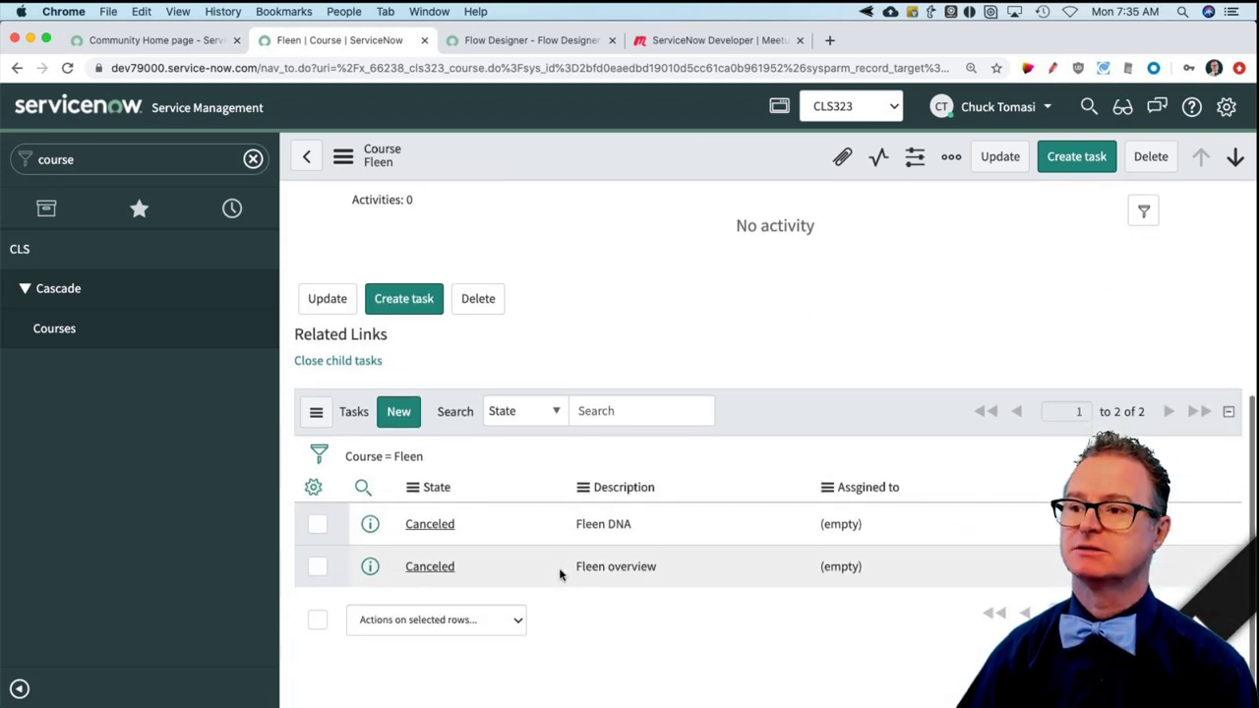
# - Set the State of both Fleen tasks to Work in Progress and update their Active values in the related list
pyautogui.click(472, 558)
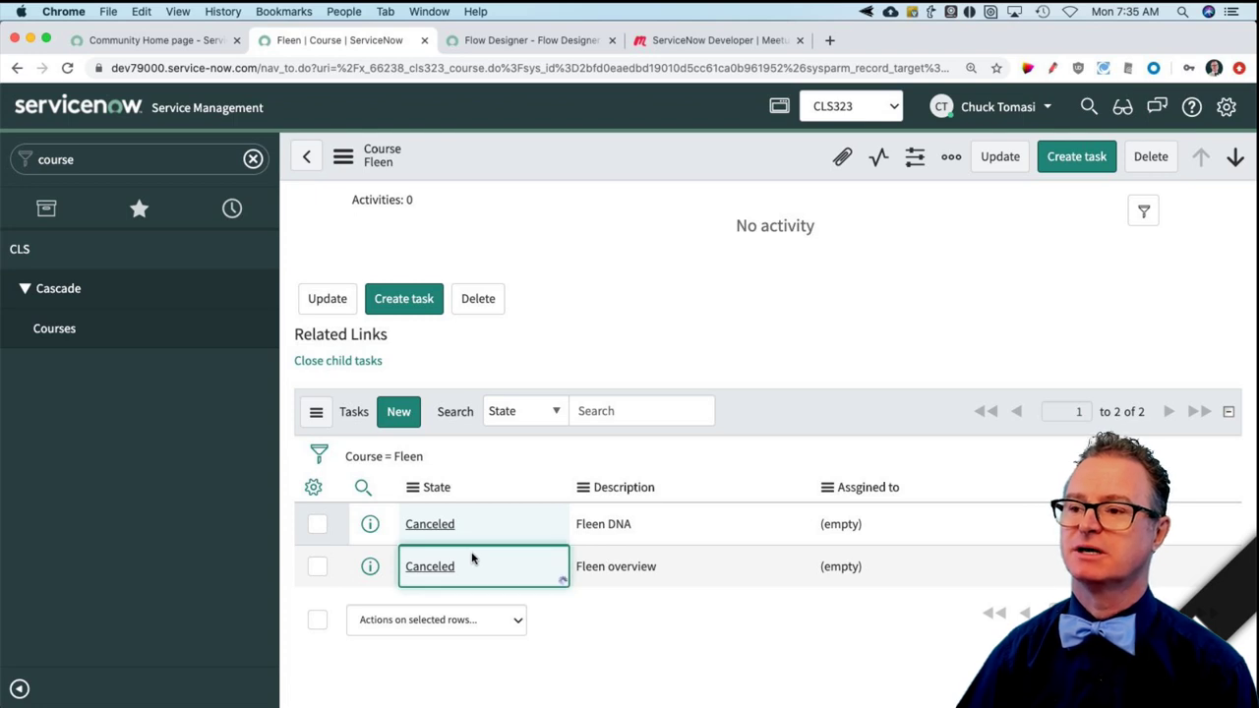
pyautogui.press('w')
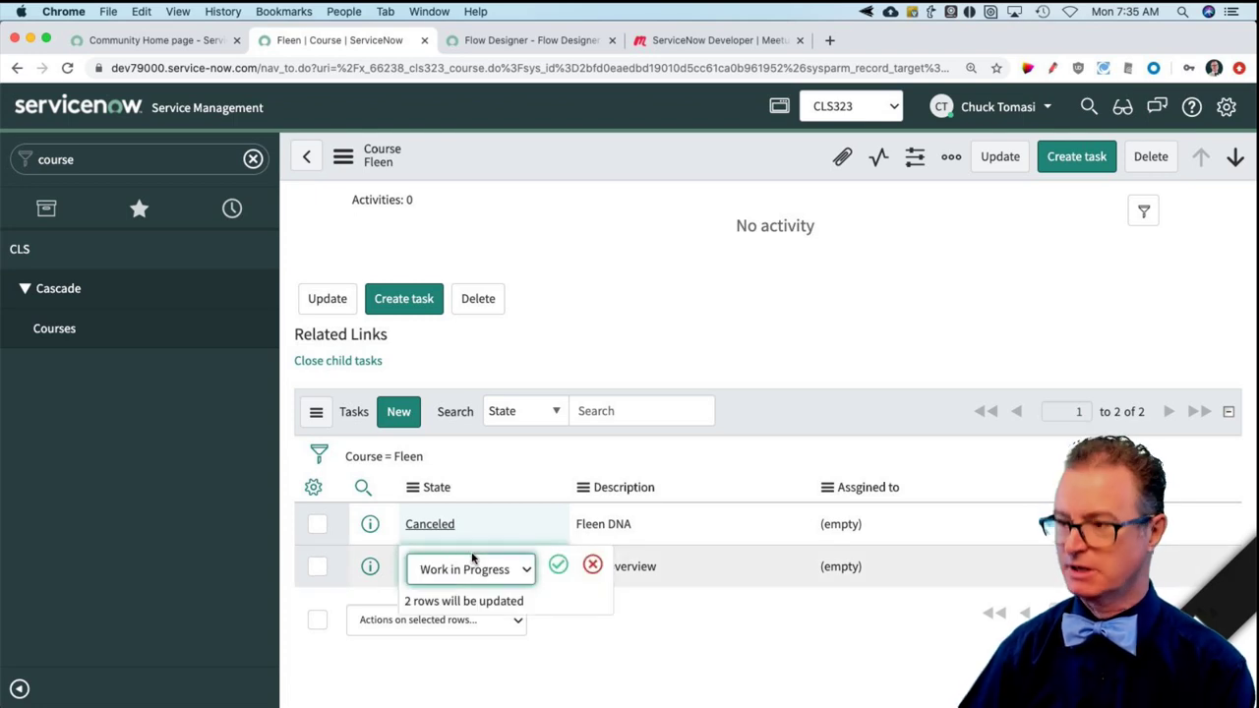
pyautogui.press('Return')
pyautogui.hotkey('shift', 'Tab')
pyautogui.press('Down')
pyautogui.press('Return')
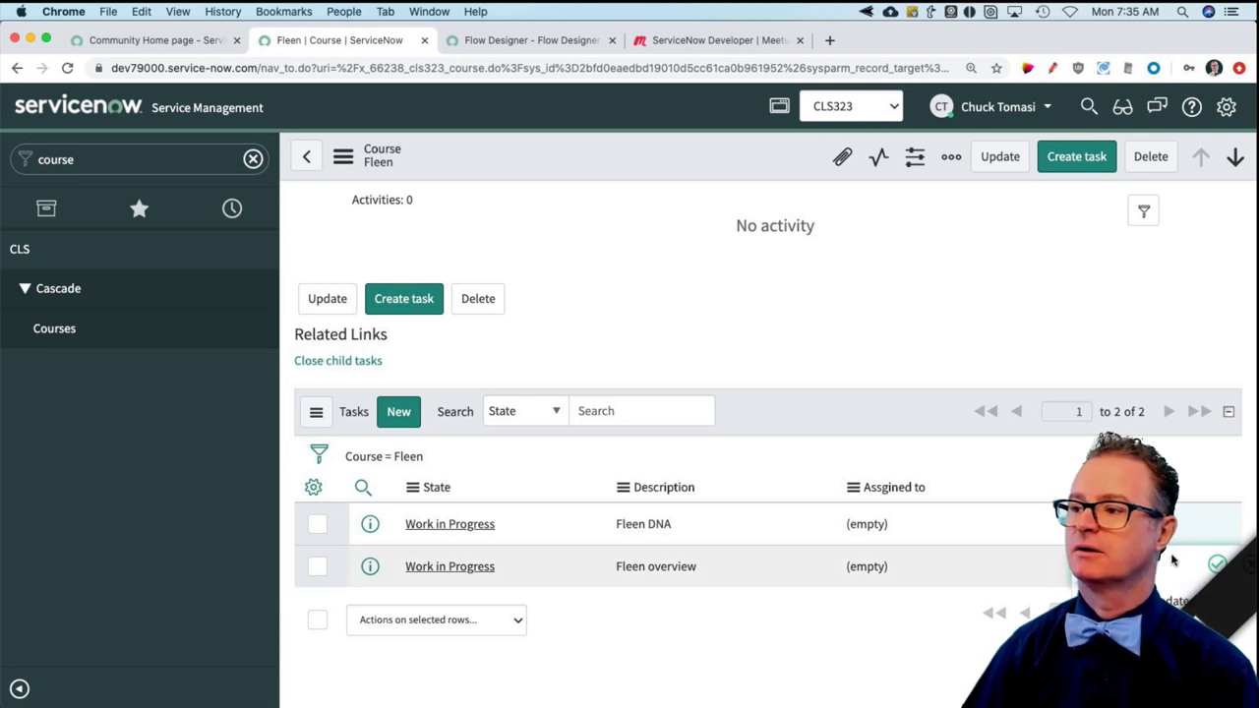
pyautogui.click(1215, 563)
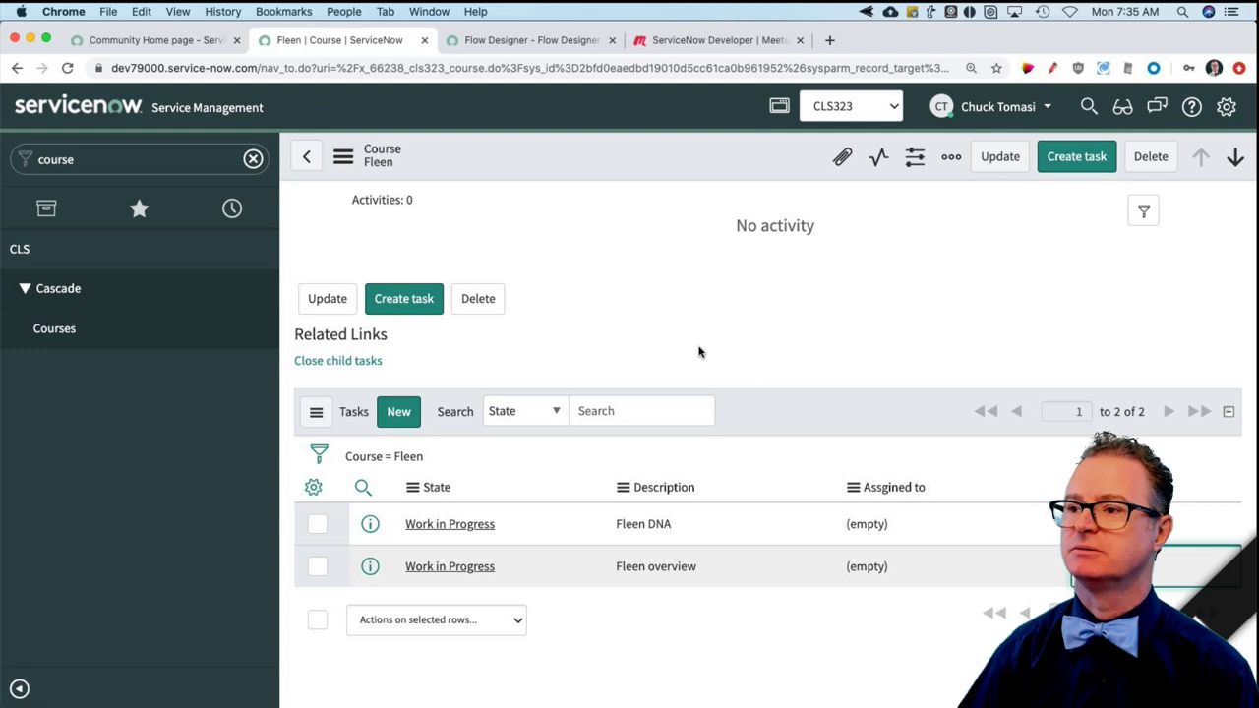
# - Run Close child tasks on the Fleen course and check the State and Active values of its two tasks
pyautogui.scroll(2, 729, 395)
pyautogui.scroll(-2, 729, 395)
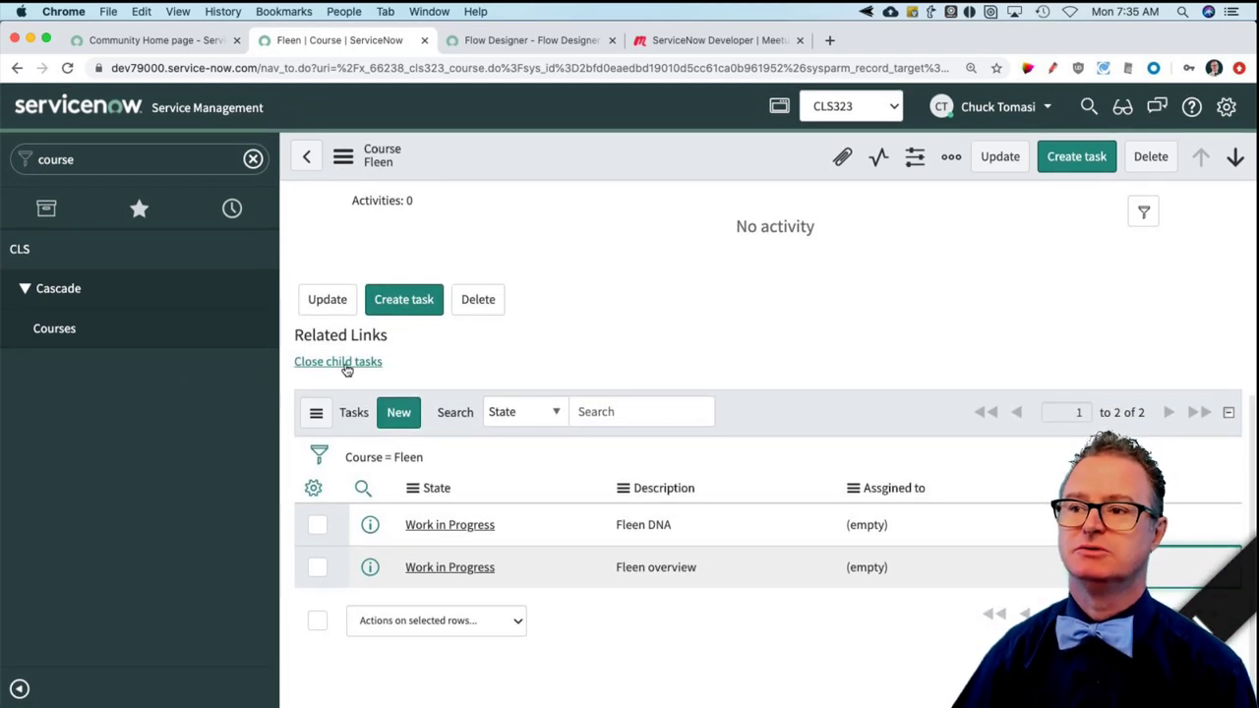
pyautogui.click(339, 362)
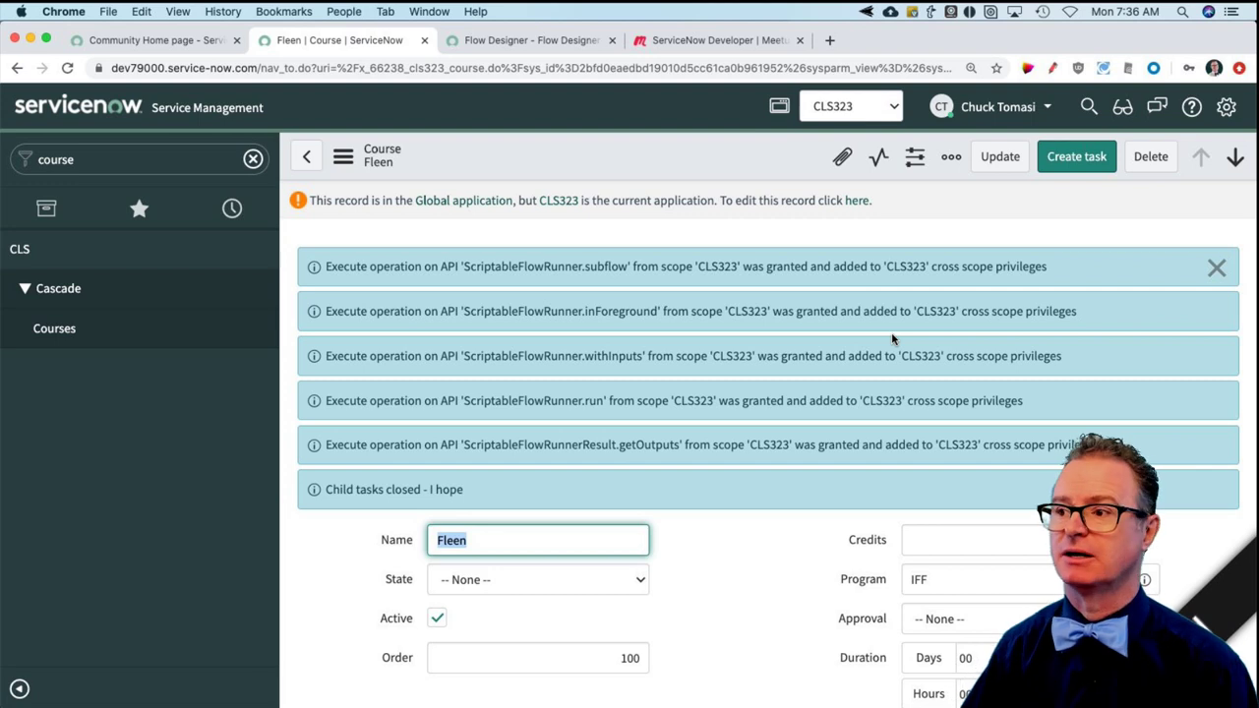
pyautogui.scroll(-3, 792, 565)
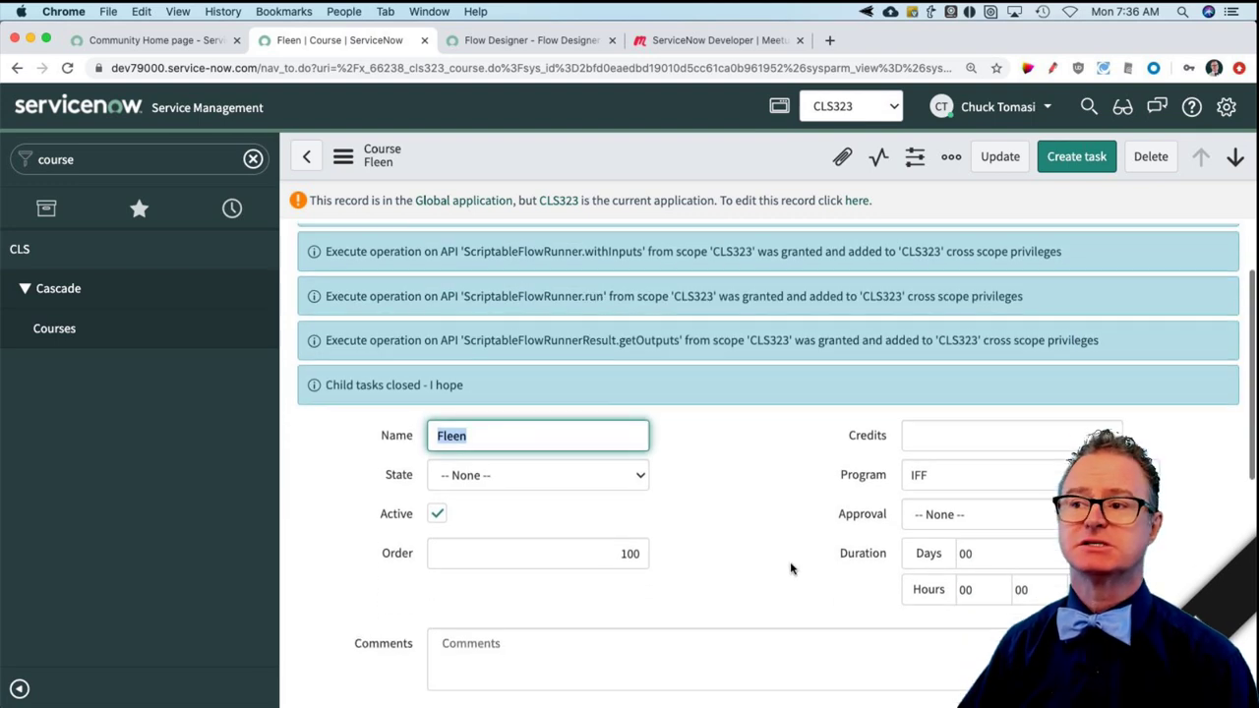
pyautogui.click(471, 504)
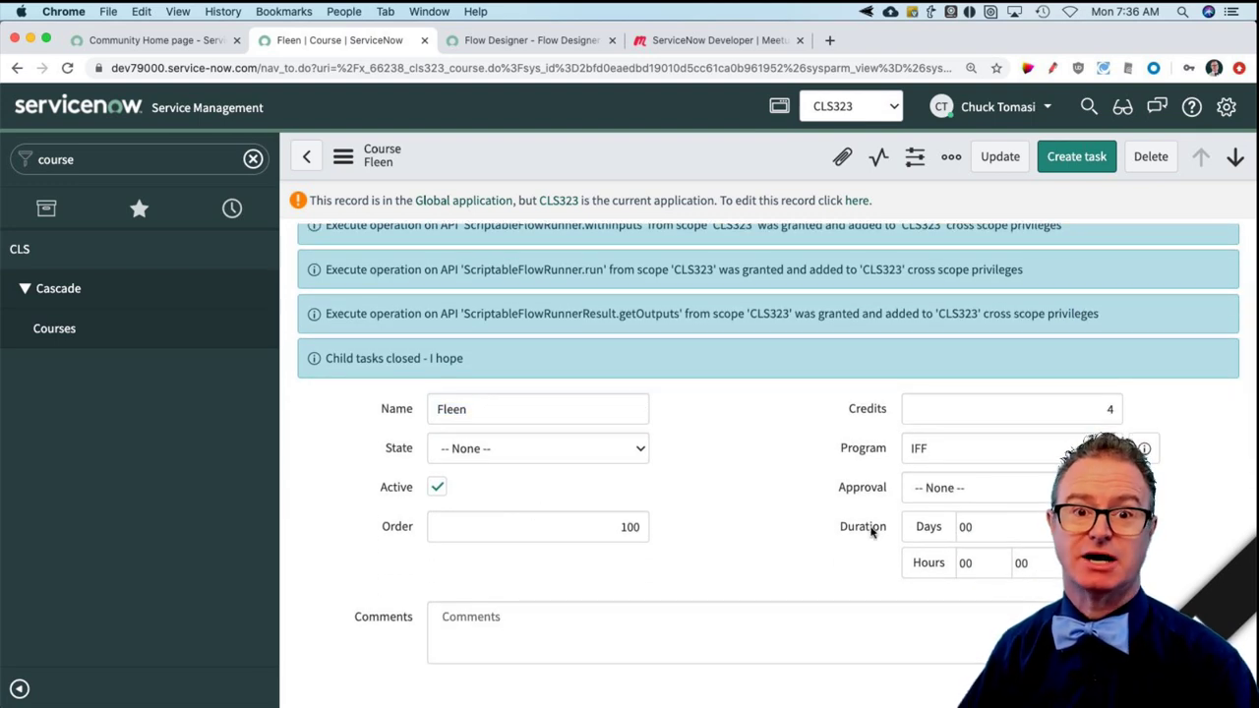
pyautogui.scroll(-8, 966, 529)
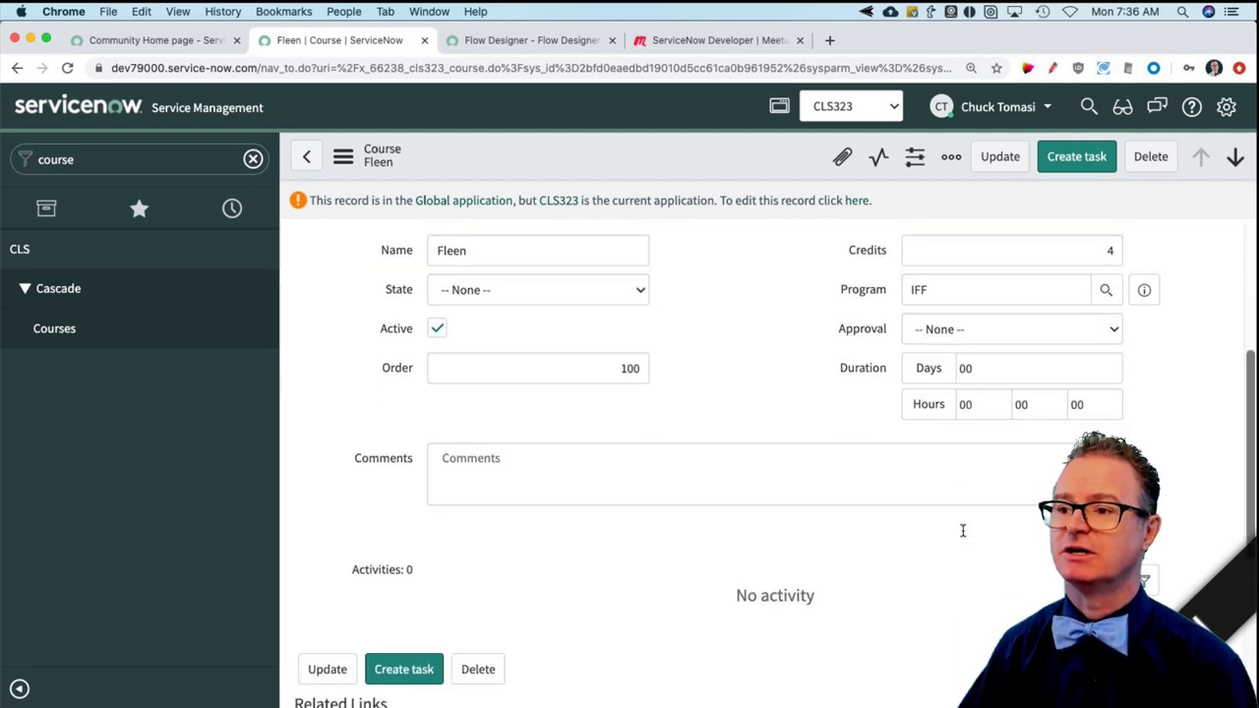
pyautogui.scroll(-3, 965, 536)
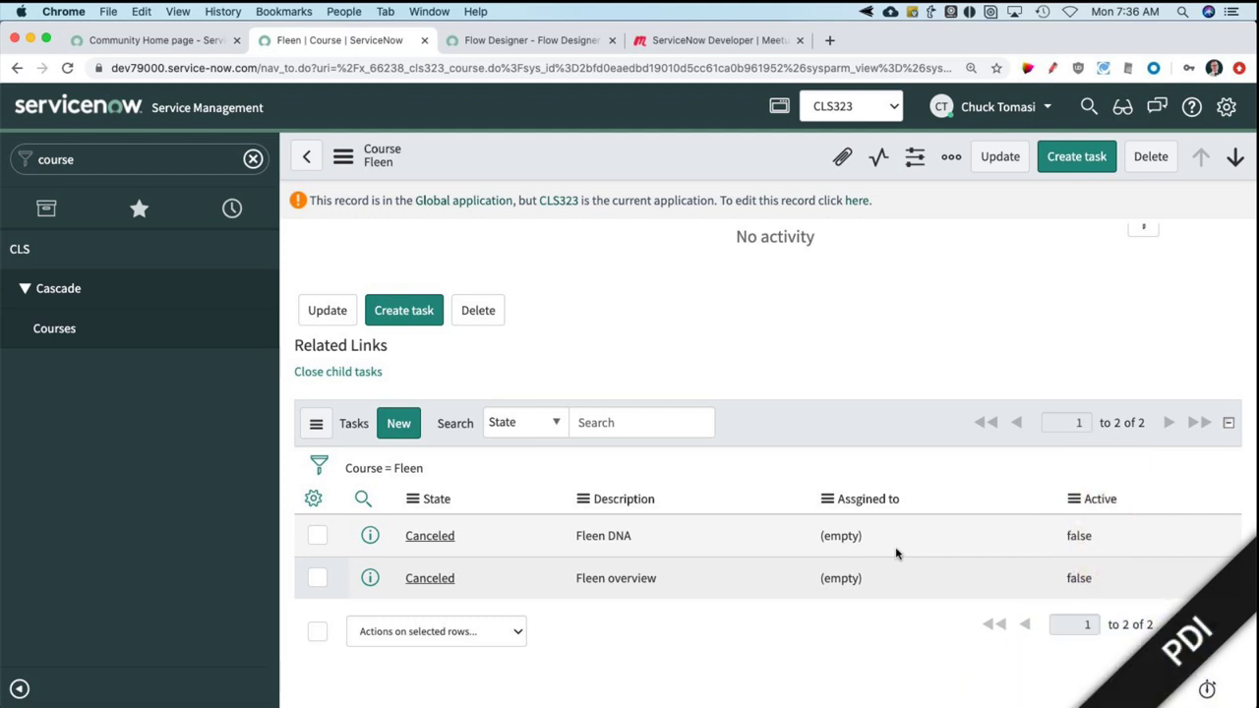
pyautogui.click(1092, 547)
pyautogui.click(487, 544)
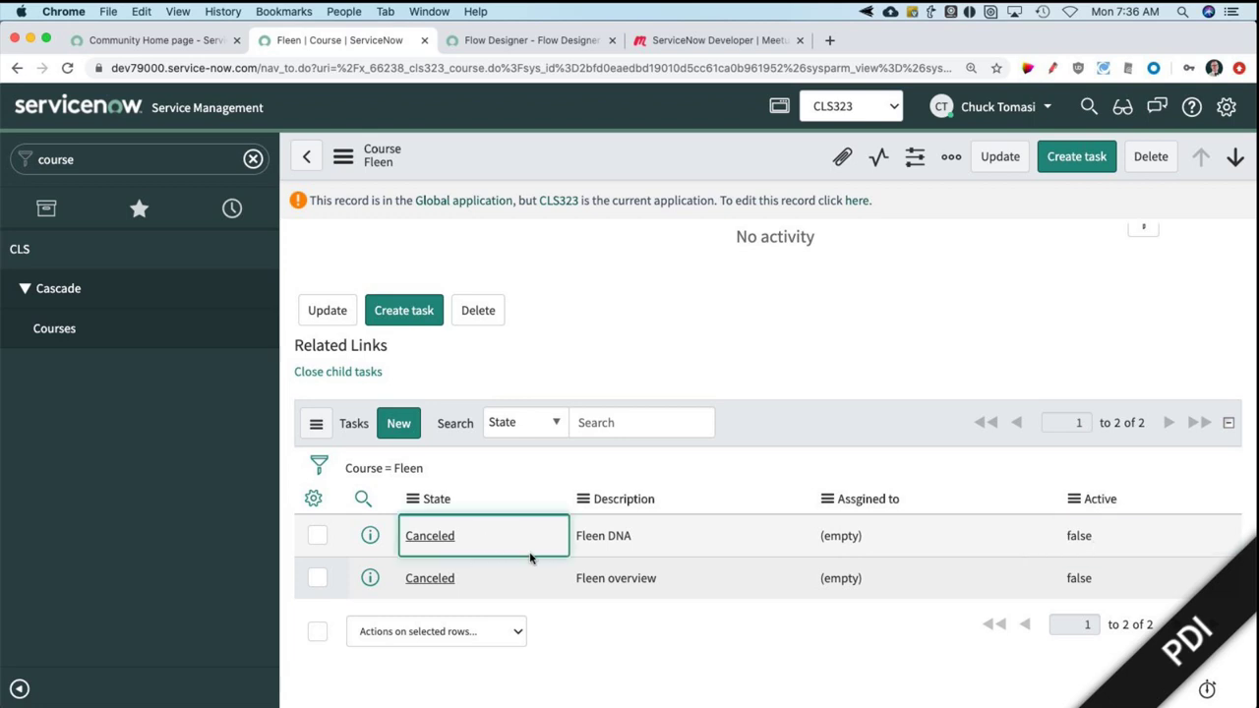
# - Open the Course table's UI actions from the Fleen form's configuration options and view the Close child tasks record
pyautogui.scroll(10, 737, 424)
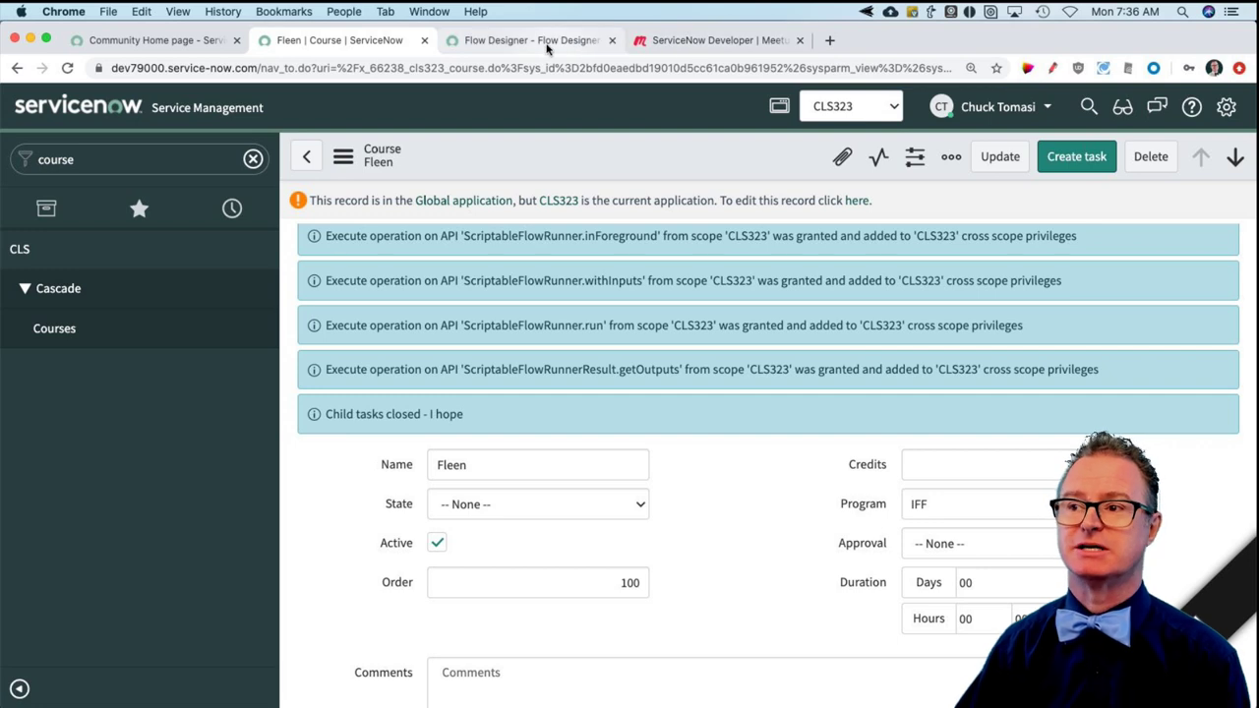
pyautogui.click(352, 168)
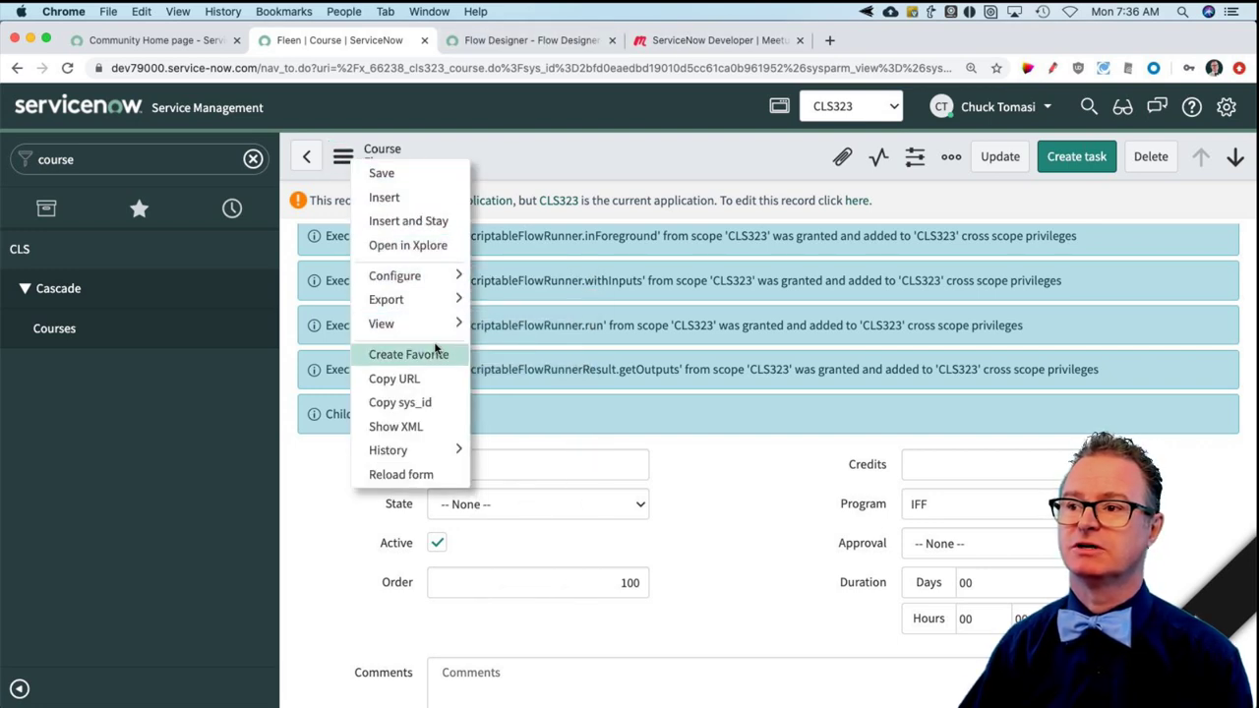
pyautogui.moveTo(418, 277)
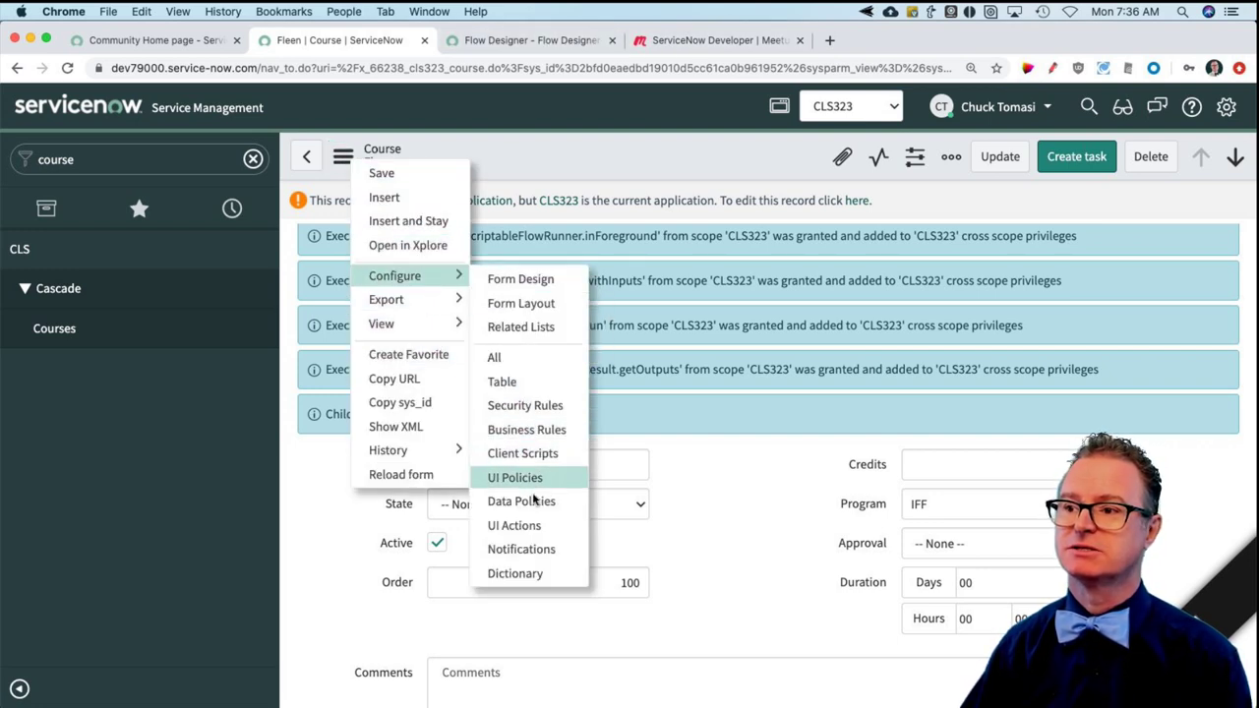
pyautogui.click(525, 526)
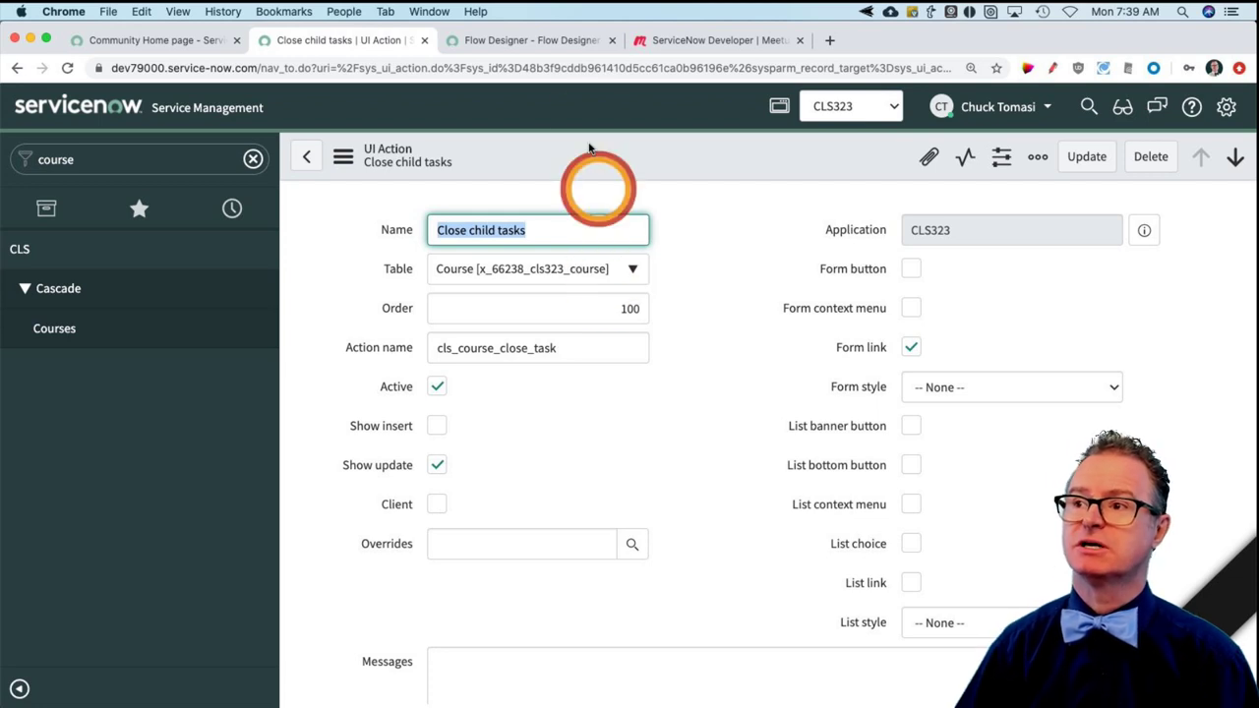
# - Switch to Flow Designer, close the subflow's code snippet dialog and go to the home page
pyautogui.click(536, 40)
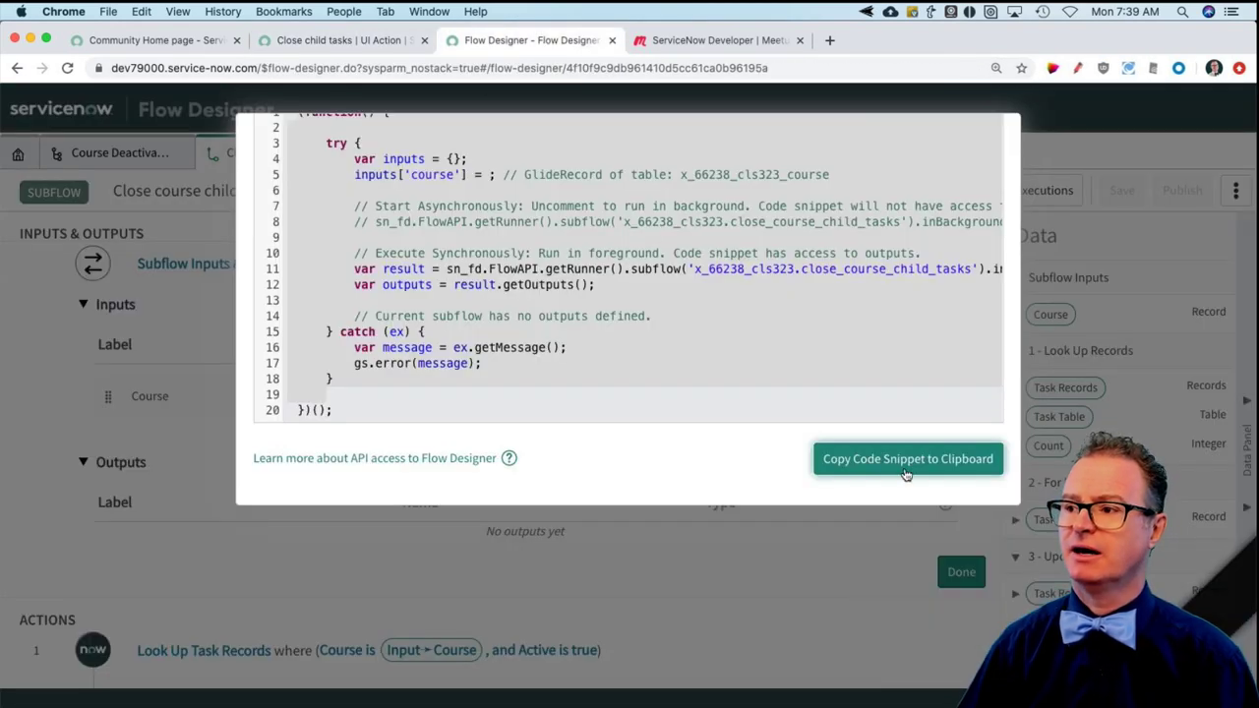
pyautogui.scroll(3, 679, 461)
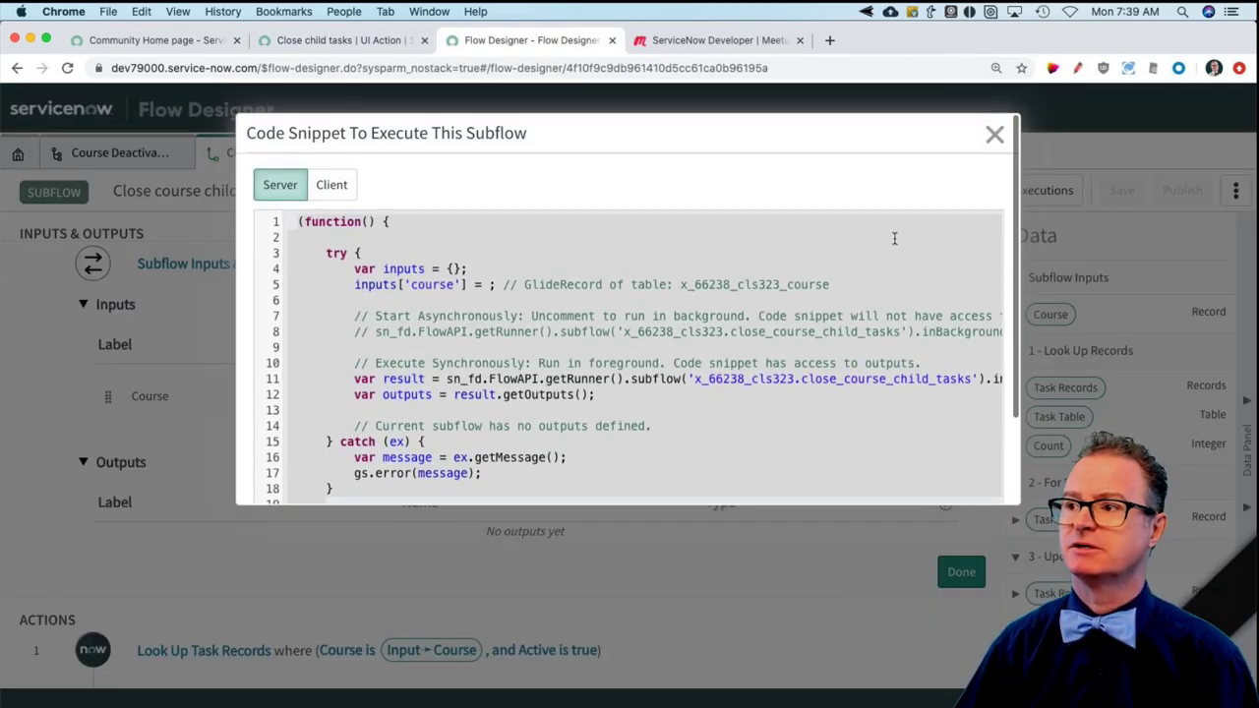
pyautogui.click(994, 134)
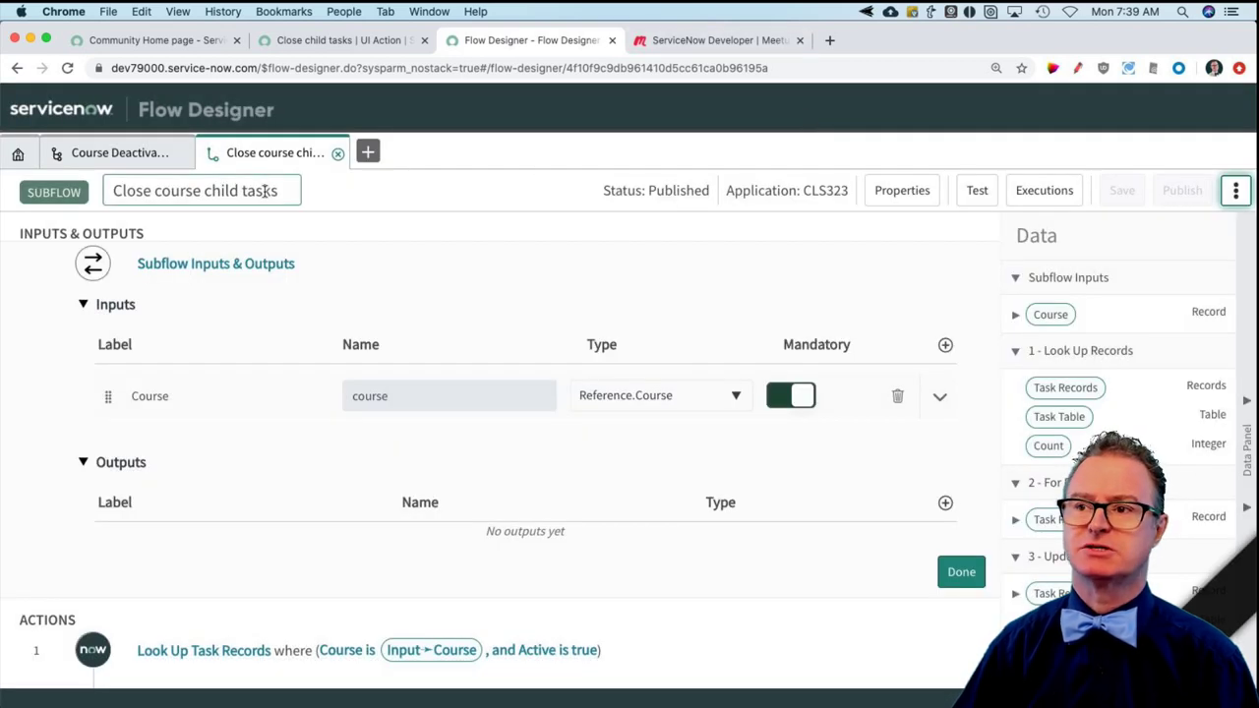
pyautogui.click(17, 156)
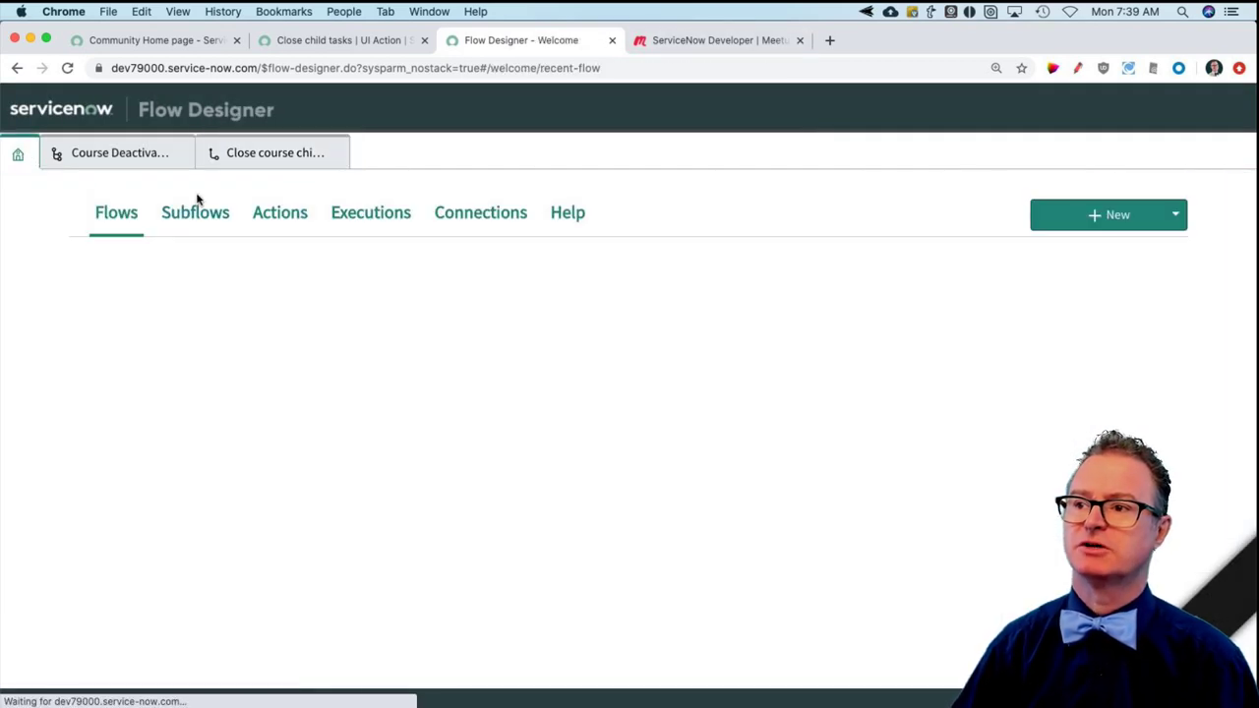
# - Open the Close course child tasks run from the recent executions and view its execution details
pyautogui.click(367, 223)
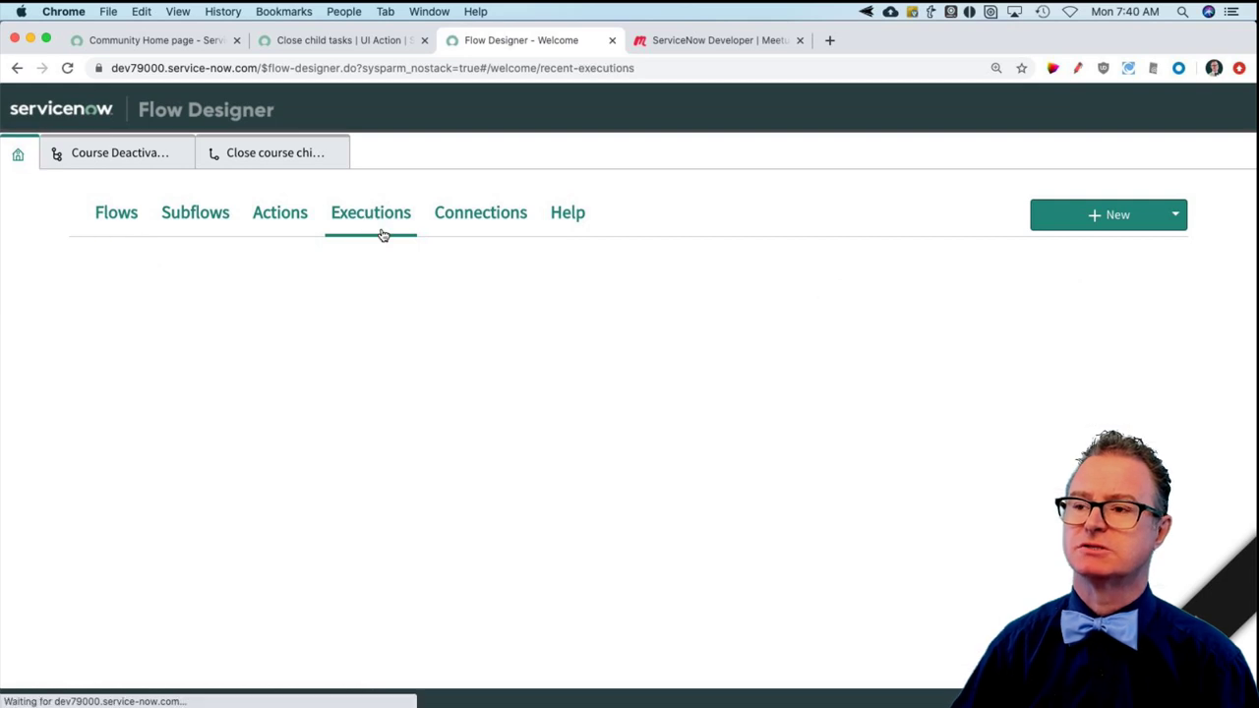
pyautogui.click(272, 372)
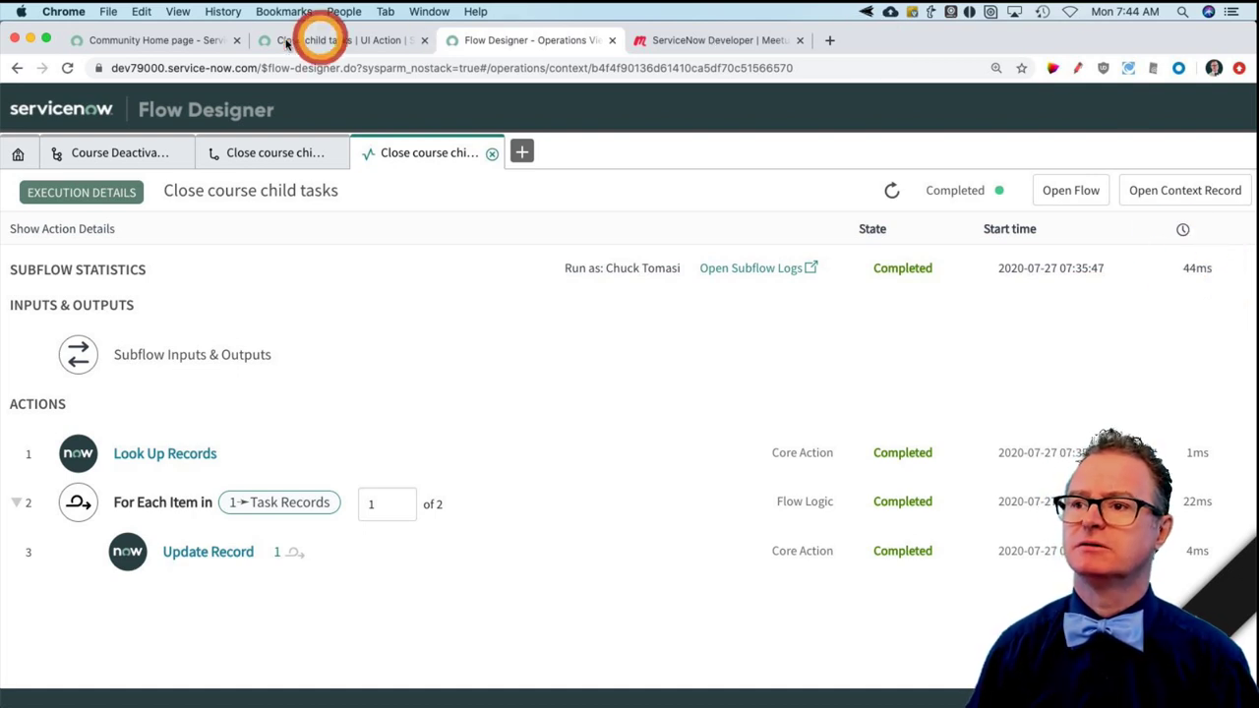
# - Try adding a second input of type Table Name to the Close course child tasks subflow, and delete that input
pyautogui.click(287, 156)
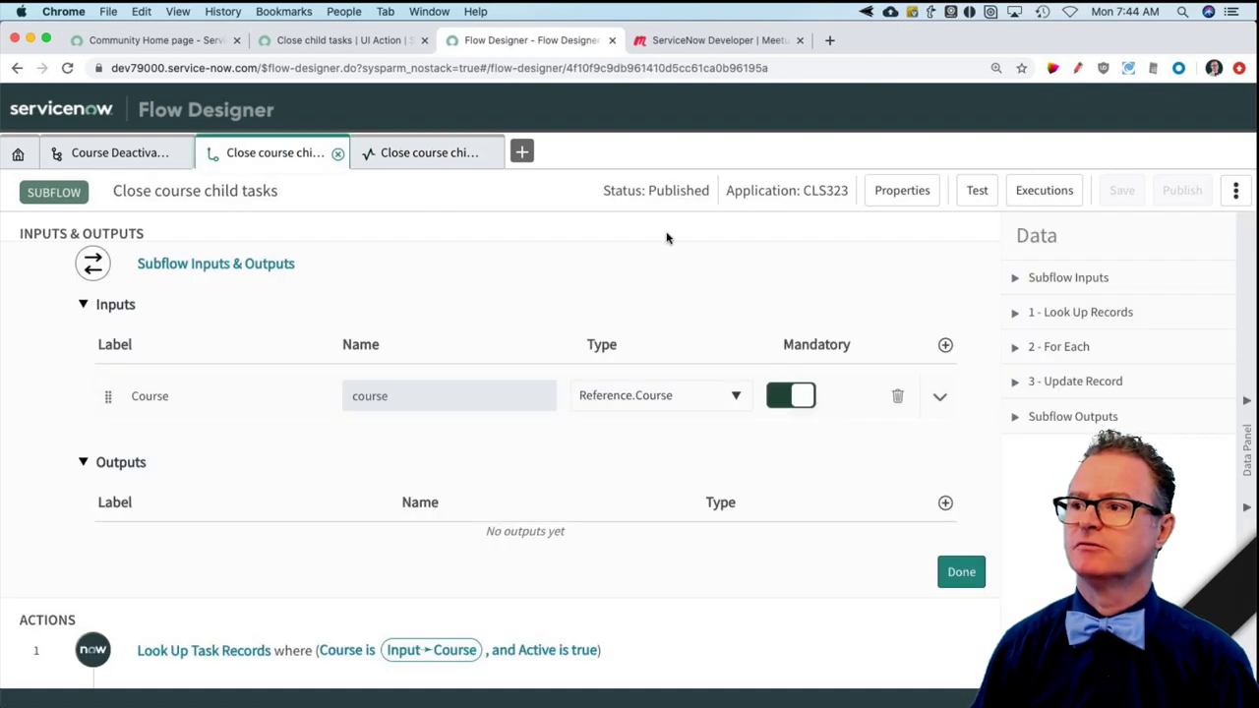
pyautogui.click(946, 344)
pyautogui.click(692, 462)
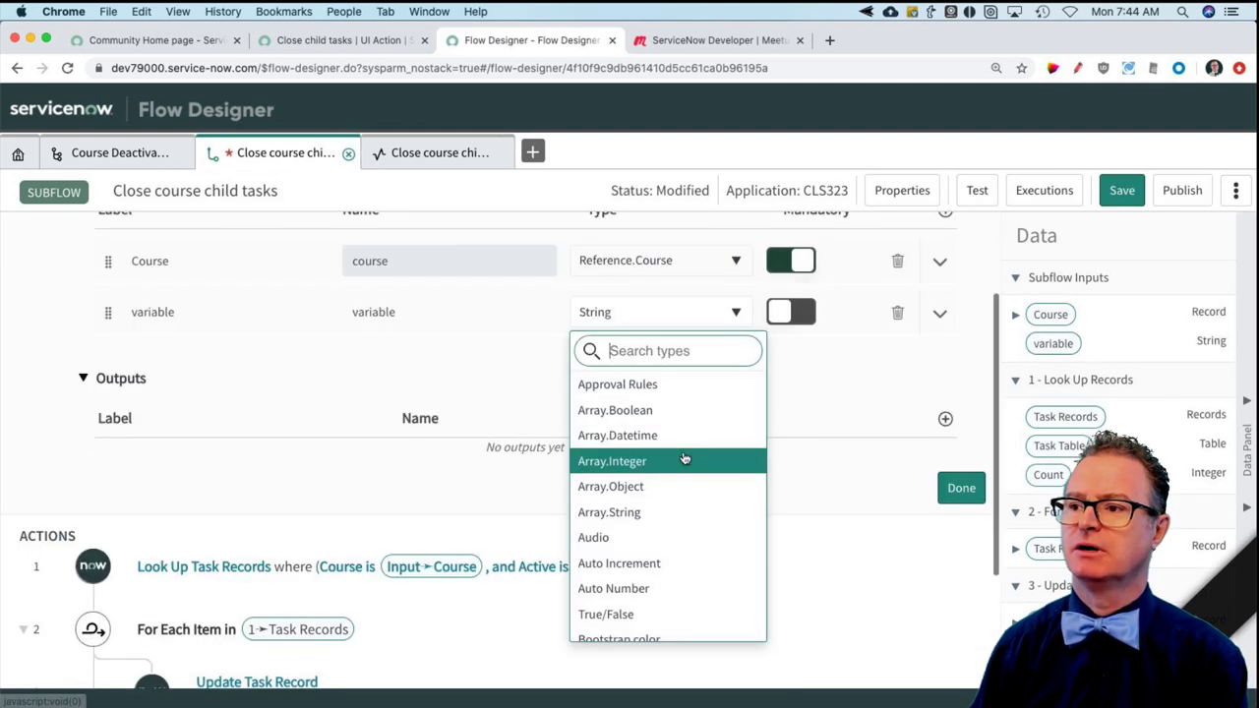
pyautogui.write('ys')
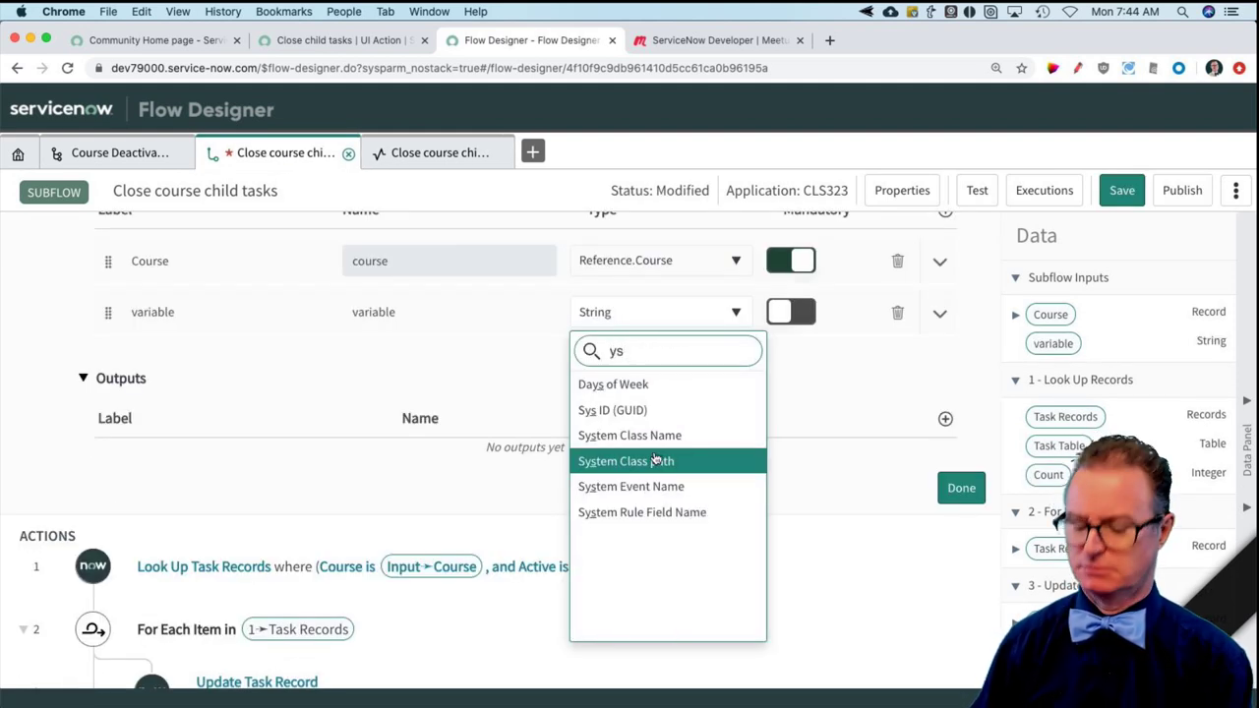
pyautogui.press('BackSpace')
pyautogui.press('BackSpace')
pyautogui.write('ta')
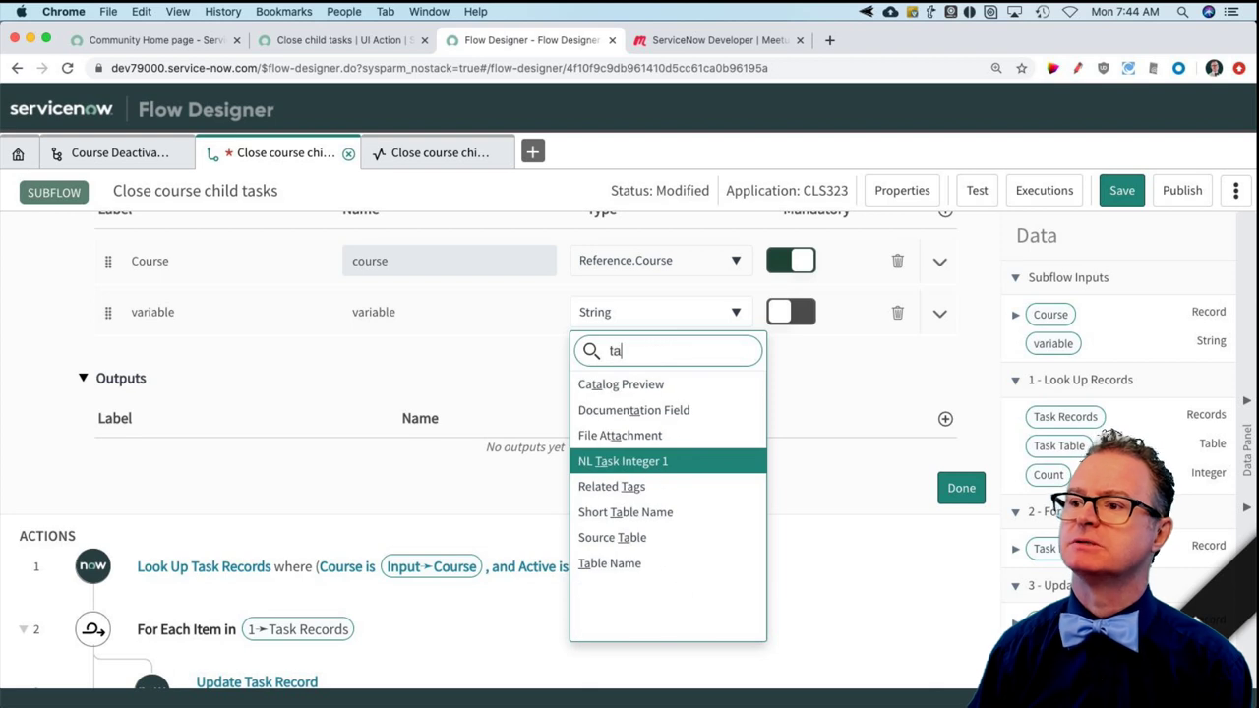
pyautogui.click(620, 563)
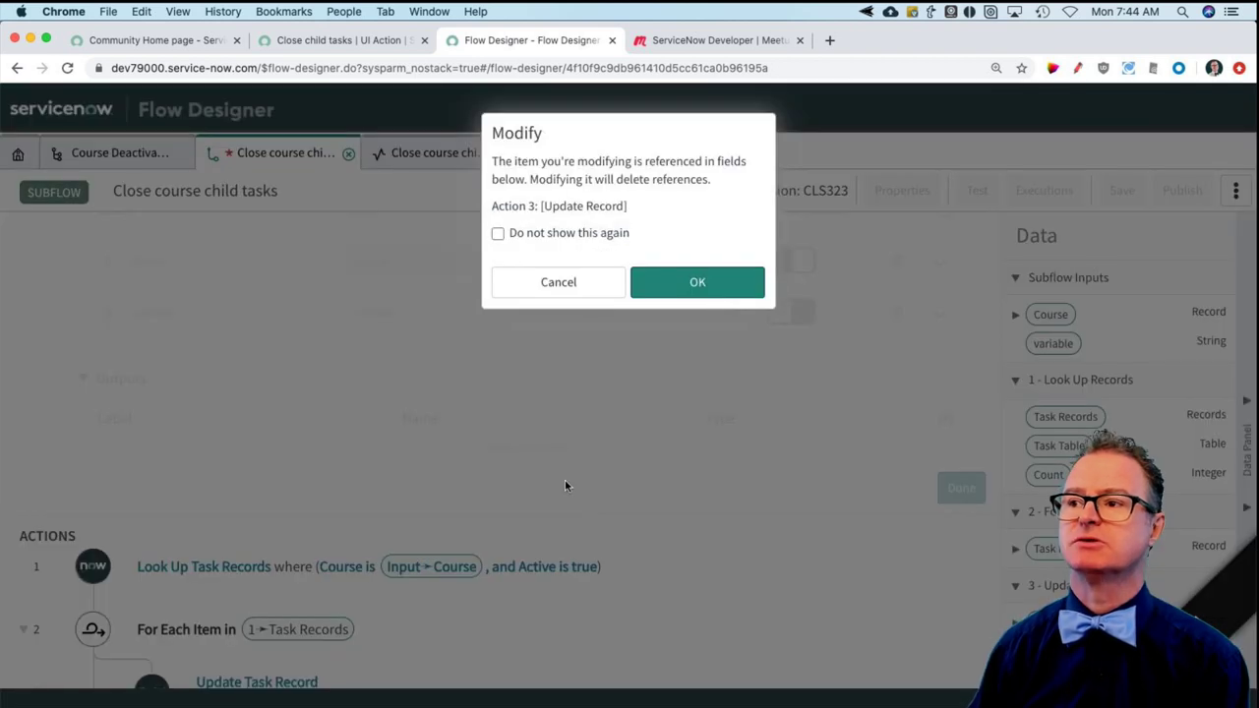
pyautogui.click(557, 283)
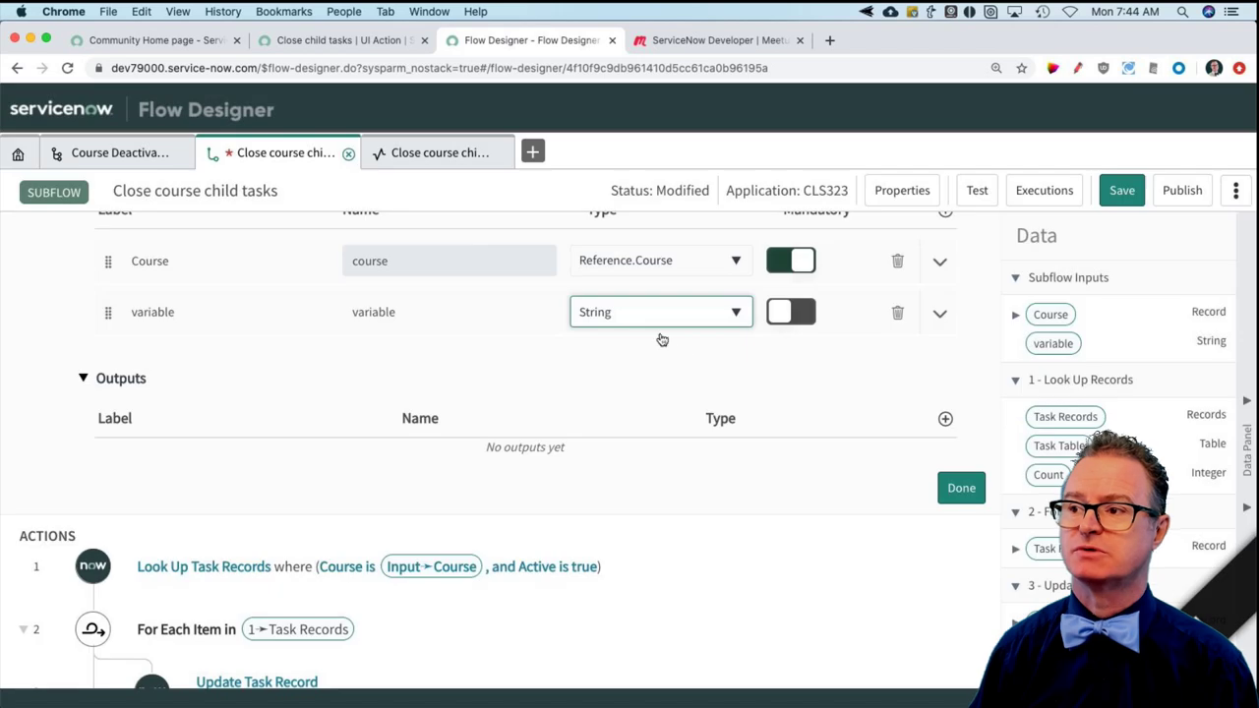
pyautogui.click(901, 314)
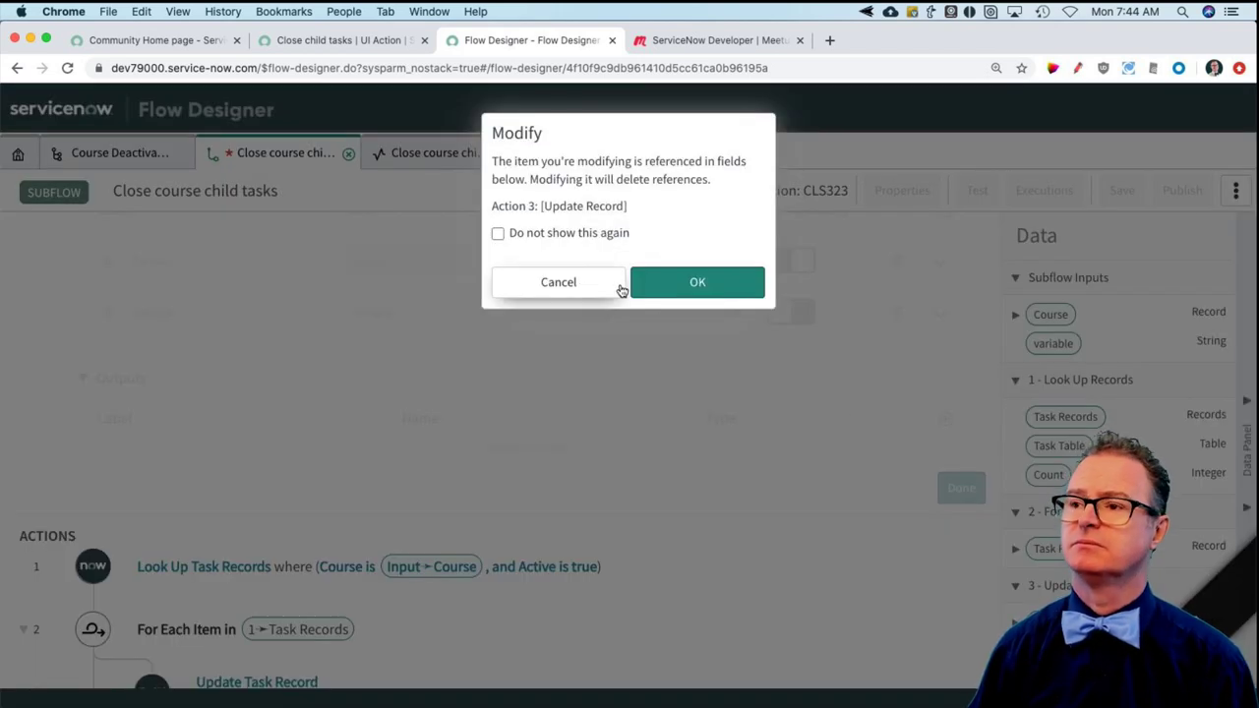
pyautogui.click(697, 284)
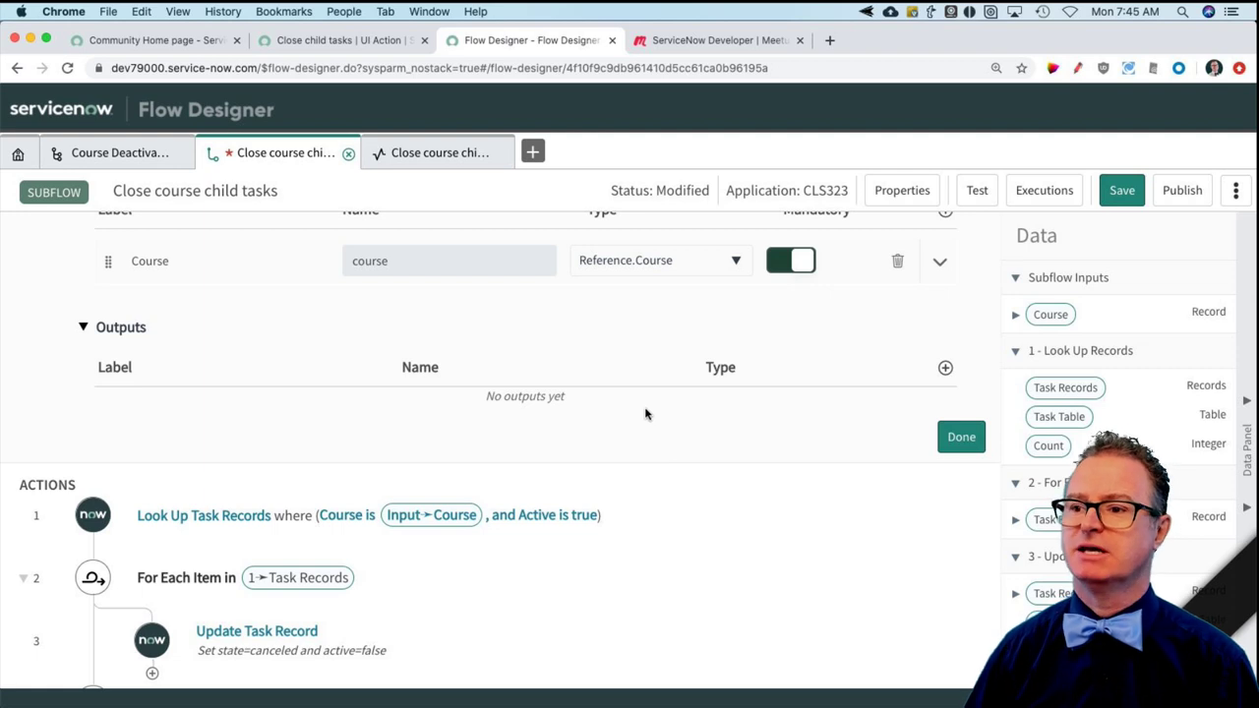
# - Add a Send Email action after Update Task Record inside the subflow's For Each loop
pyautogui.scroll(-3, 613, 458)
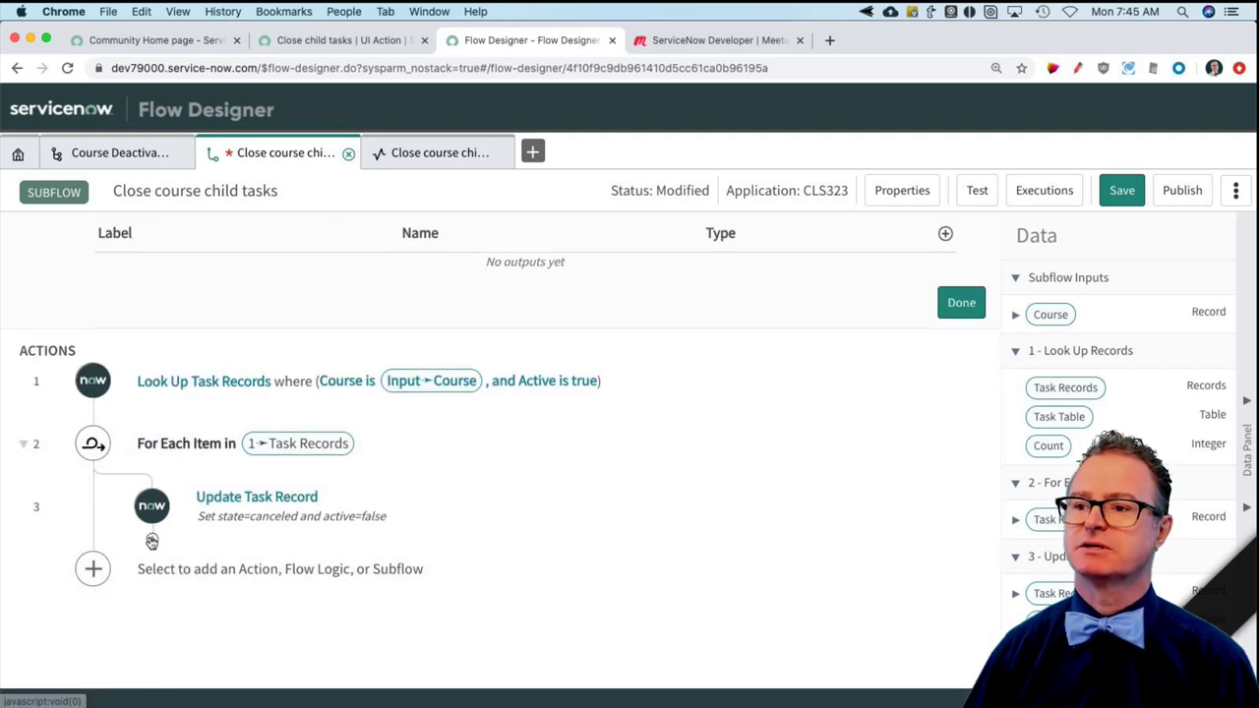
pyautogui.click(152, 539)
pyautogui.click(252, 557)
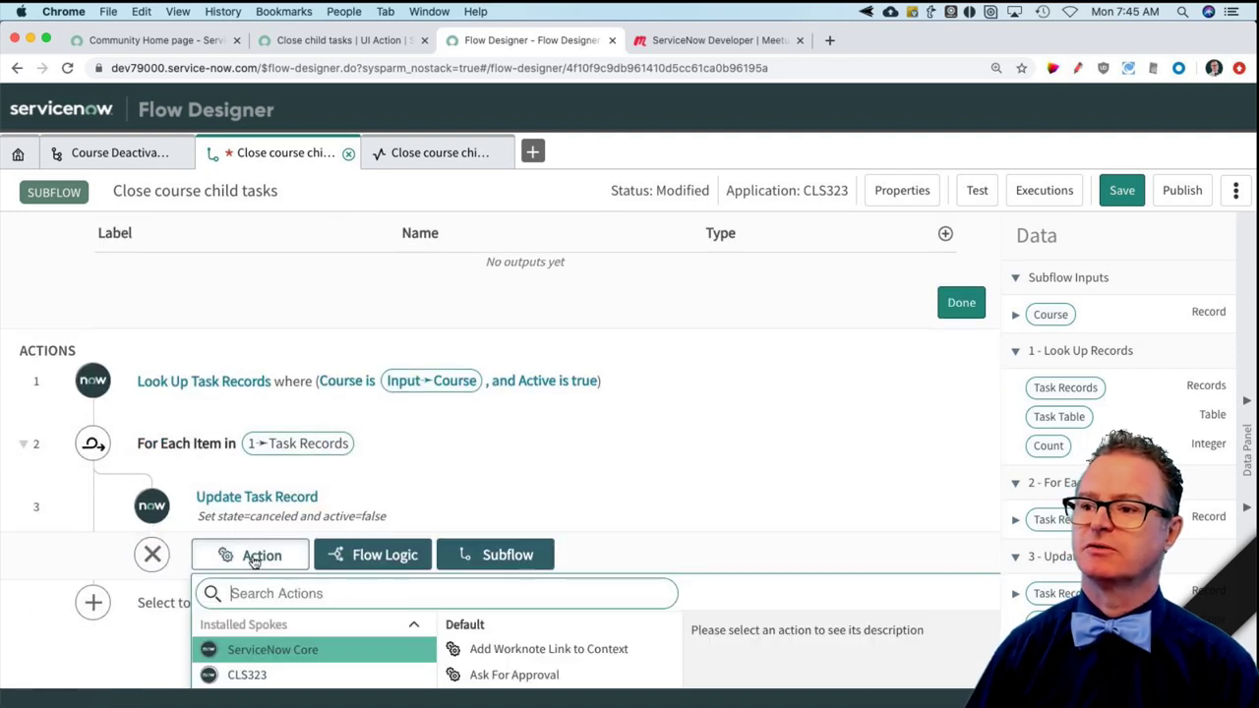
pyautogui.scroll(-5, 343, 580)
pyautogui.scroll(-1, 344, 584)
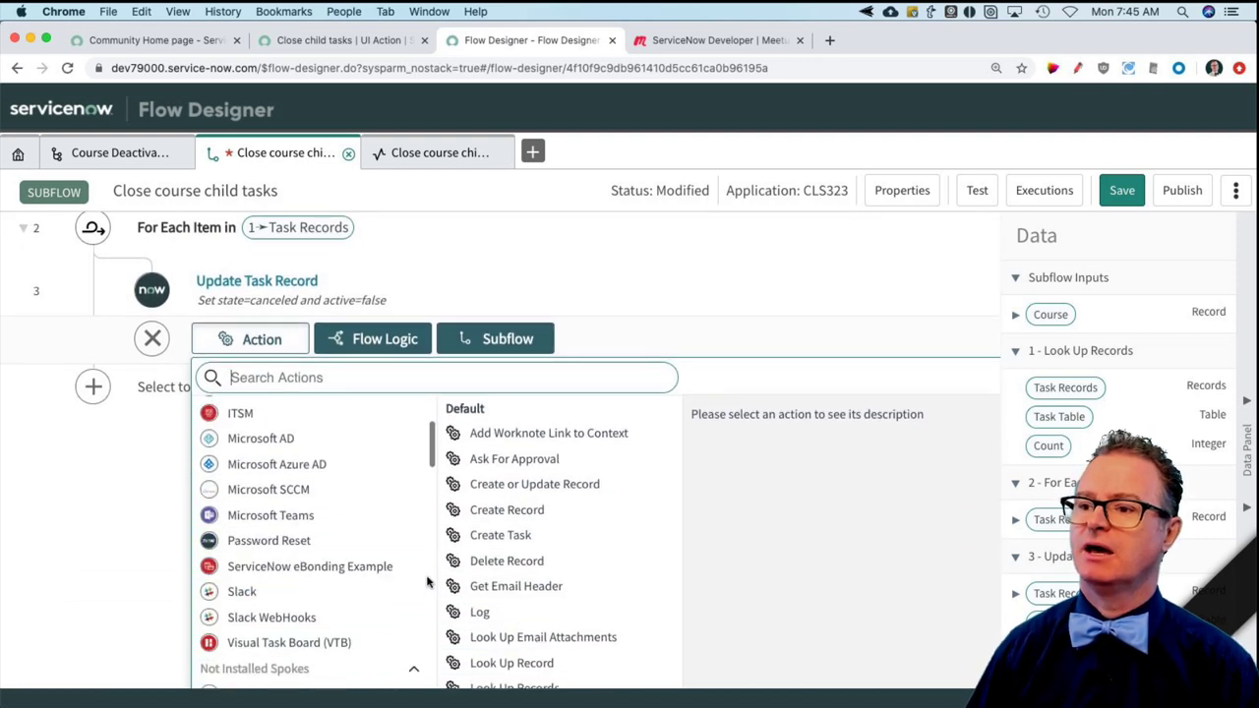
pyautogui.scroll(-2, 458, 506)
pyautogui.click(499, 627)
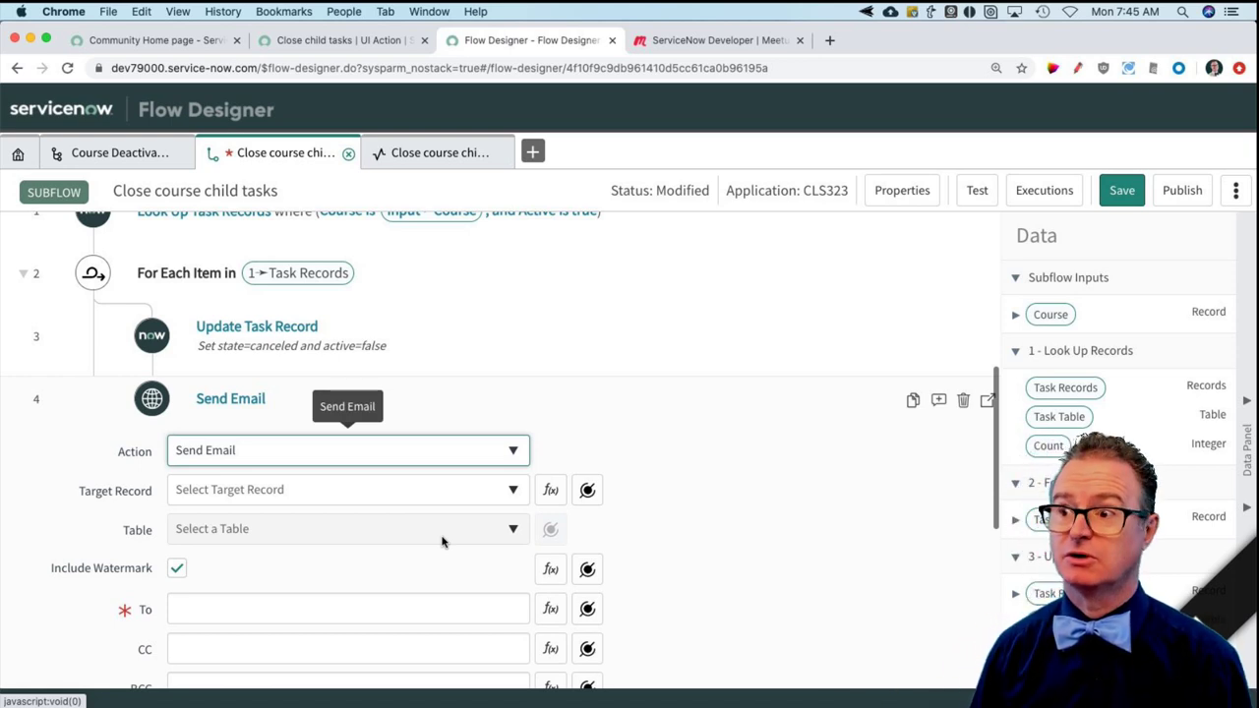
# - View the script editor for the Send Email action's Body and return to the rich text editor
pyautogui.scroll(-4, 442, 540)
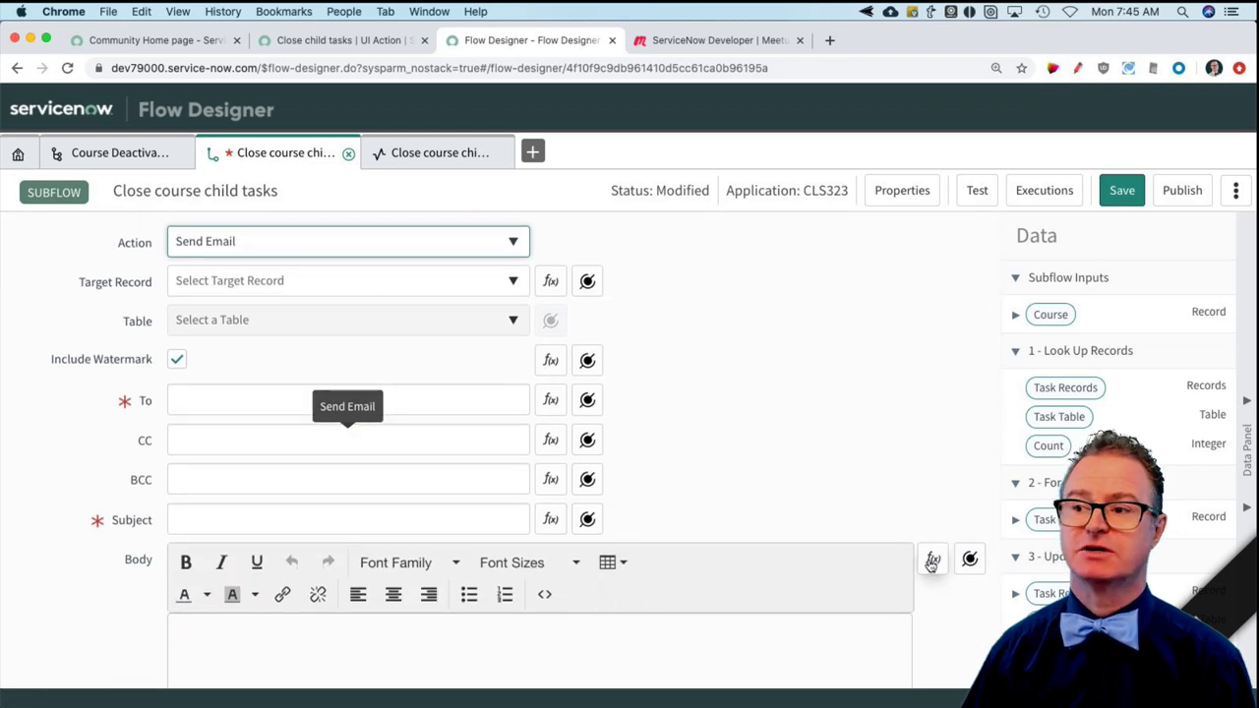
pyautogui.scroll(-3, 918, 563)
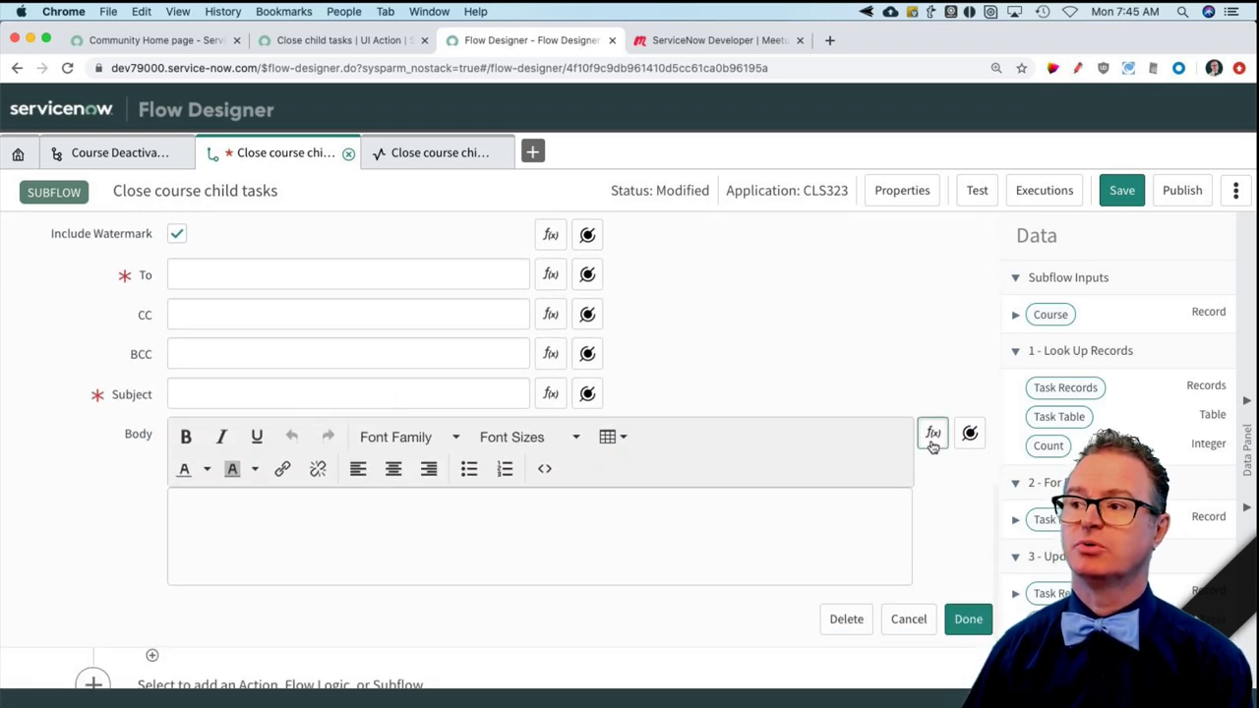
pyautogui.click(932, 435)
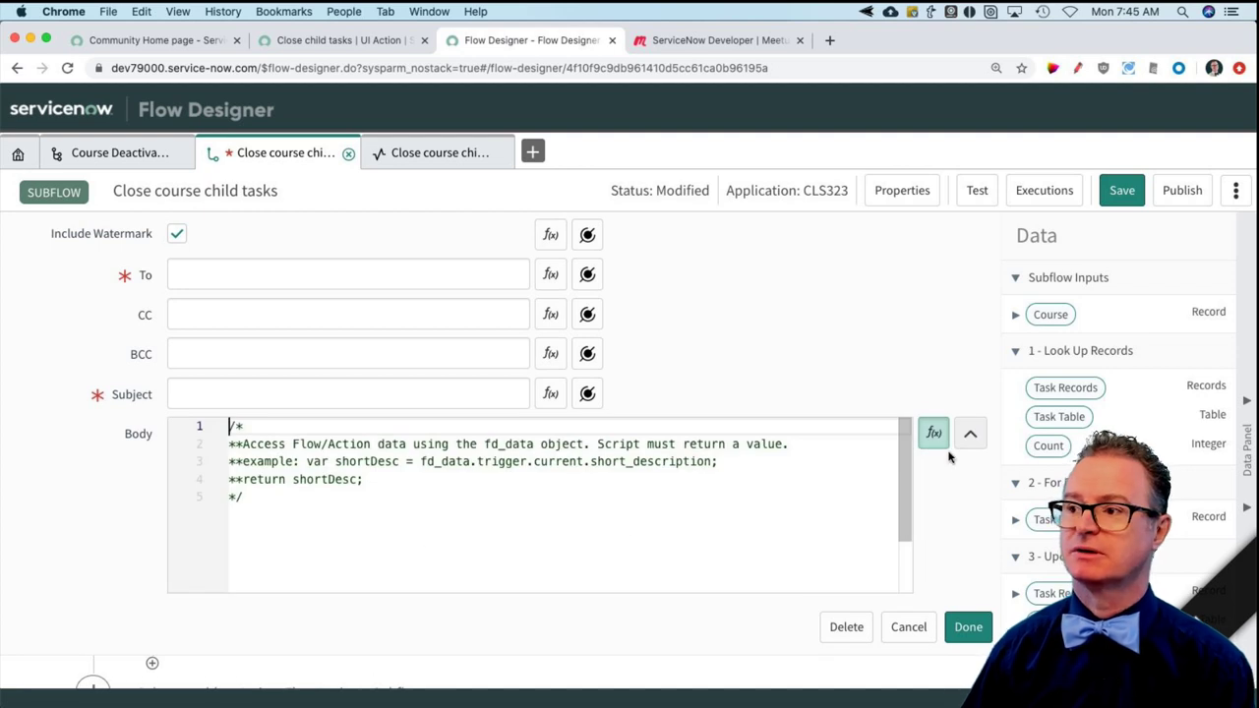
pyautogui.scroll(8, 938, 436)
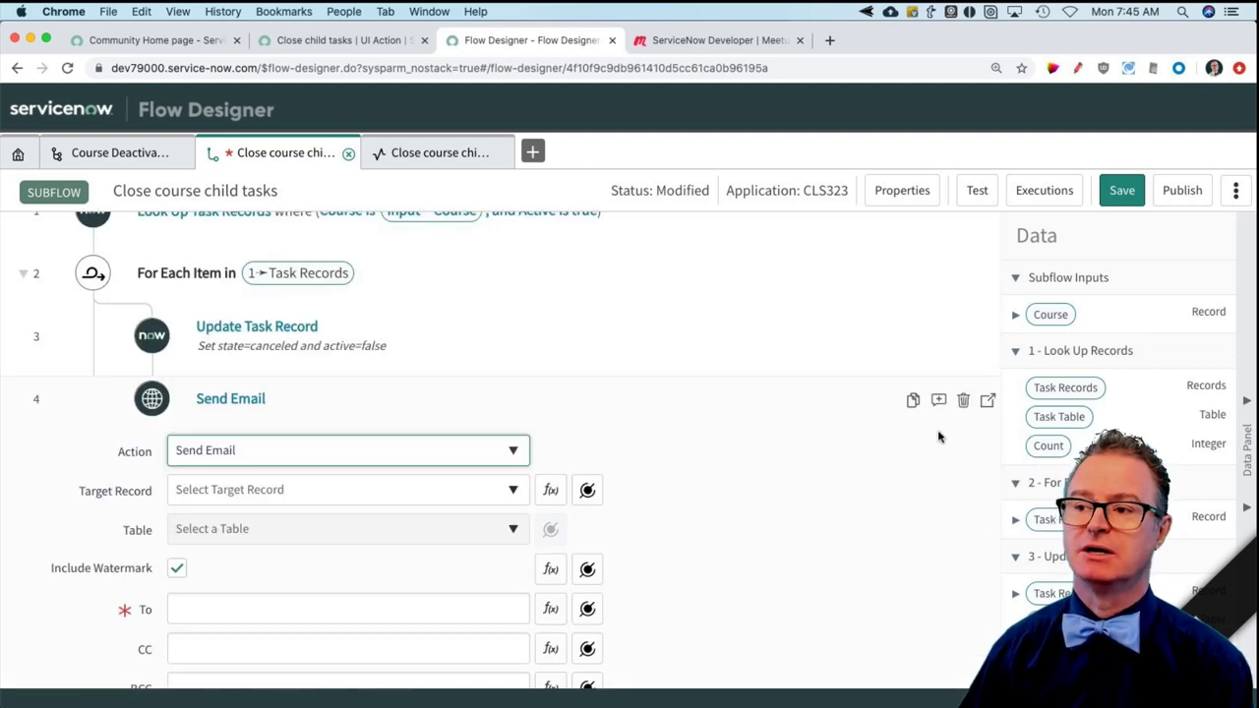
# - Enter ${URI} as the first line of the Send Email body and start a new line
pyautogui.scroll(-6, 368, 582)
pyautogui.click(411, 571)
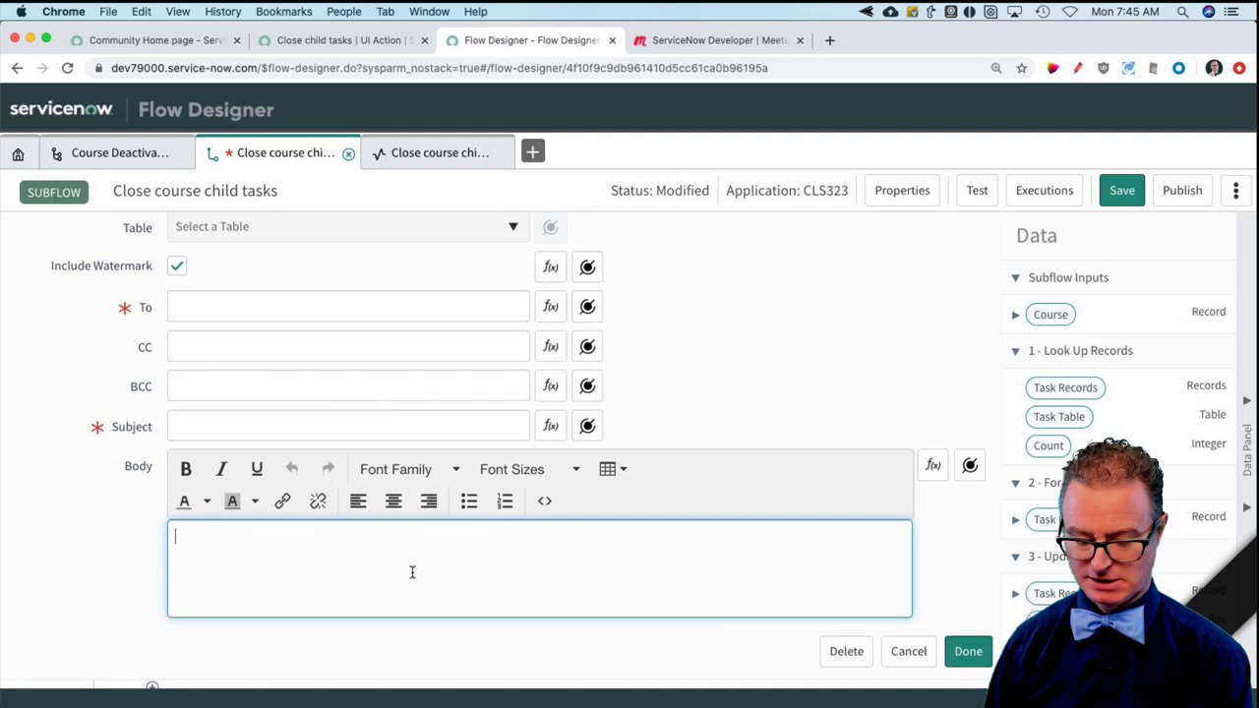
pyautogui.write('${URI}')
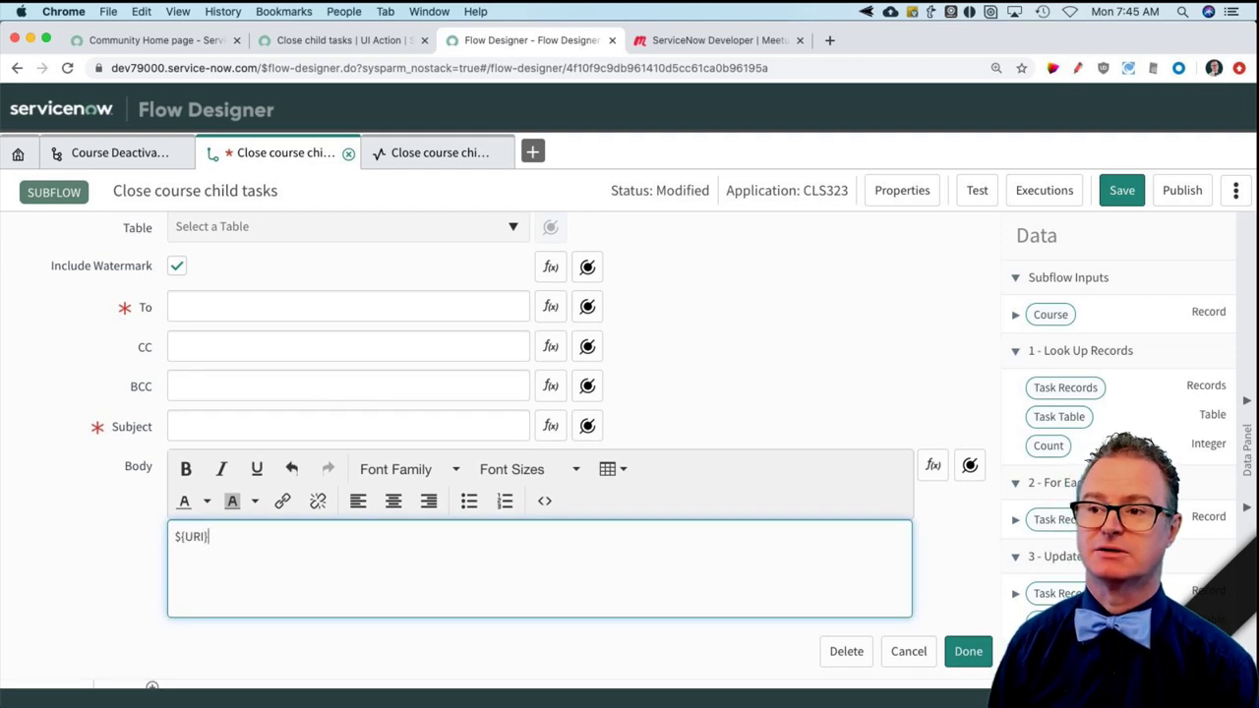
pyautogui.press('Return')
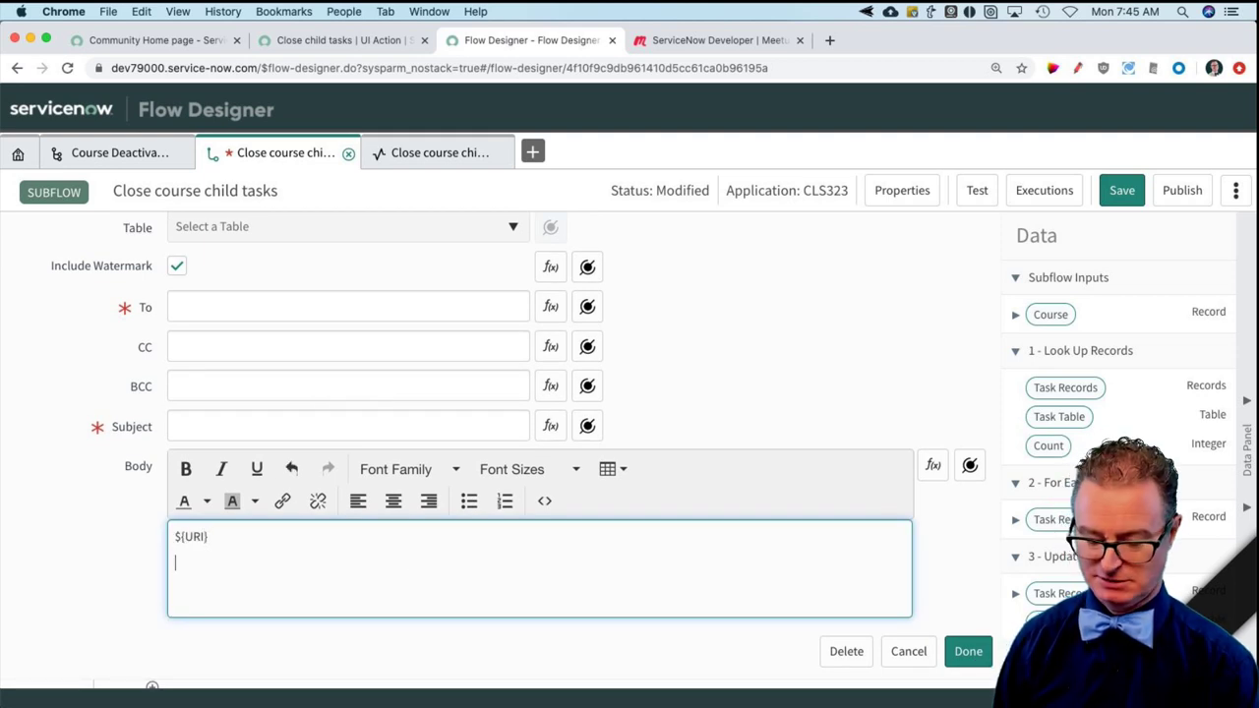
pyautogui.write('${')
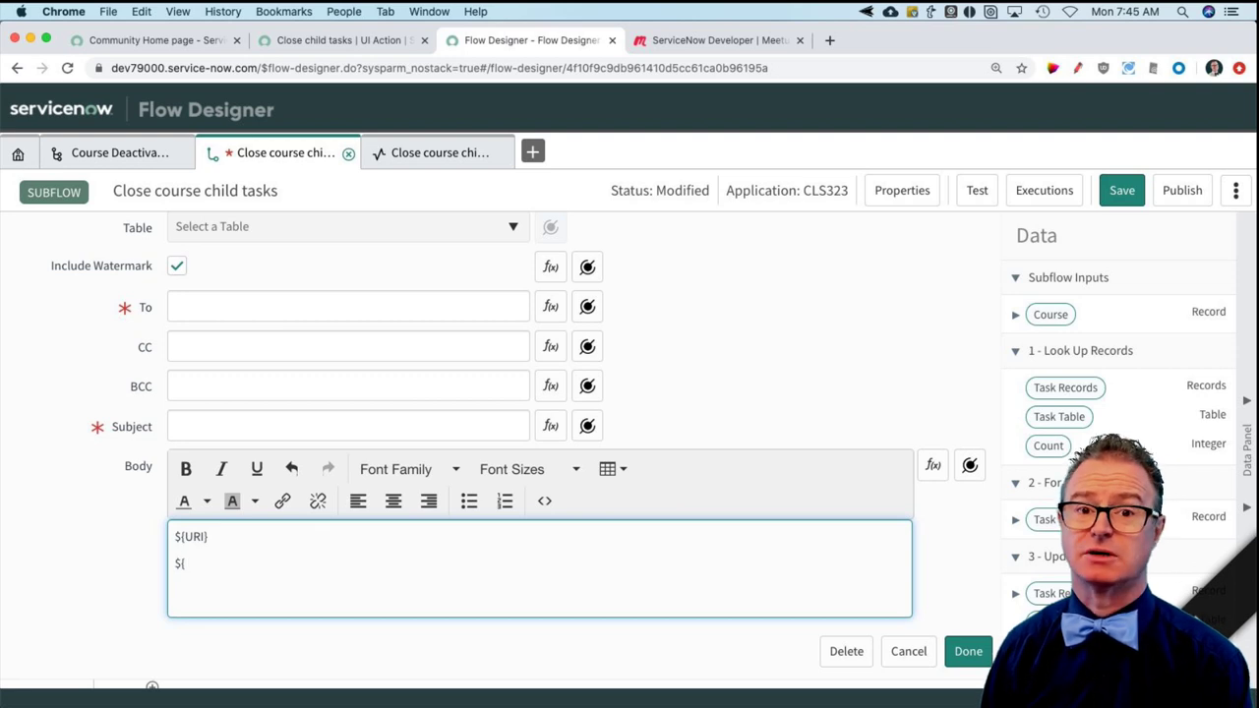
pyautogui.write('current')
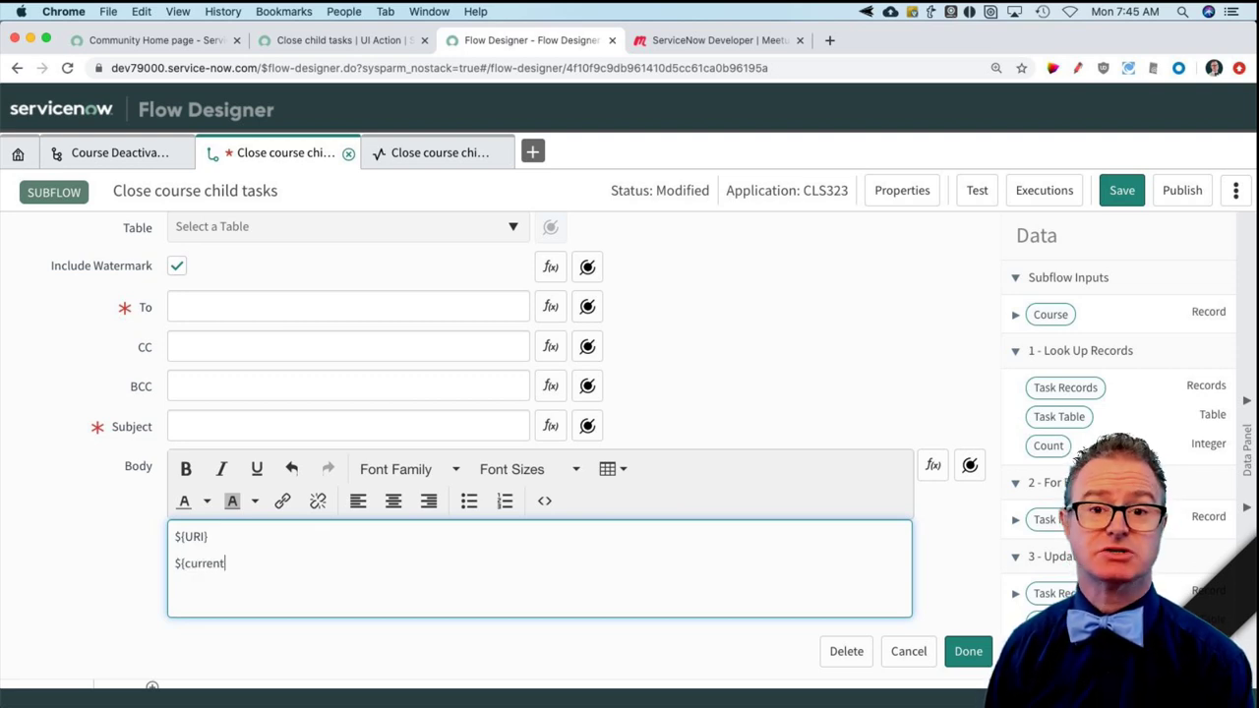
pyautogui.press('BackSpace')
pyautogui.press('BackSpace')
pyautogui.press('BackSpace')
pyautogui.press('BackSpace')
pyautogui.press('BackSpace')
pyautogui.press('BackSpace')
pyautogui.press('BackSpace')
pyautogui.press('BackSpace')
pyautogui.press('BackSpace')
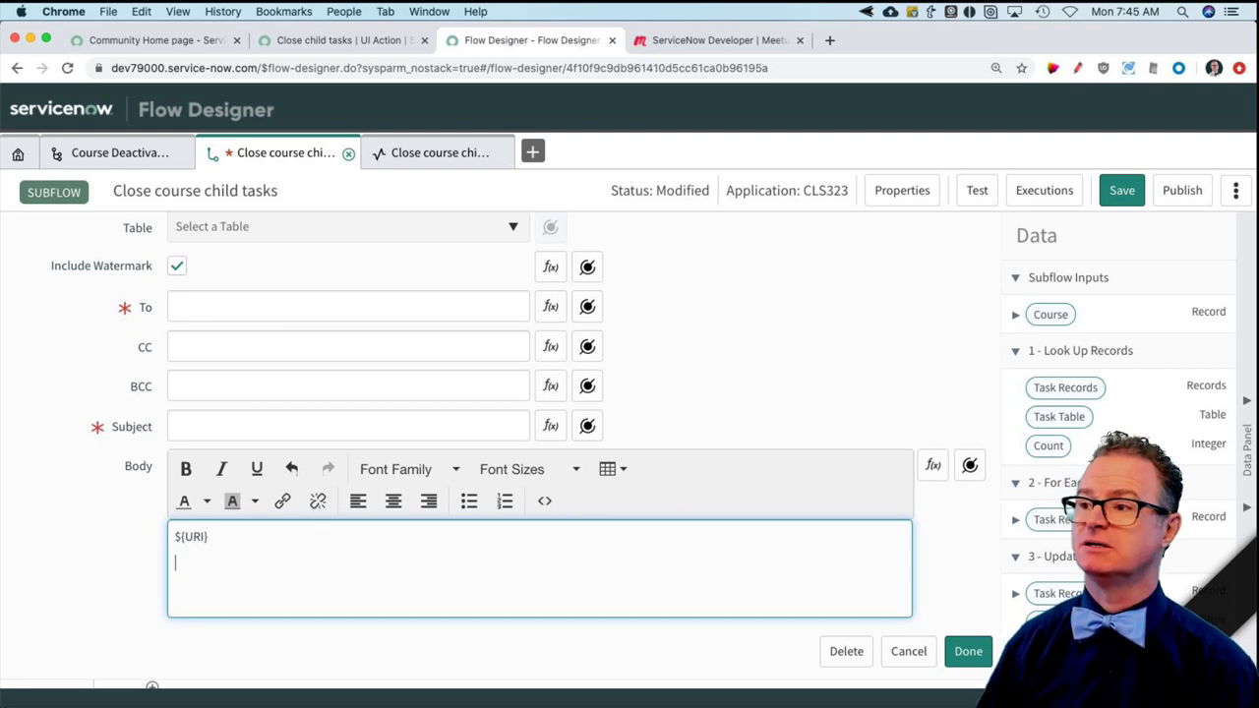
# - Insert the Course input's Created data pill on the second line of the email body
pyautogui.click(1016, 314)
pyautogui.moveTo(1063, 431); pyautogui.dragTo(452, 590)
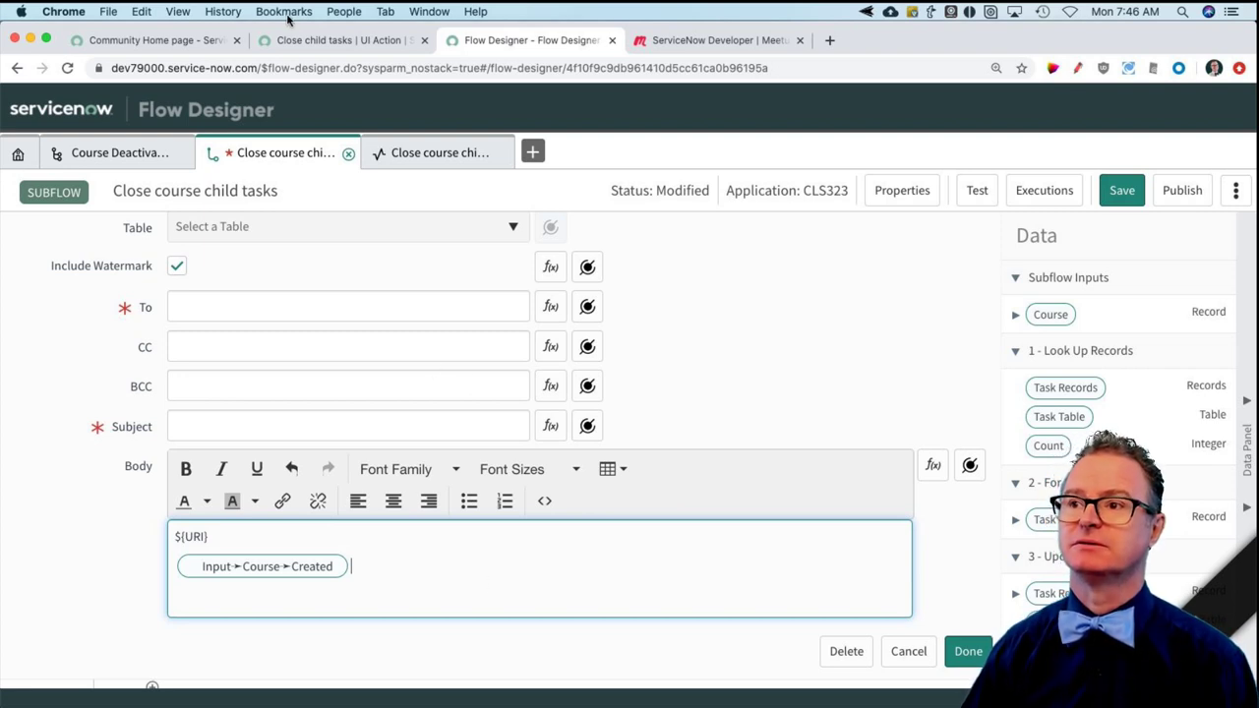
# - Switch to the ServiceNow instance with the Close child tasks UI action and filter the application navigator by notif
pyautogui.click(337, 40)
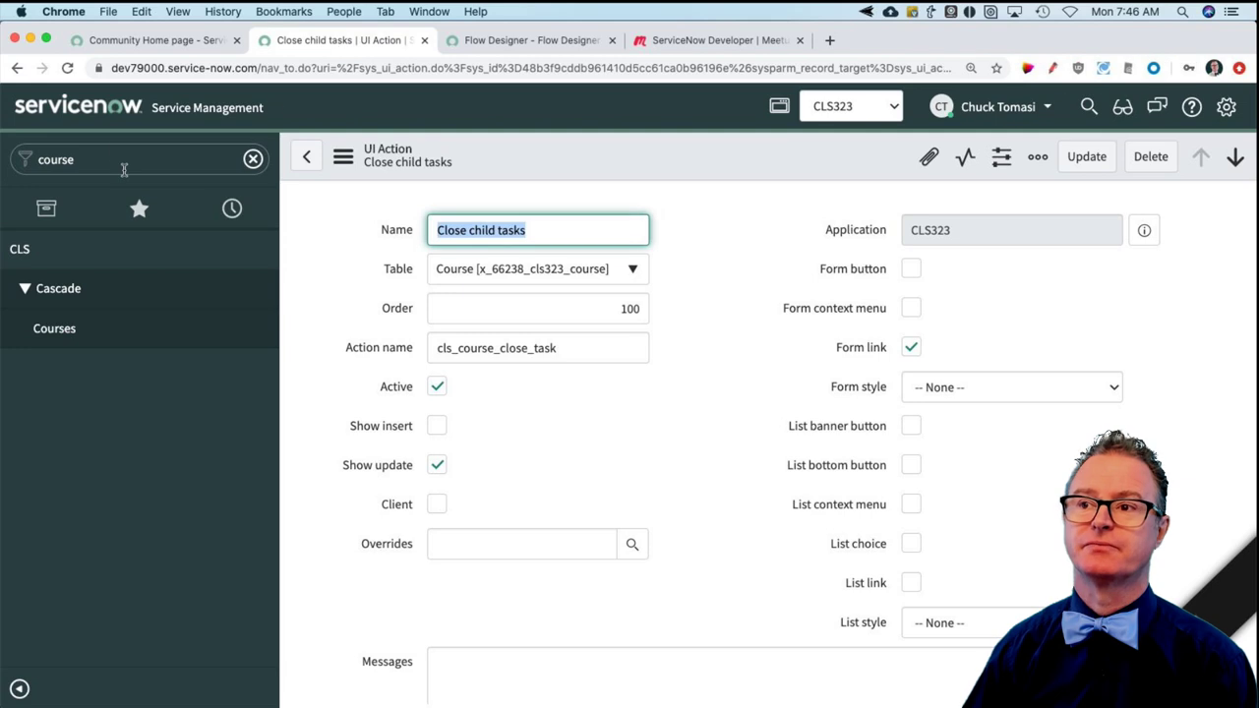
pyautogui.click(116, 158)
pyautogui.write('notifi')
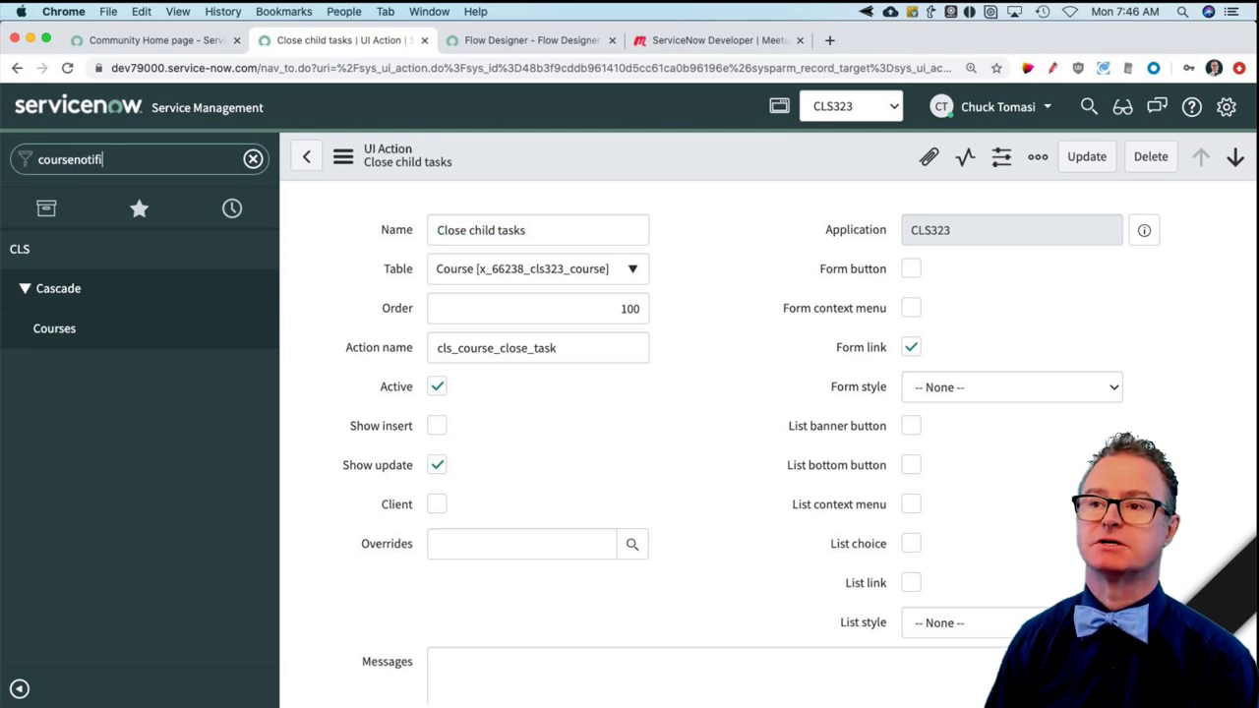
pyautogui.press('super+a')
pyautogui.write('noti')
pyautogui.press('Down')
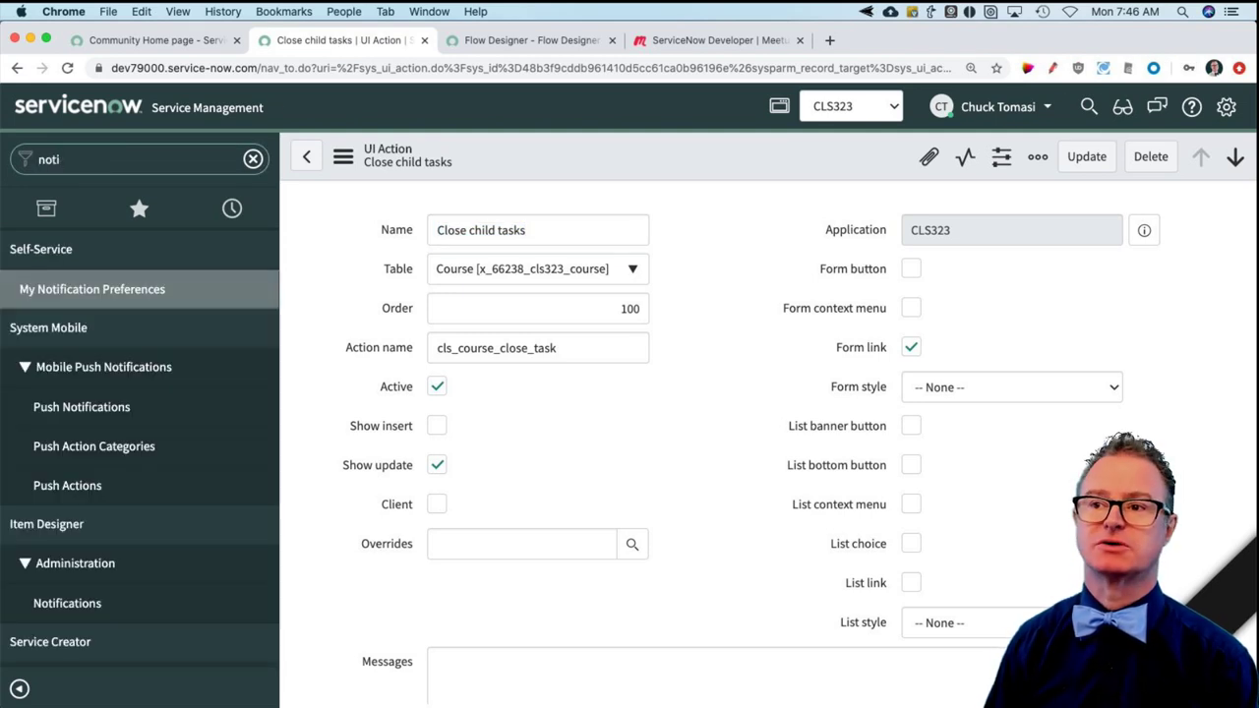
pyautogui.write('fcations')
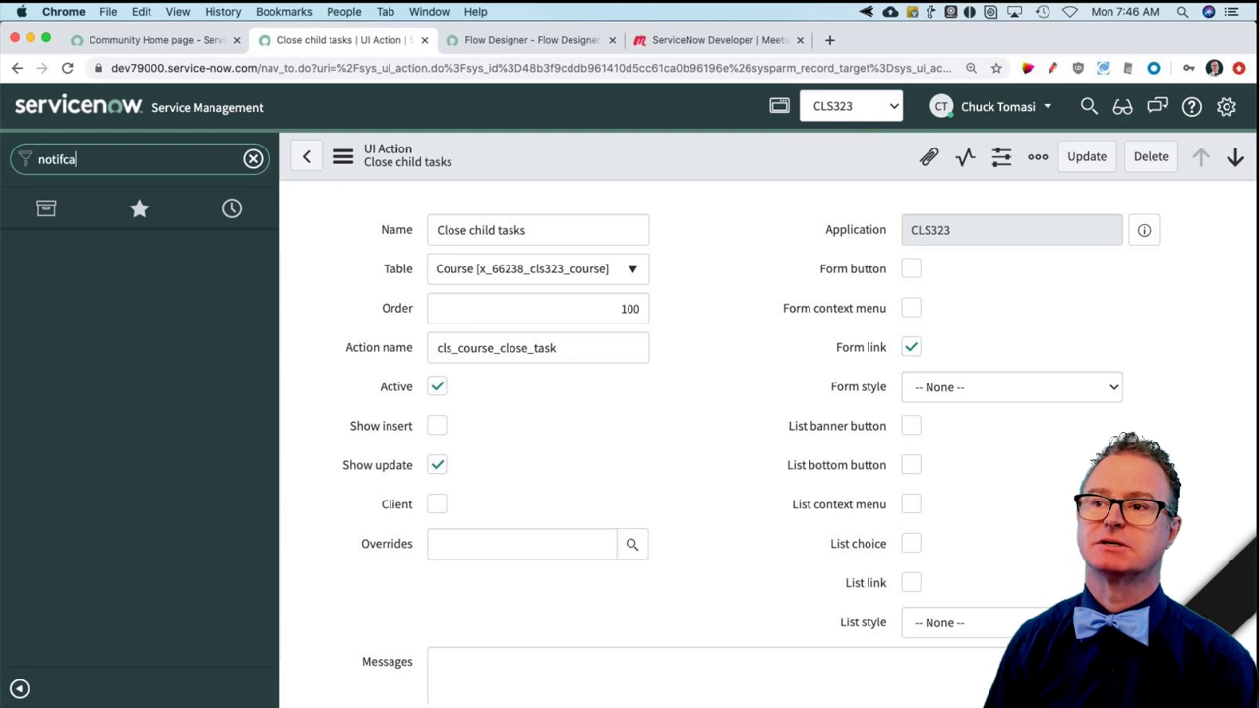
pyautogui.doubleClick(111, 160)
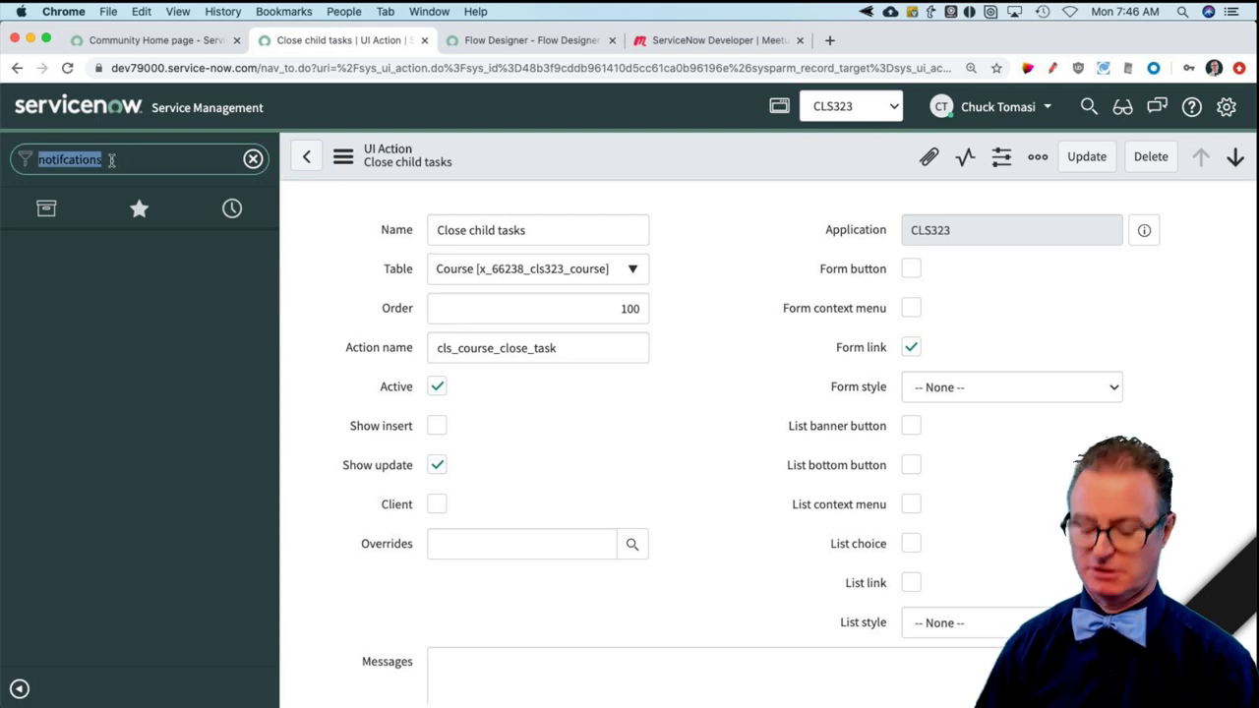
pyautogui.write('notif')
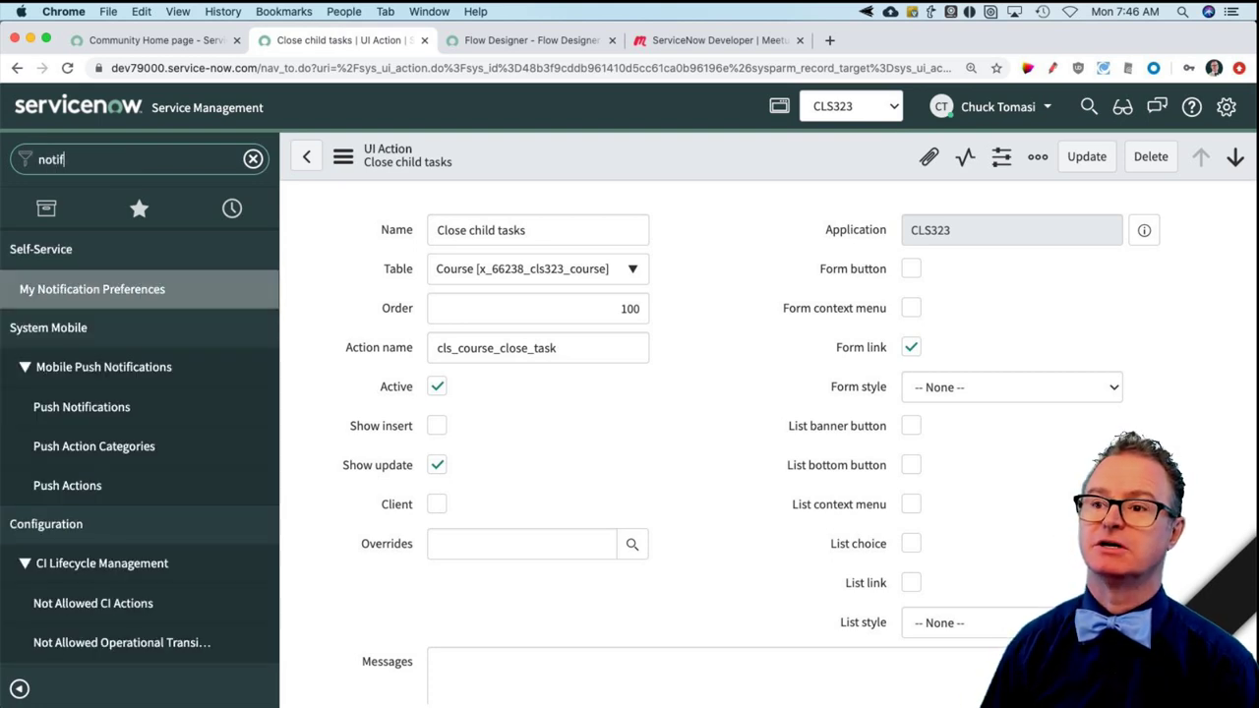
# - Open the email Notifications list under System Notification and start a new notification record
pyautogui.scroll(-10, 133, 420)
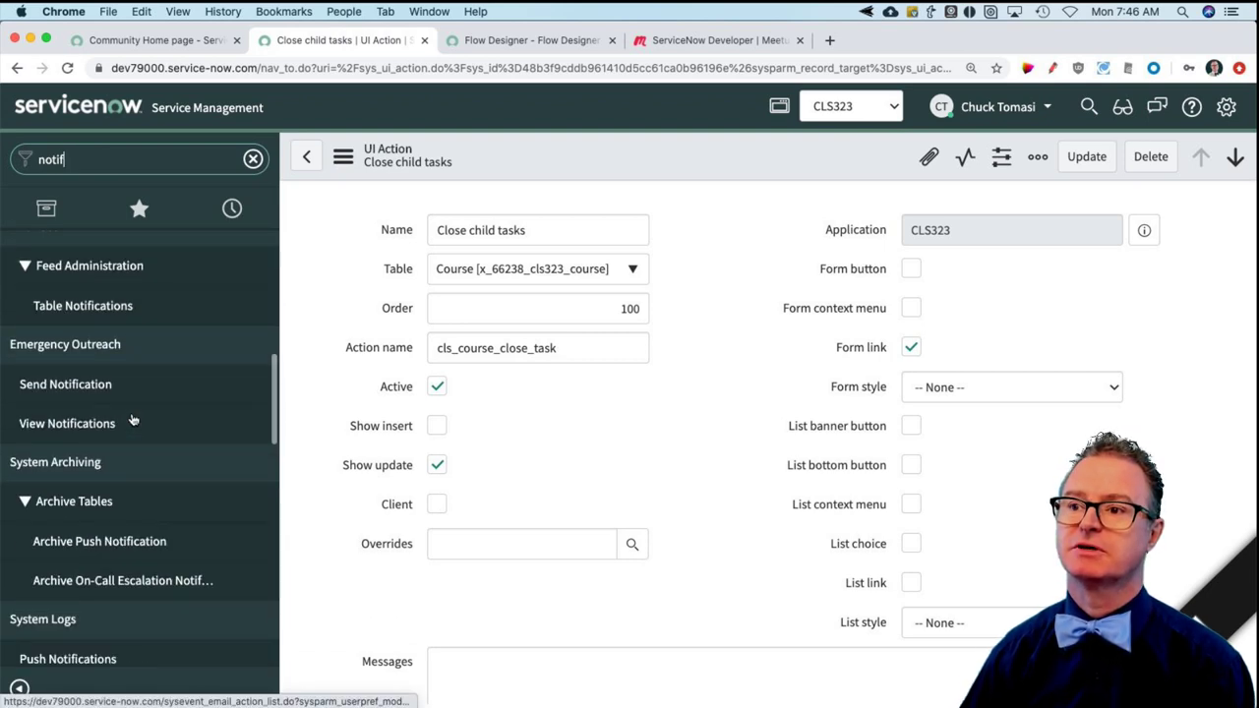
pyautogui.scroll(-5, 133, 421)
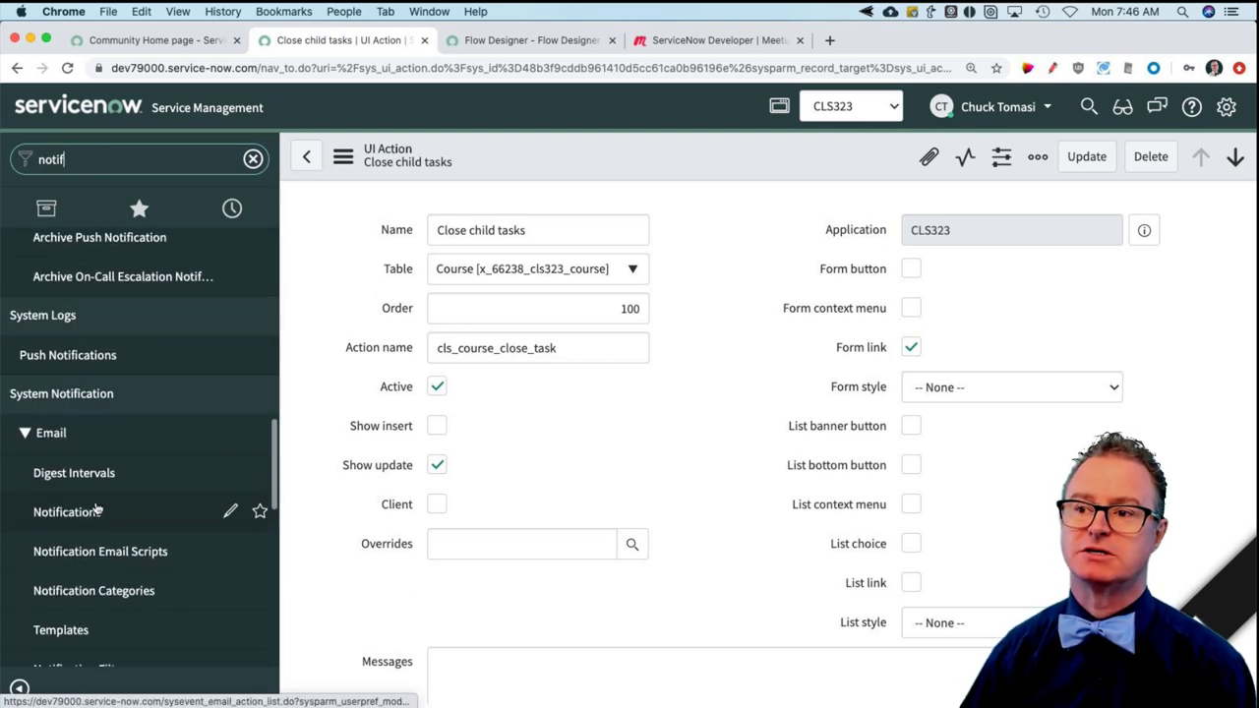
pyautogui.click(69, 517)
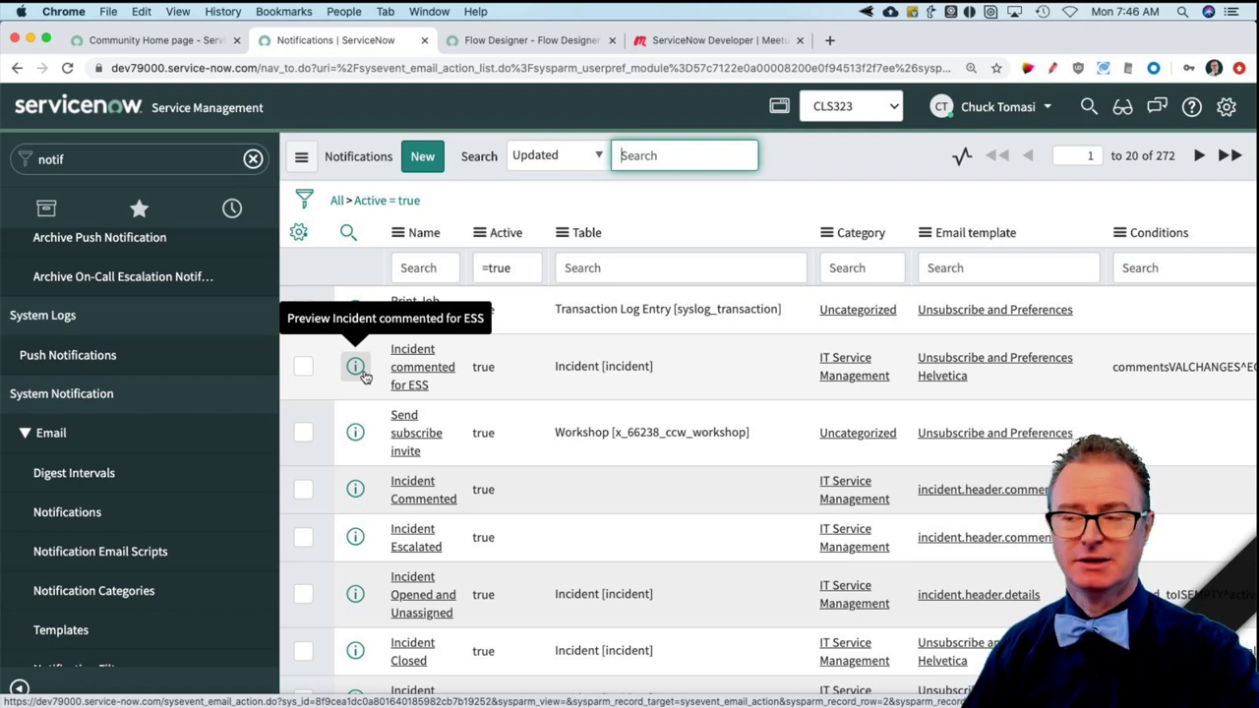
pyautogui.click(418, 157)
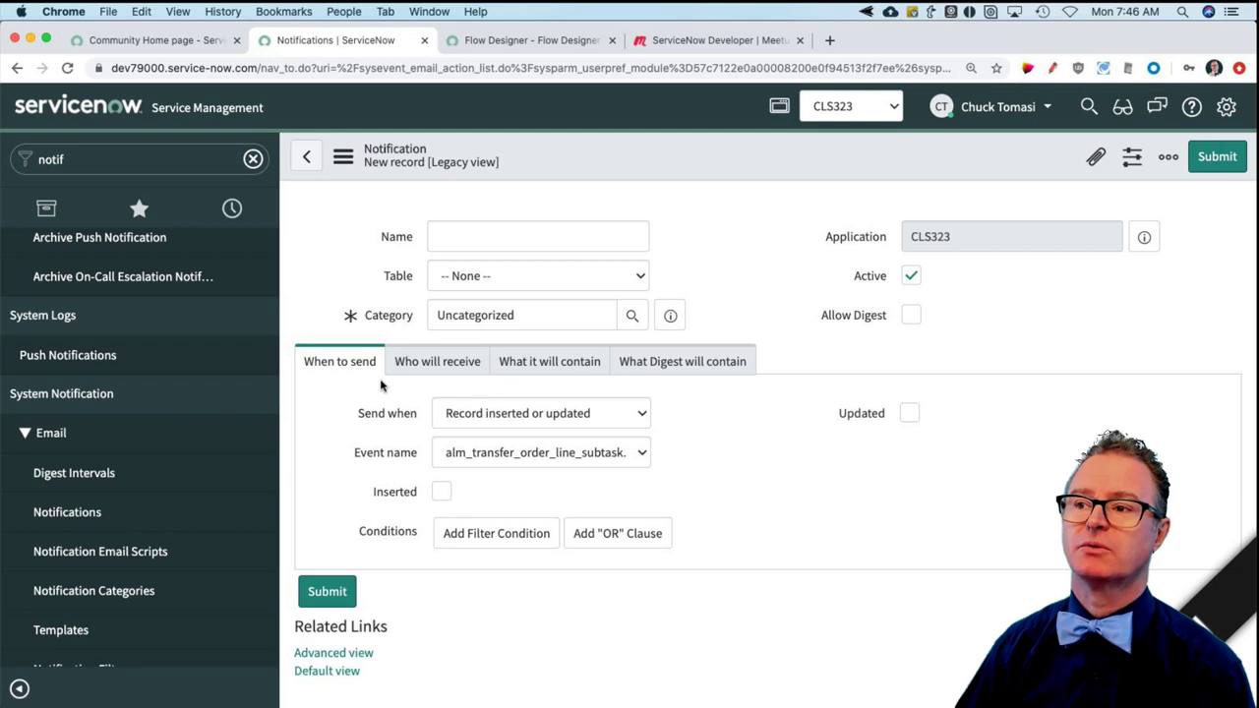
# - Set the new notification's Send when option to Triggered and return to the Send Email step of the subflow in Flow Designer
pyautogui.click(495, 415)
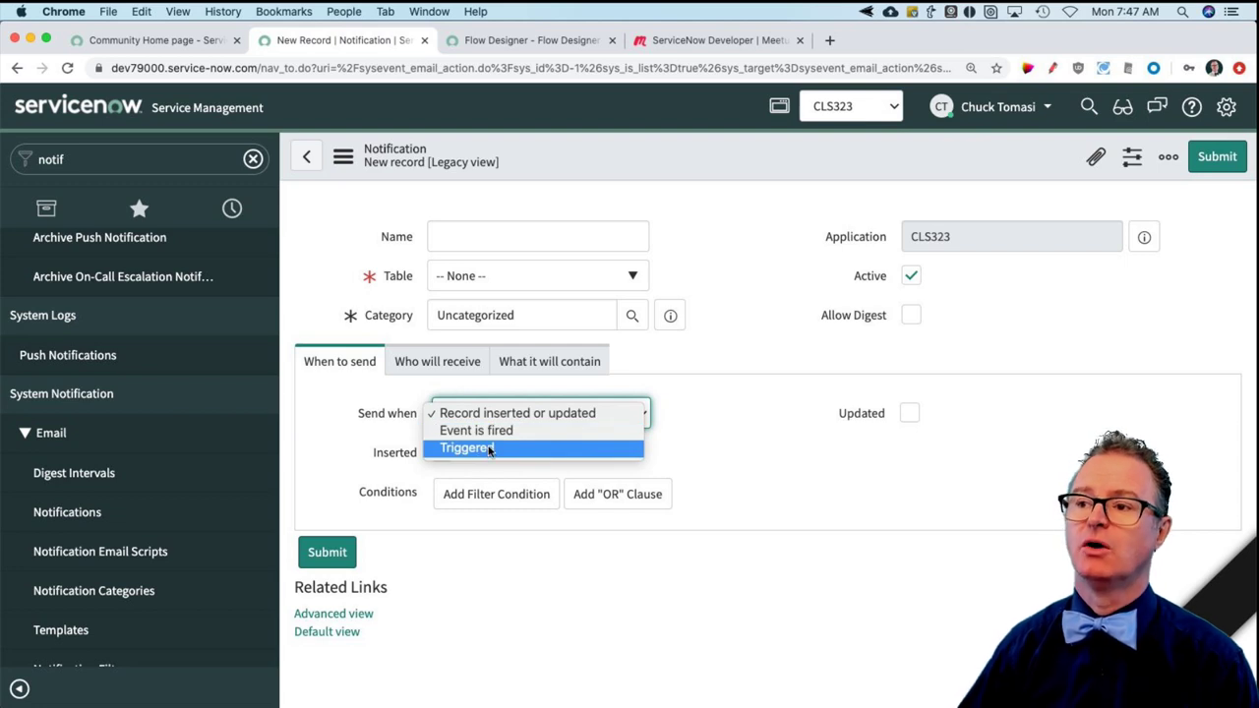
pyautogui.click(489, 448)
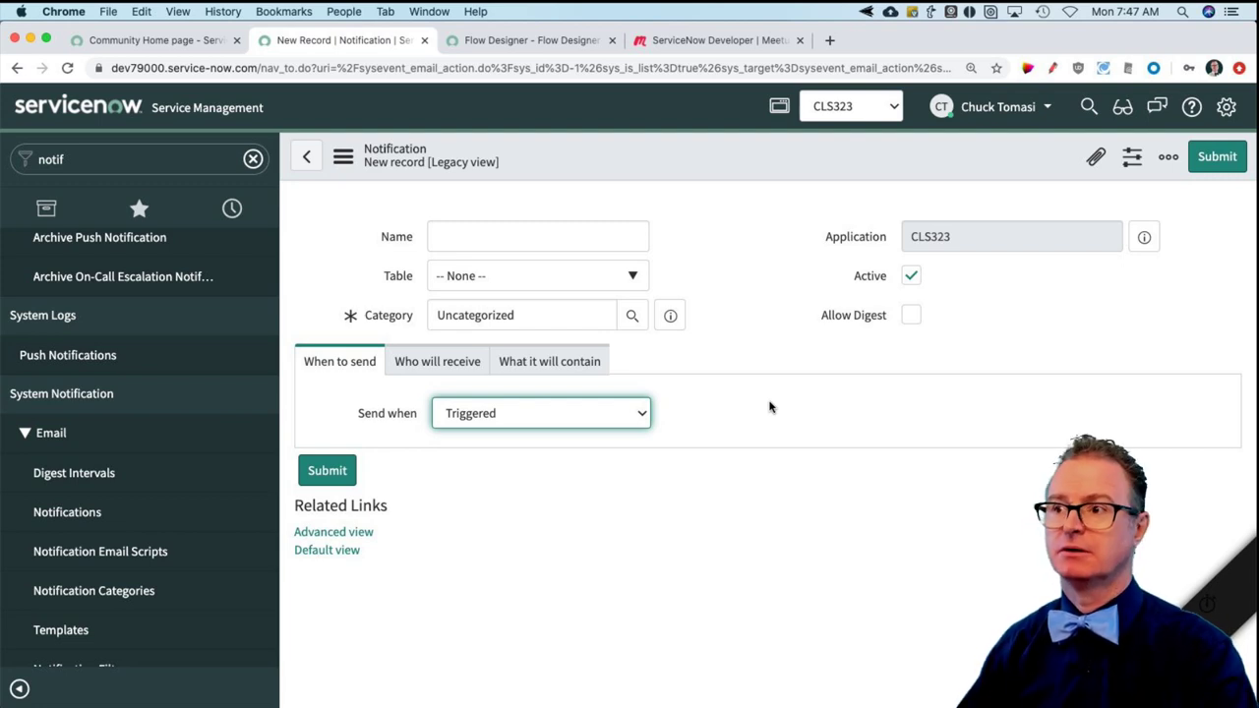
pyautogui.click(500, 39)
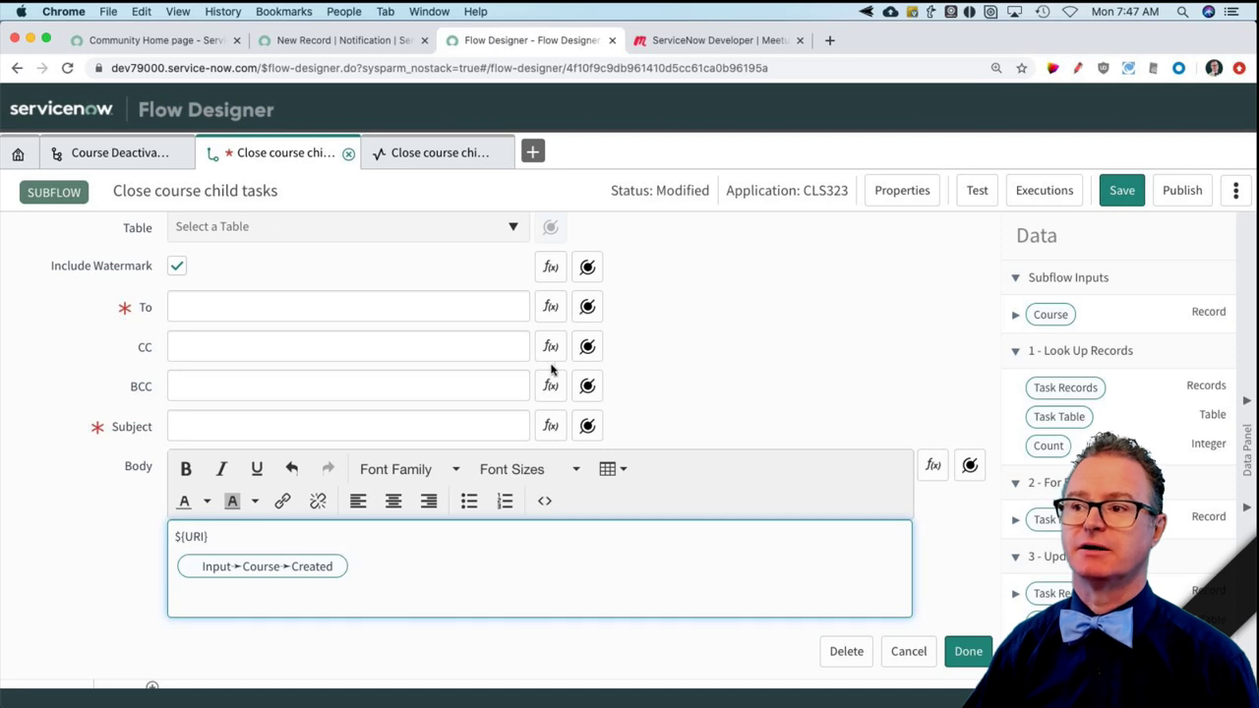
pyautogui.scroll(3, 640, 366)
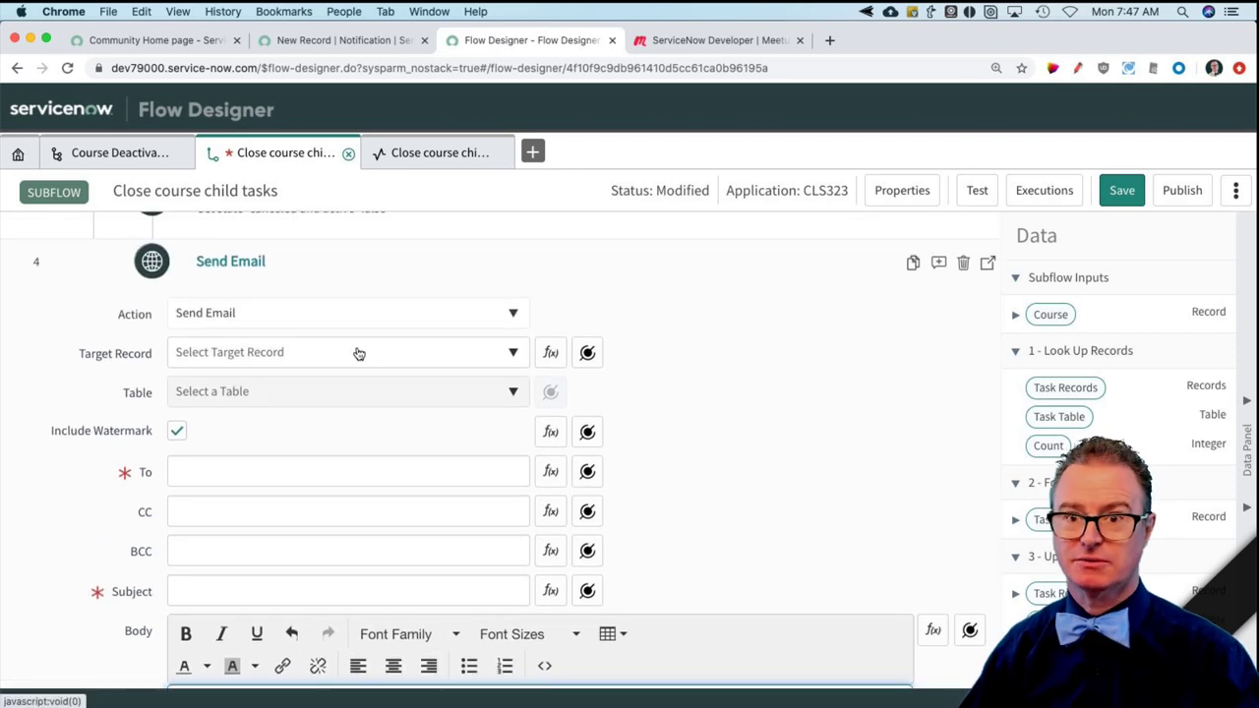
pyautogui.scroll(-2, 634, 486)
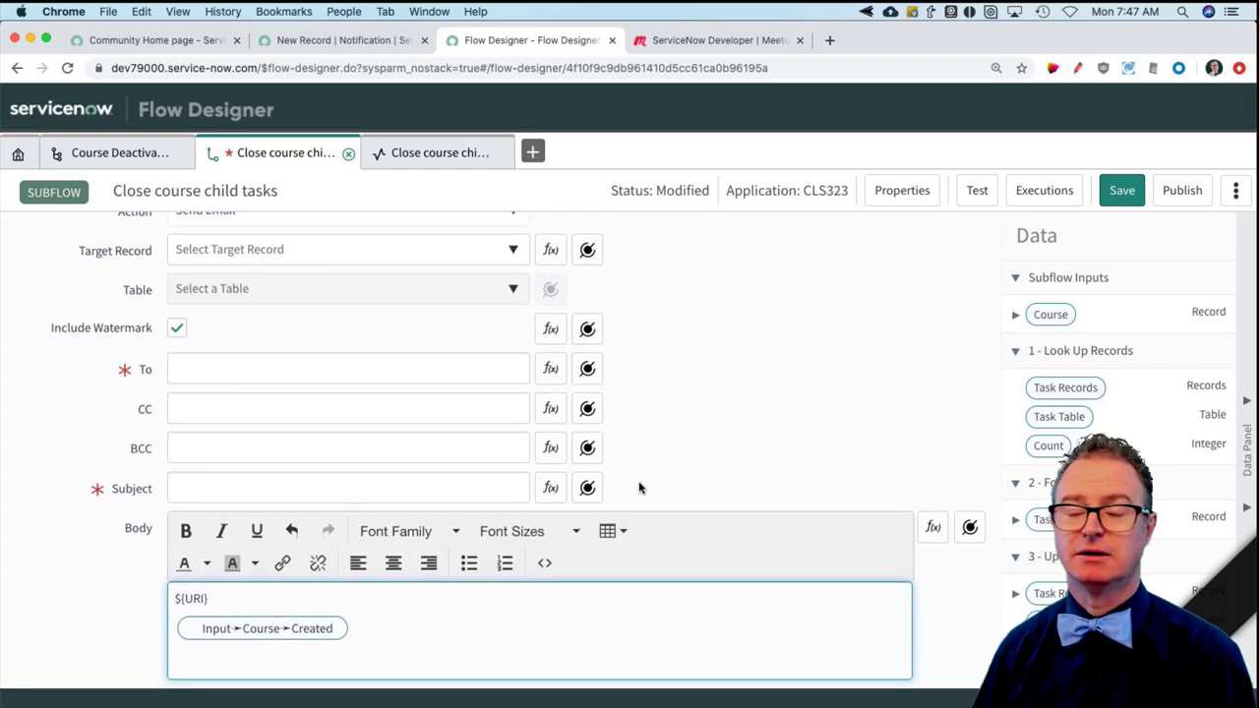
pyautogui.scroll(2, 725, 448)
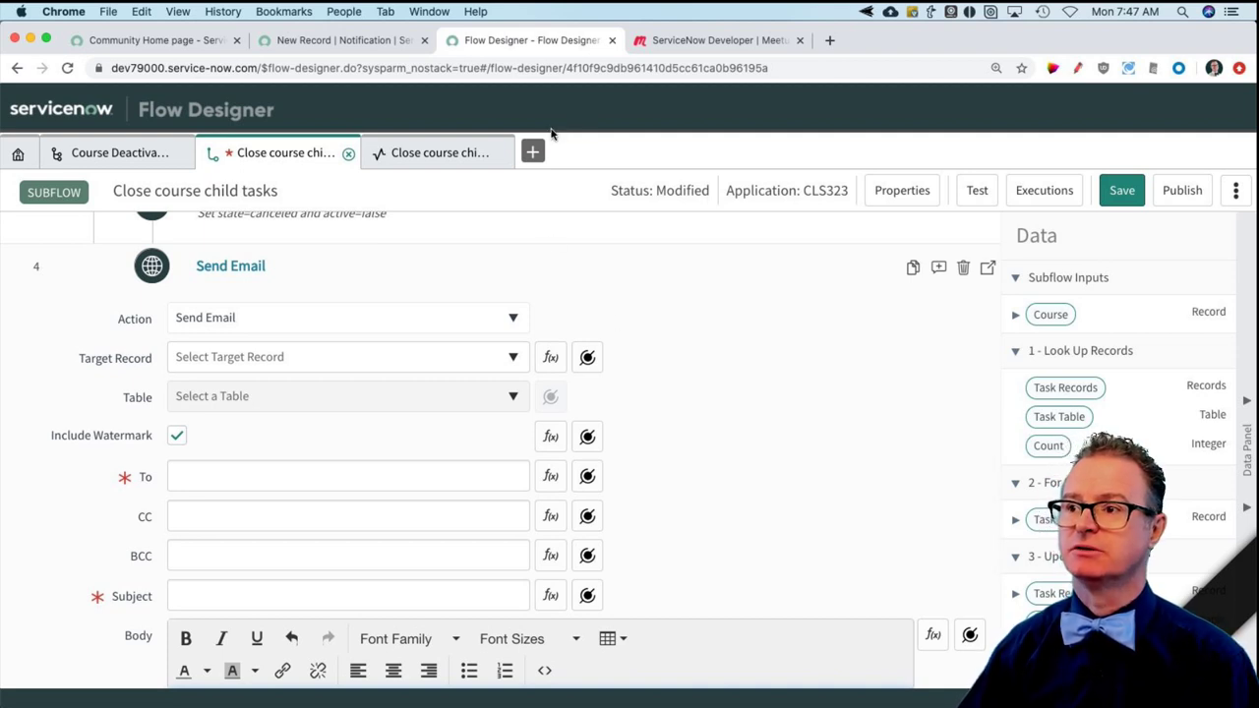
# - Create a new action named "send specific email" in the CLS323 application
pyautogui.click(532, 155)
pyautogui.click(596, 247)
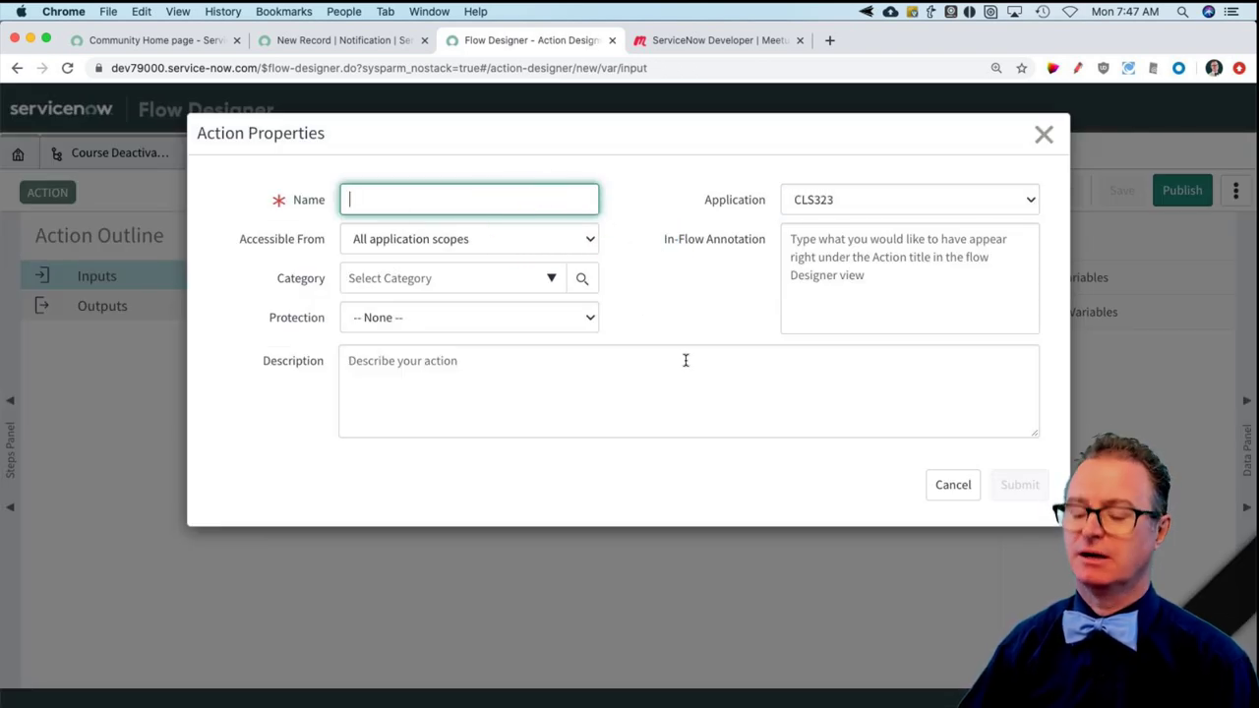
pyautogui.write('send s')
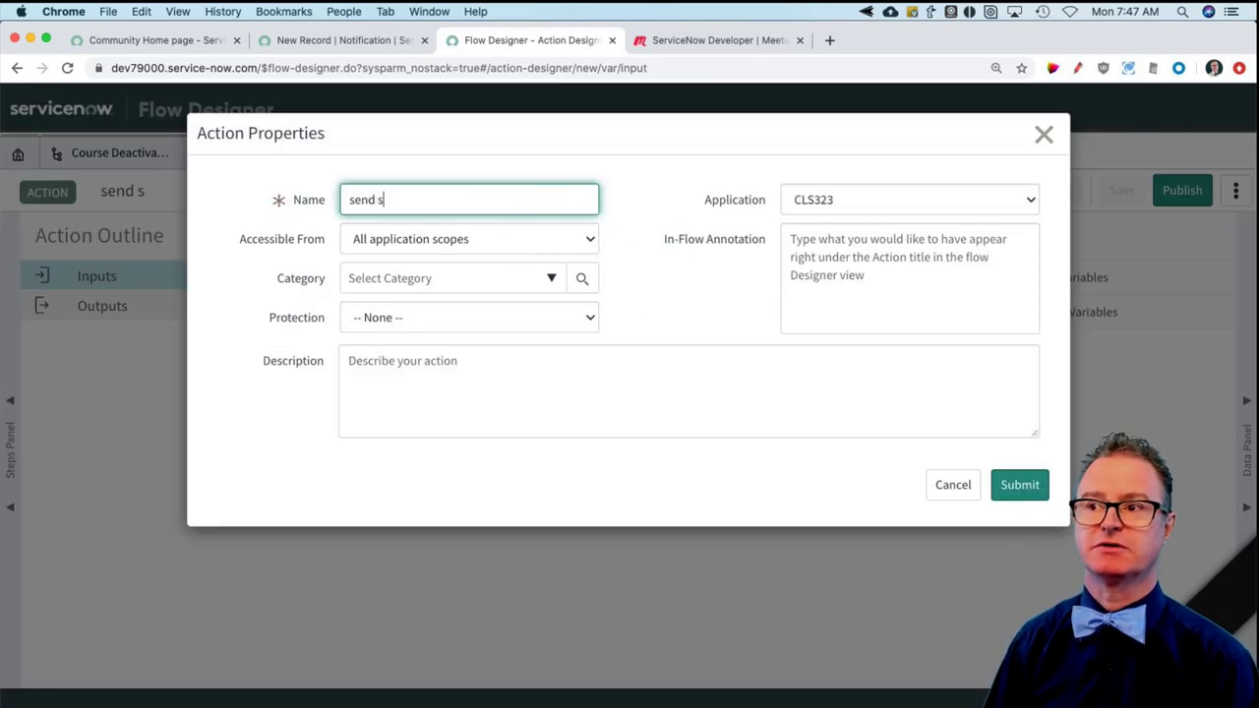
pyautogui.write('pecific email')
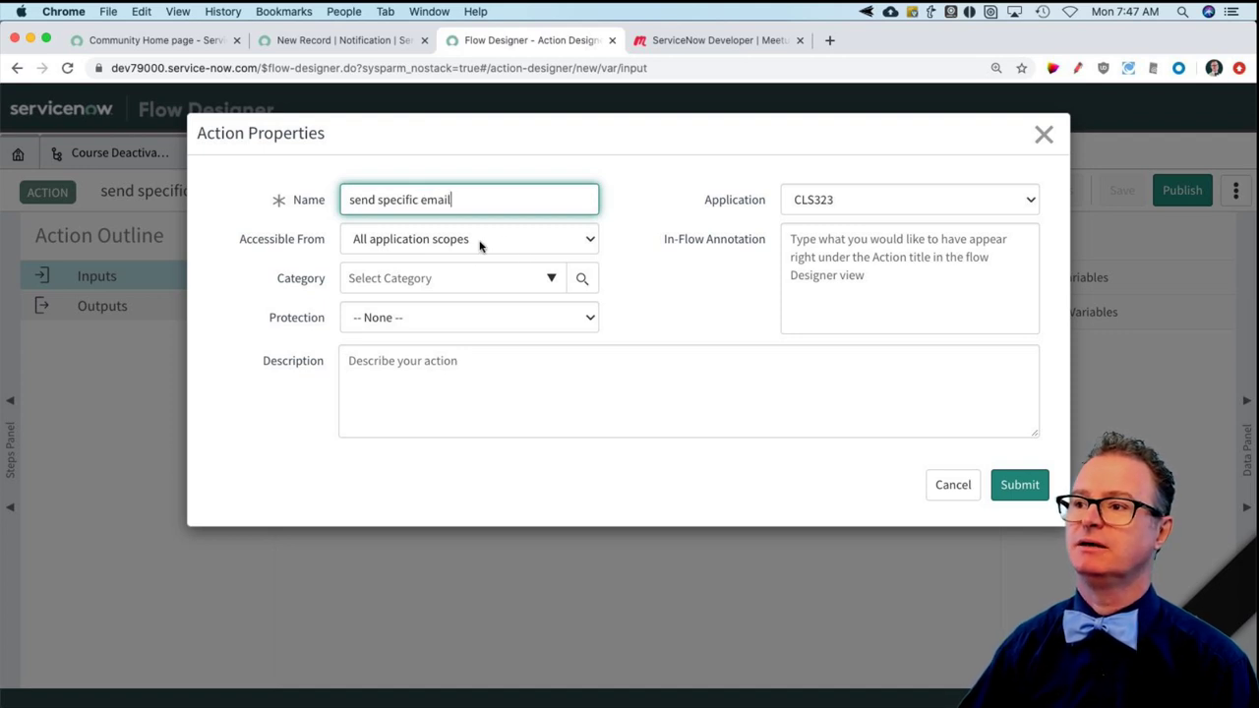
pyautogui.click(1017, 484)
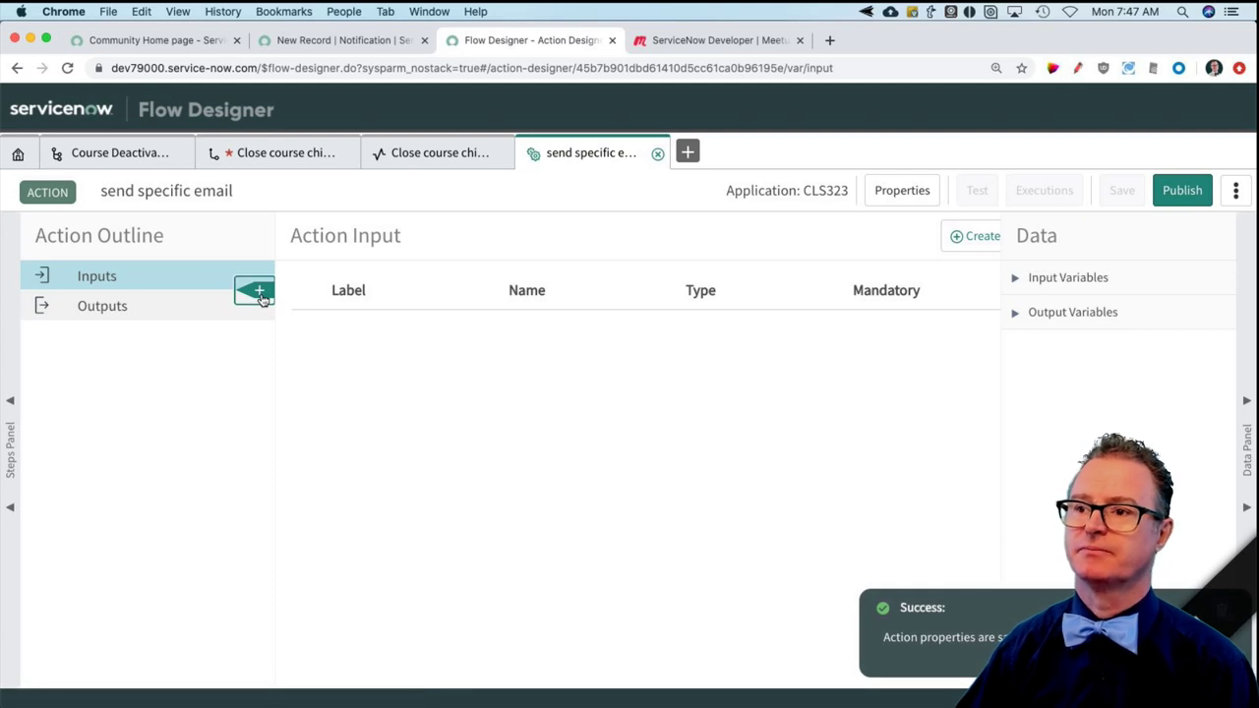
# - Add a Notification step from the Utilities category to the action and view the notifications it can trigger
pyautogui.click(260, 294)
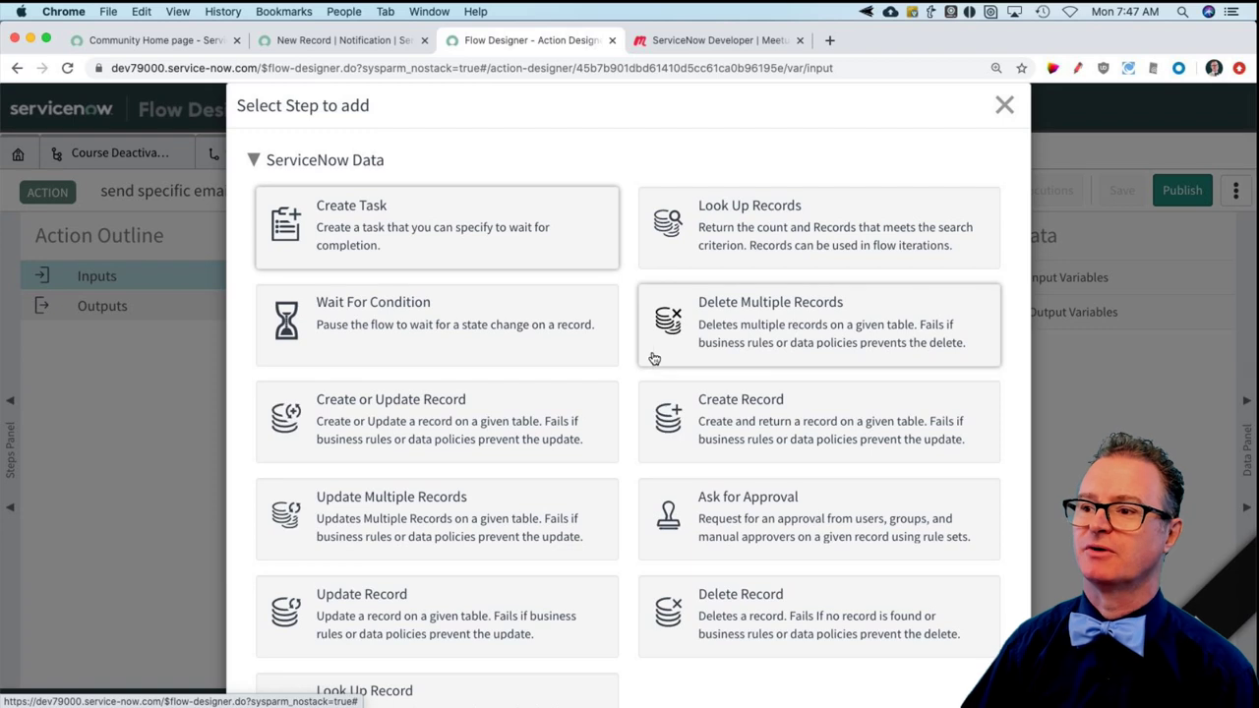
pyautogui.scroll(-5, 683, 400)
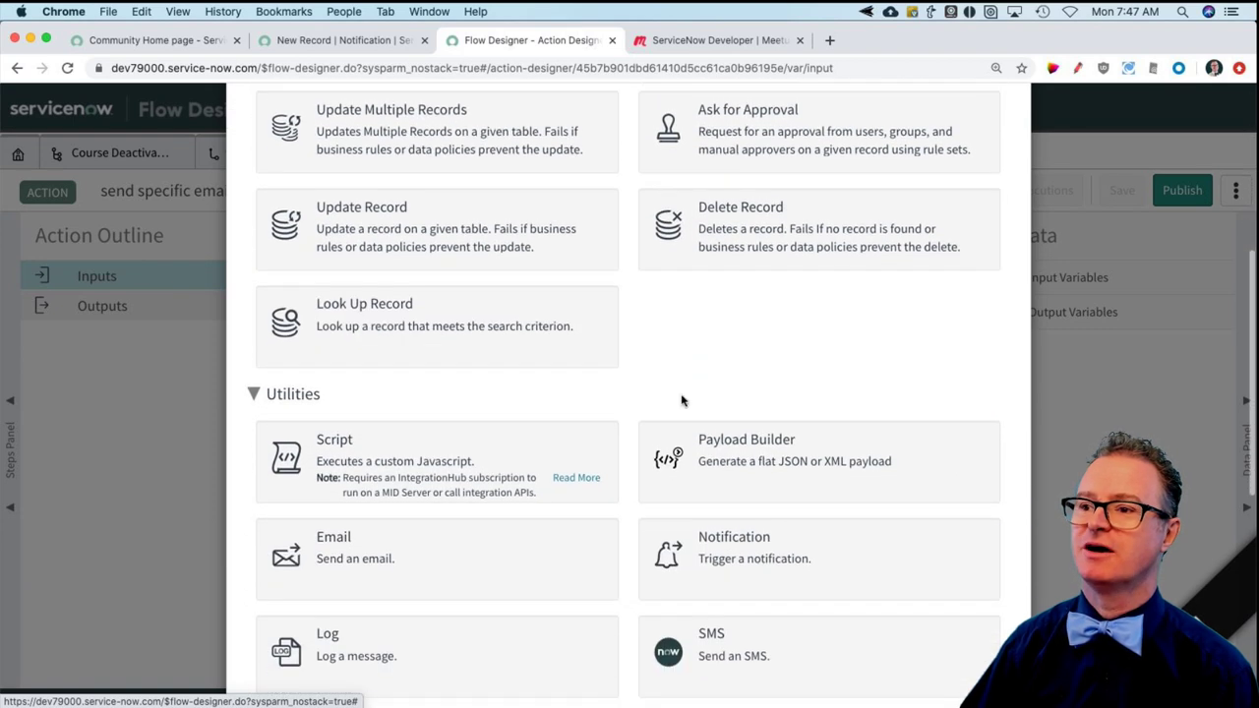
pyautogui.scroll(-2, 681, 399)
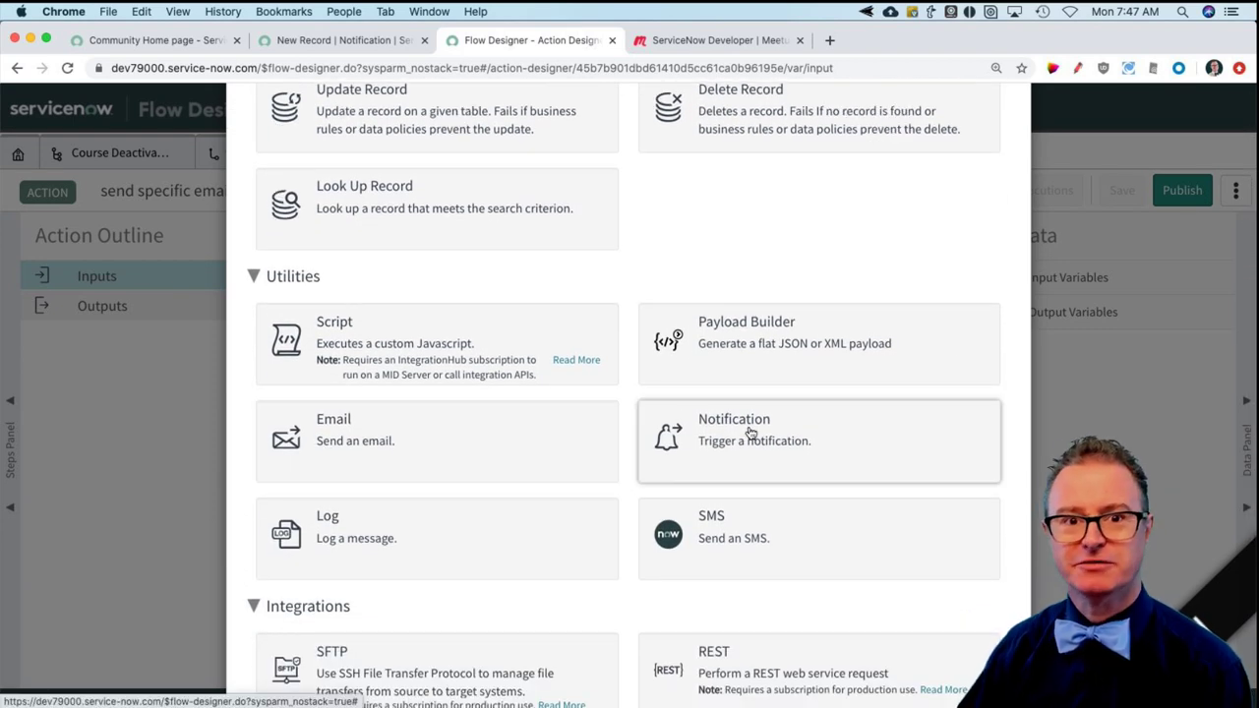
pyautogui.click(757, 440)
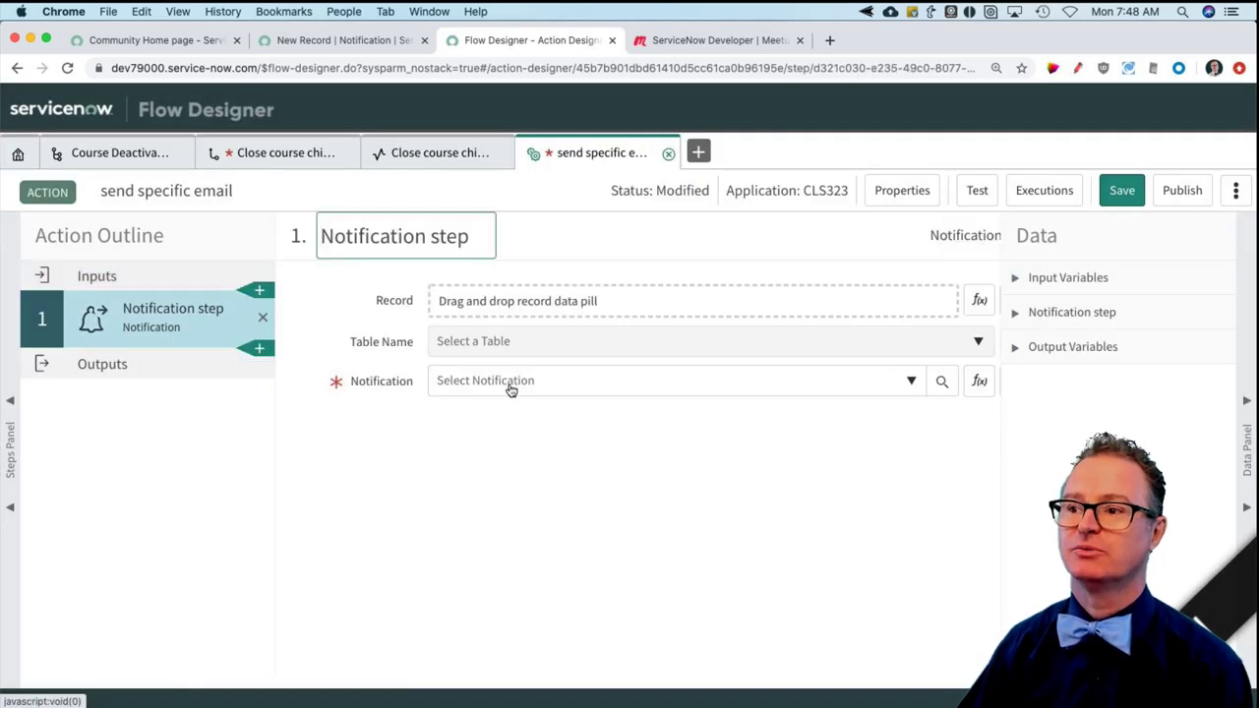
pyautogui.click(511, 384)
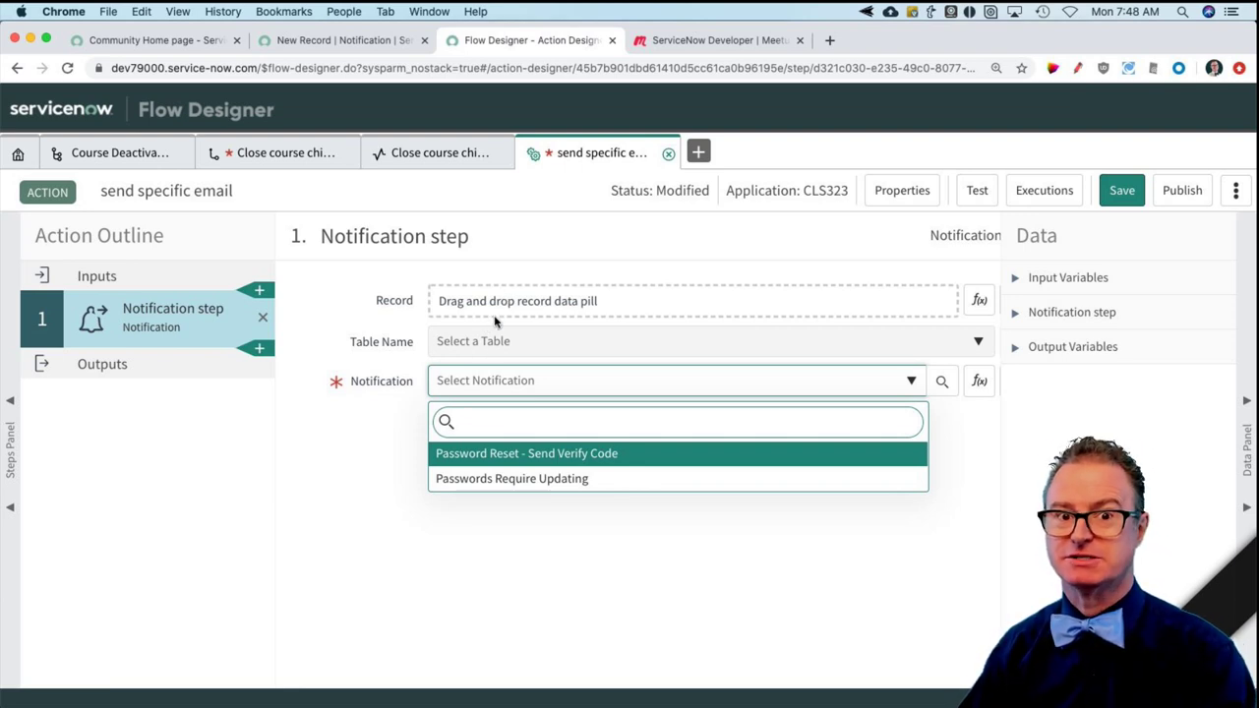
pyautogui.click(357, 515)
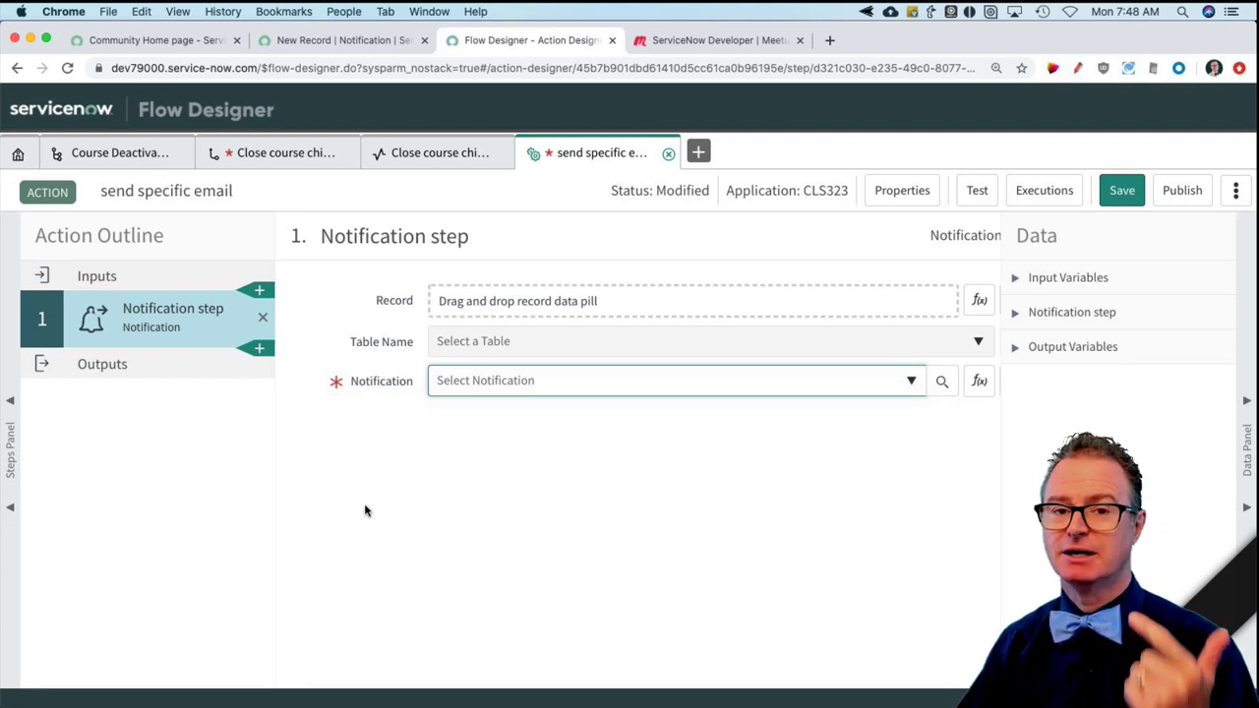
# - Close the send specific email action and the Close course child tasks execution details, returning to the subflow
pyautogui.click(668, 154)
pyautogui.click(685, 239)
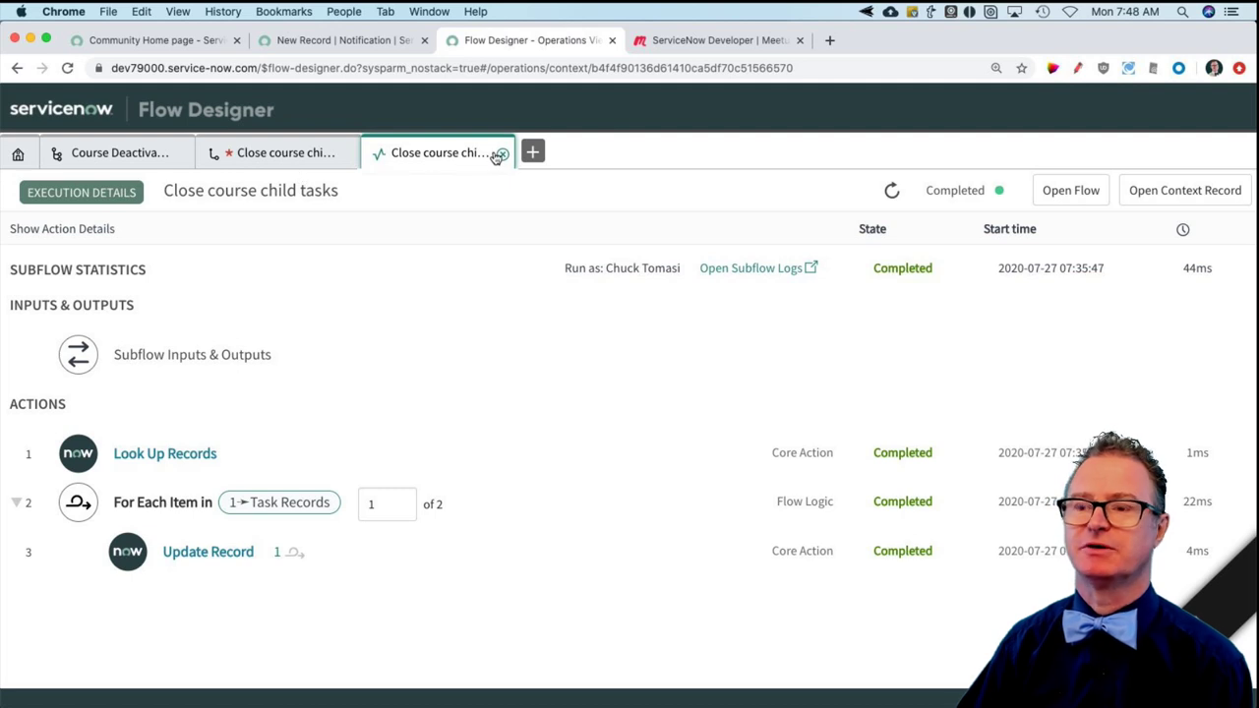
pyautogui.click(500, 155)
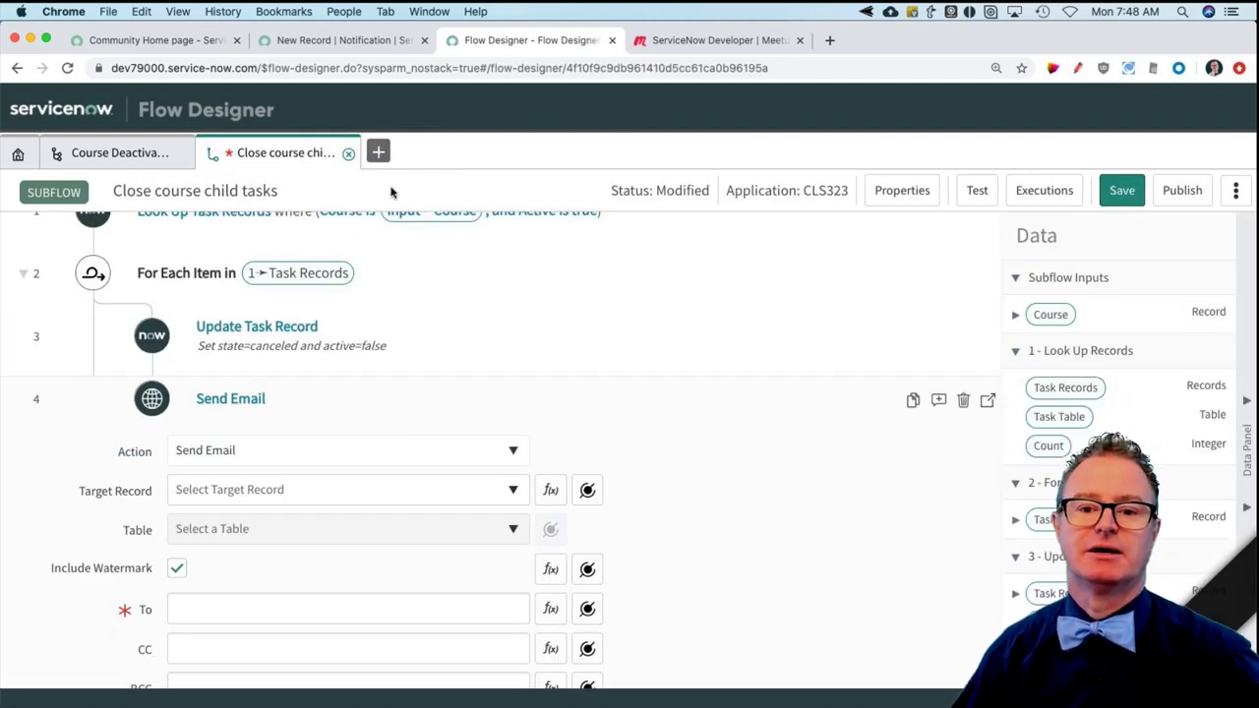